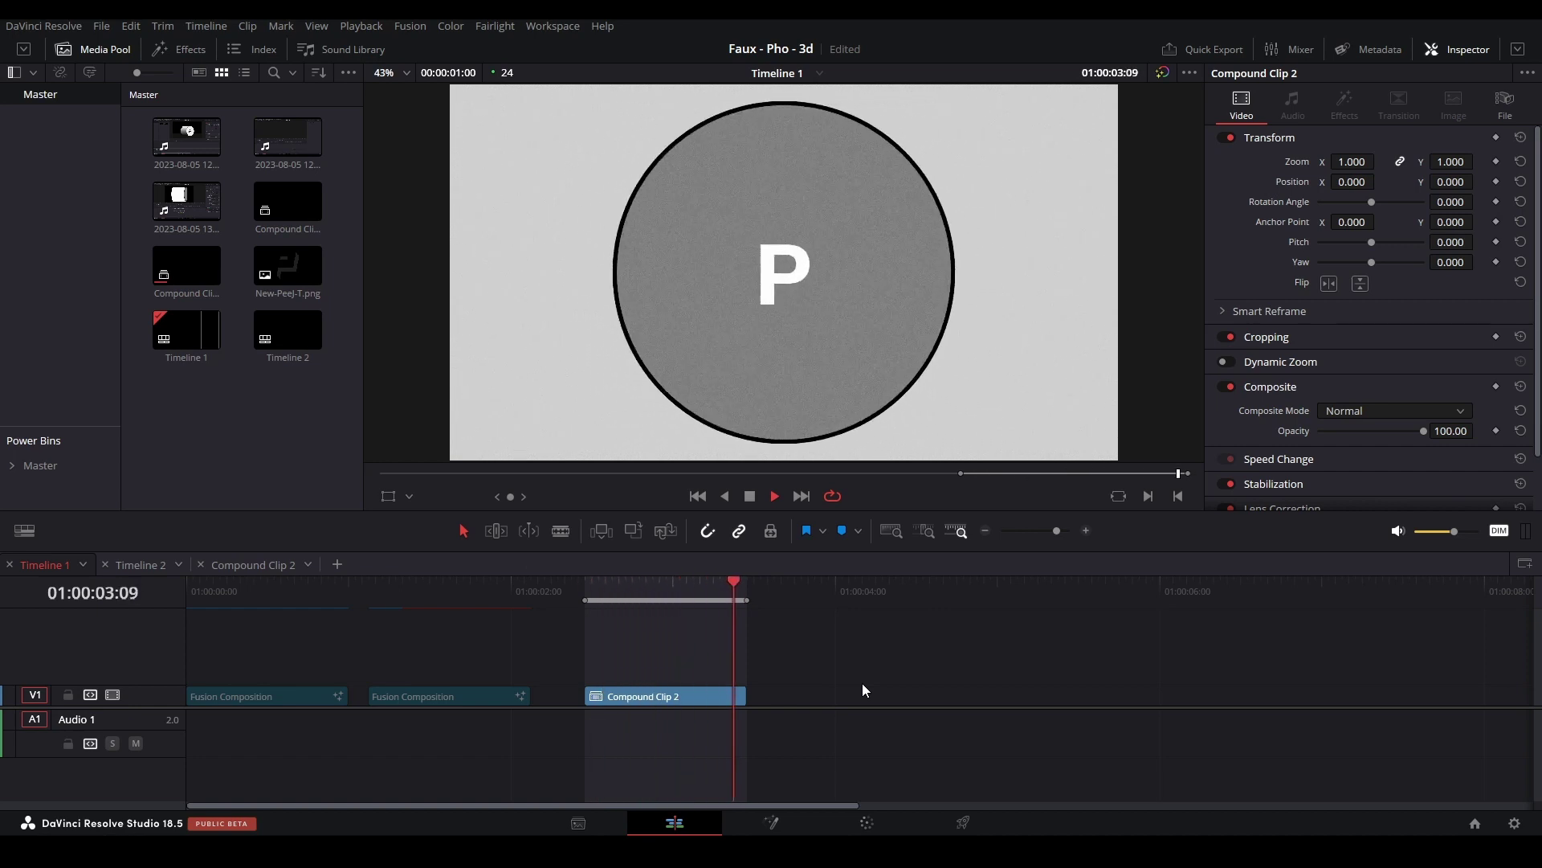
# - Open the empty composition in the Fusion page
pyautogui.hotkey('shift', '5')
pyautogui.moveTo(592, 701); pyautogui.dragTo(683, 692)
pyautogui.moveTo(49, 469); pyautogui.dragTo(1003, 511)
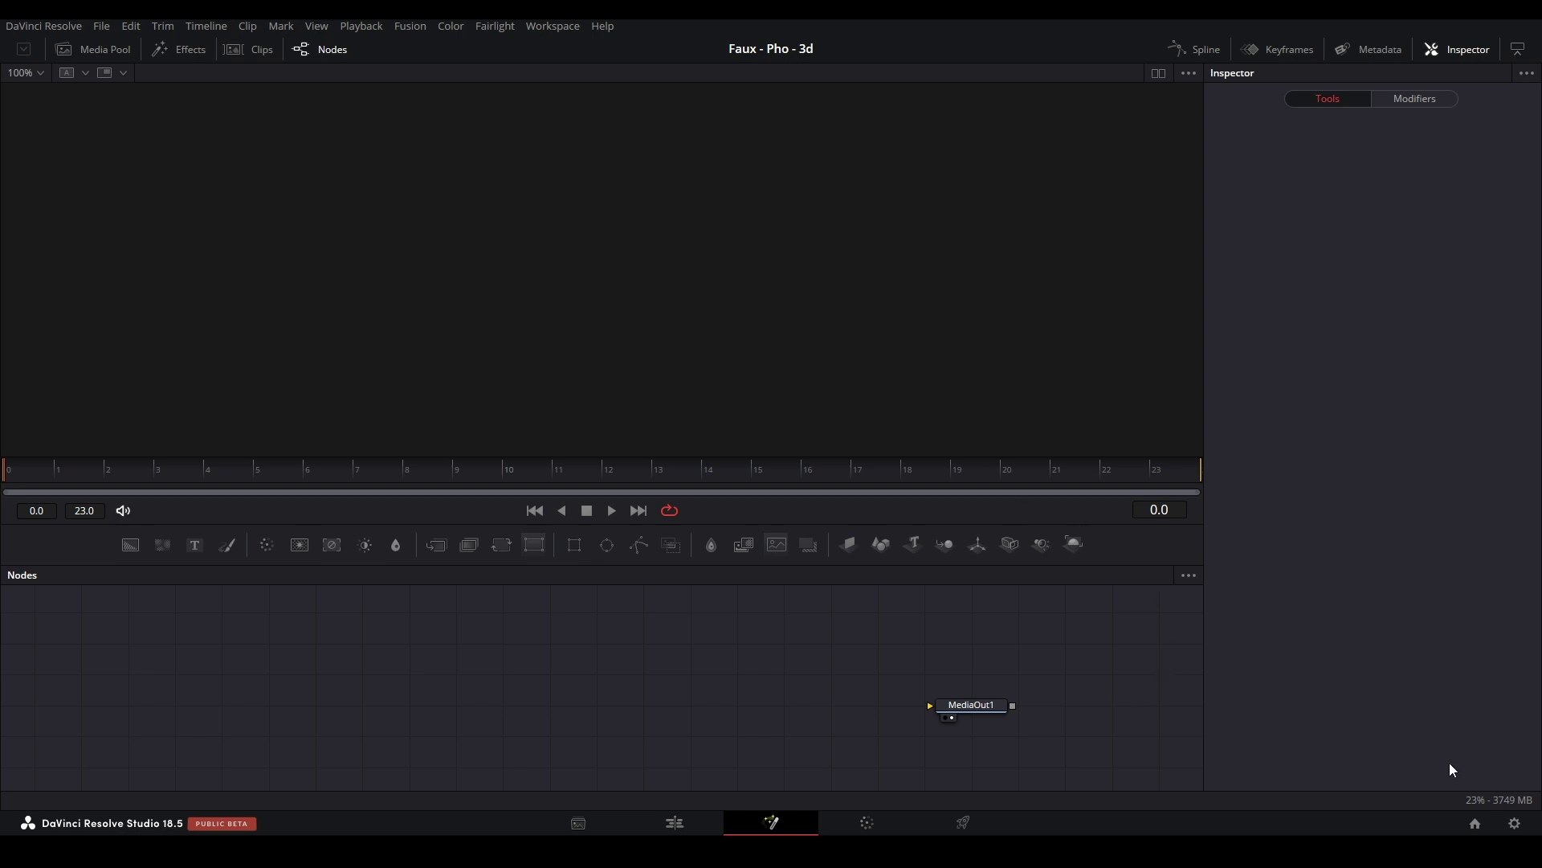
# - Review the General and Splines preferences in the Fusion settings, including the auto smooth options, and leave without saving
pyautogui.click(1503, 790)
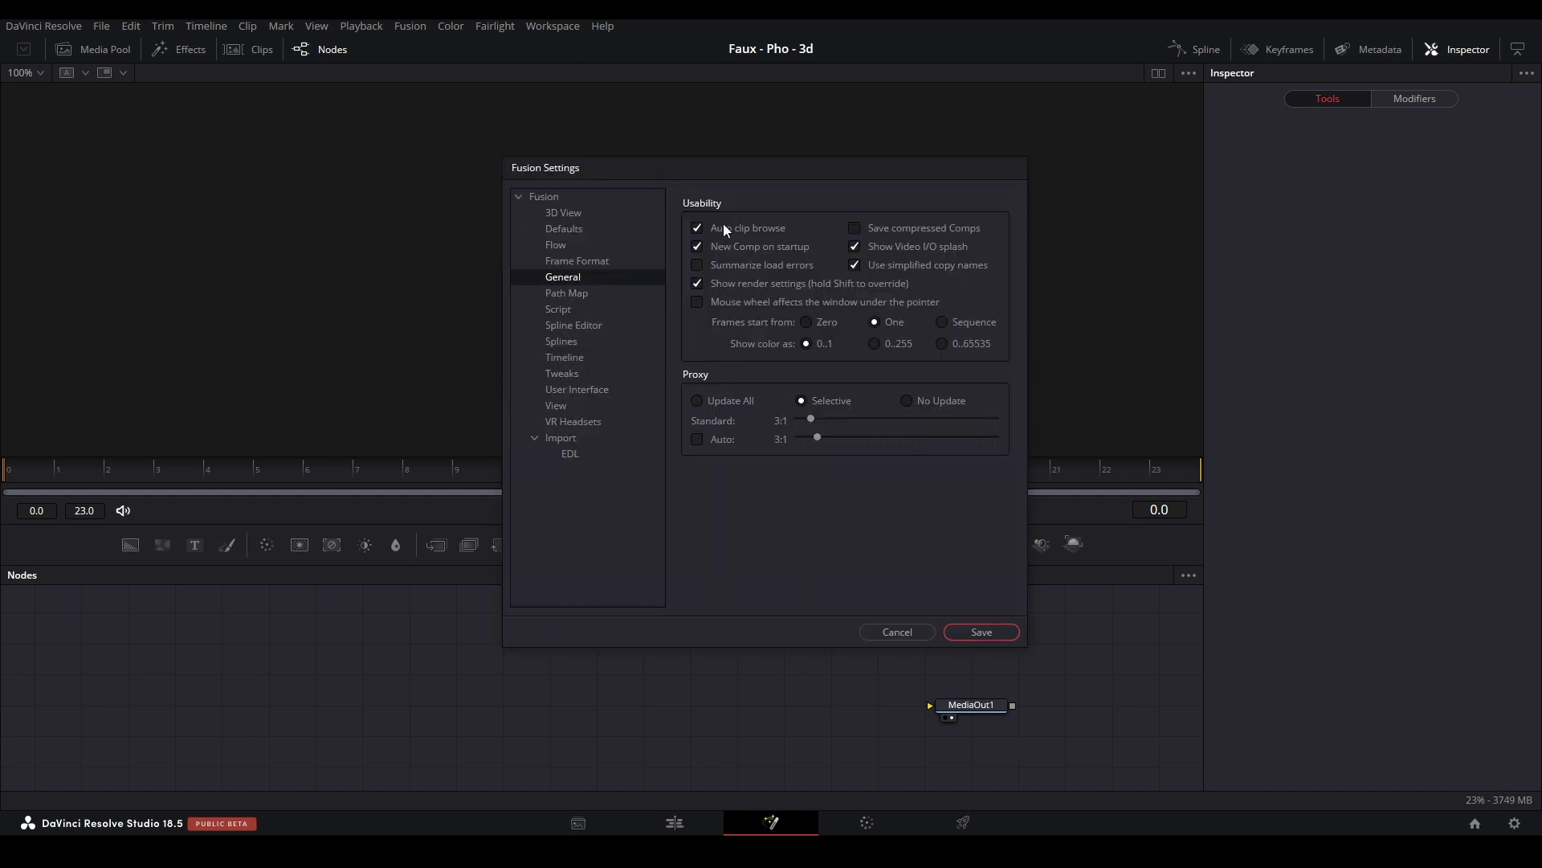
pyautogui.click(566, 343)
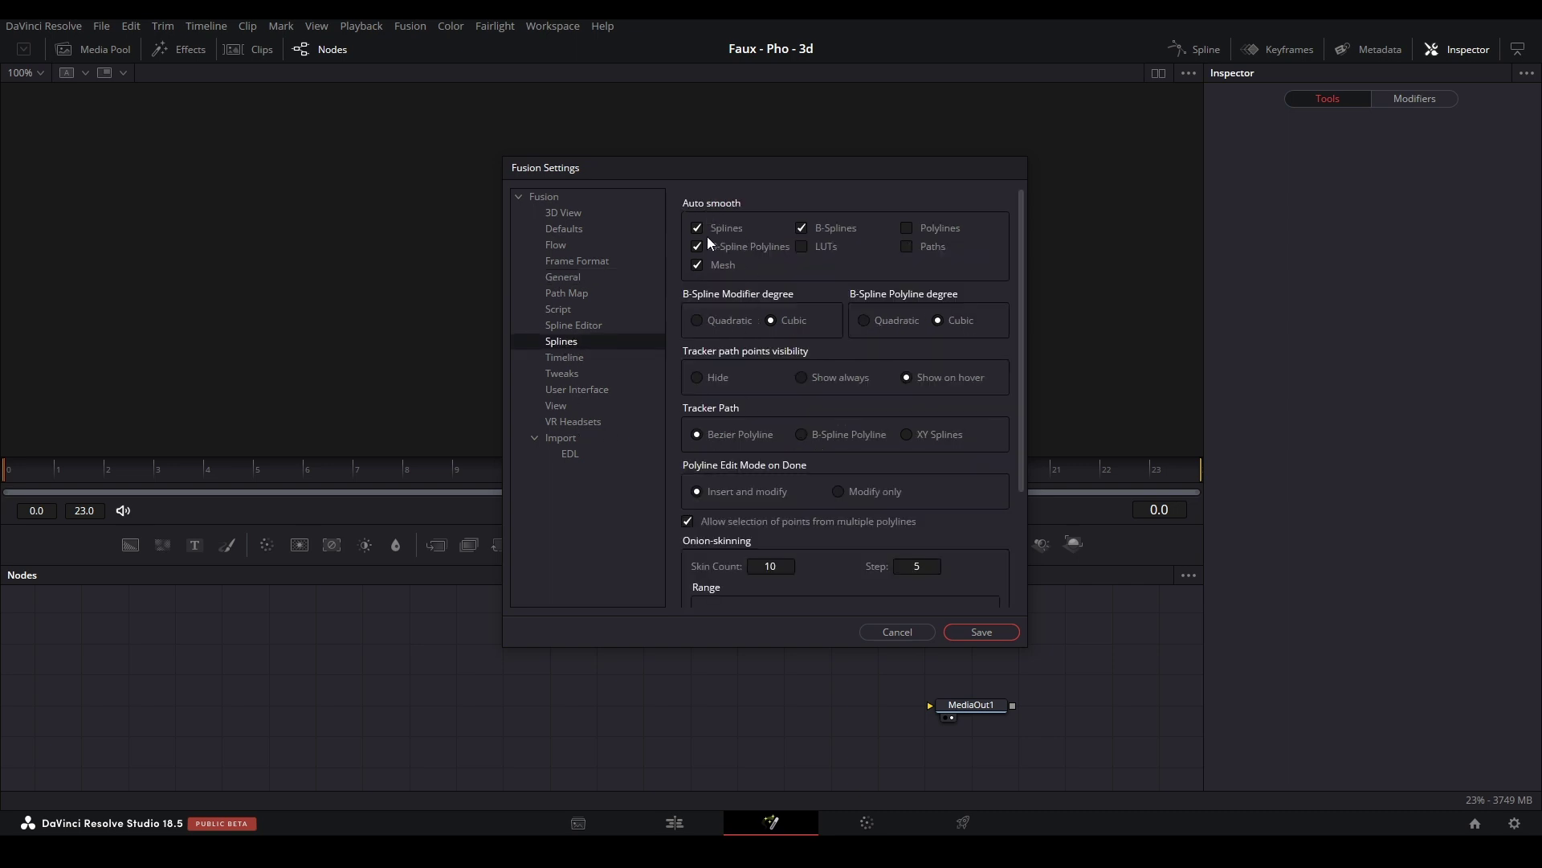
pyautogui.click(900, 631)
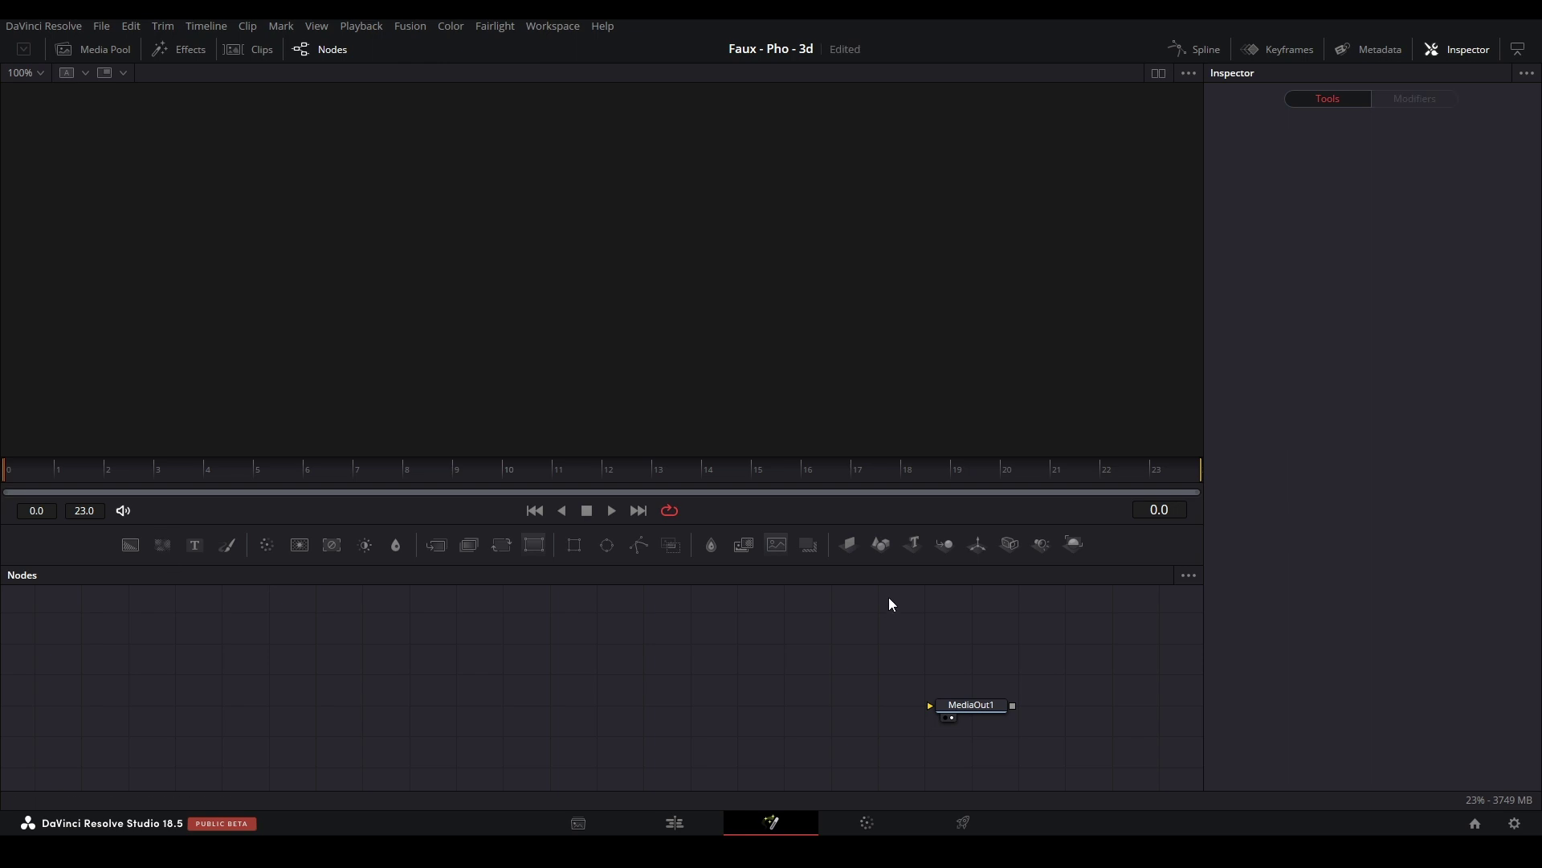
# - Add a Background node feeding MediaOut1 and insert a Merge node between the two
pyautogui.moveTo(122, 542); pyautogui.dragTo(958, 690)
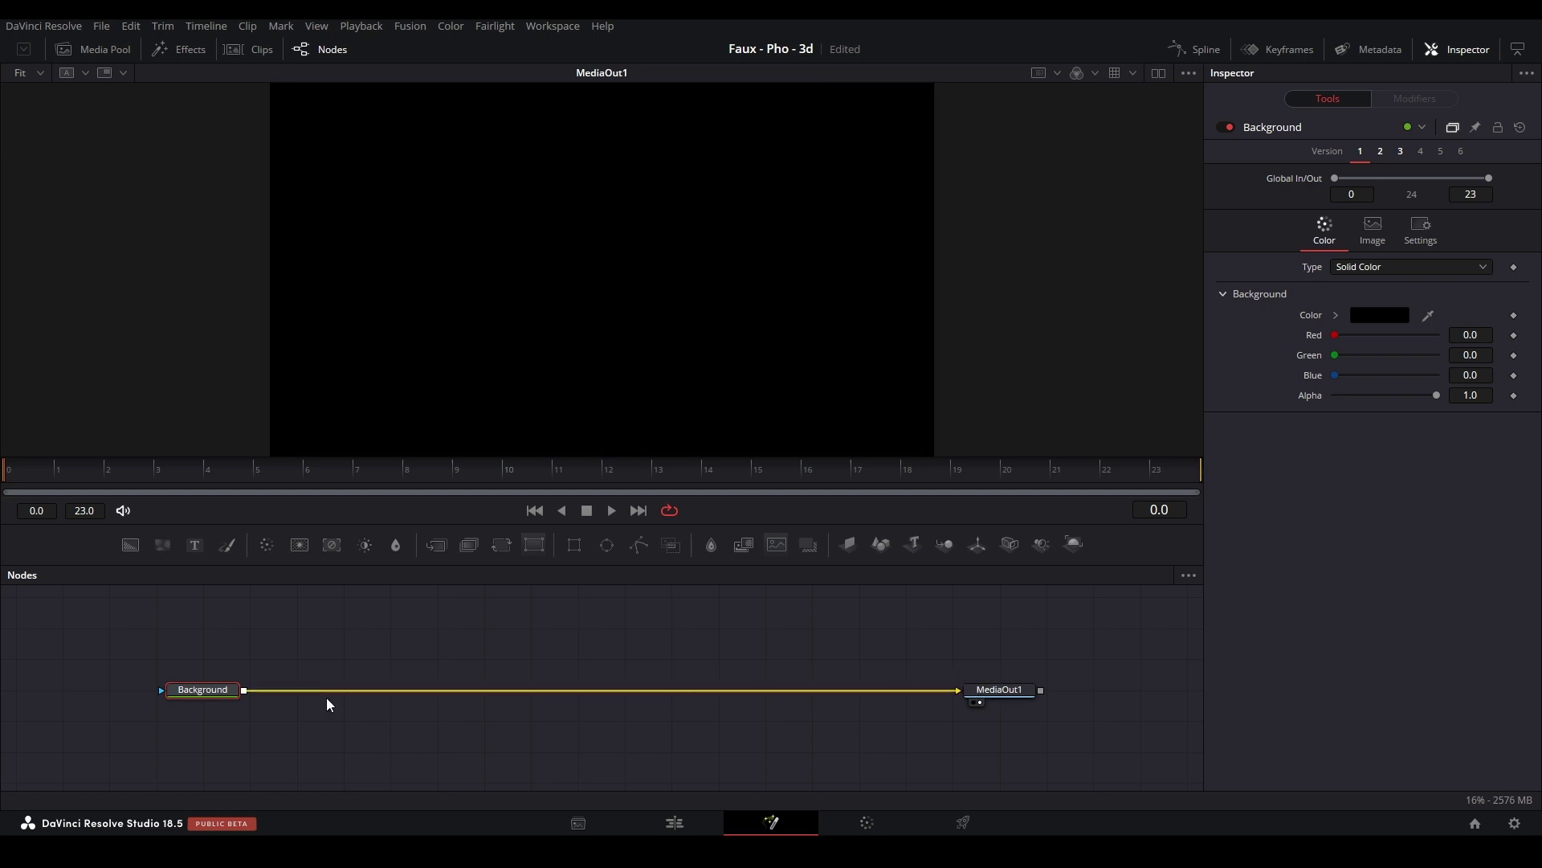
pyautogui.click(469, 544)
pyautogui.moveTo(388, 726); pyautogui.dragTo(551, 726)
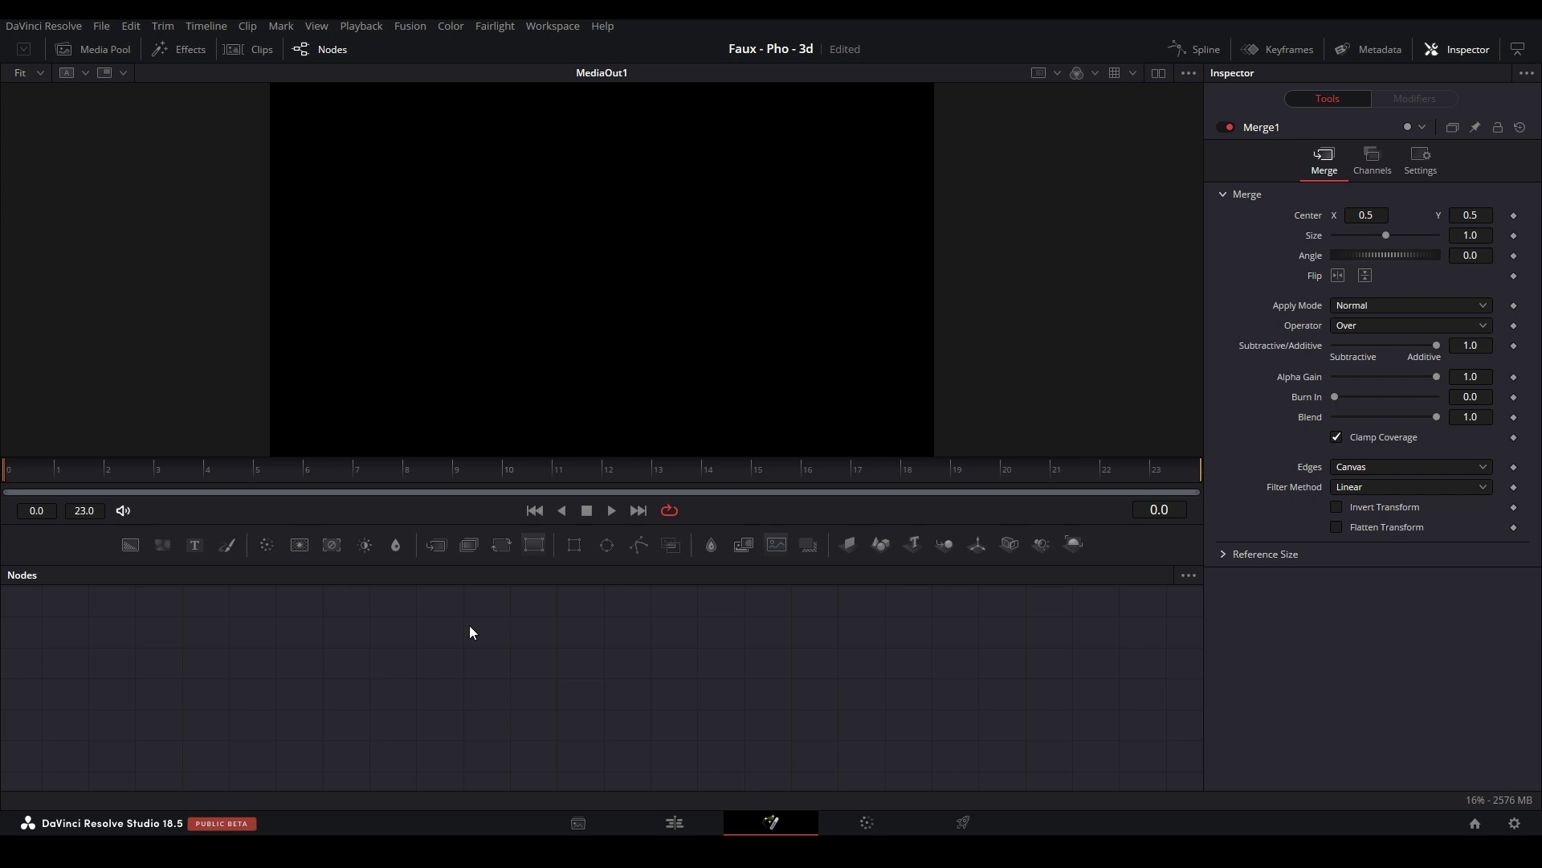
# - Add an sEllipse shape node in an empty area above the main node chain
pyautogui.hotkey('shift', 'space')
pyautogui.write('custom')
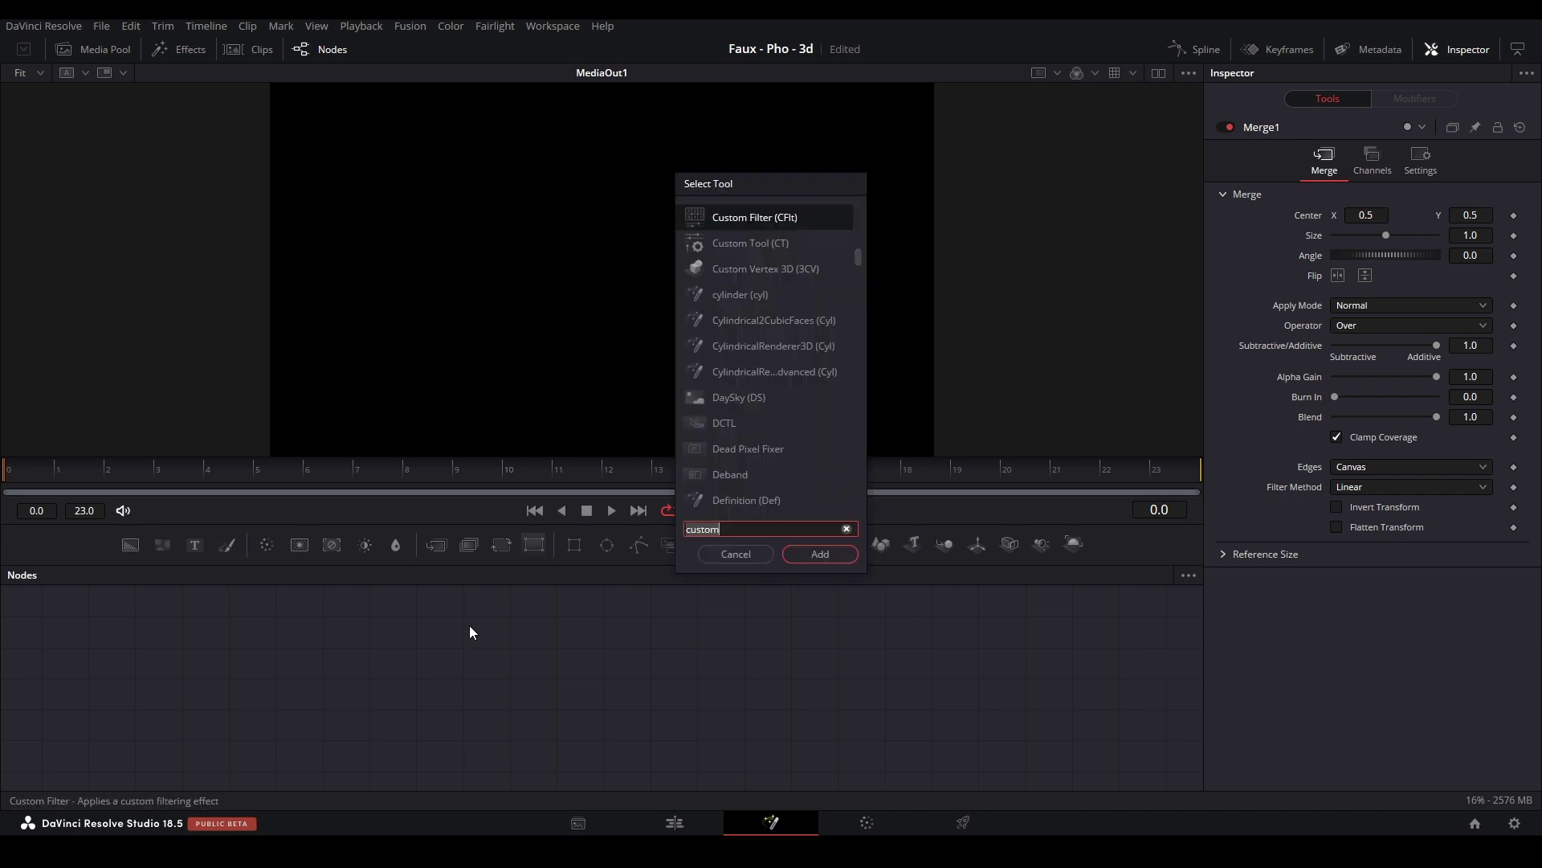
pyautogui.hotkey('ctrl', 'a')
pyautogui.write('sell')
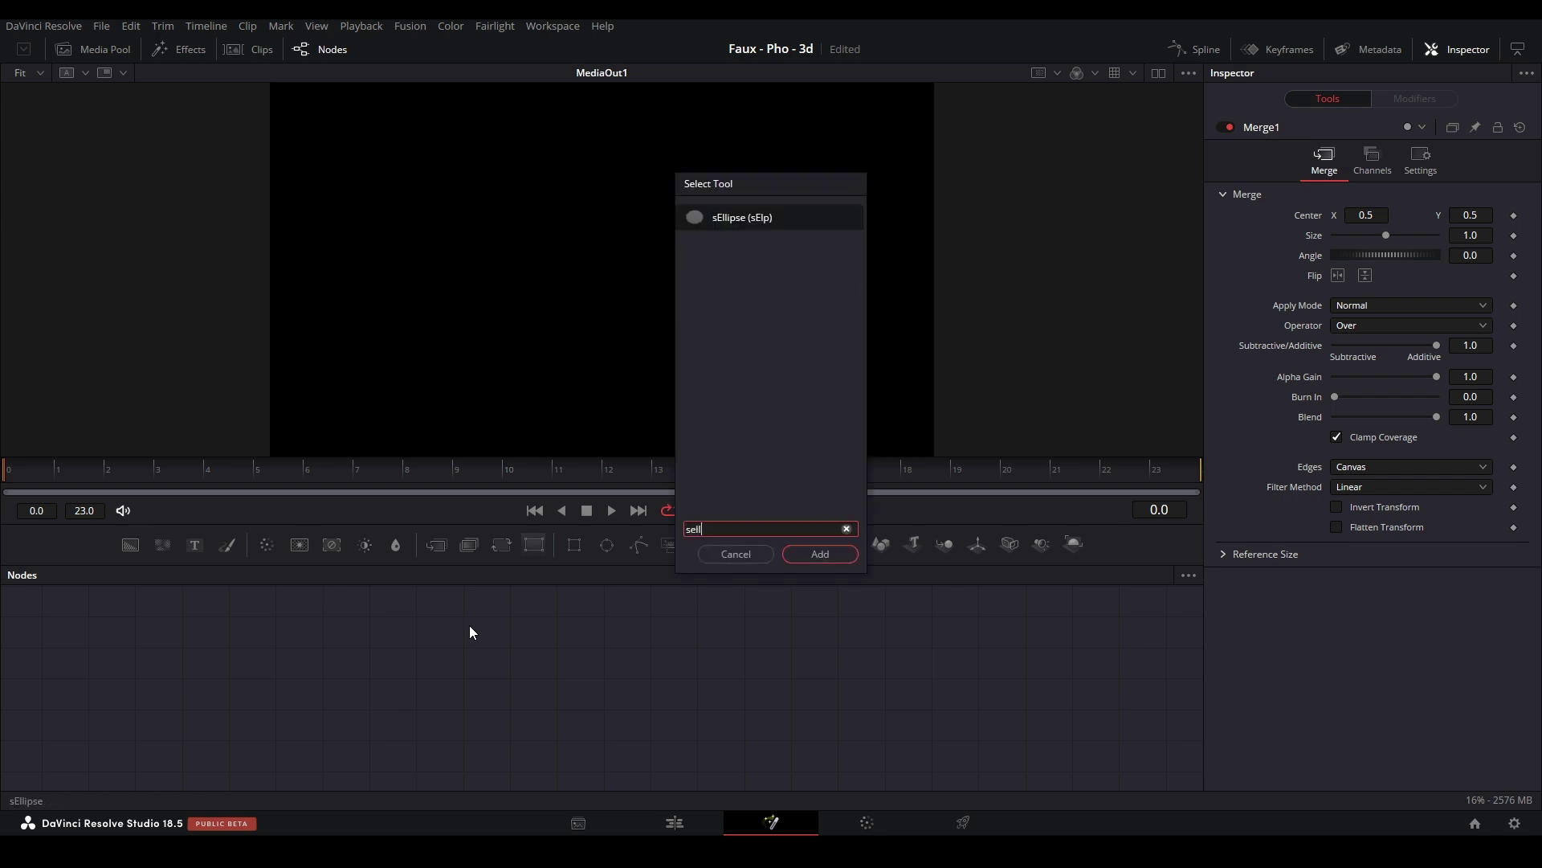
pyautogui.press('Return')
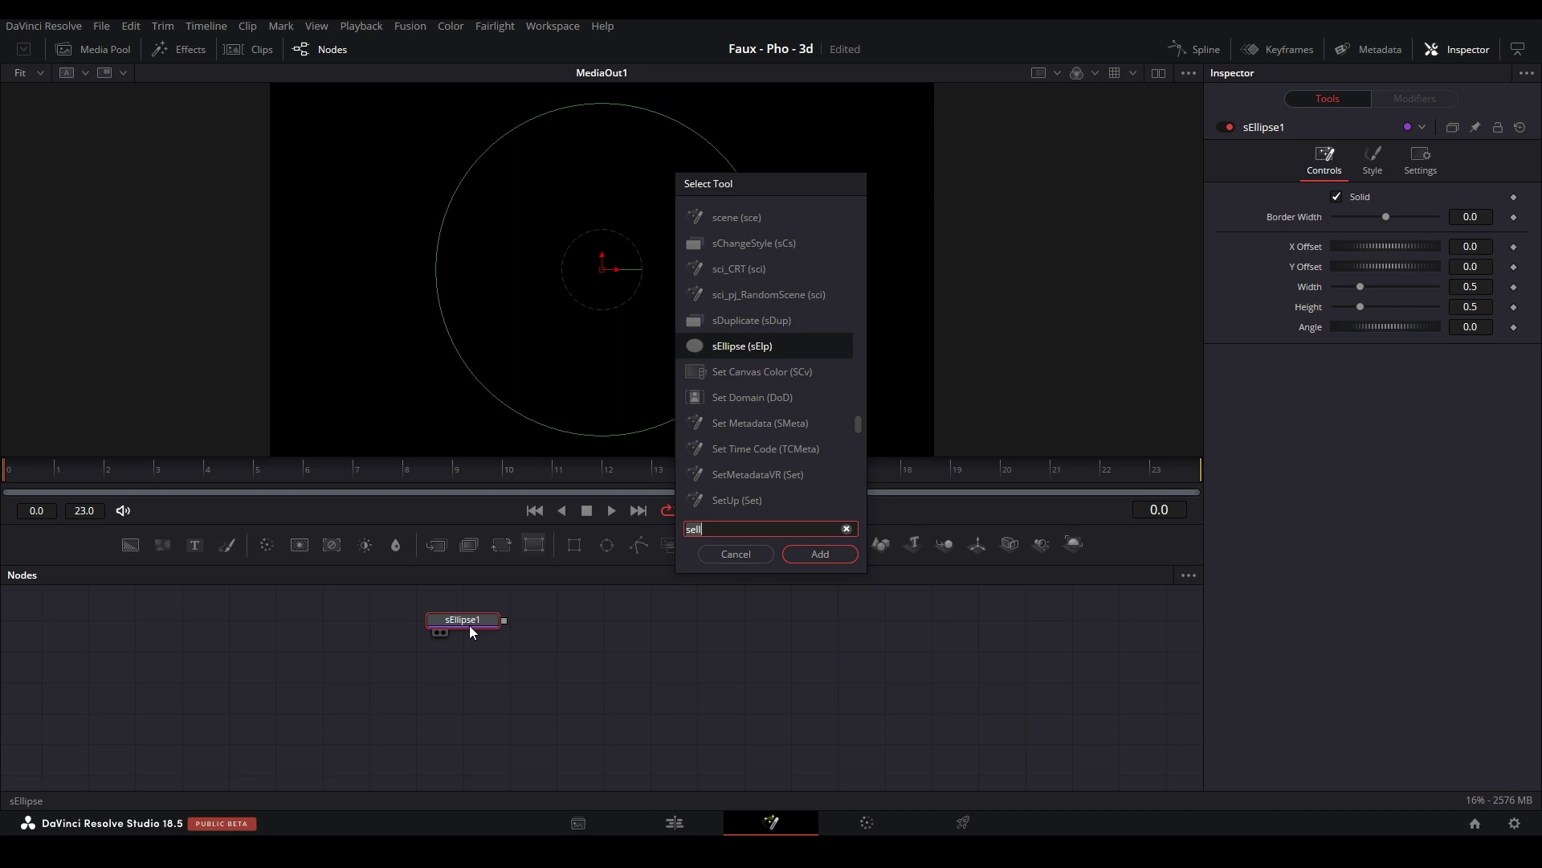
# - Append an sTransform node and an sRender node to the sEllipse
pyautogui.hotkey('ctrl', 'a')
pyautogui.write('stra')
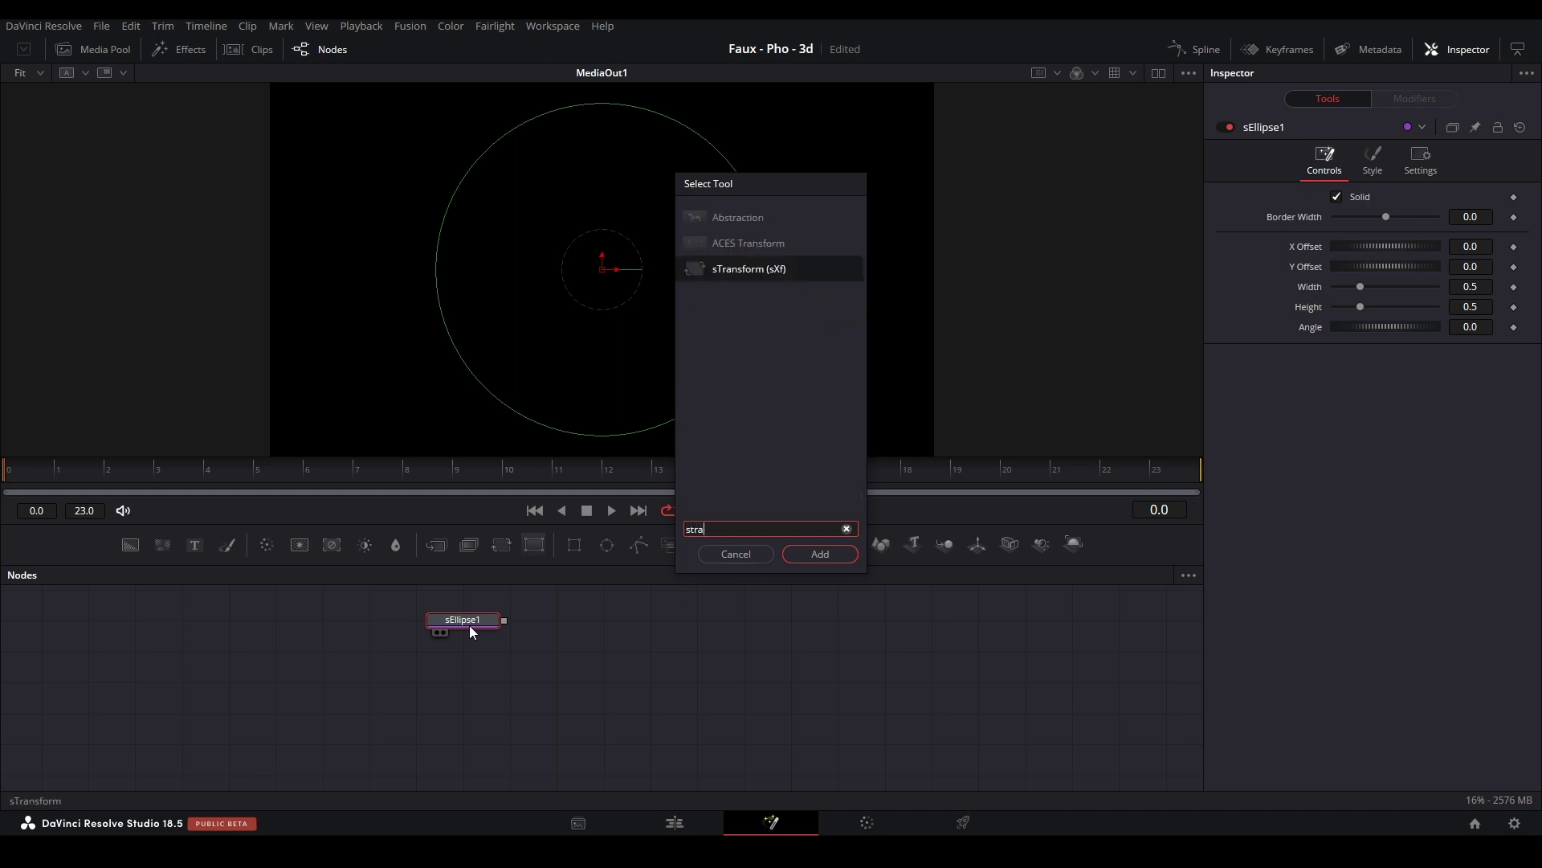
pyautogui.press('Return')
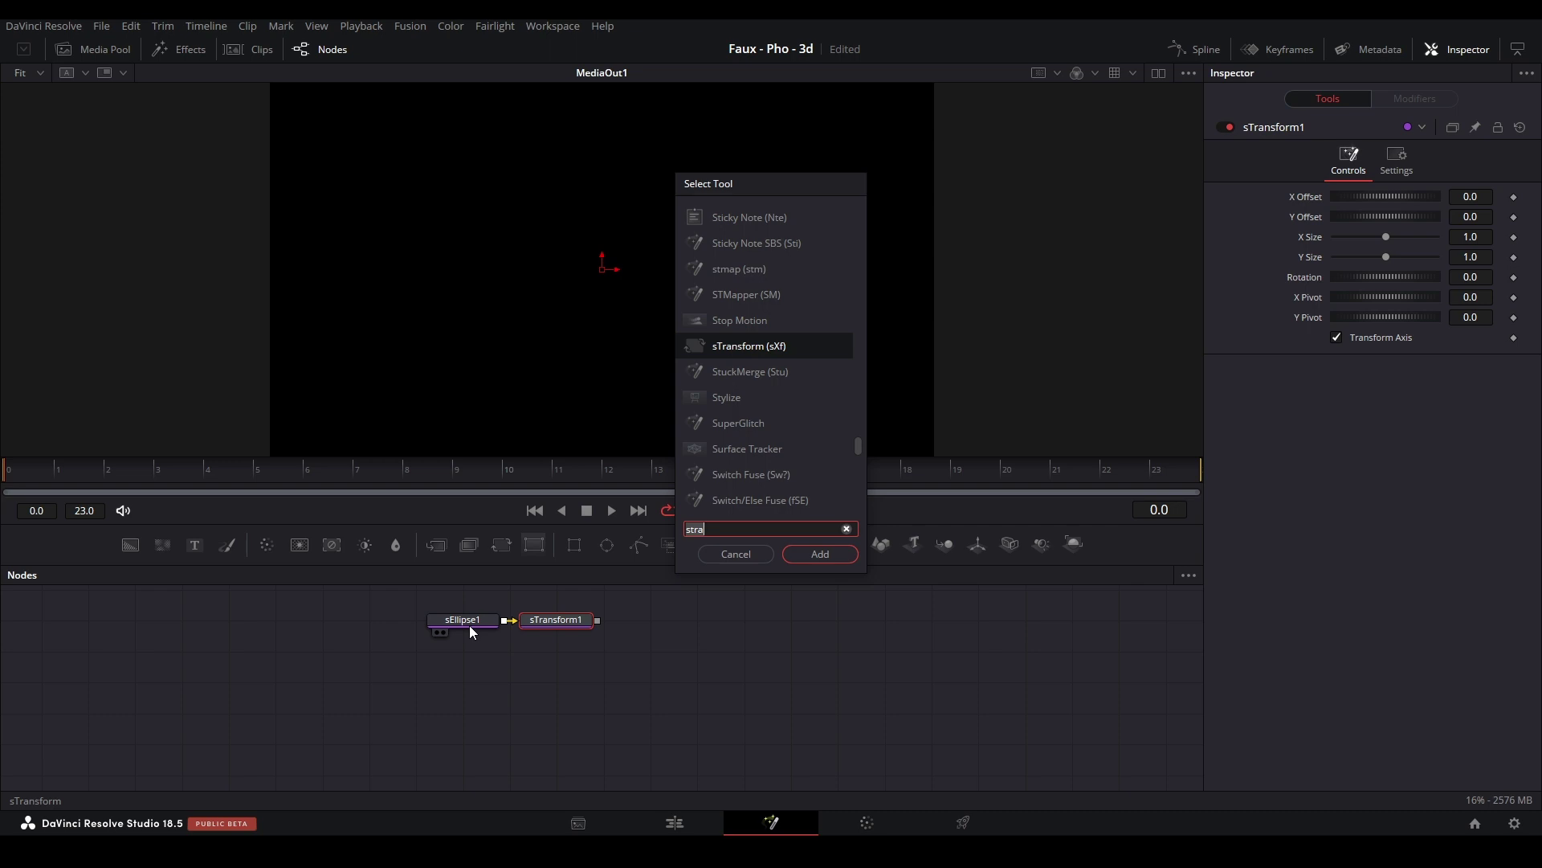
pyautogui.hotkey('ctrl', 'a')
pyautogui.write('sren')
pyautogui.press('Return')
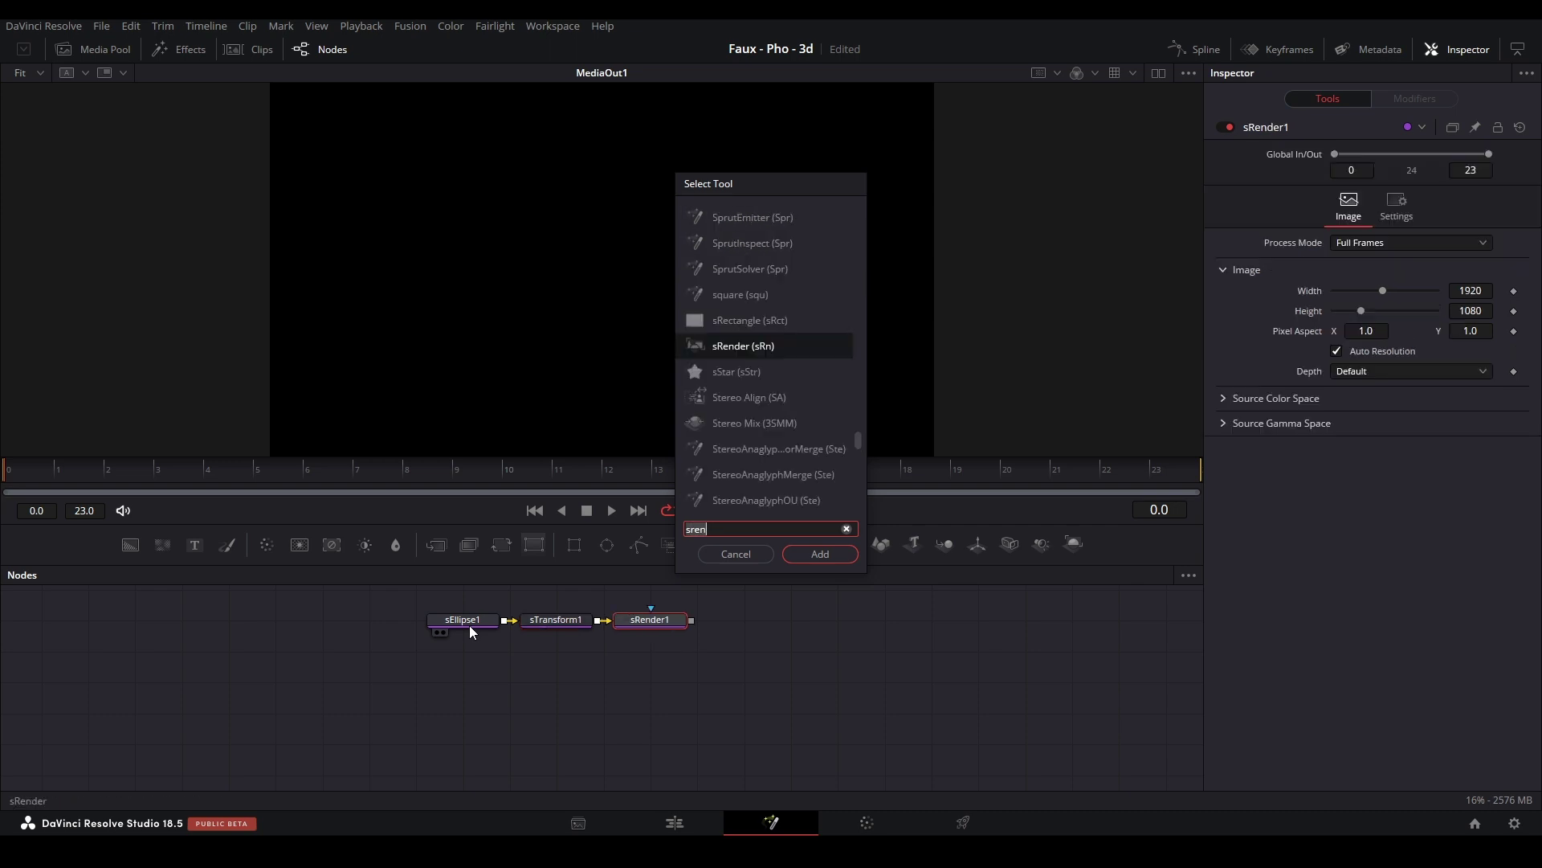
# - Append a Merge node after the sRender and stack the ellipse, transform, render and merge nodes in a vertical column
pyautogui.hotkey('ctrl', 'a')
pyautogui.write('merg')
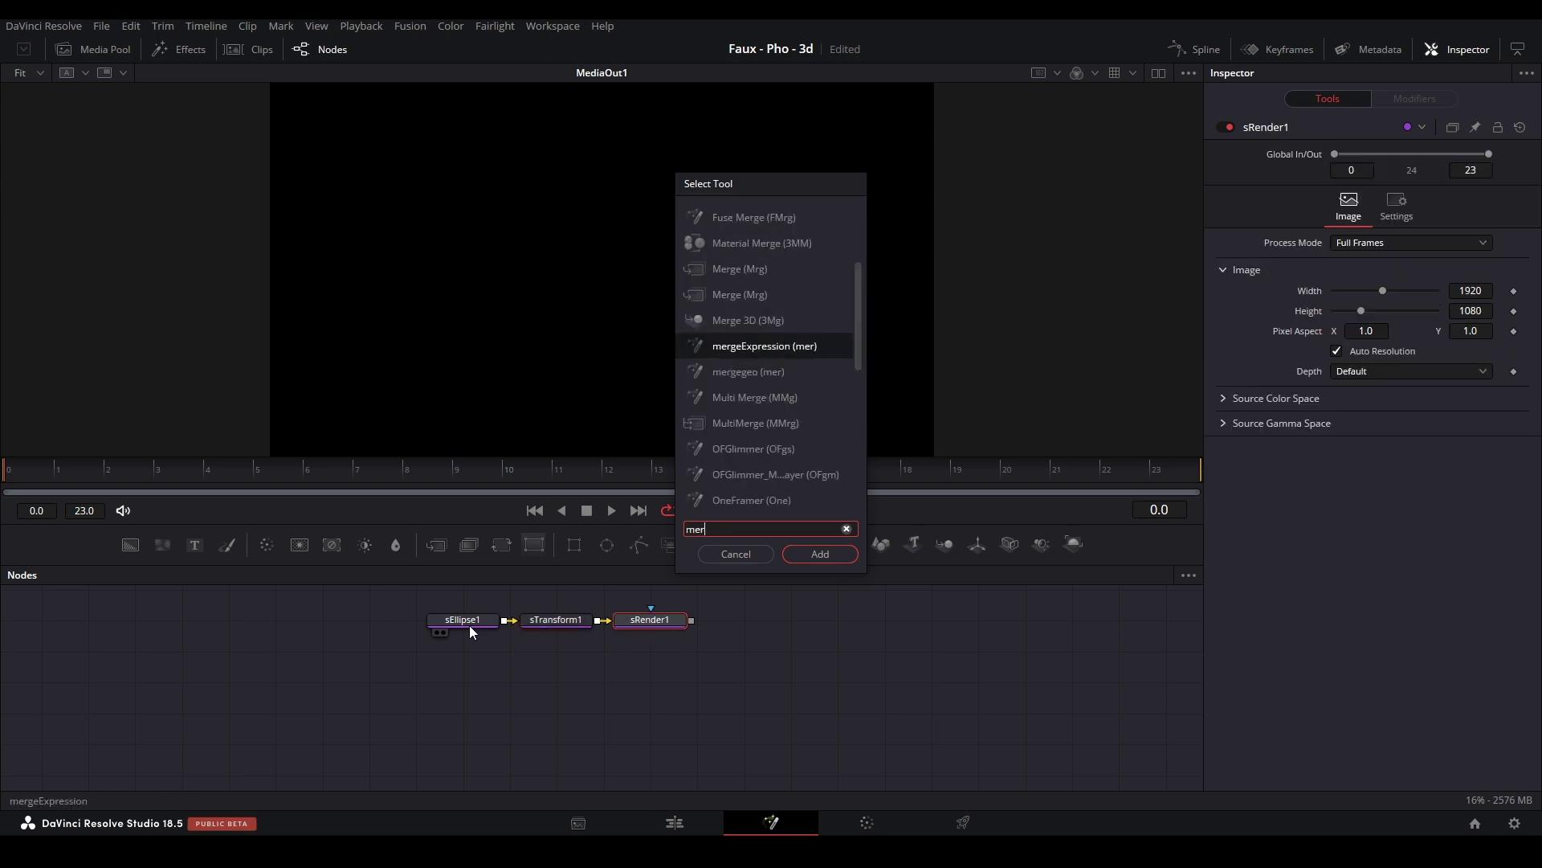
pyautogui.press('Return')
pyautogui.moveTo(591, 621); pyautogui.dragTo(497, 652)
pyautogui.moveTo(647, 619); pyautogui.dragTo(460, 681)
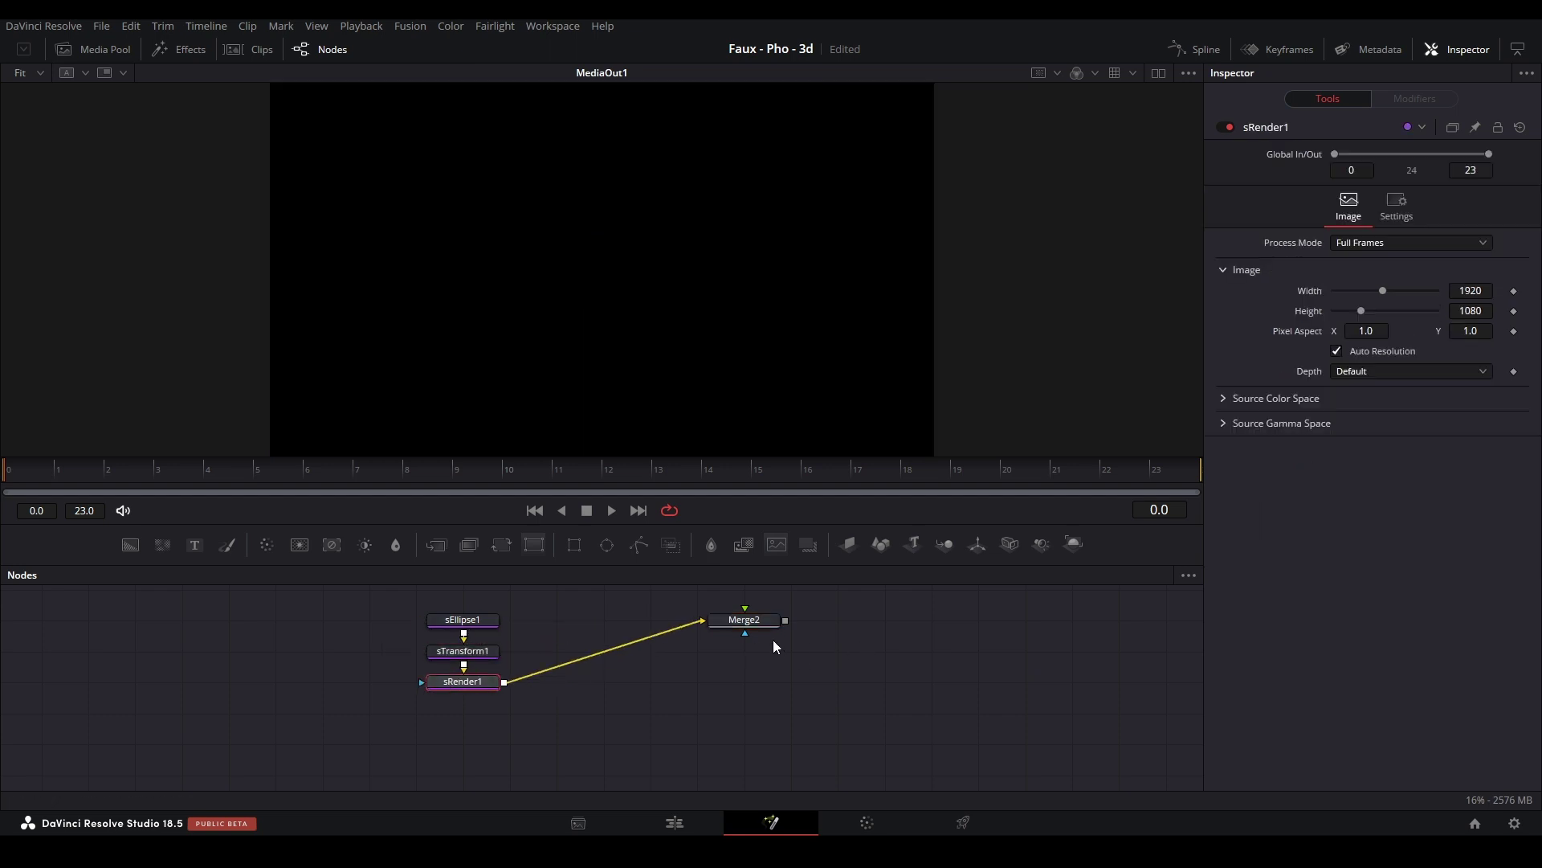
pyautogui.moveTo(744, 614); pyautogui.dragTo(447, 713)
pyautogui.click(485, 657)
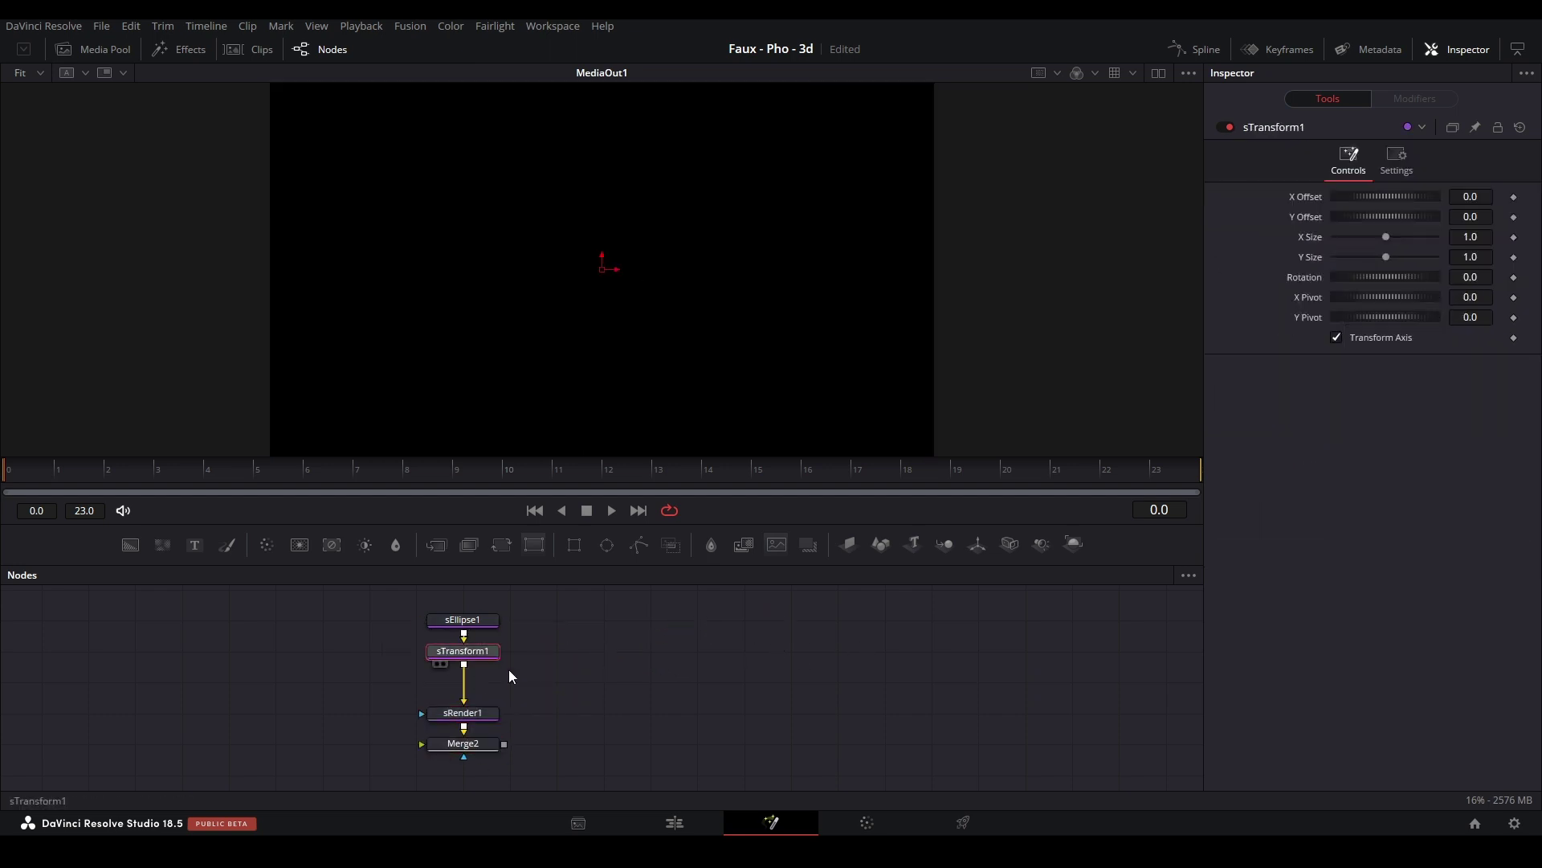
pyautogui.moveTo(572, 727); pyautogui.dragTo(564, 720)
# - Duplicate the four-node ellipse column twice so that three columns stand side by side
pyautogui.moveTo(543, 761); pyautogui.dragTo(441, 628)
pyautogui.hotkey('ctrl', 'c')
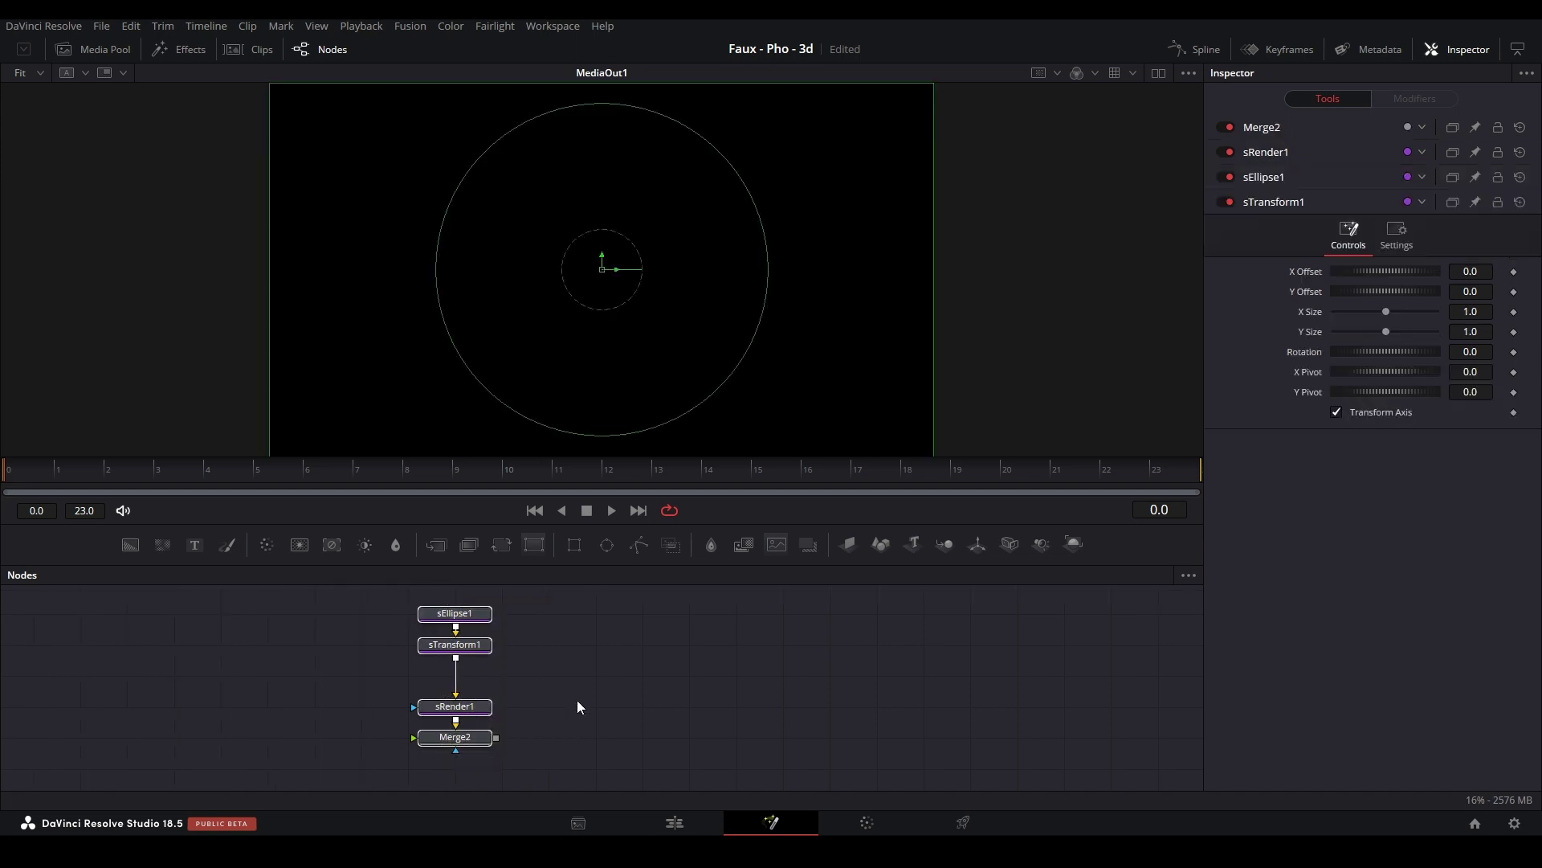
pyautogui.hotkey('ctrl', 'v')
pyautogui.moveTo(649, 740); pyautogui.dragTo(742, 738)
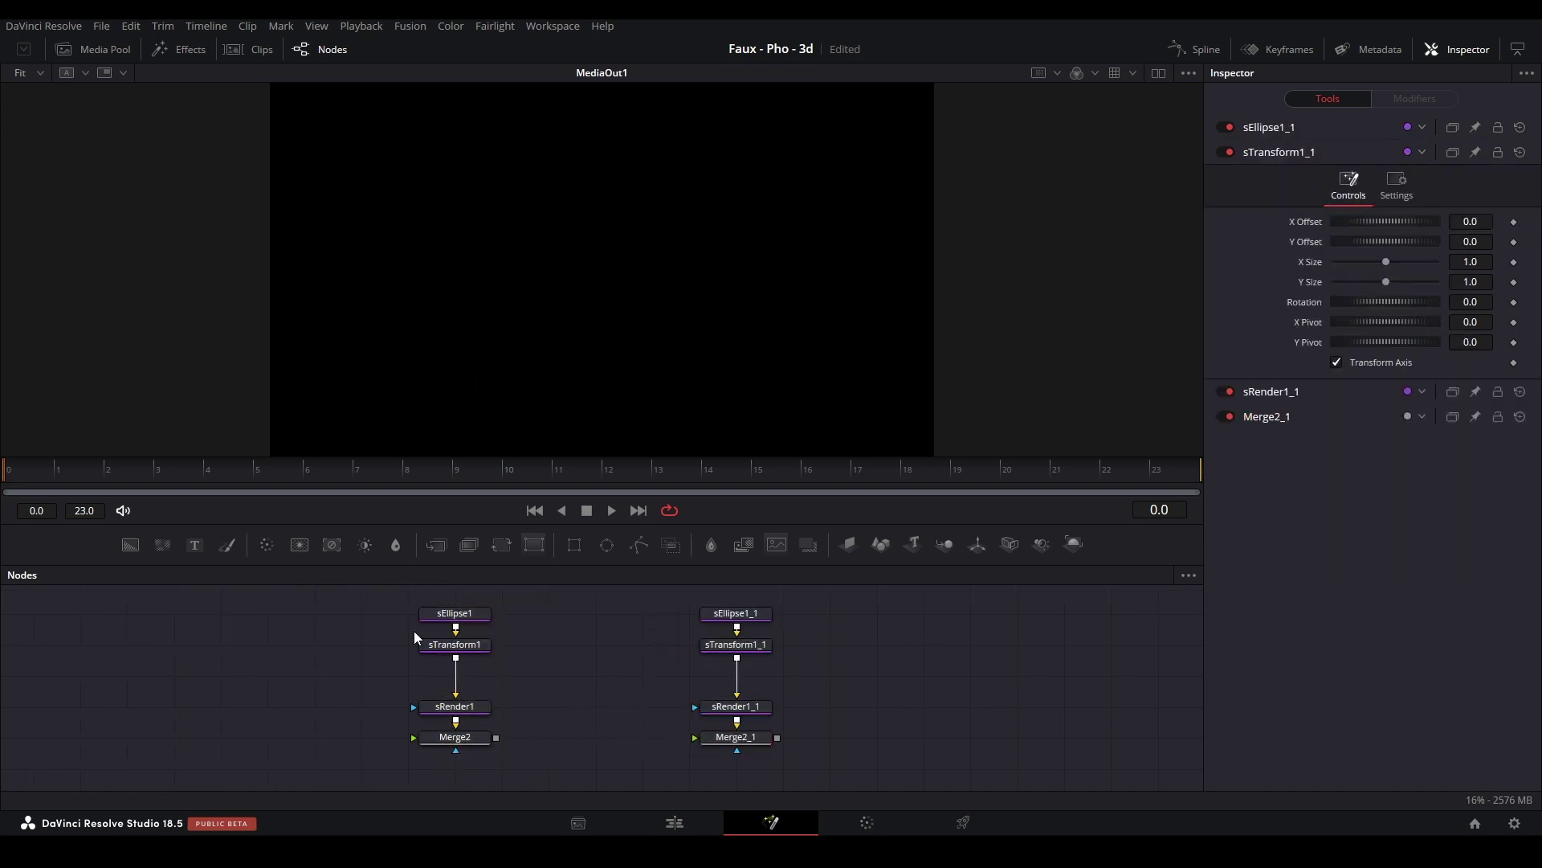
pyautogui.moveTo(347, 605); pyautogui.dragTo(486, 756)
pyautogui.moveTo(665, 600); pyautogui.dragTo(761, 753)
pyautogui.hotkey('ctrl', 'v')
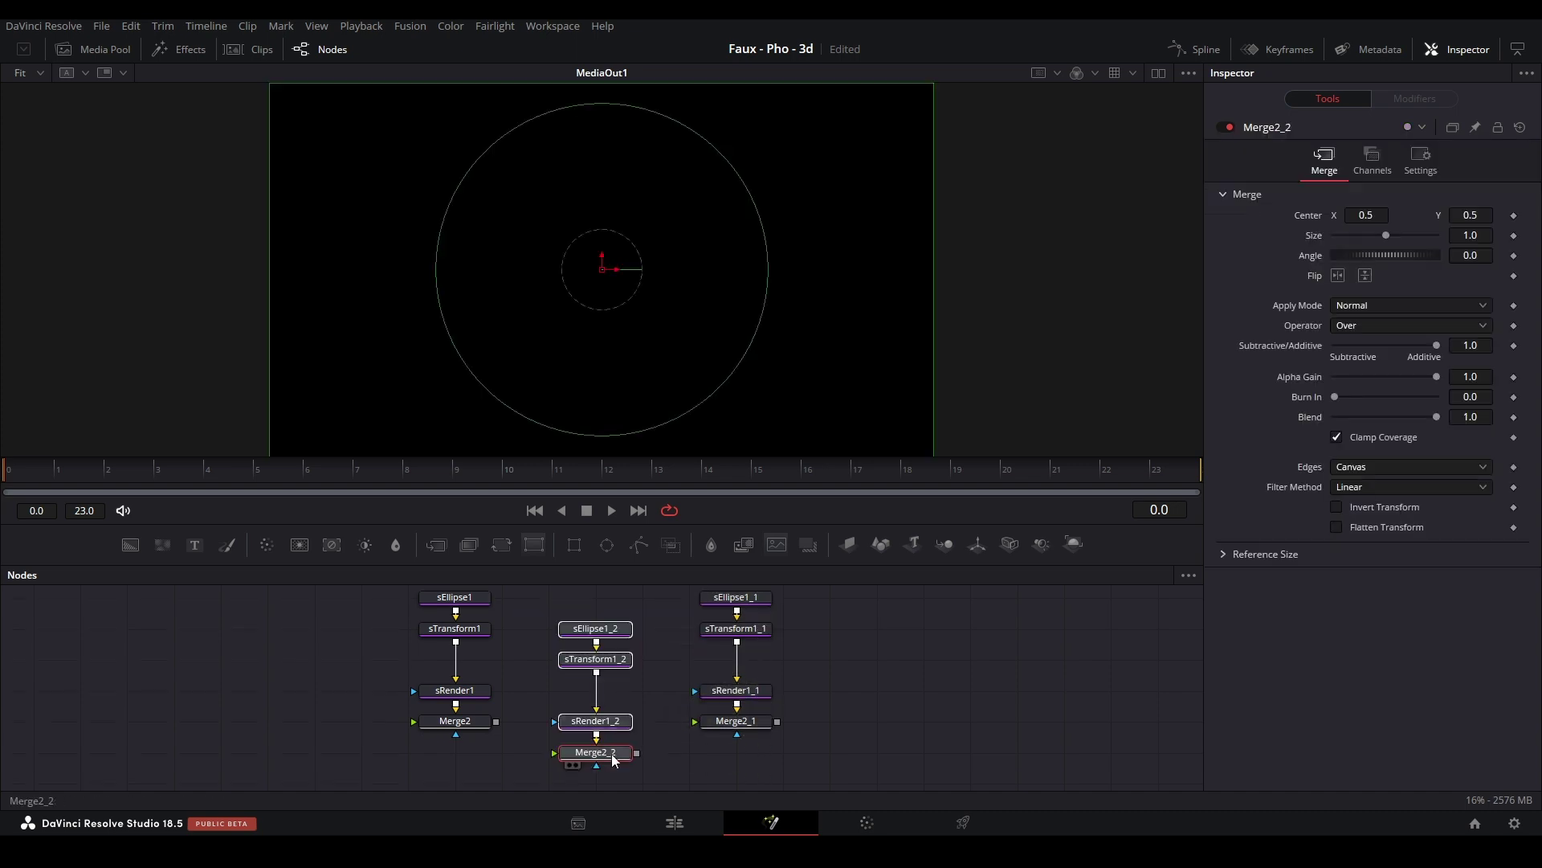
# - Replace the middle column's sEllipse with an sRectangle node connected to that column's sTransform
pyautogui.click(599, 633)
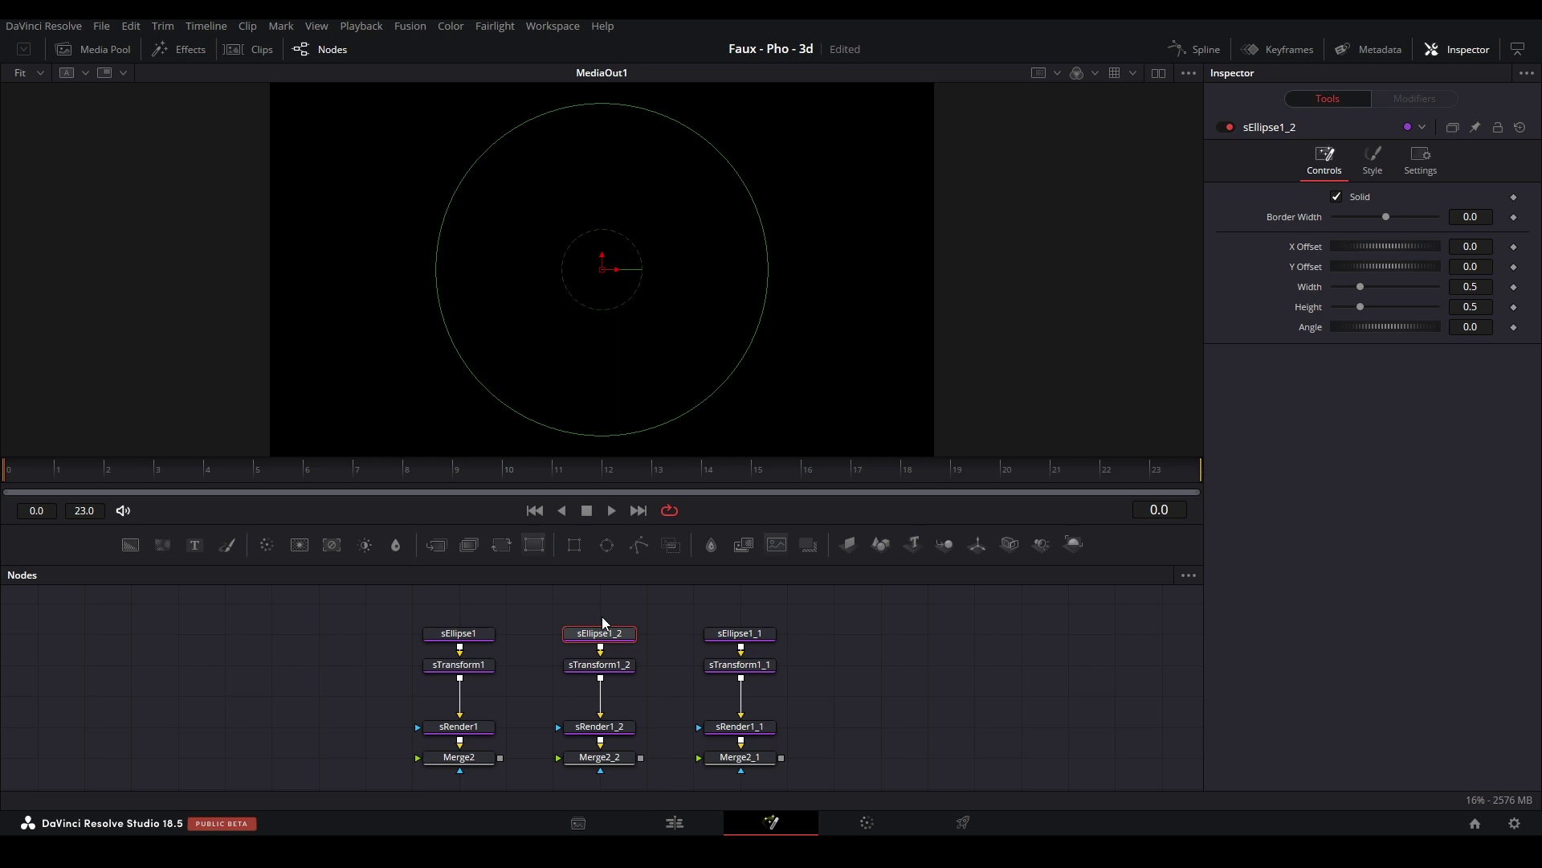
pyautogui.press('Delete')
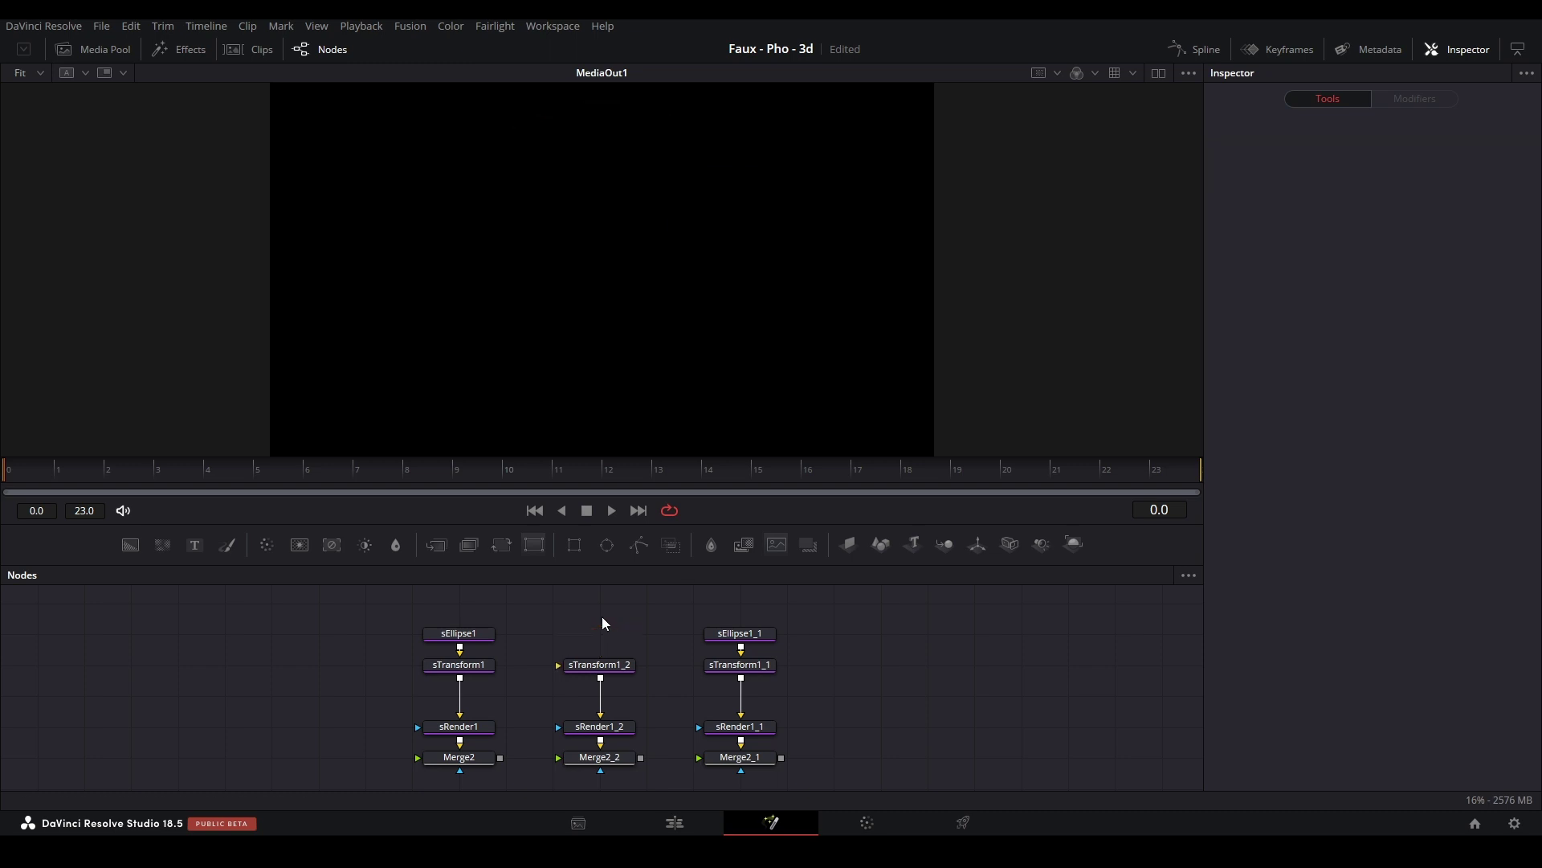
pyautogui.hotkey('shift', 'space')
pyautogui.write('srect')
pyautogui.press('Return')
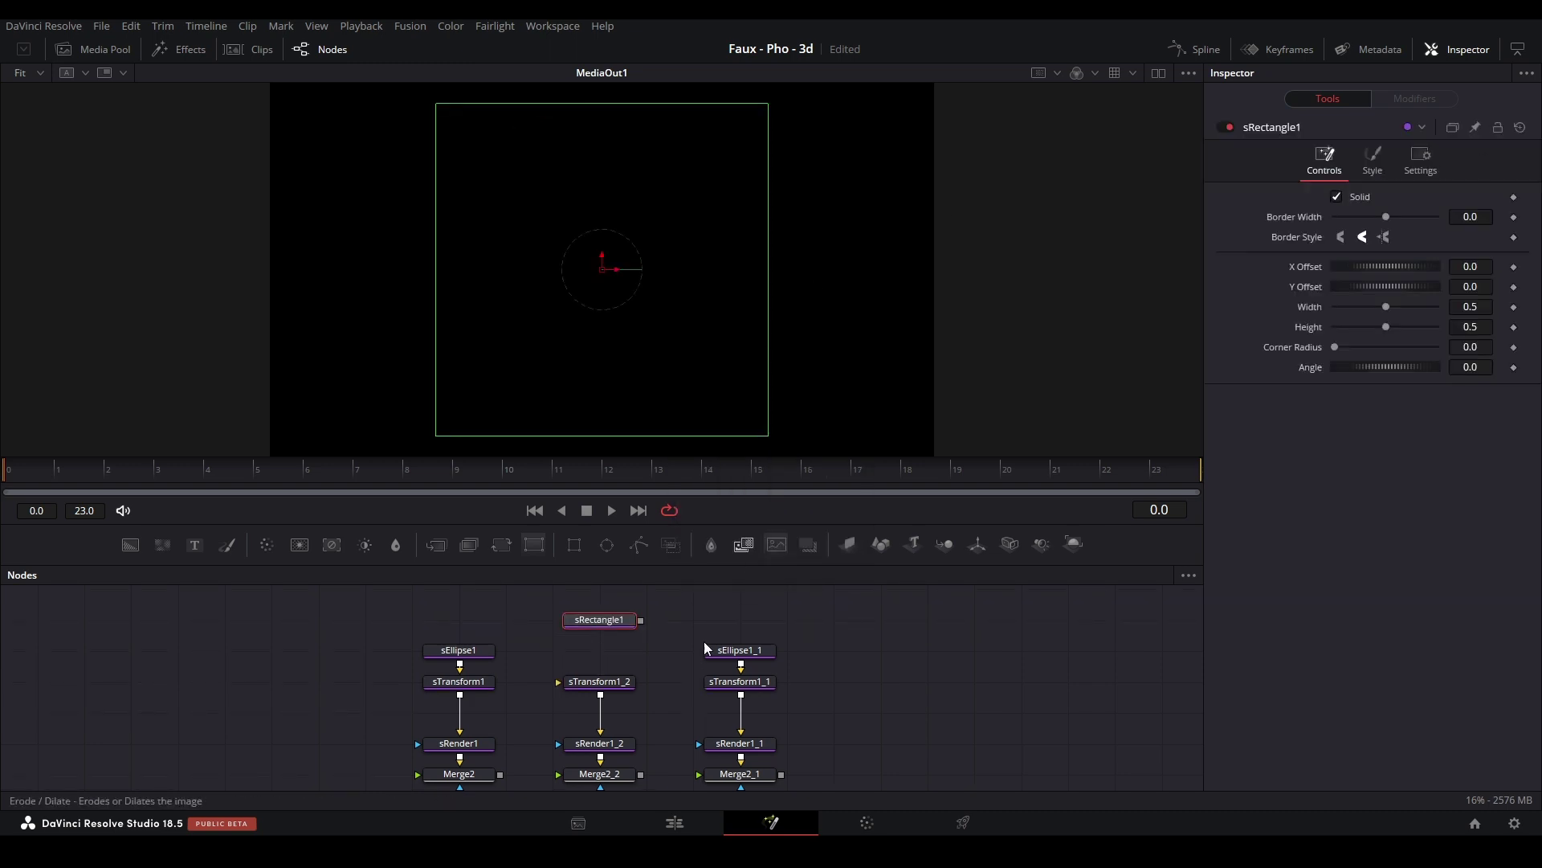
pyautogui.moveTo(640, 620)
pyautogui.mouseDown()
pyautogui.moveTo(628, 693)
pyautogui.moveTo(600, 682)
pyautogui.moveTo(646, 636)
pyautogui.mouseUp()
pyautogui.click(530, 717)
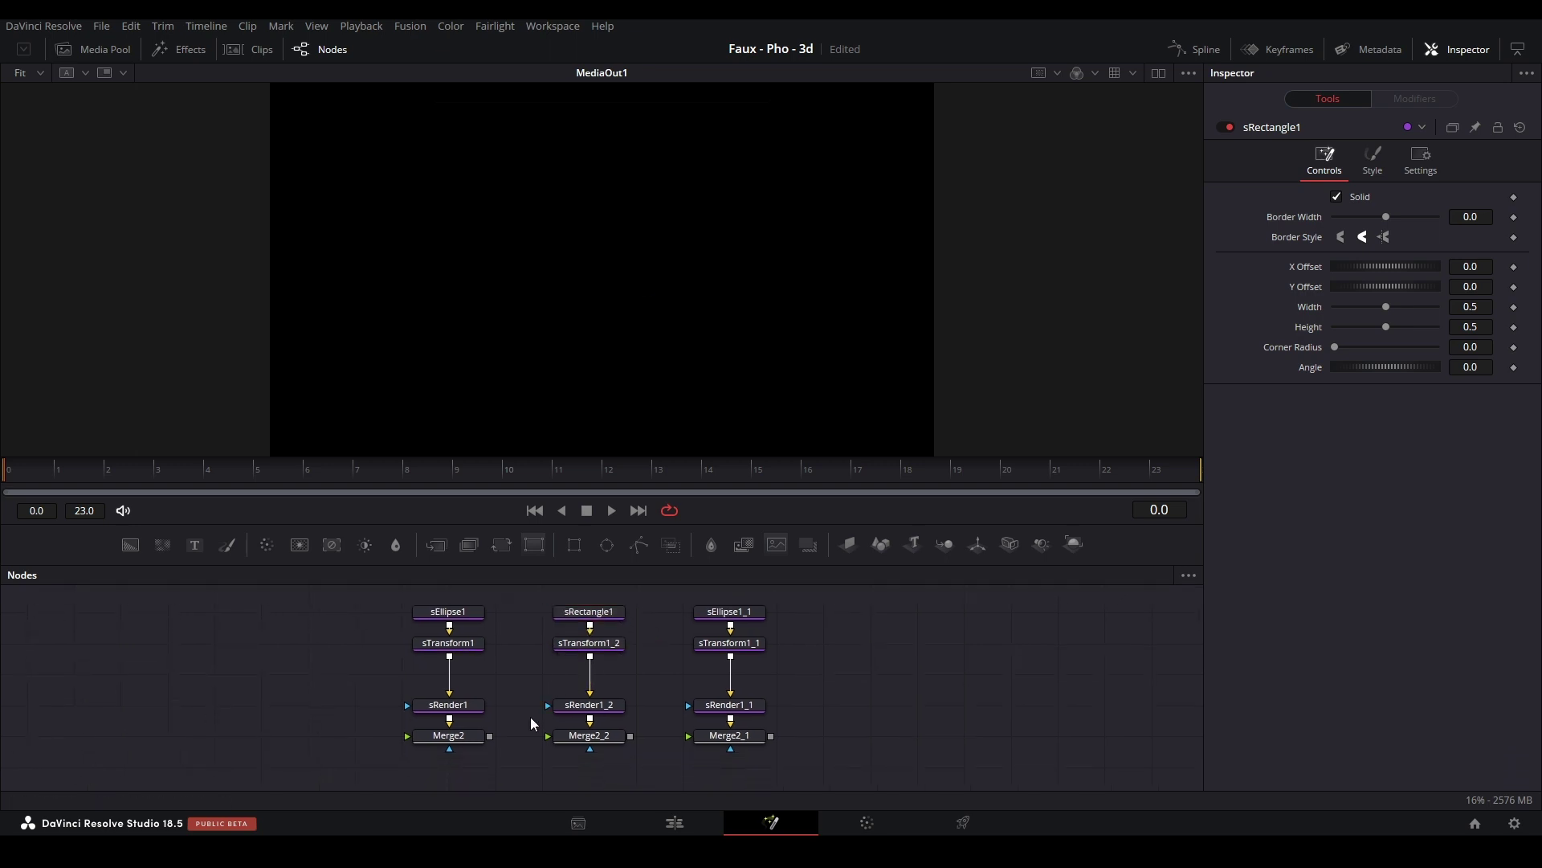
# - Delete the first column's Merge, connect its sRender to the middle Merge, and feed the middle Merge into the third column's Merge
pyautogui.click(475, 734)
pyautogui.press('Delete')
pyautogui.click(466, 709)
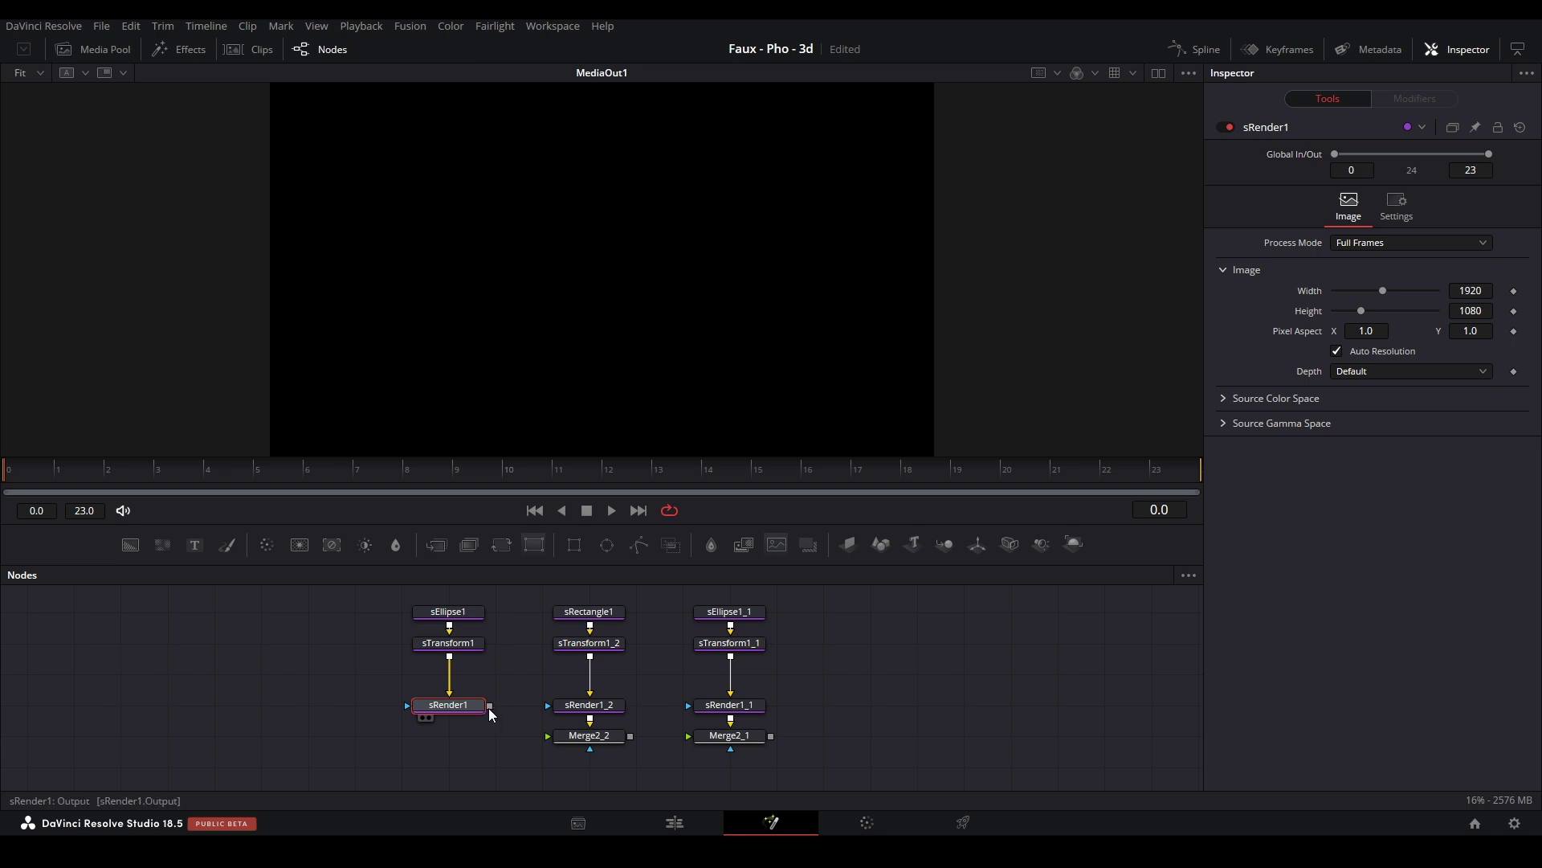
pyautogui.moveTo(489, 705); pyautogui.dragTo(593, 740)
pyautogui.click(600, 740)
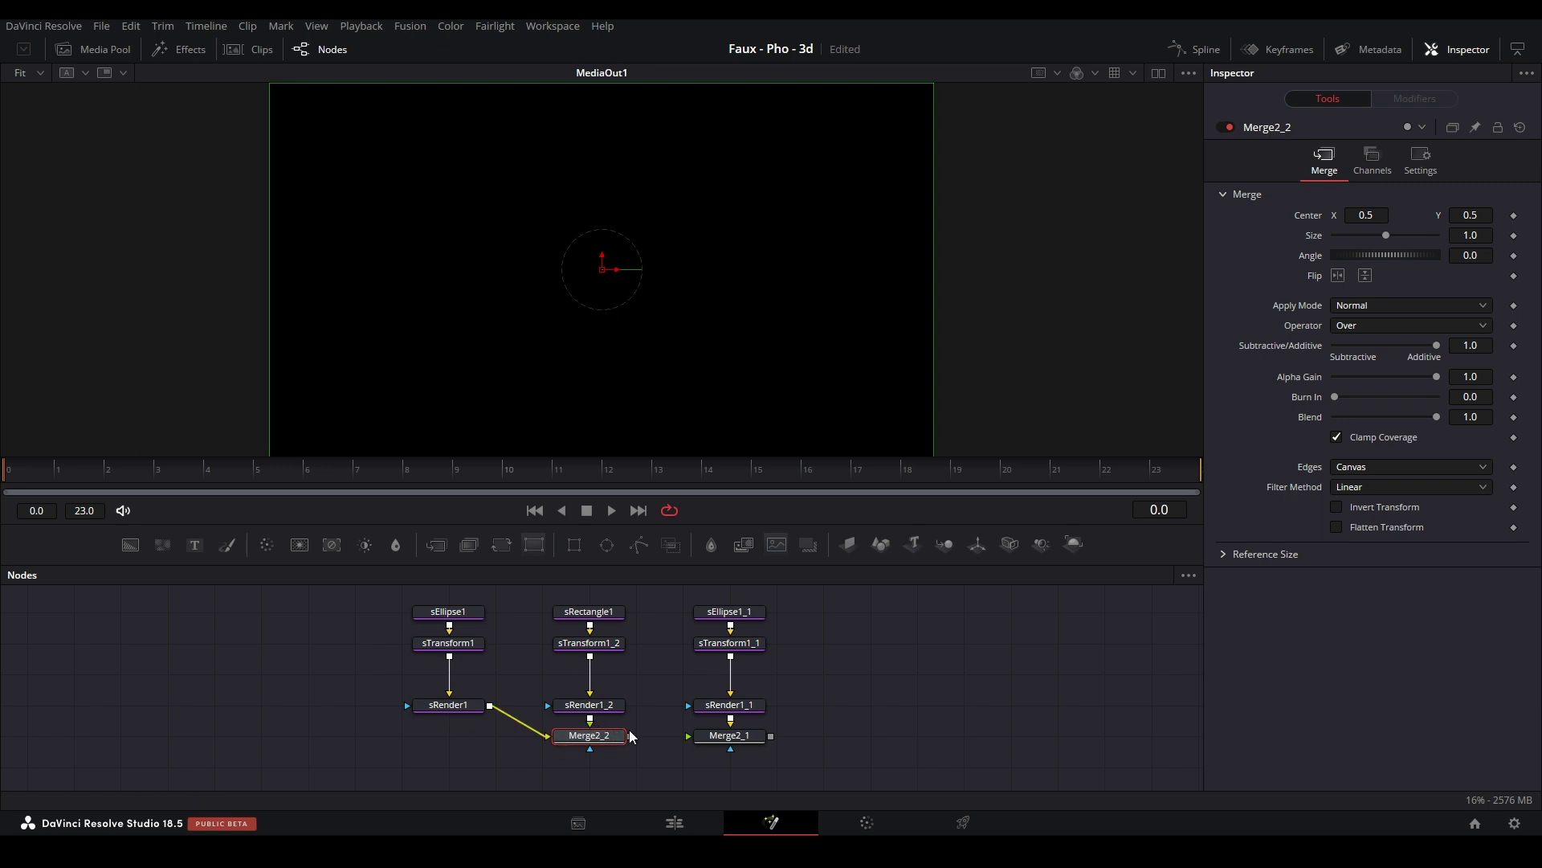
pyautogui.moveTo(630, 735); pyautogui.dragTo(790, 731)
# - Connect the third column's Merge to the foreground input of Merge1 in the main chain
pyautogui.click(713, 741)
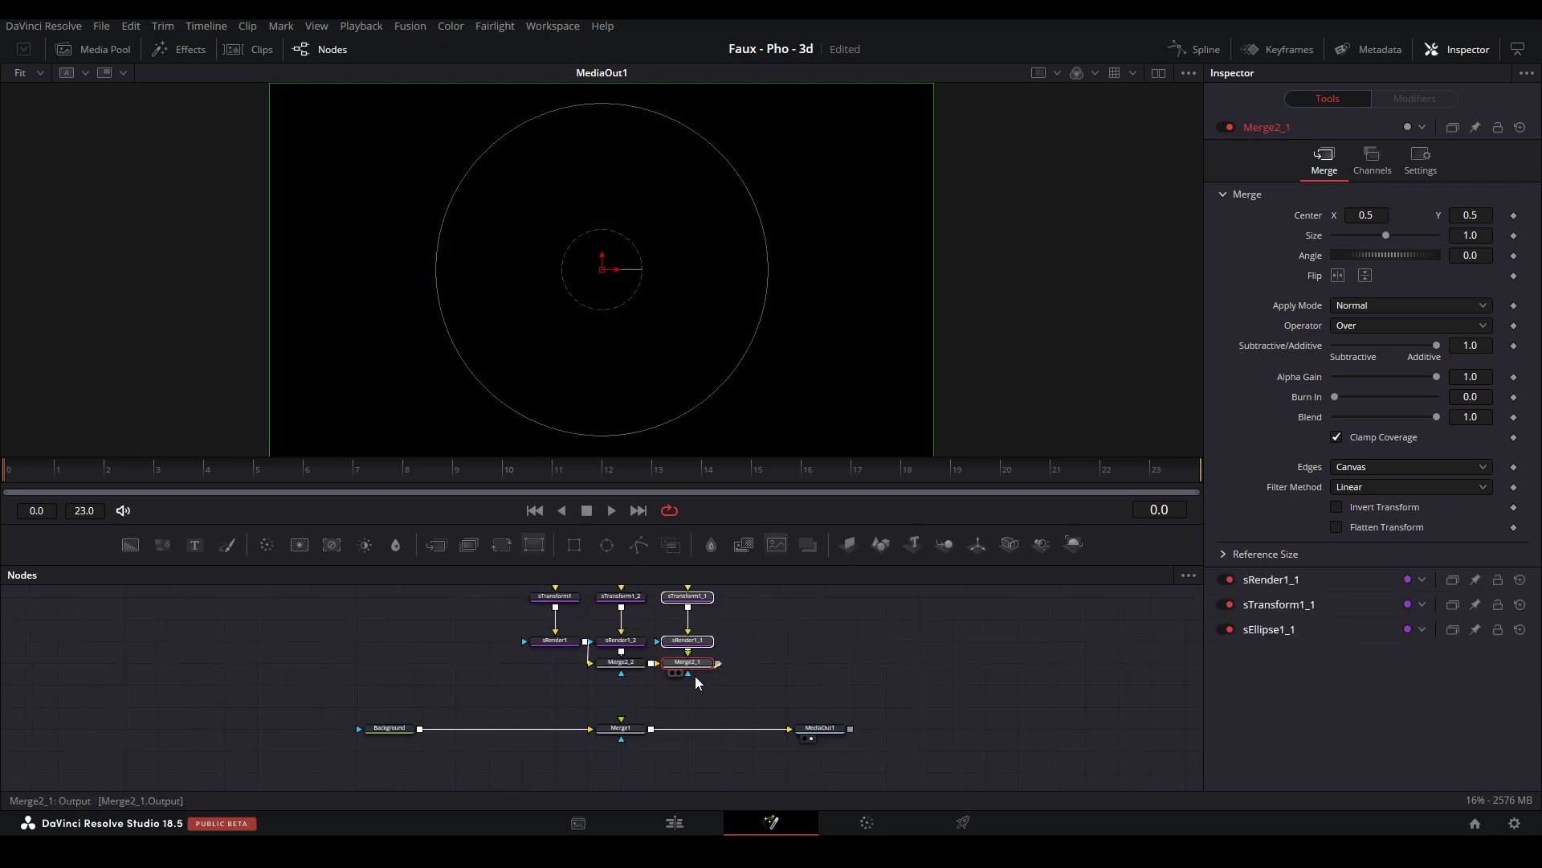
pyautogui.moveTo(696, 677); pyautogui.dragTo(630, 728)
pyautogui.moveTo(633, 730); pyautogui.dragTo(701, 731)
pyautogui.moveTo(754, 675); pyautogui.dragTo(731, 706)
pyautogui.click(731, 705)
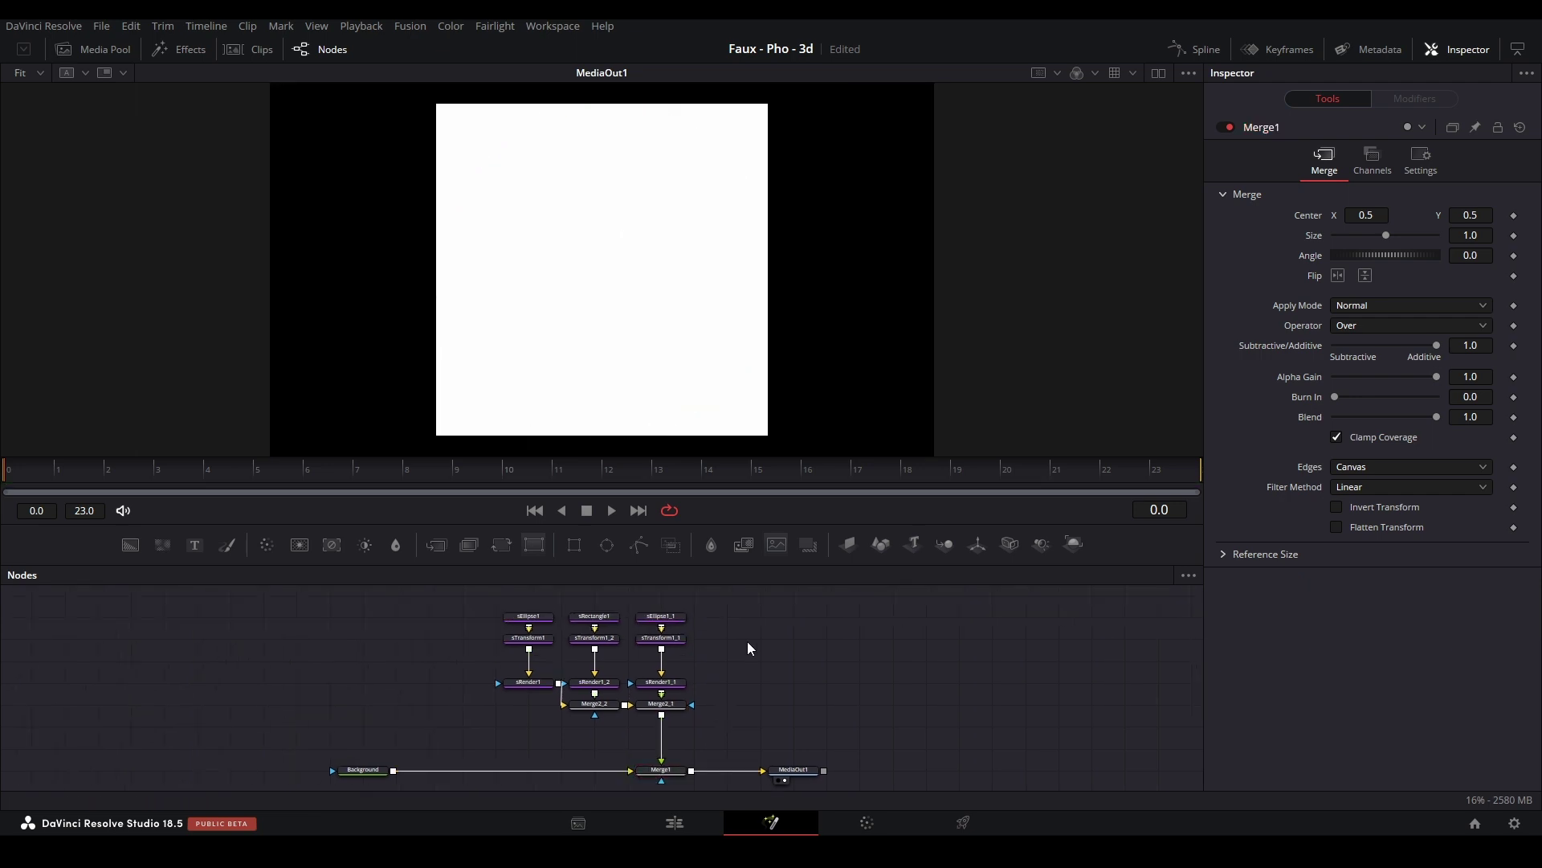
# - Add an unconnected Custom Tool node beside the shape columns
pyautogui.hotkey('shift', 'space')
pyautogui.write('custom')
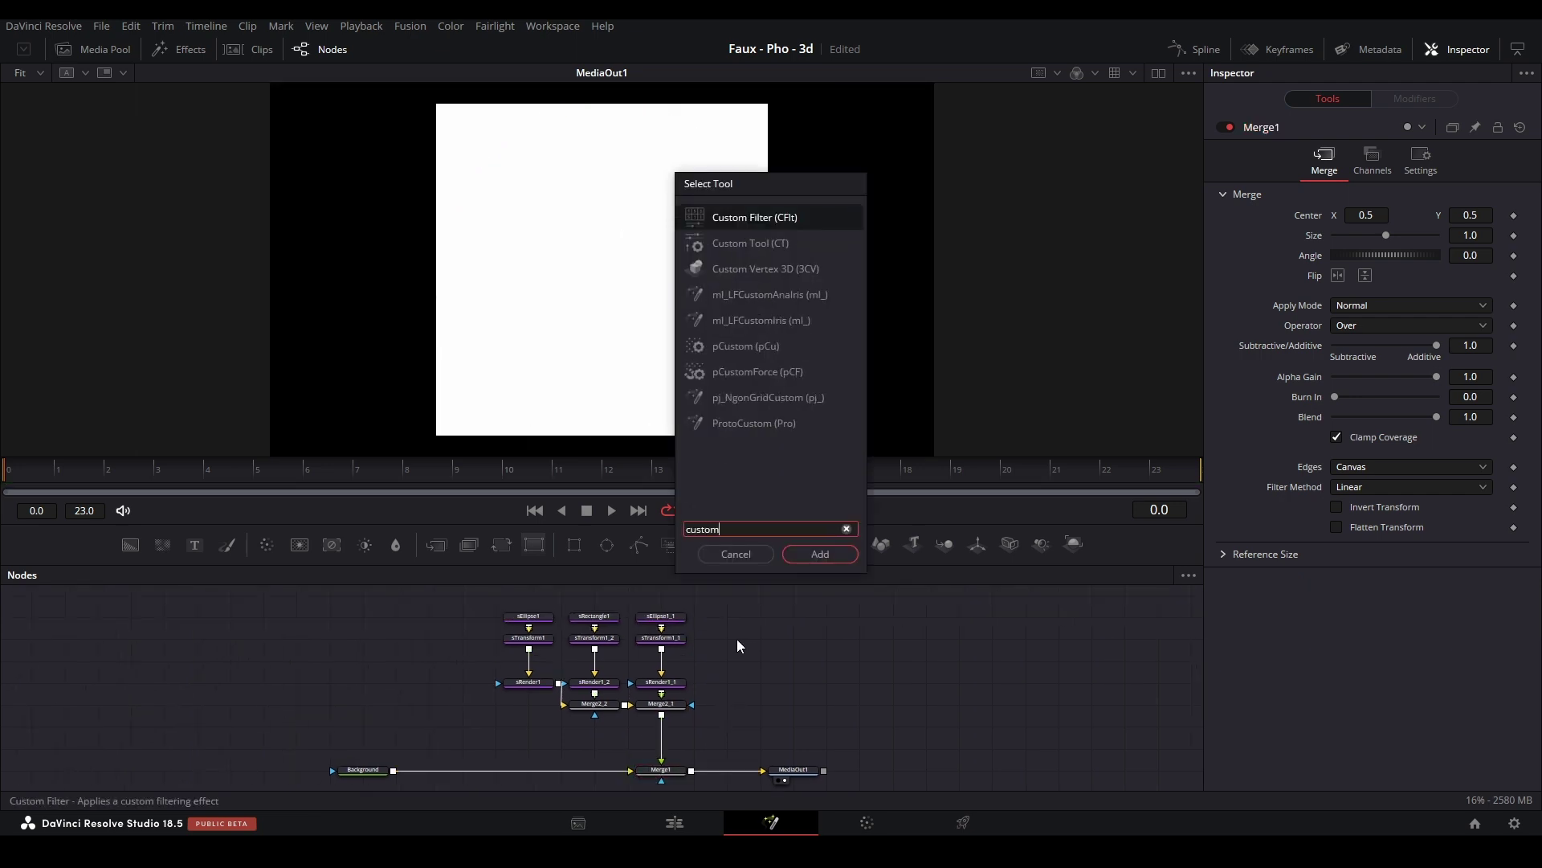
pyautogui.press('Down')
pyautogui.press('Return')
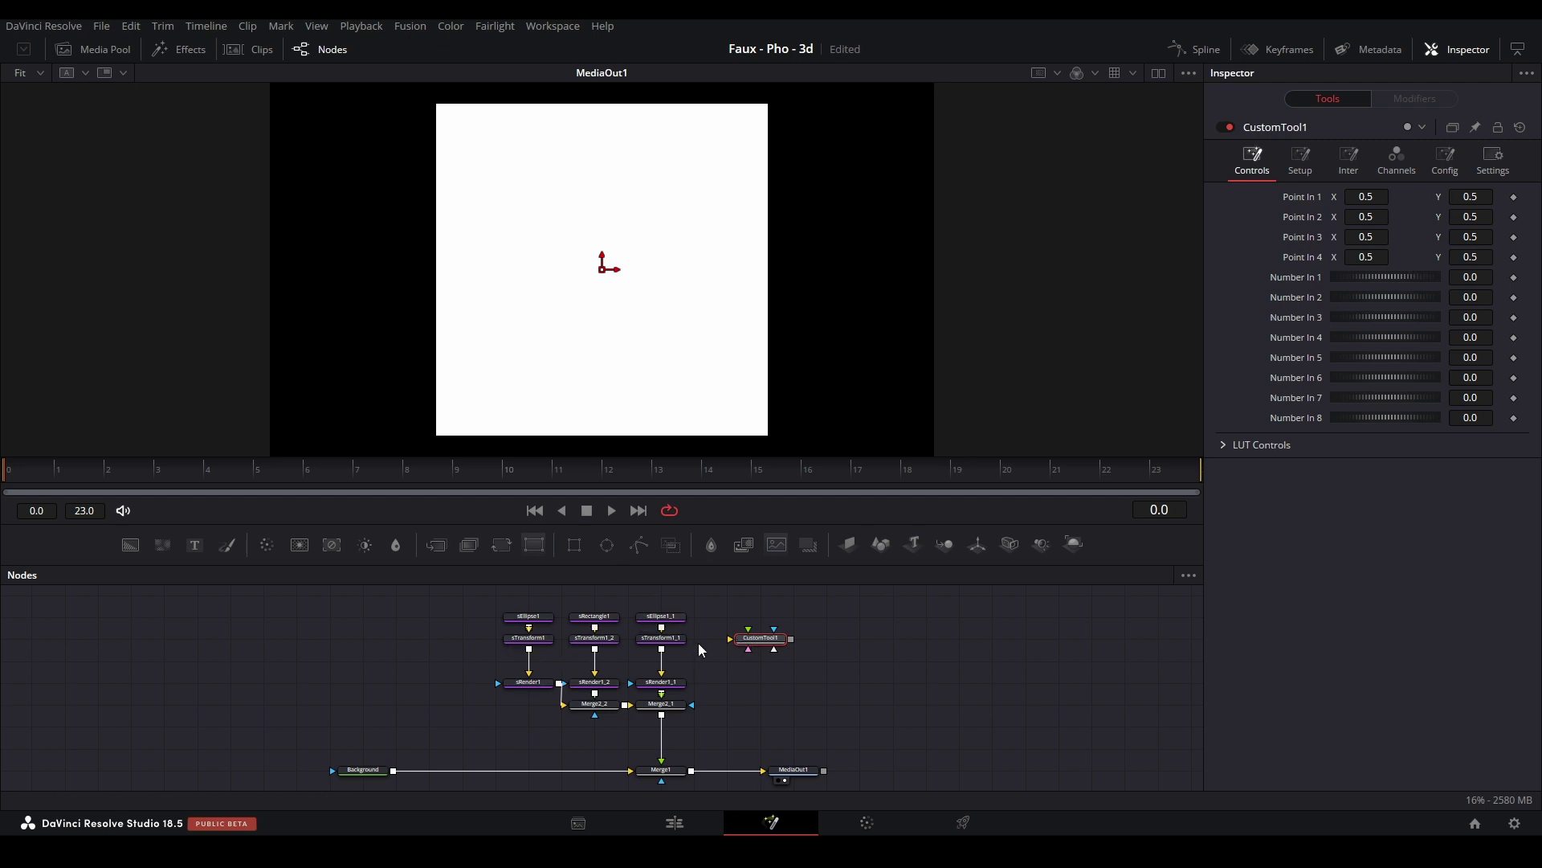
# - Configure the Custom Tool to show only Number 1 and Number 2, hiding Number 3 through Number 8
pyautogui.scroll(2, 507, 654)
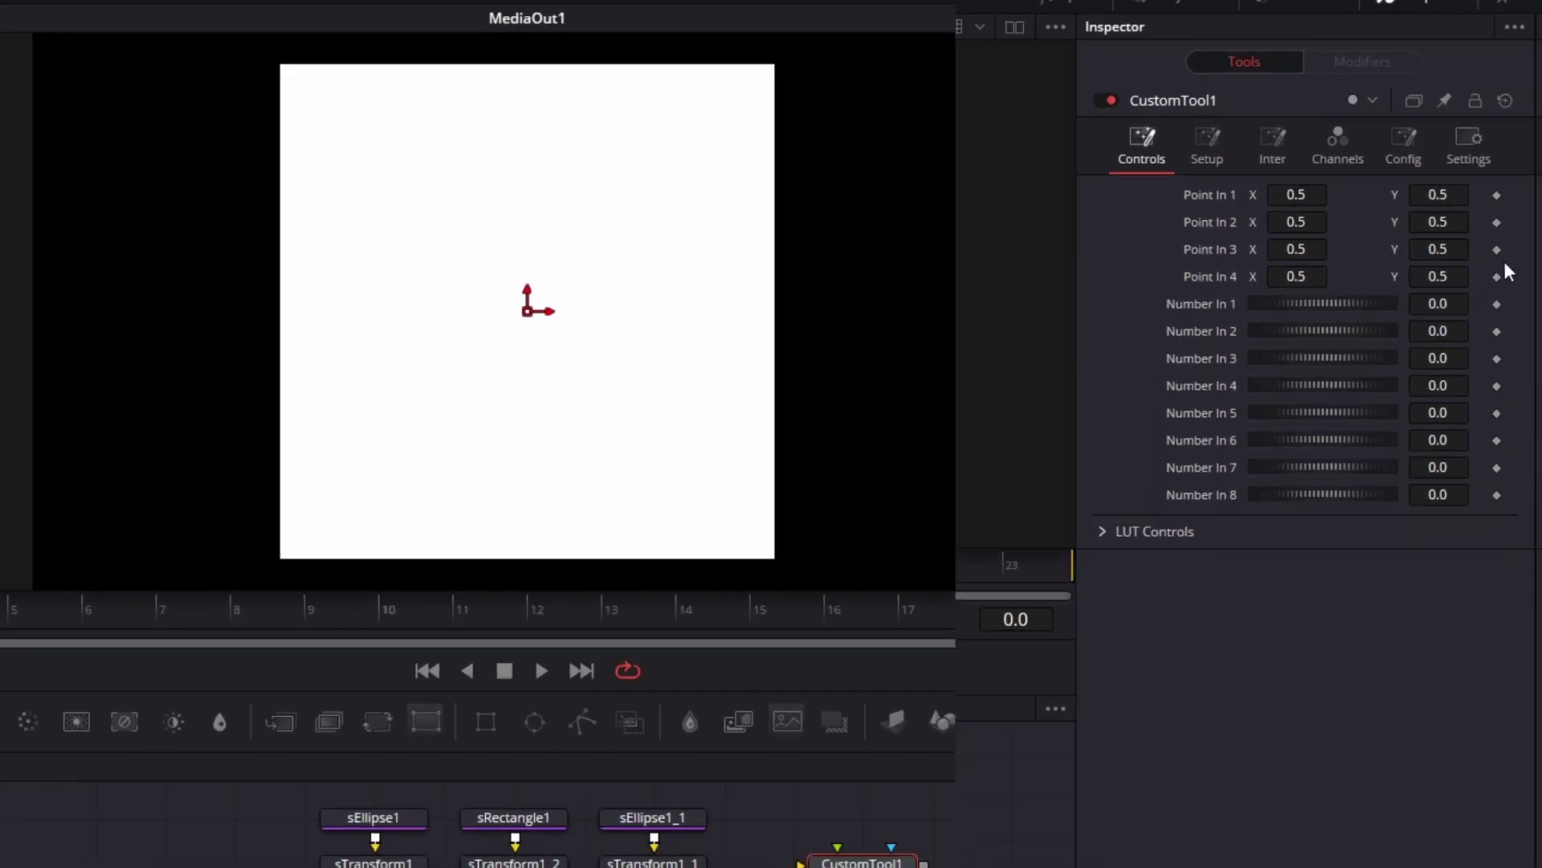
pyautogui.click(1449, 165)
pyautogui.click(998, 274)
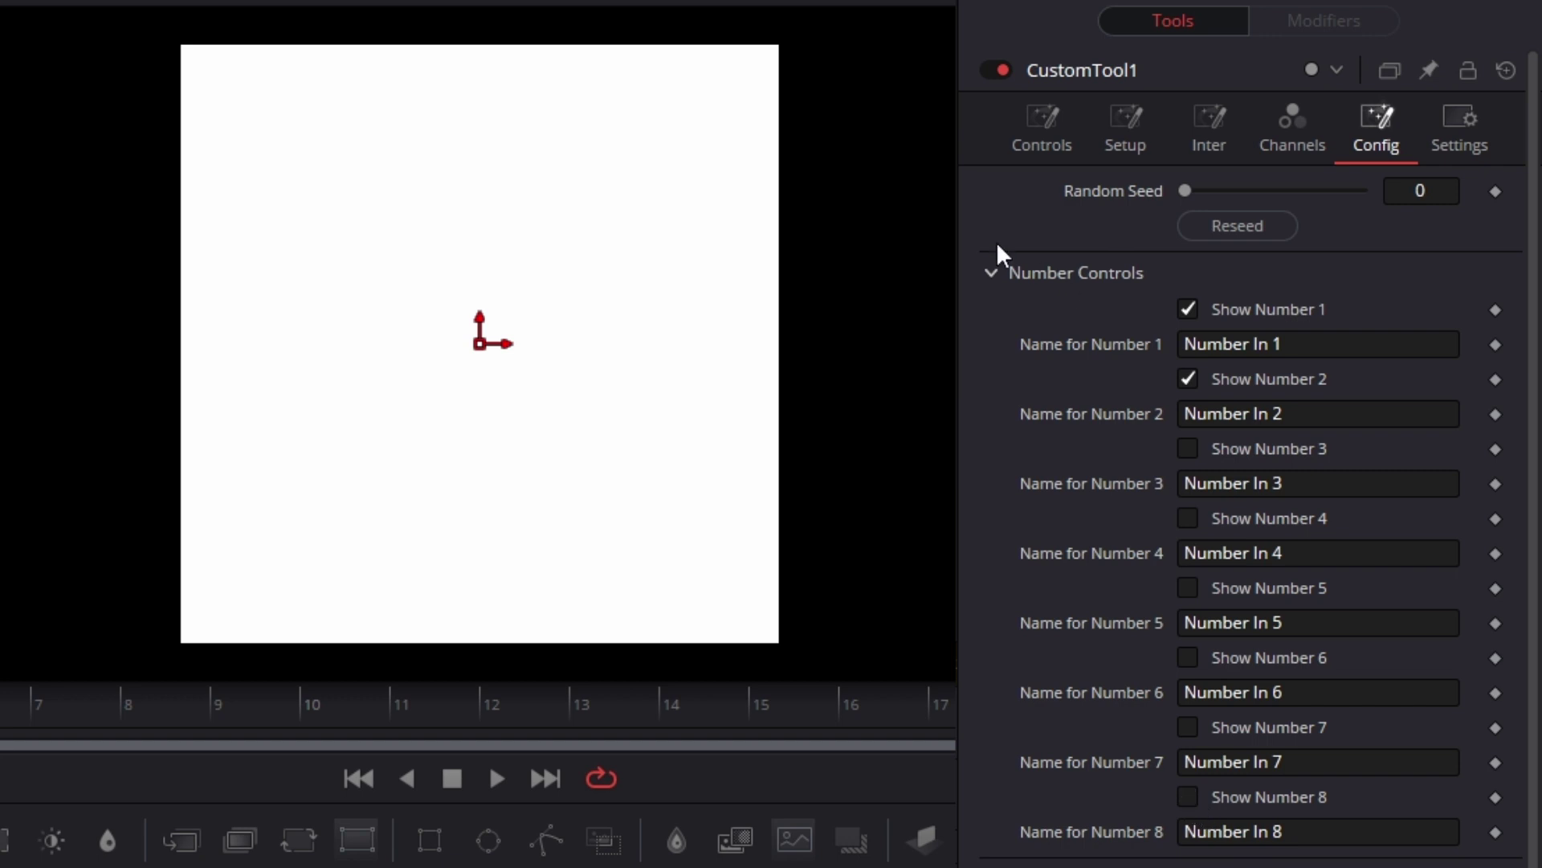
pyautogui.click(993, 274)
# - Hide all four point controls, Point 1 through Point 4, of the Custom Tool
pyautogui.click(1188, 352)
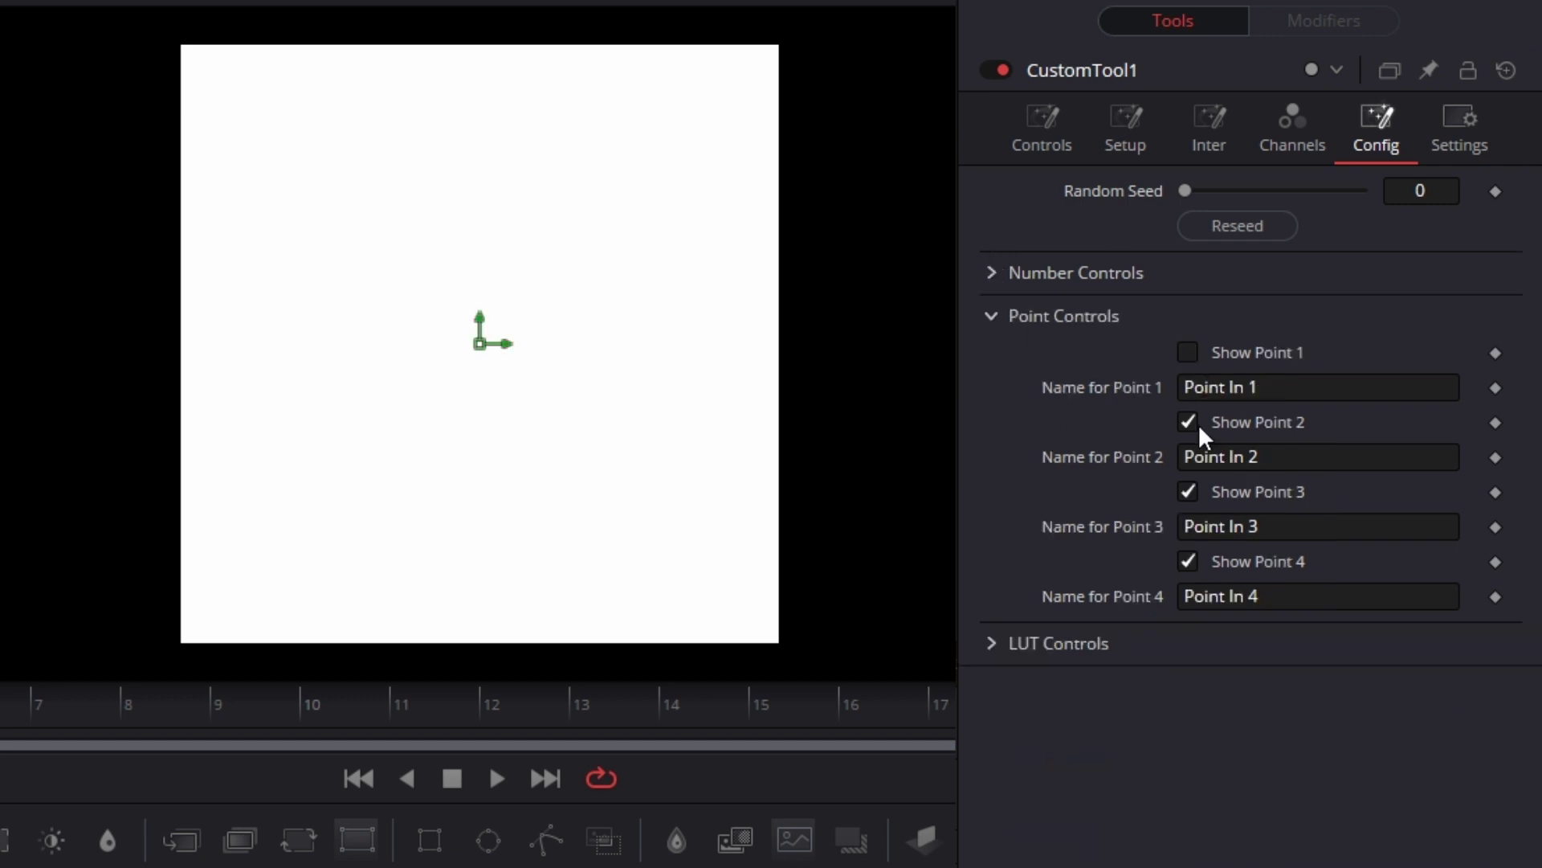
pyautogui.click(1188, 422)
pyautogui.click(1188, 491)
pyautogui.click(1188, 561)
pyautogui.click(990, 316)
# - Hide all four LUT controls, LUT 1 through LUT 4, of the Custom Tool
pyautogui.click(992, 359)
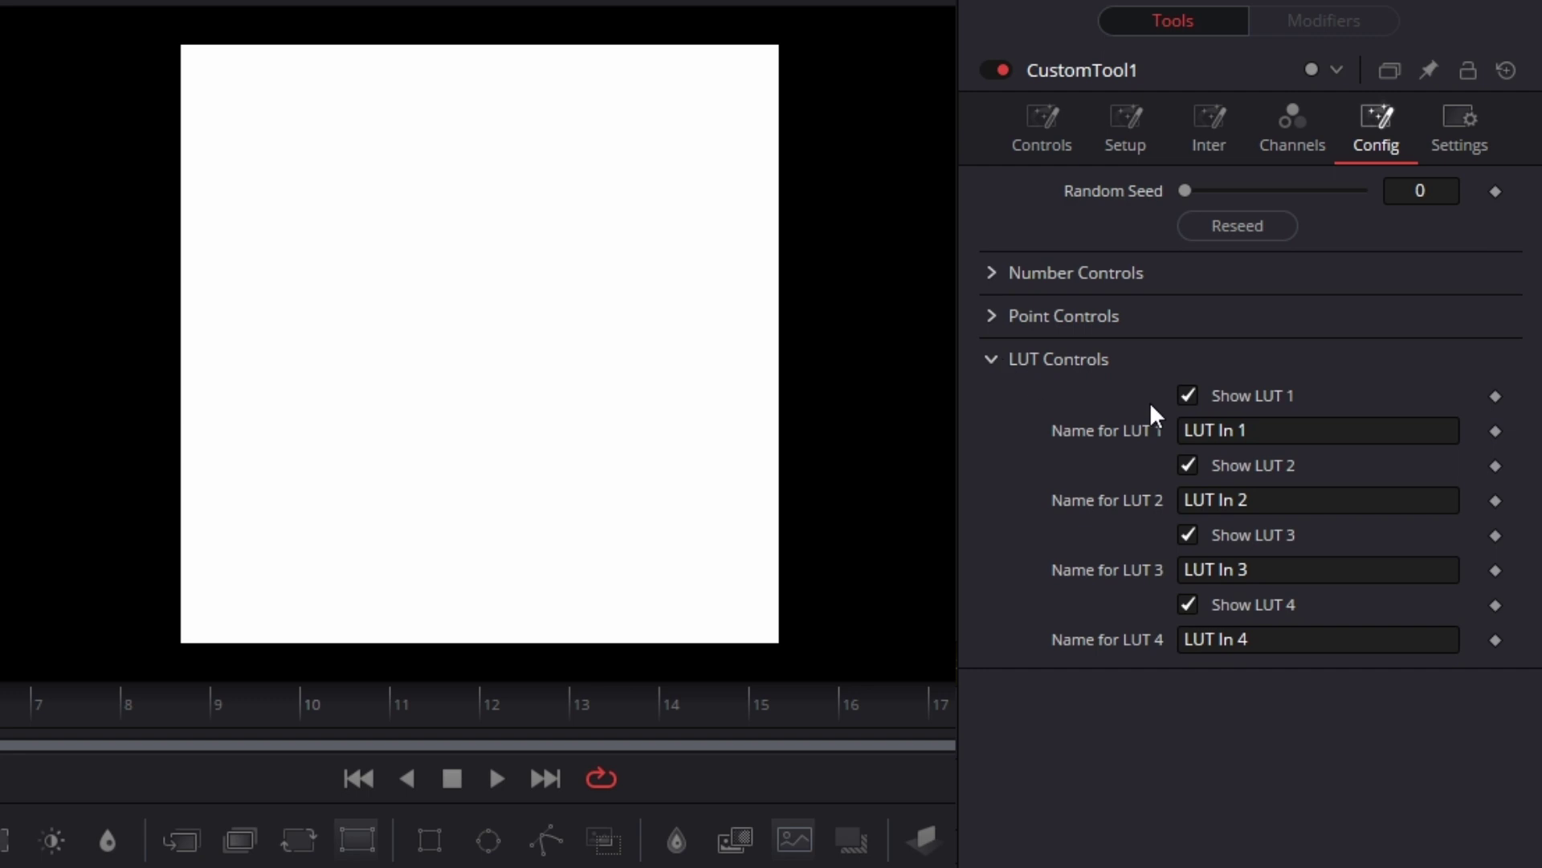
pyautogui.click(1188, 465)
pyautogui.click(1189, 534)
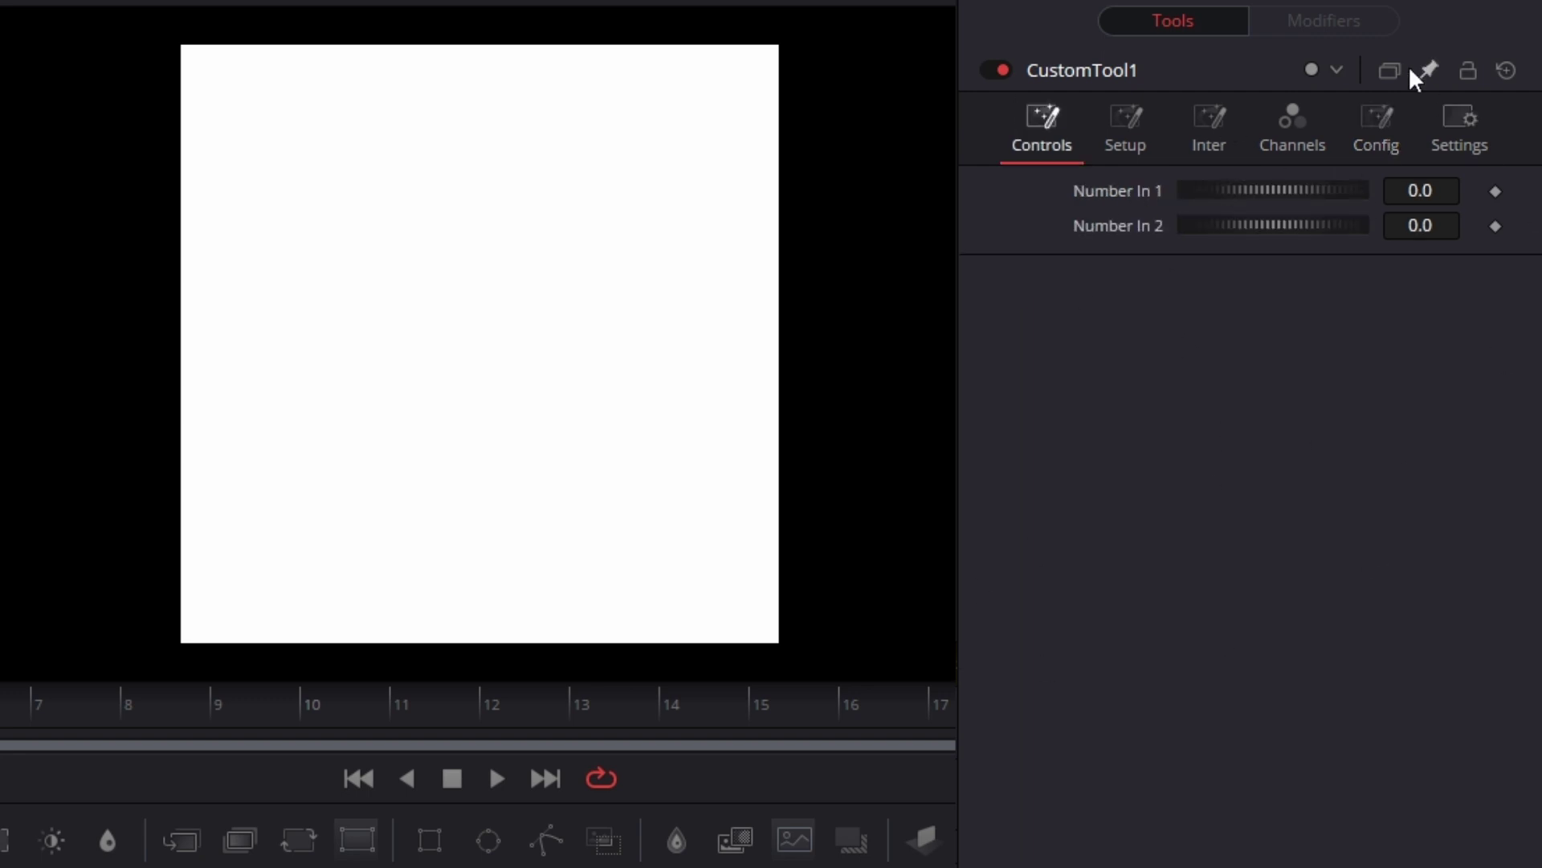
# - Pin the Custom Tool's controls in the Inspector and display the third column's ellipse controls alongside them
pyautogui.click(1428, 70)
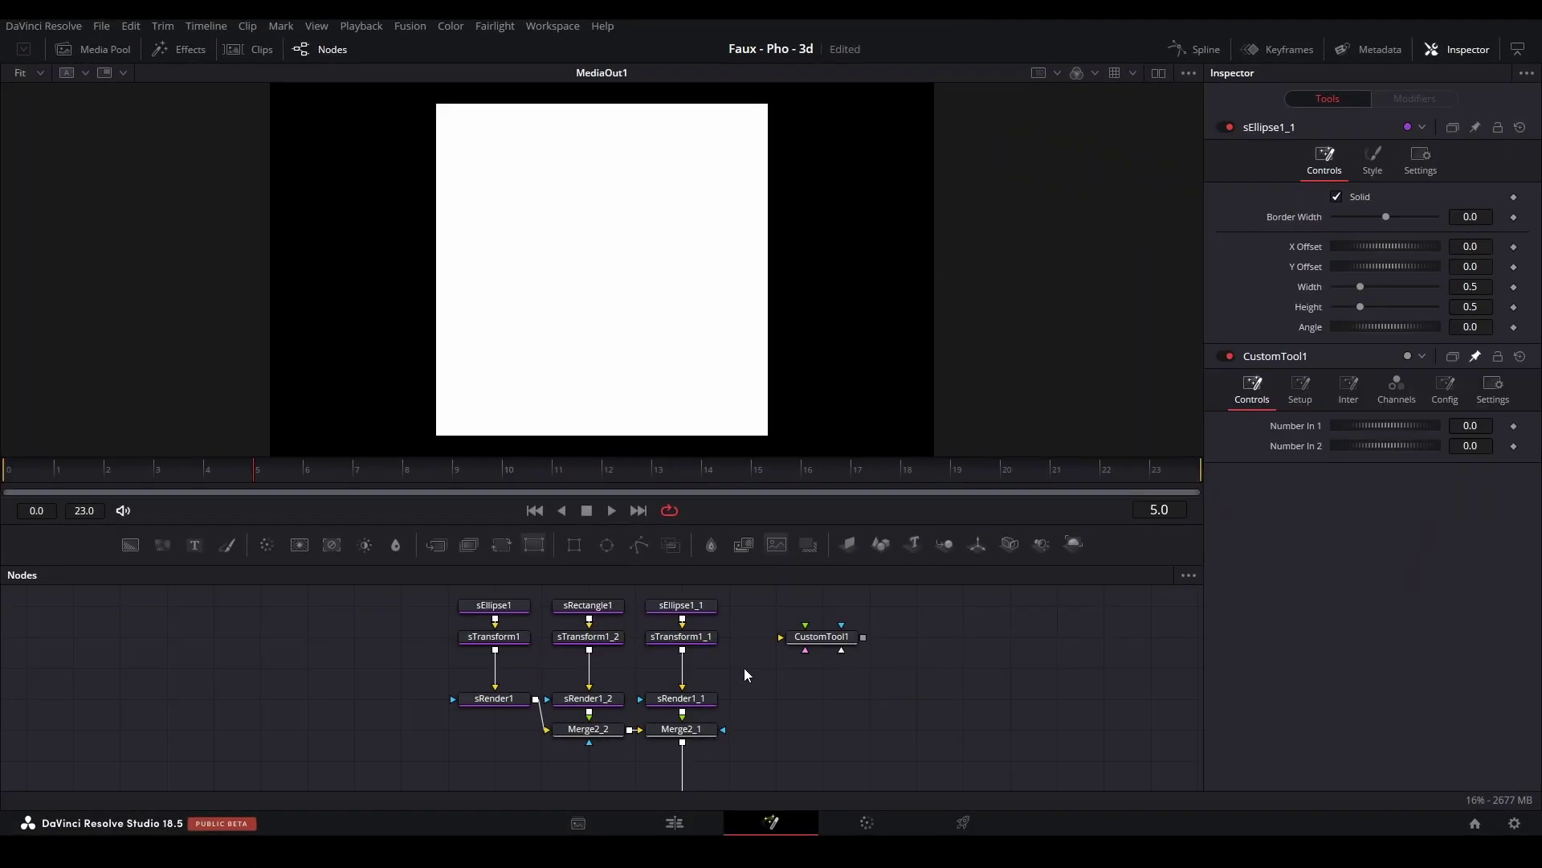
pyautogui.click(711, 617)
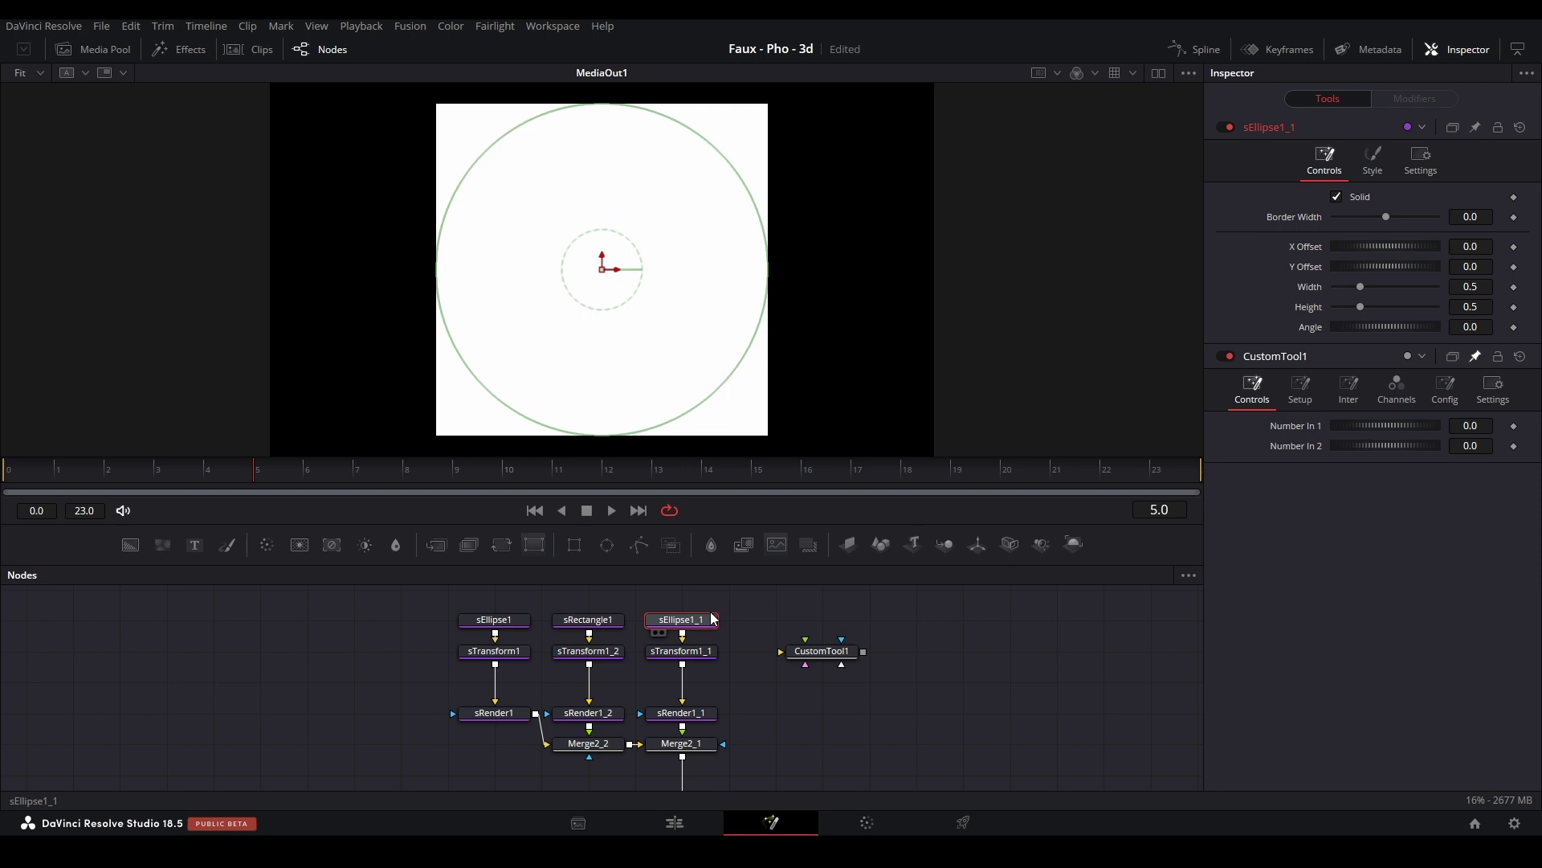
# - Rename the third column's ellipse as Top, the first column's ellipse as Bottom, and the rectangle as Middle
pyautogui.press('F2')
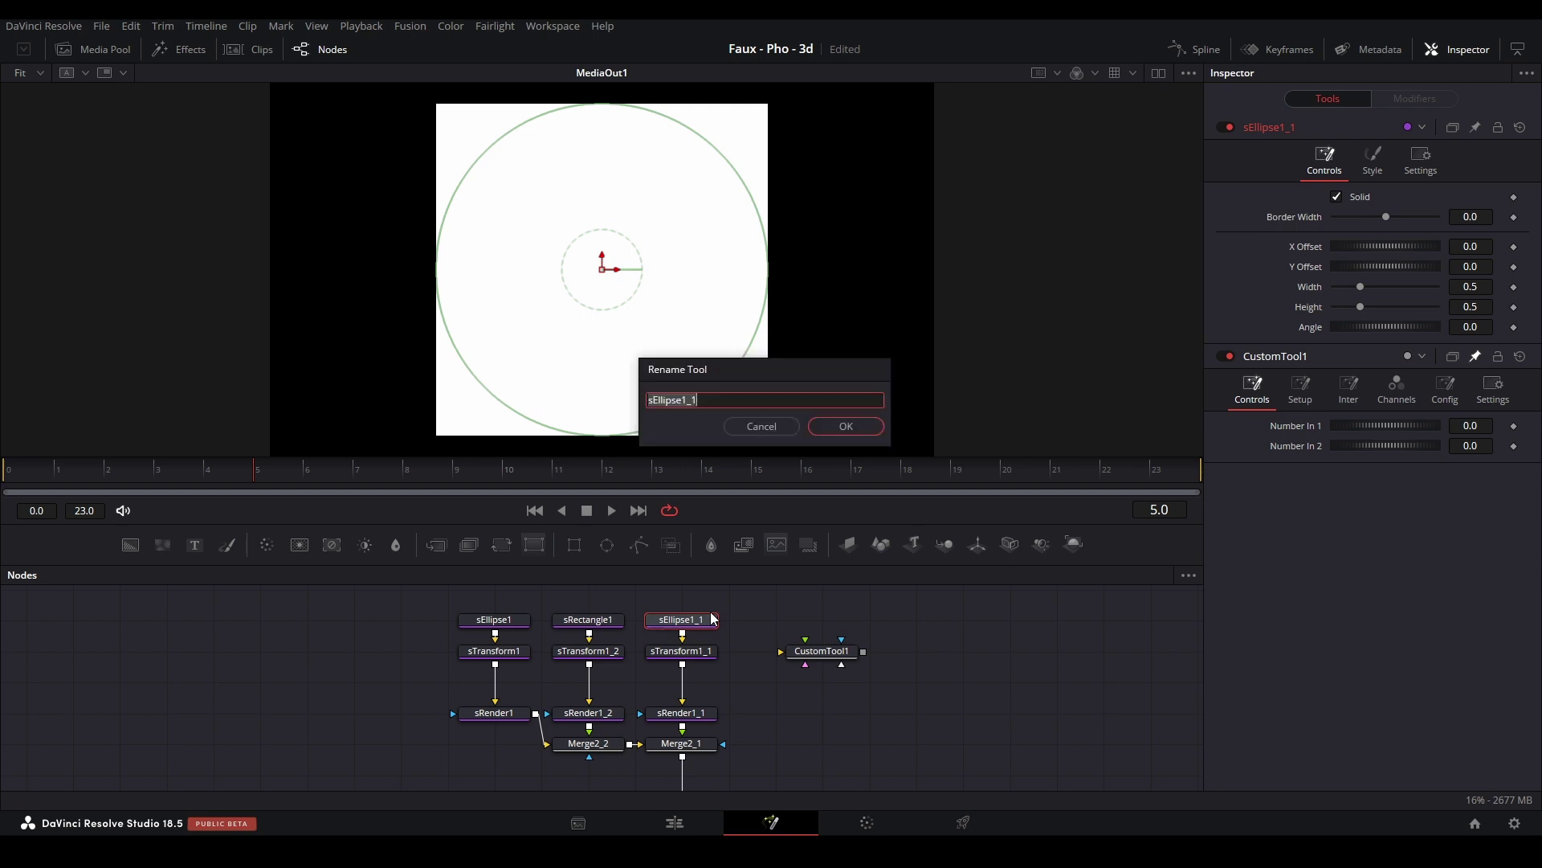
pyautogui.write('Top')
pyautogui.press('Return')
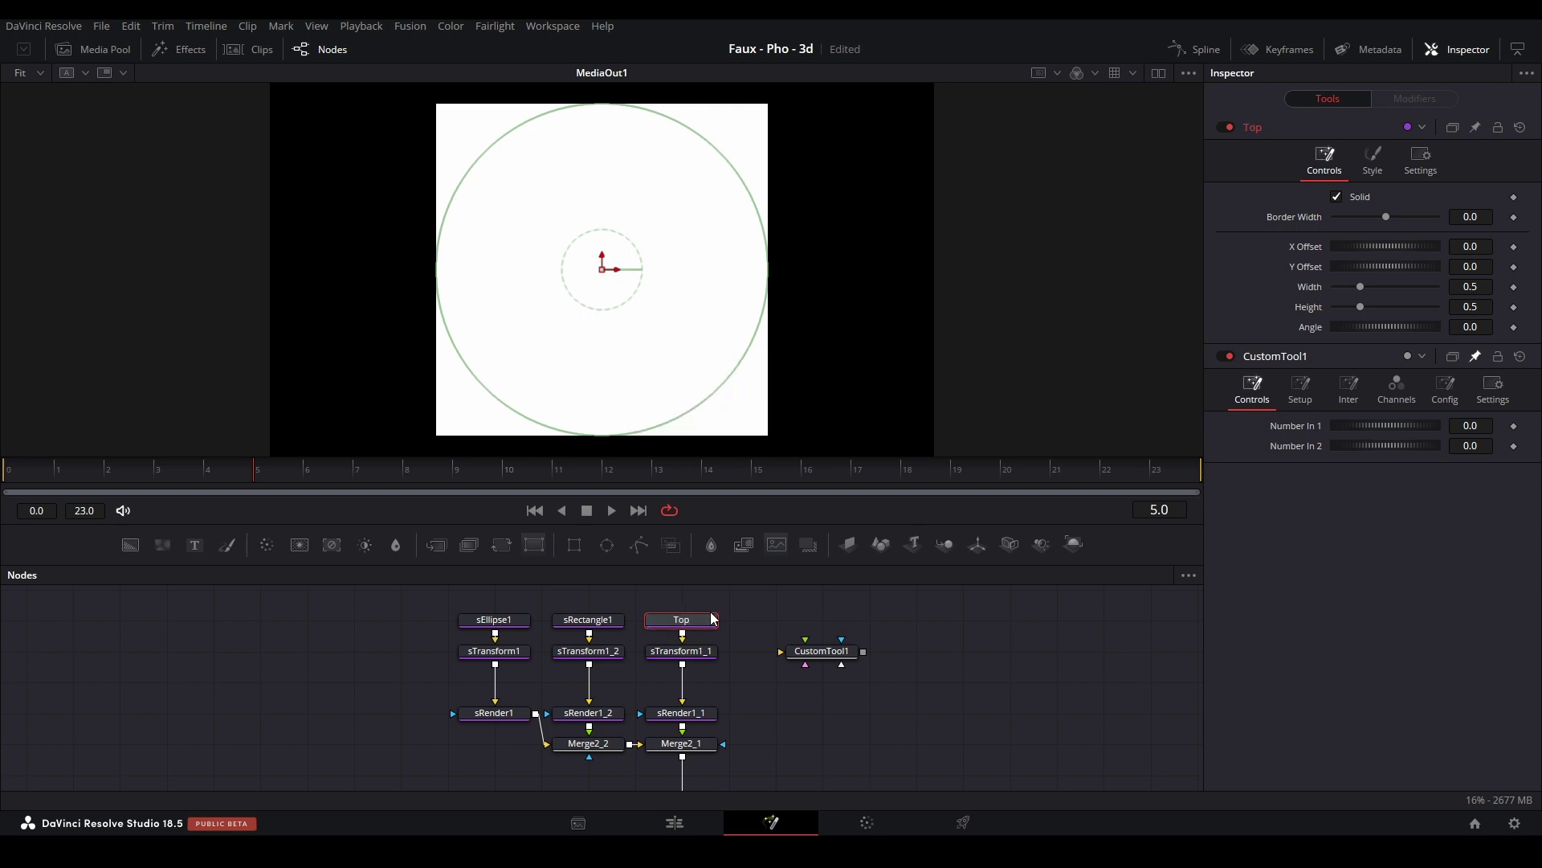
pyautogui.click(522, 625)
pyautogui.press('F2')
pyautogui.write('Bottom')
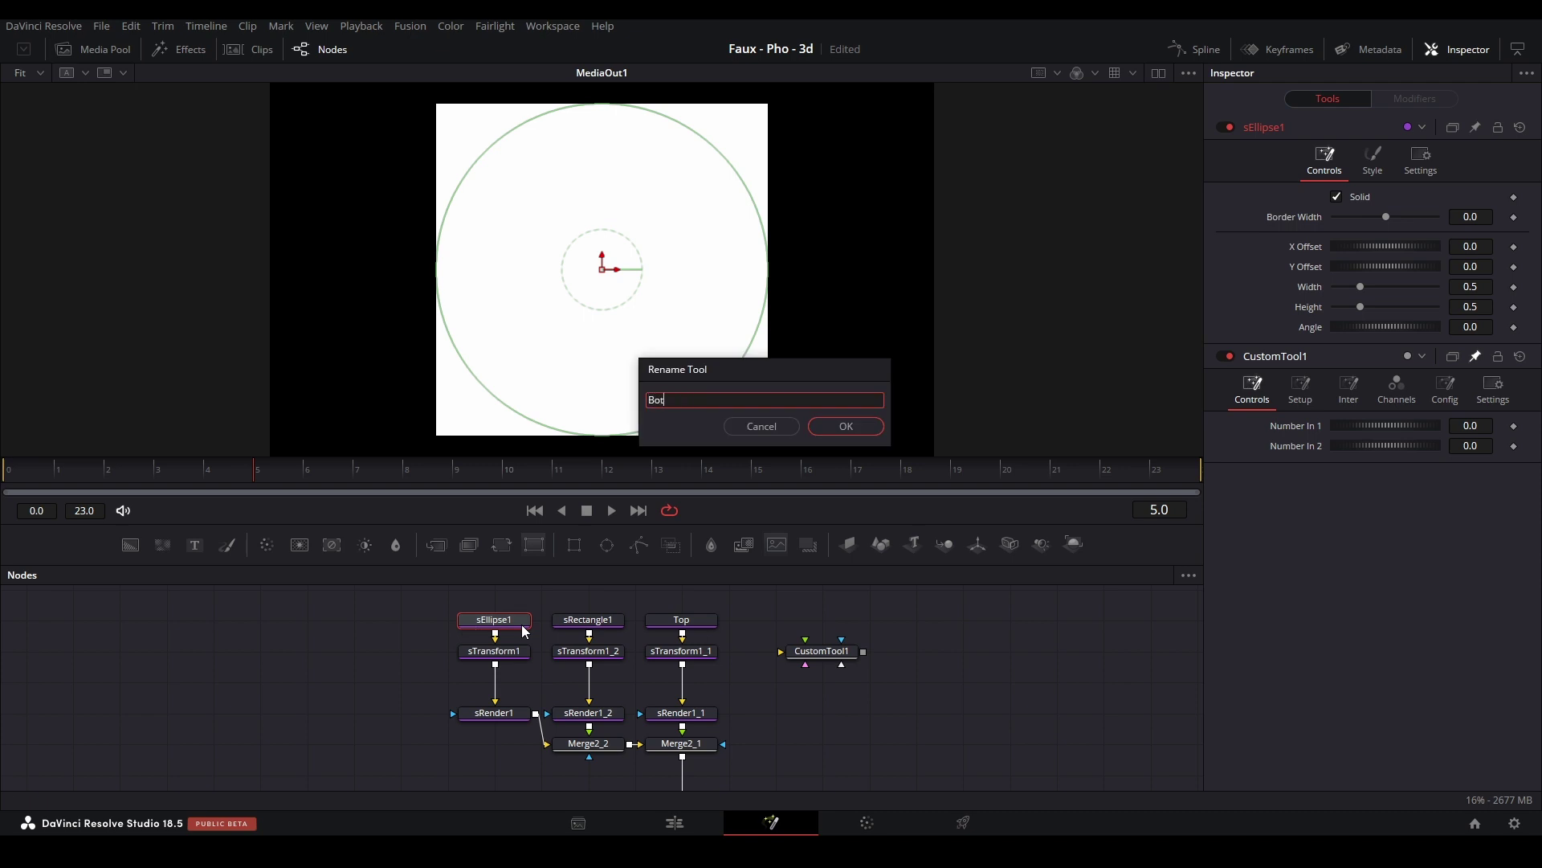
pyautogui.press('Return')
pyautogui.click(582, 629)
pyautogui.press('F2')
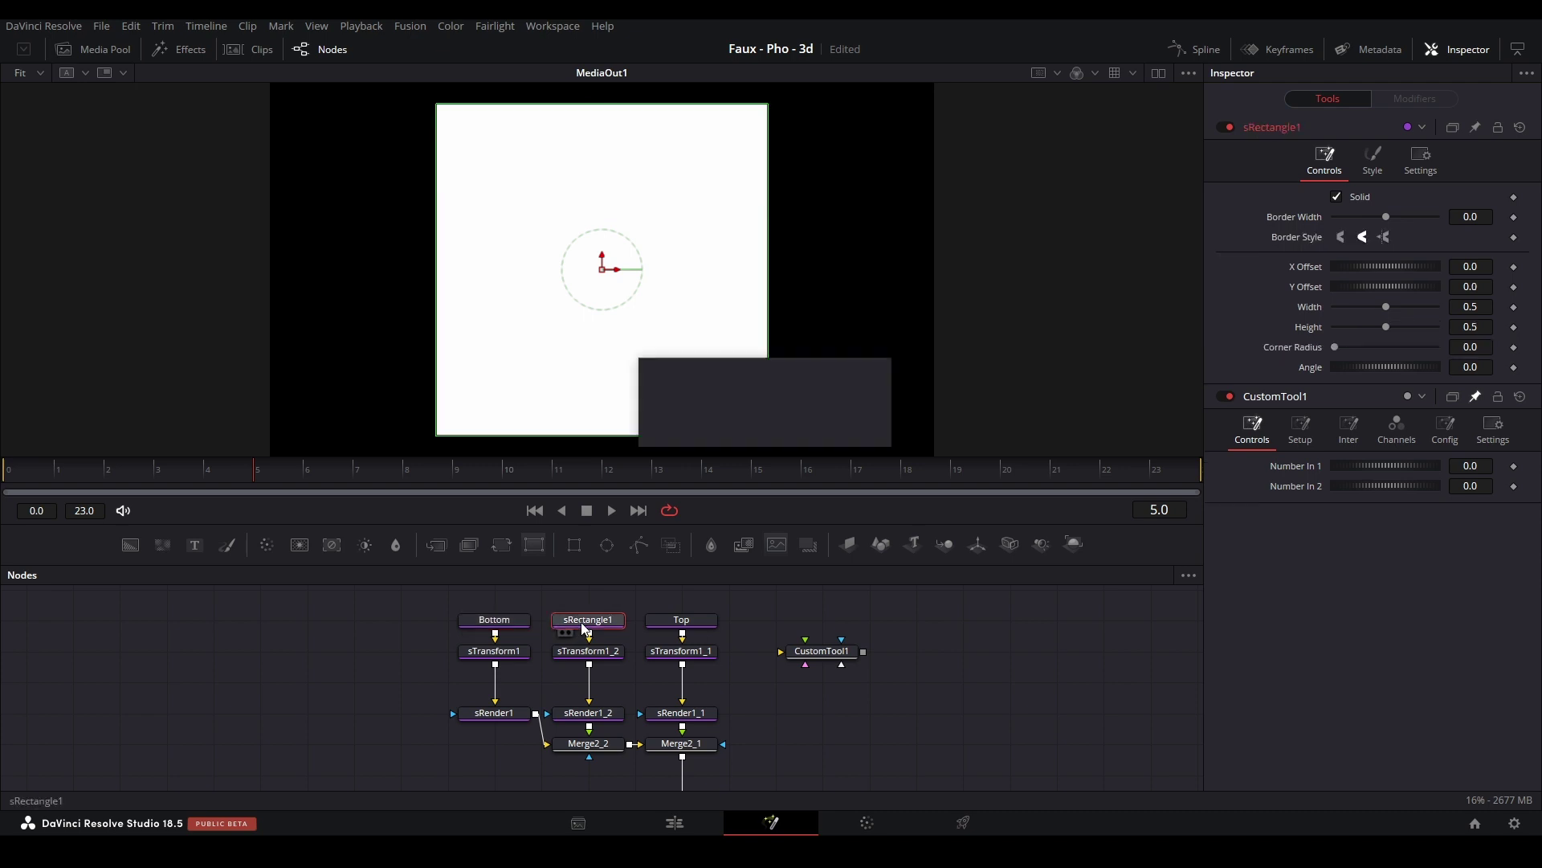
pyautogui.write('Middle')
pyautogui.press('Return')
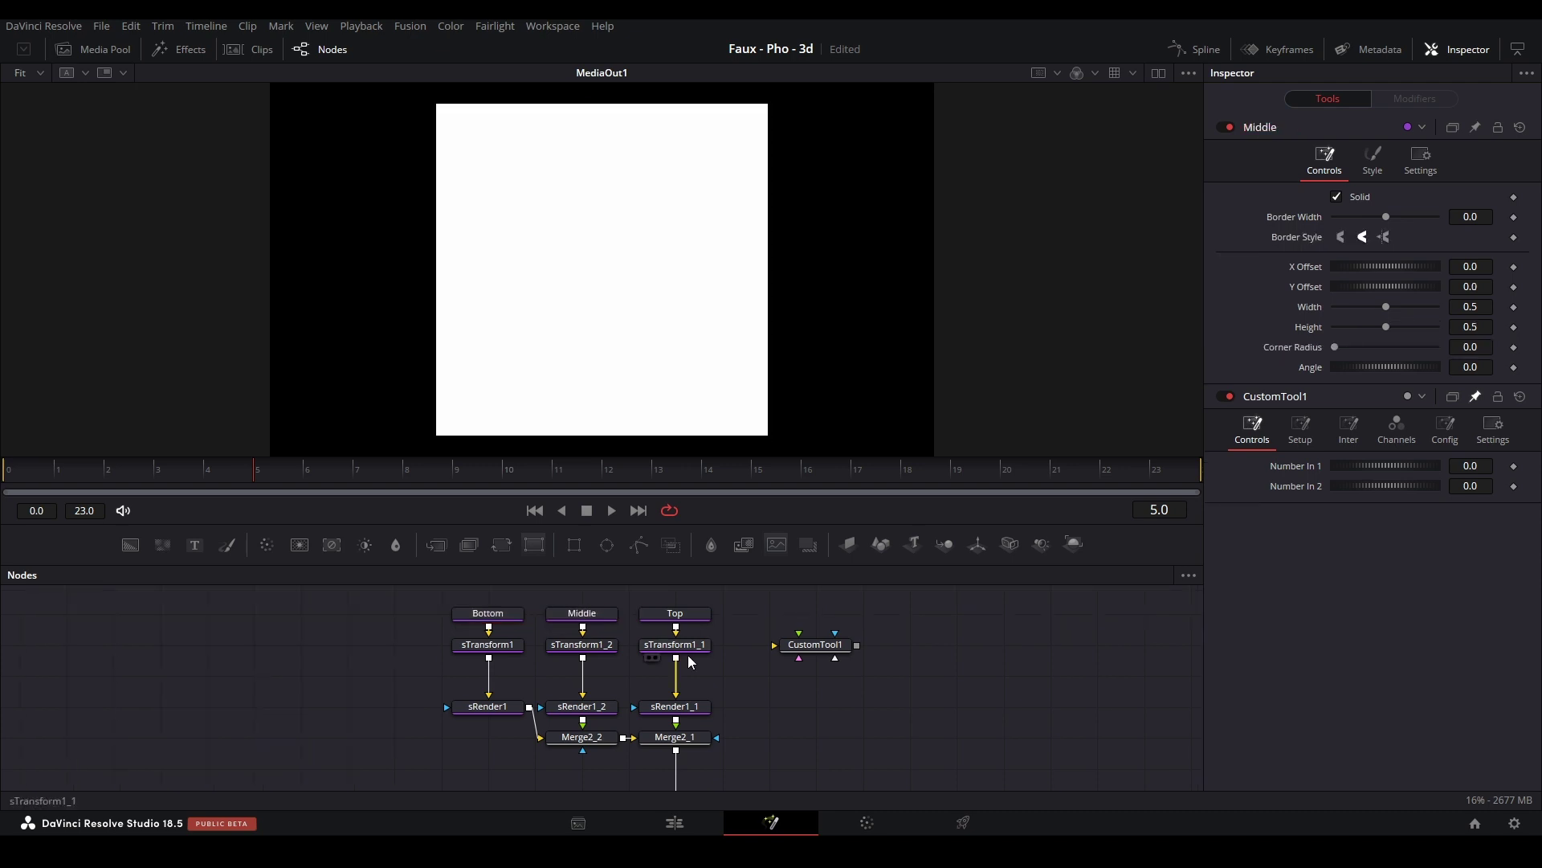
# - Rename the transform under Top as TopT and the one under Bottom as BotT, and save the project
pyautogui.click(681, 651)
pyautogui.press('F2')
pyautogui.write('To')
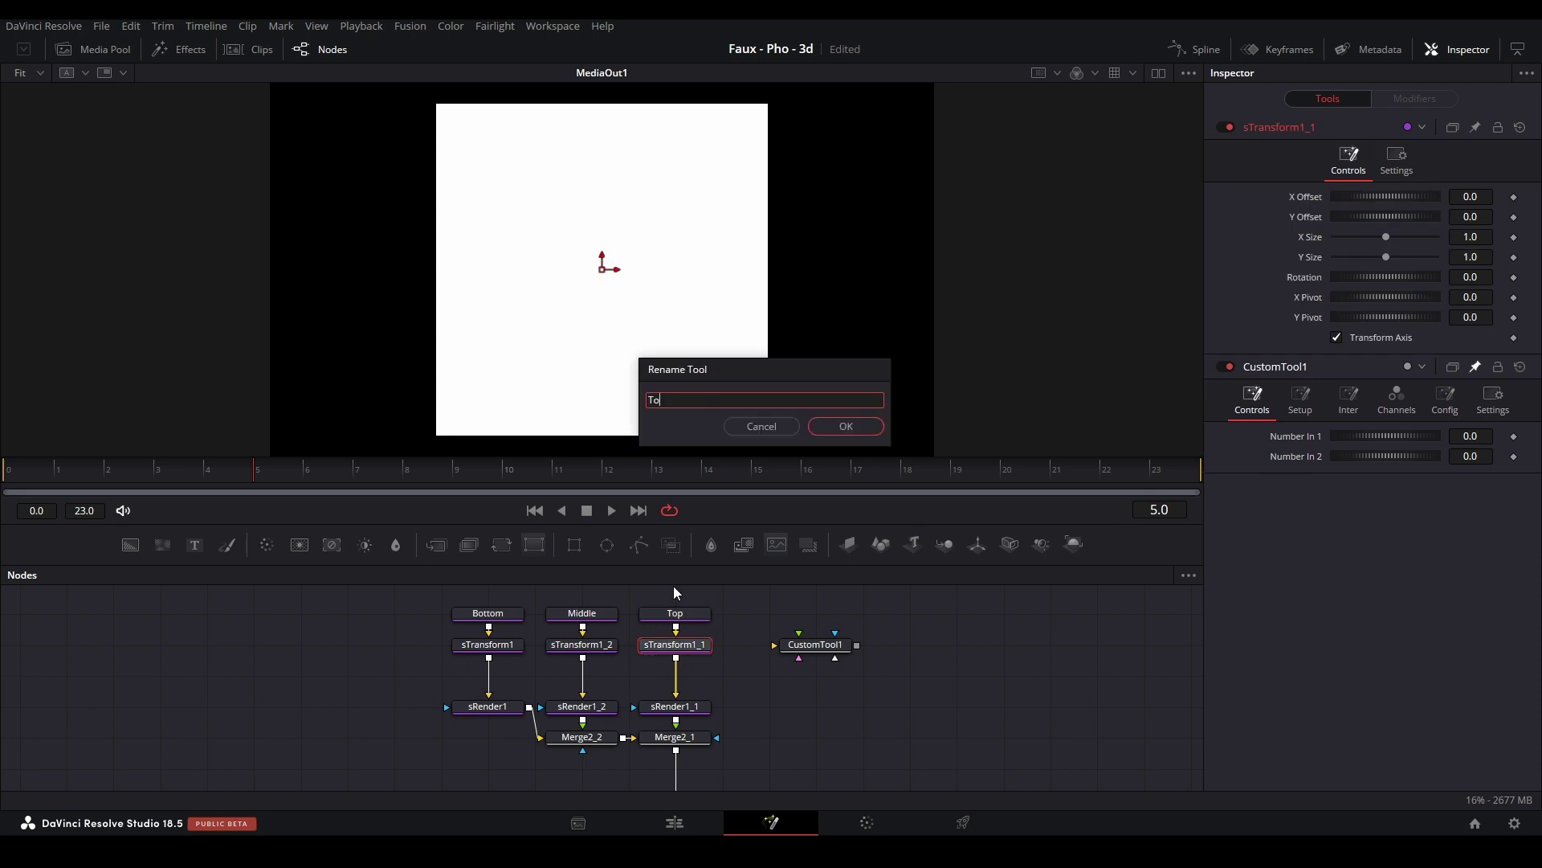
pyautogui.write('pT')
pyautogui.press('Return')
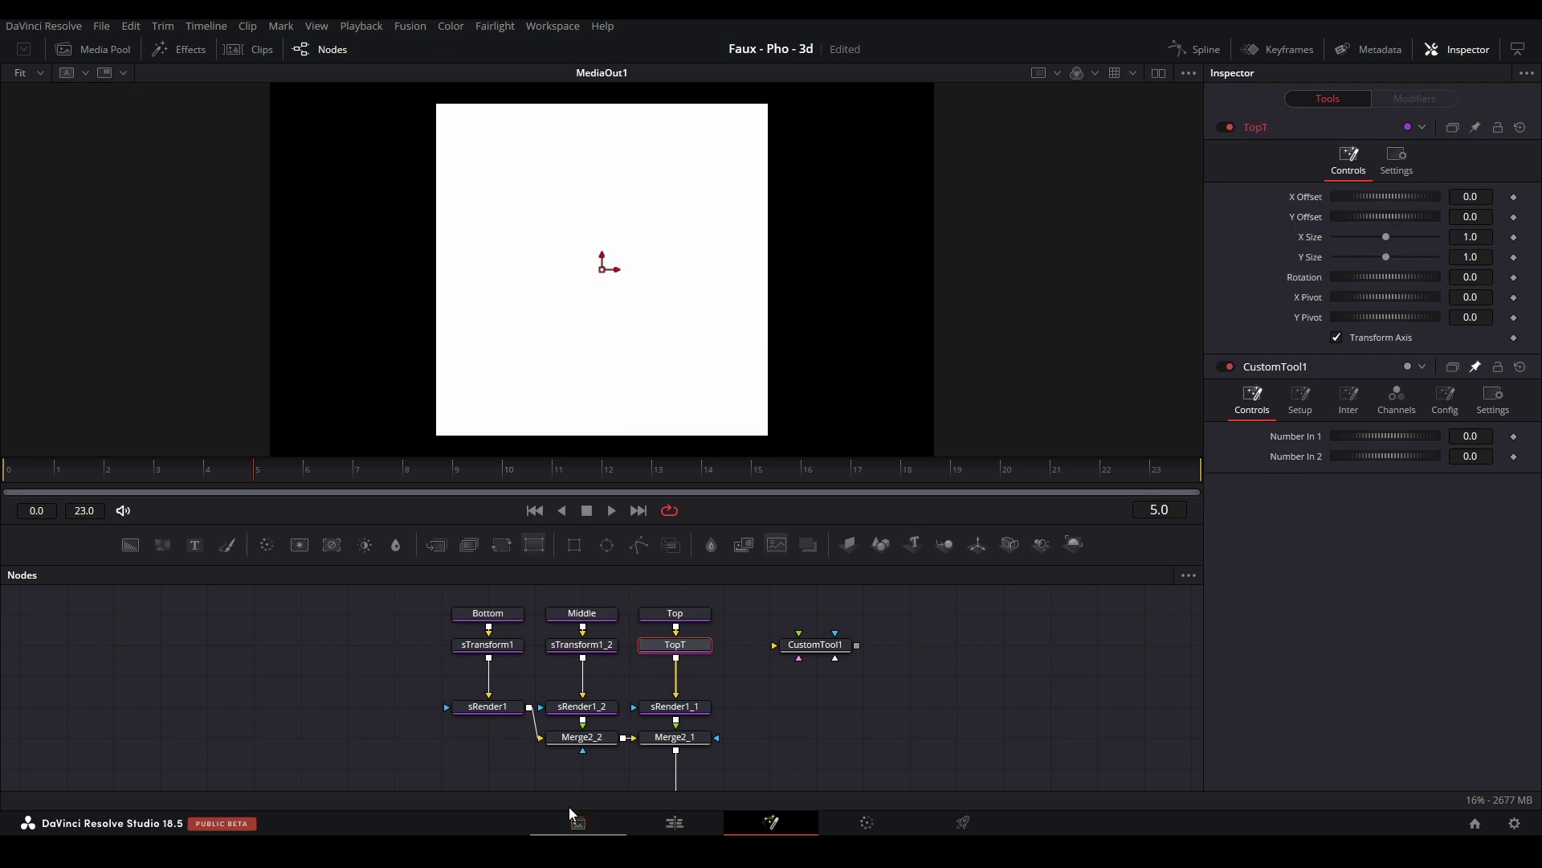
pyautogui.click(494, 646)
pyautogui.press('F2')
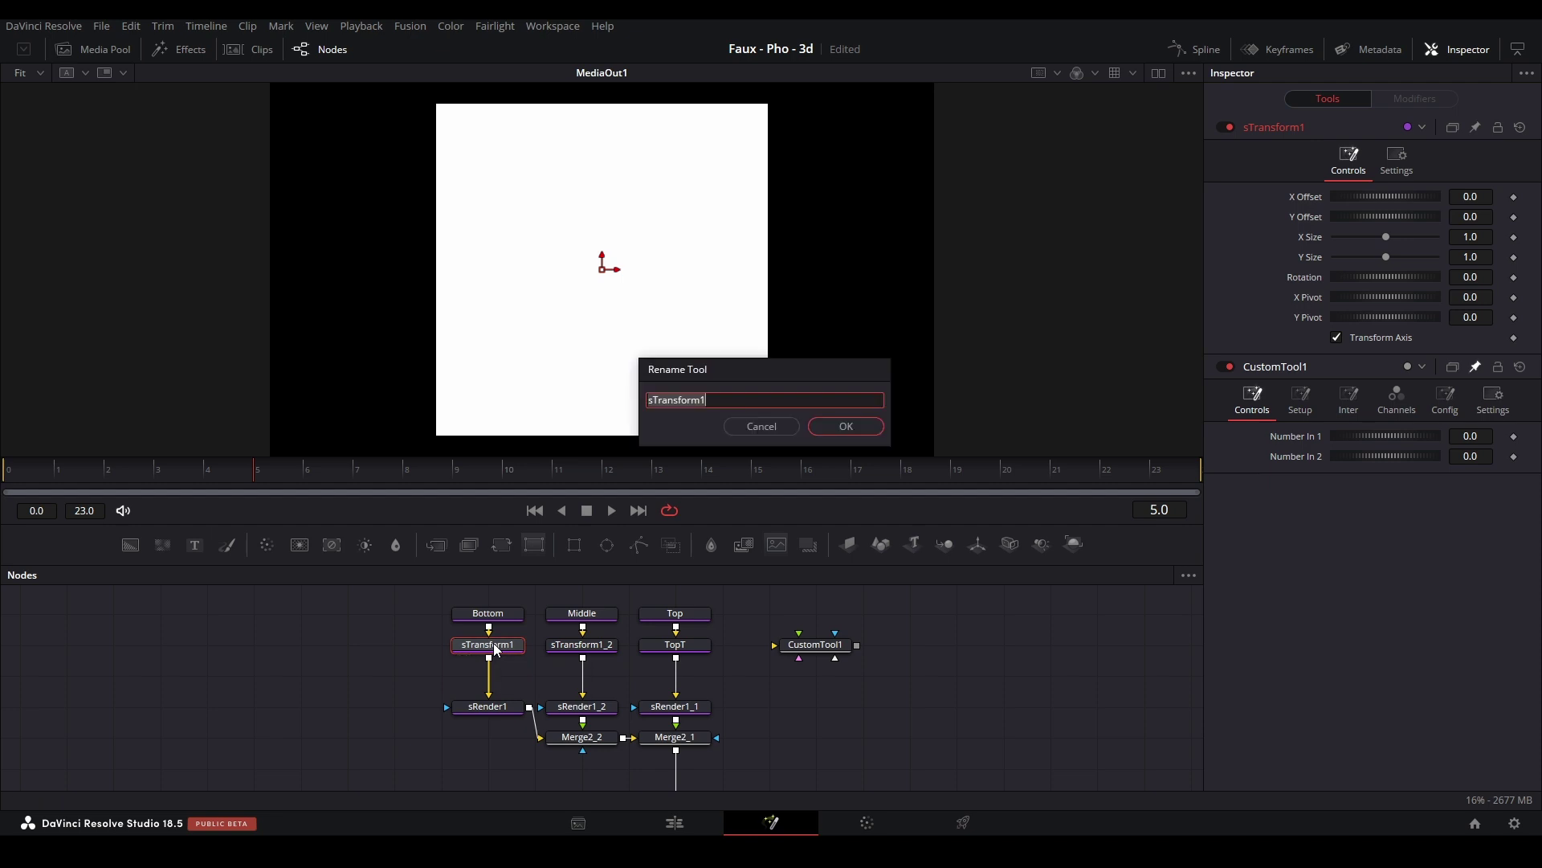
pyautogui.write('BotT')
pyautogui.press('Return')
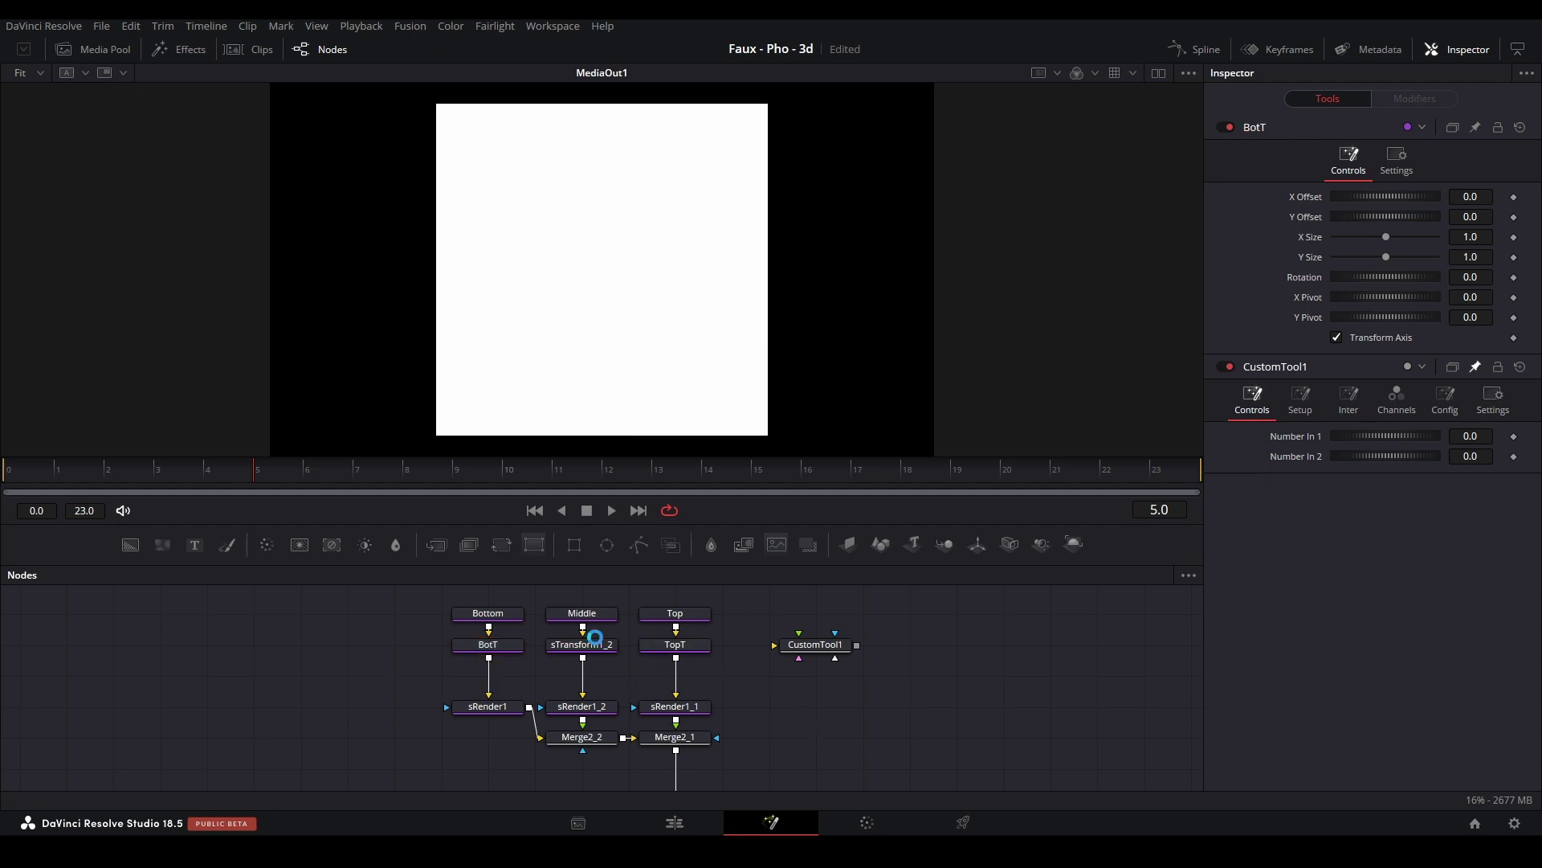
pyautogui.hotkey('ctrl', 's')
# - Link the Top ellipse's Width to the Custom Tool's Number In 1 with an expression
pyautogui.click(688, 624)
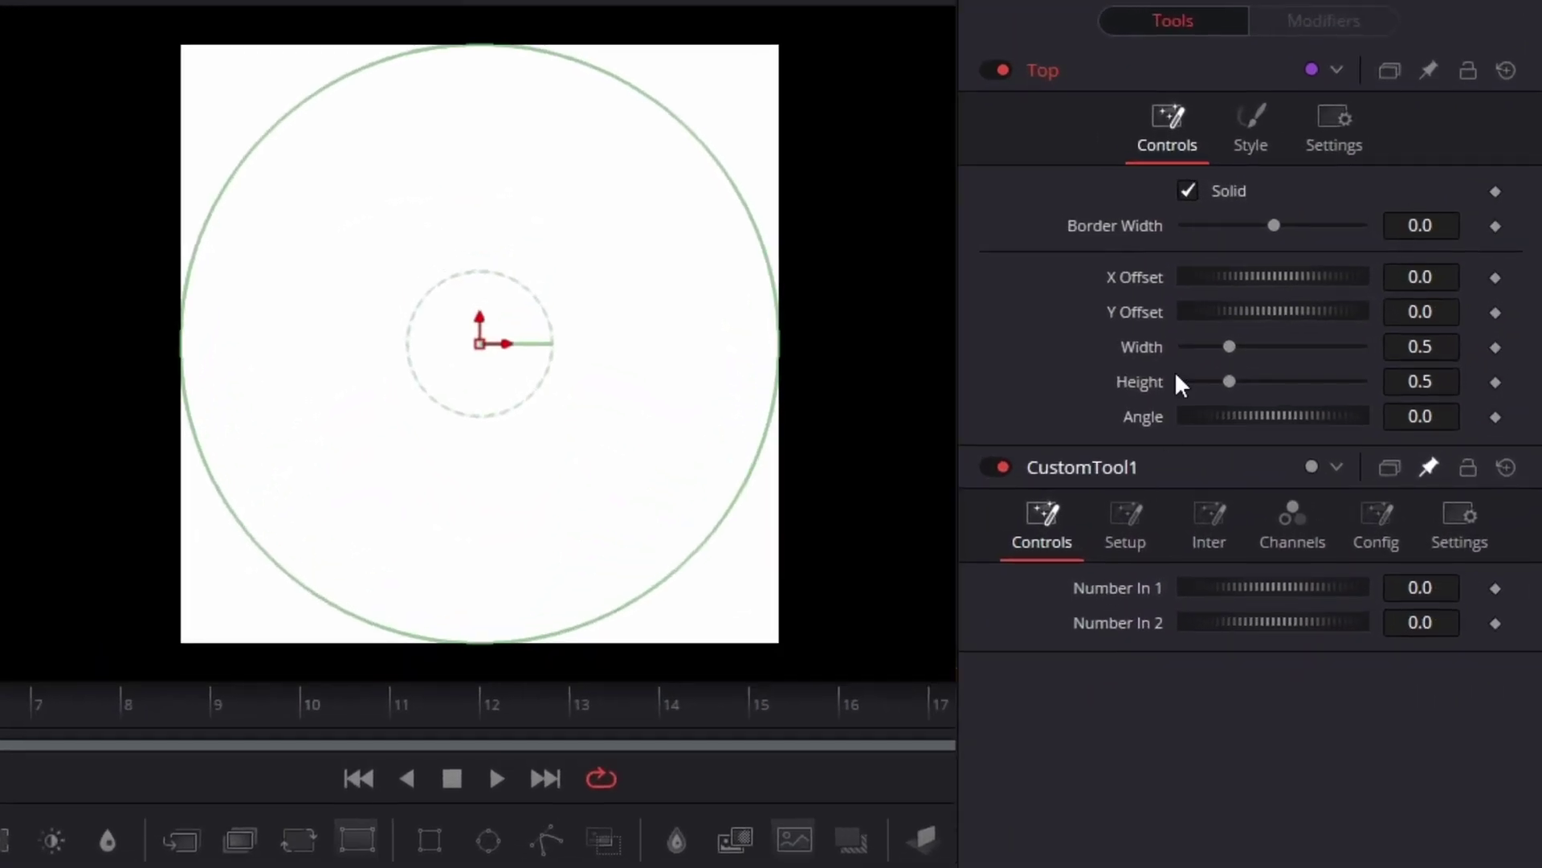
pyautogui.click(1445, 351)
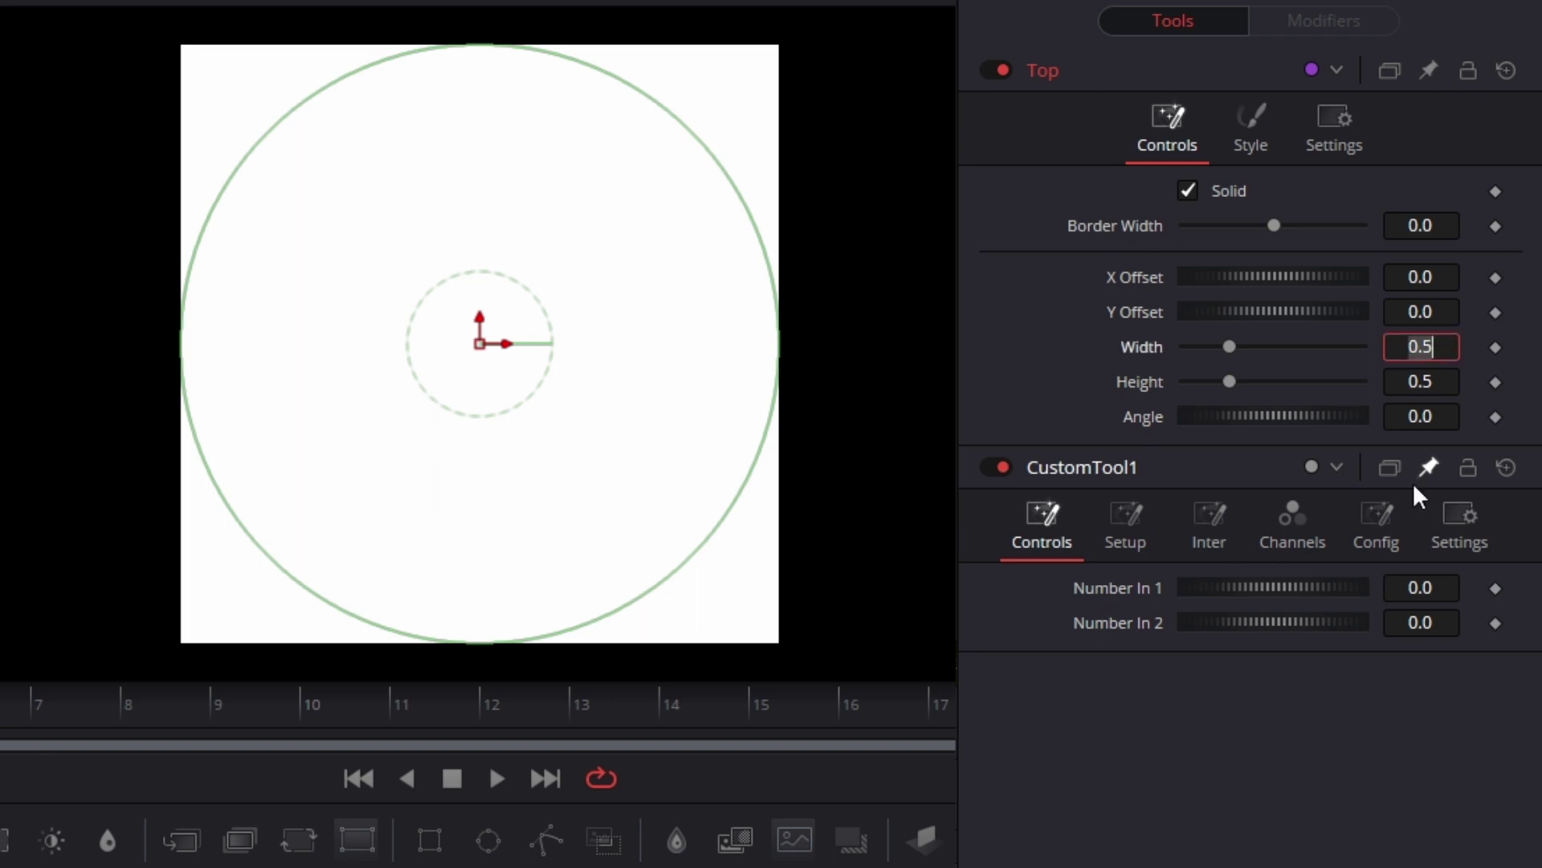
pyautogui.write('=')
pyautogui.press('Return')
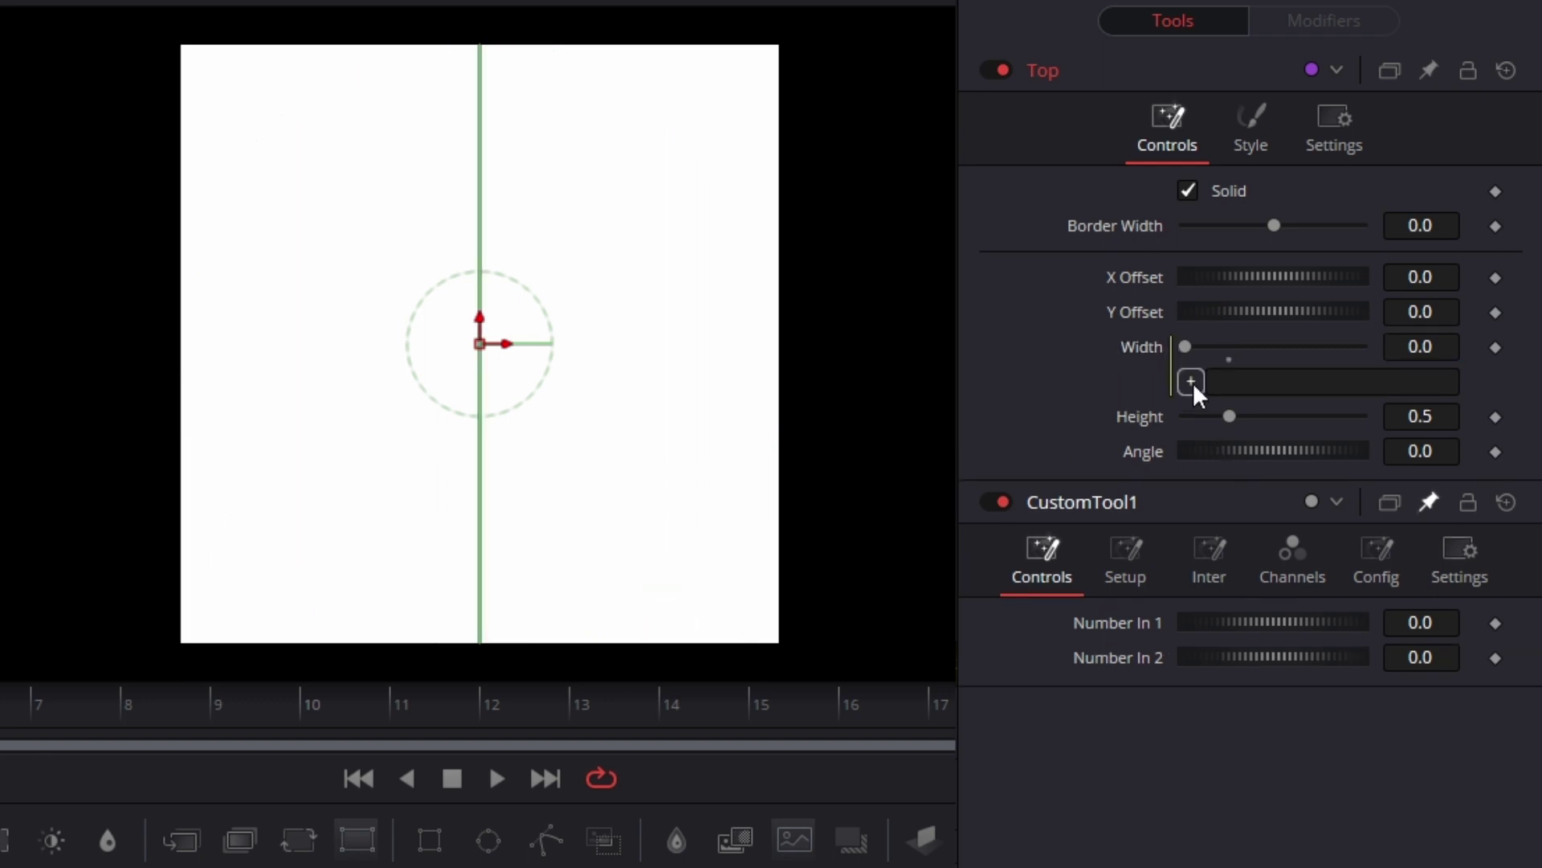
pyautogui.moveTo(1193, 382); pyautogui.dragTo(1306, 291)
pyautogui.moveTo(1261, 352); pyautogui.dragTo(1438, 631)
pyautogui.click(1458, 624)
pyautogui.doubleClick(1113, 617)
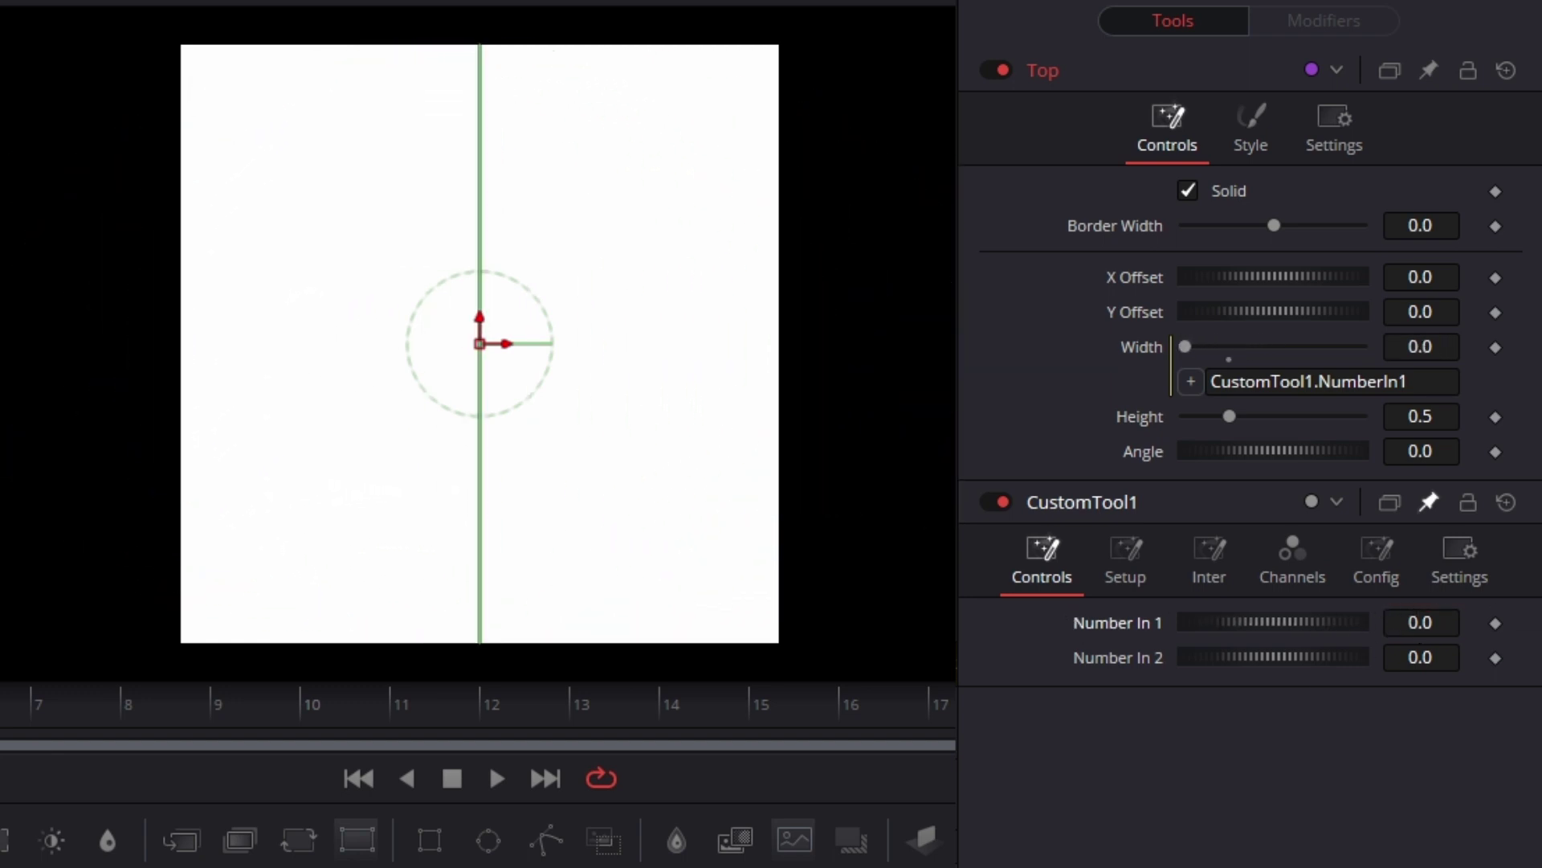
# - Link the Bottom ellipse's Width to the Custom Tool's Number In 1 with an expression
pyautogui.click(396, 778)
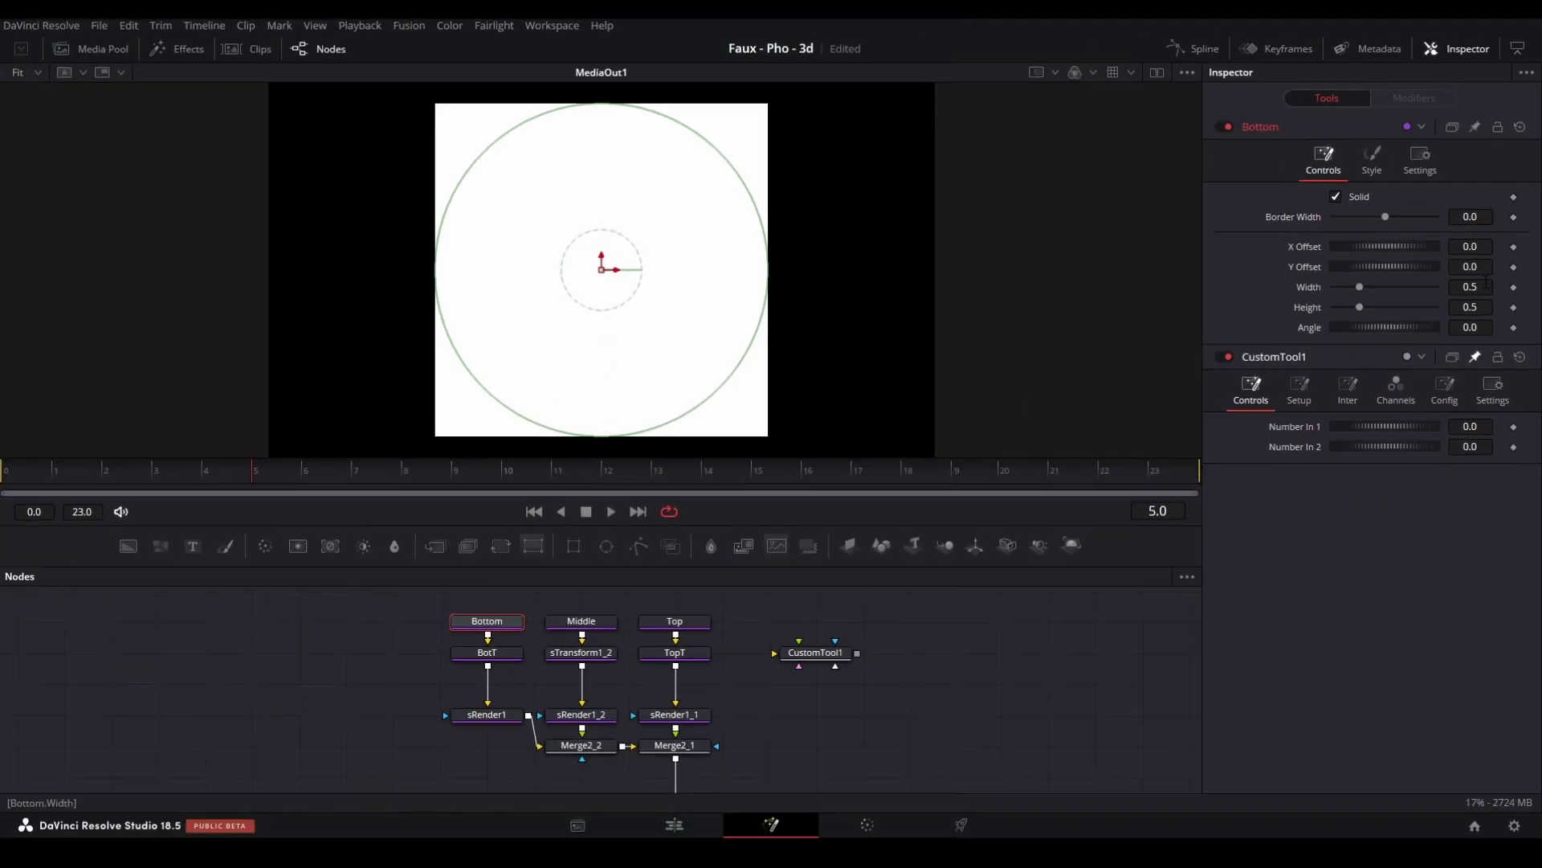
pyautogui.doubleClick(1420, 346)
pyautogui.write('=')
pyautogui.press('Return')
pyautogui.moveTo(1337, 306); pyautogui.dragTo(1470, 446)
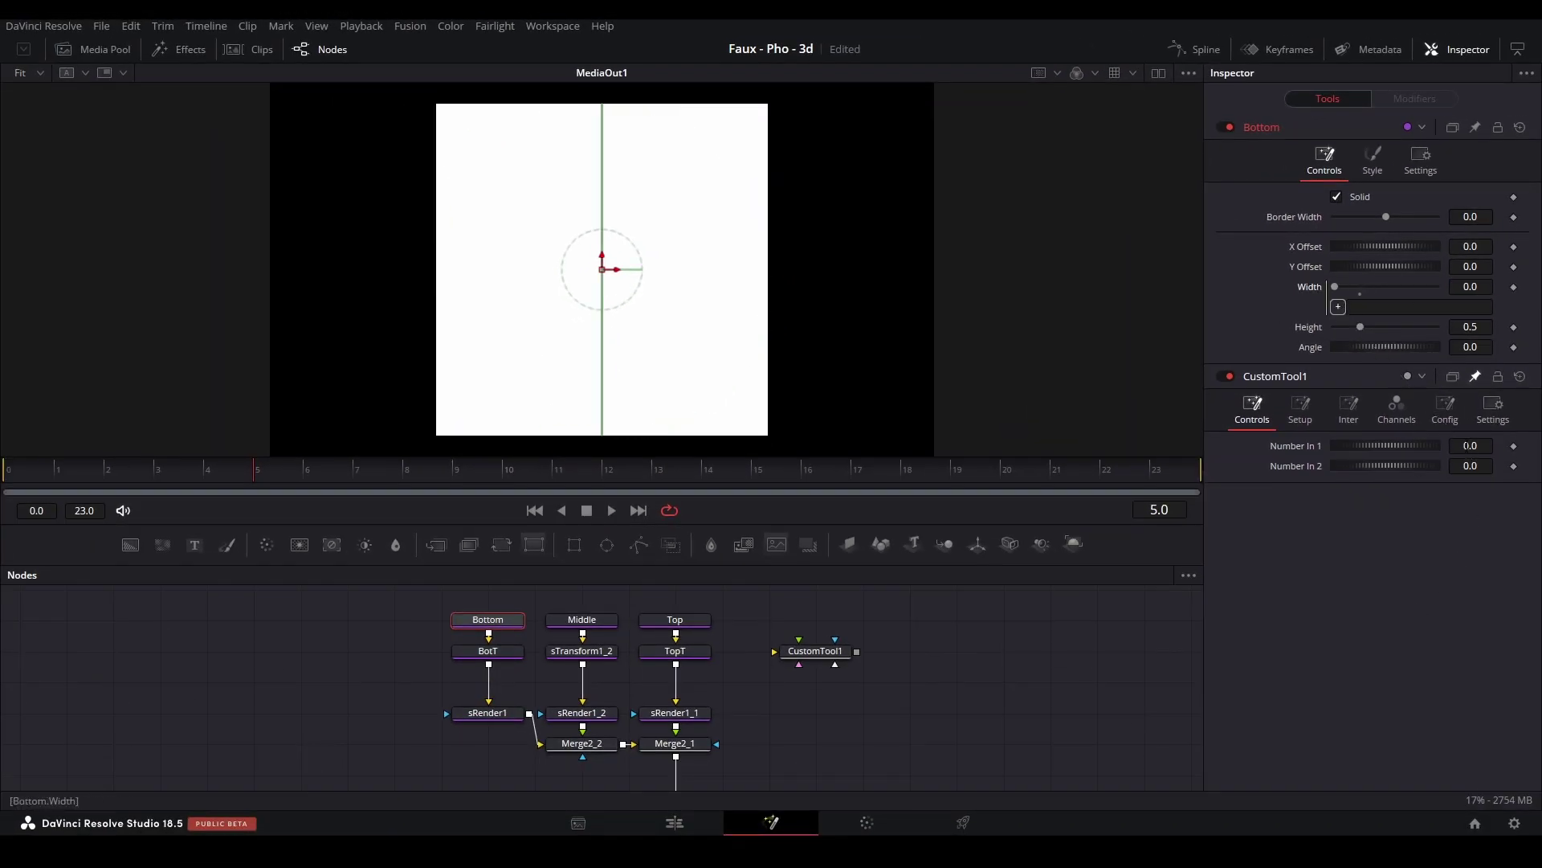
# - Link the Middle rectangle's Width to the Custom Tool's Number In 2, test the control, and reset it to 0.0
pyautogui.click(582, 620)
pyautogui.click(1464, 306)
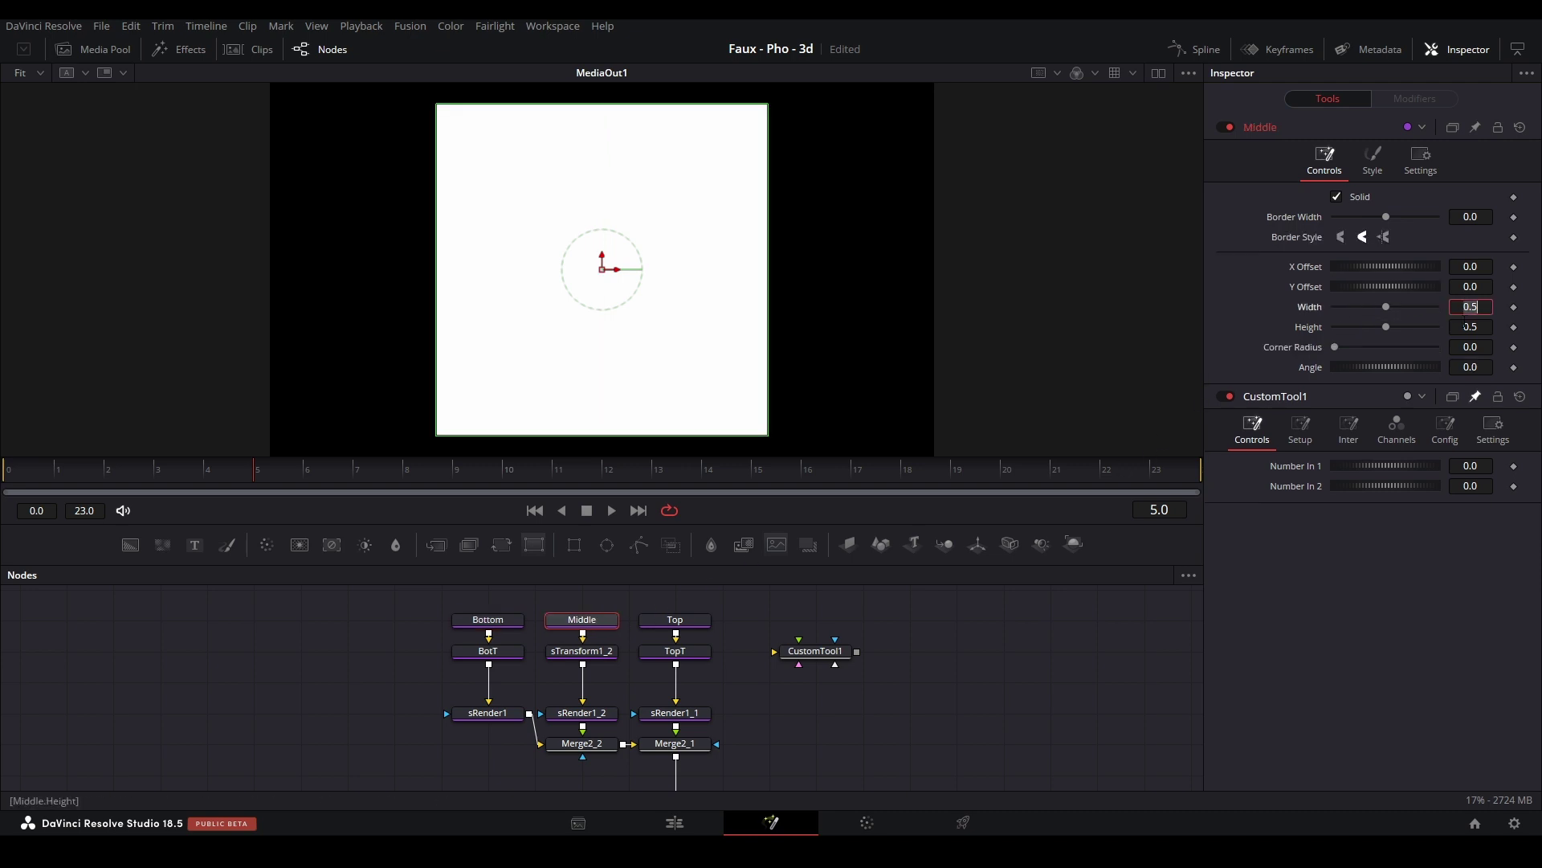
pyautogui.write('=')
pyautogui.press('Return')
pyautogui.moveTo(1338, 328); pyautogui.dragTo(1446, 506)
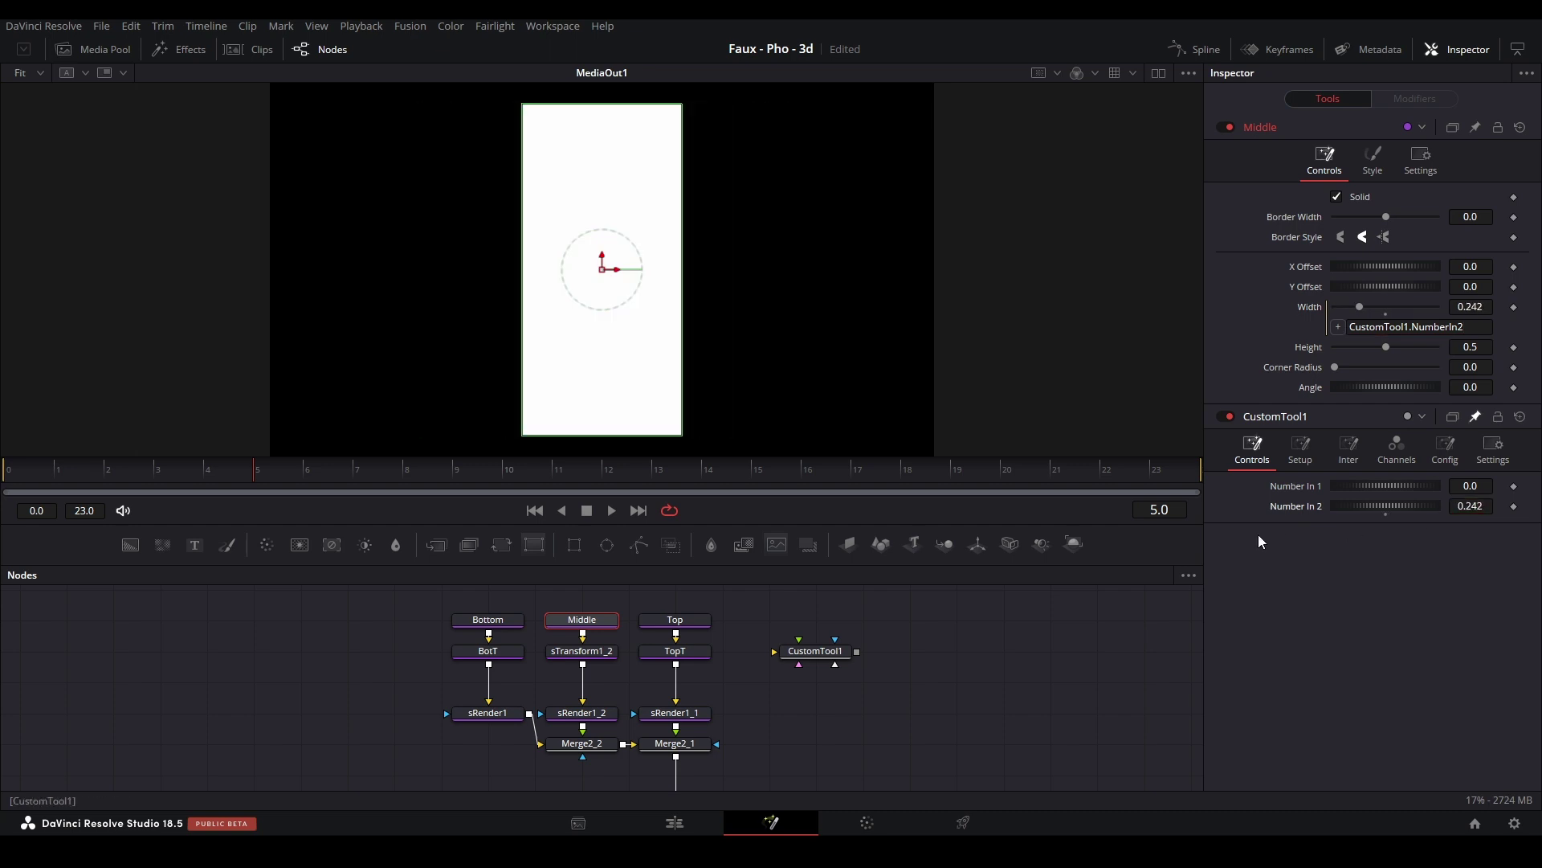
pyautogui.doubleClick(1290, 505)
# - Set the Custom Tool's Number In 1 to 0.3 and Number In 2 to about 0.065
pyautogui.click(687, 624)
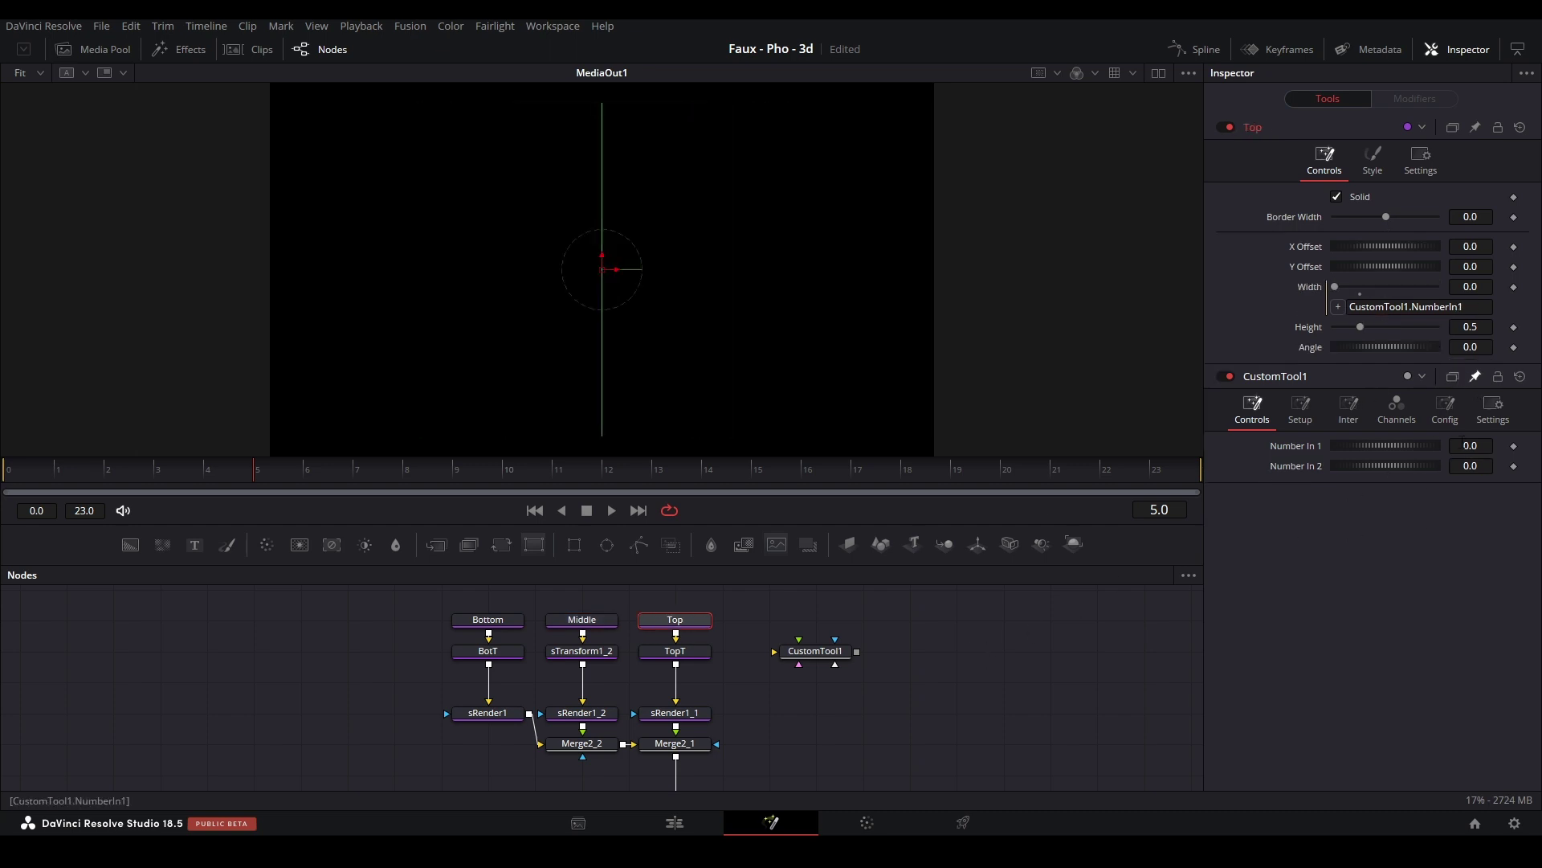
pyautogui.moveTo(1467, 446); pyautogui.dragTo(1491, 446)
pyautogui.click(592, 628)
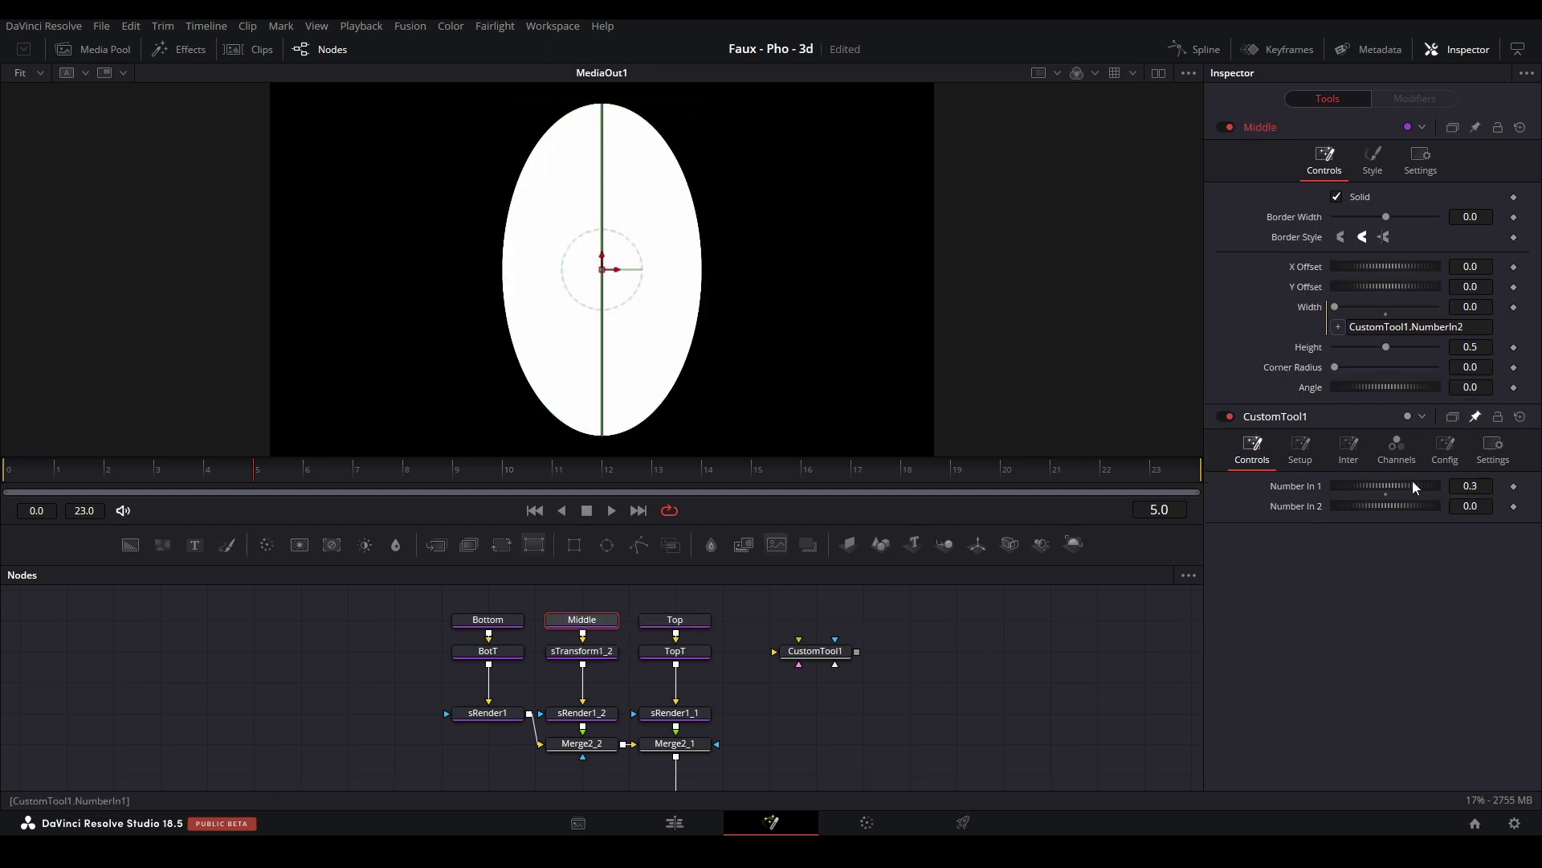
pyautogui.moveTo(1466, 505); pyautogui.dragTo(1366, 505)
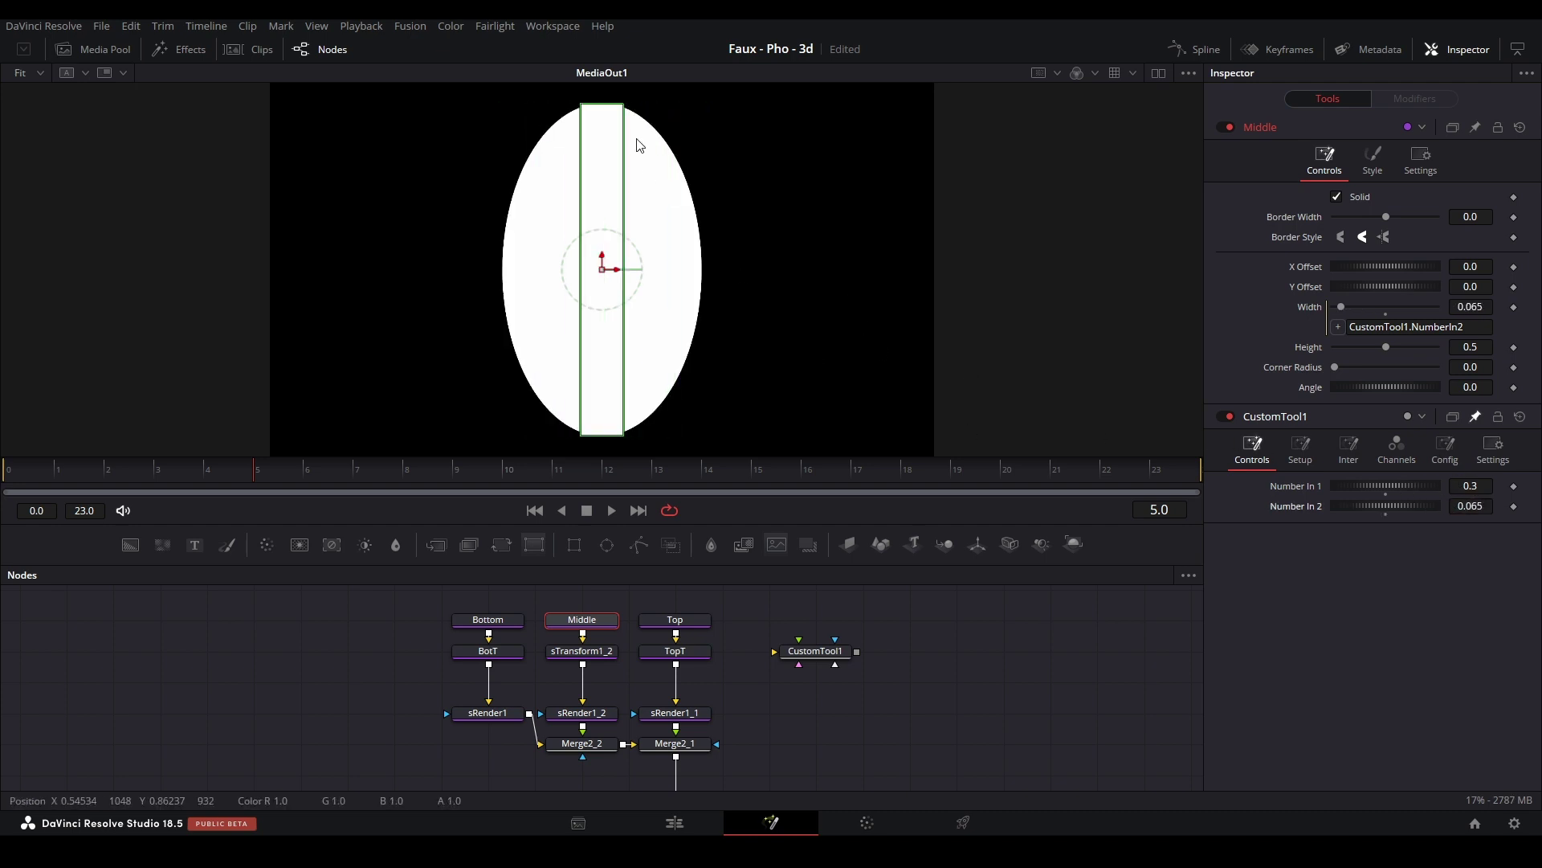
# - Drive TopT's X Offset with the expression CustomTool1.NumberIn2/2 and test it by raising Number In 2 to about 0.184
pyautogui.click(689, 656)
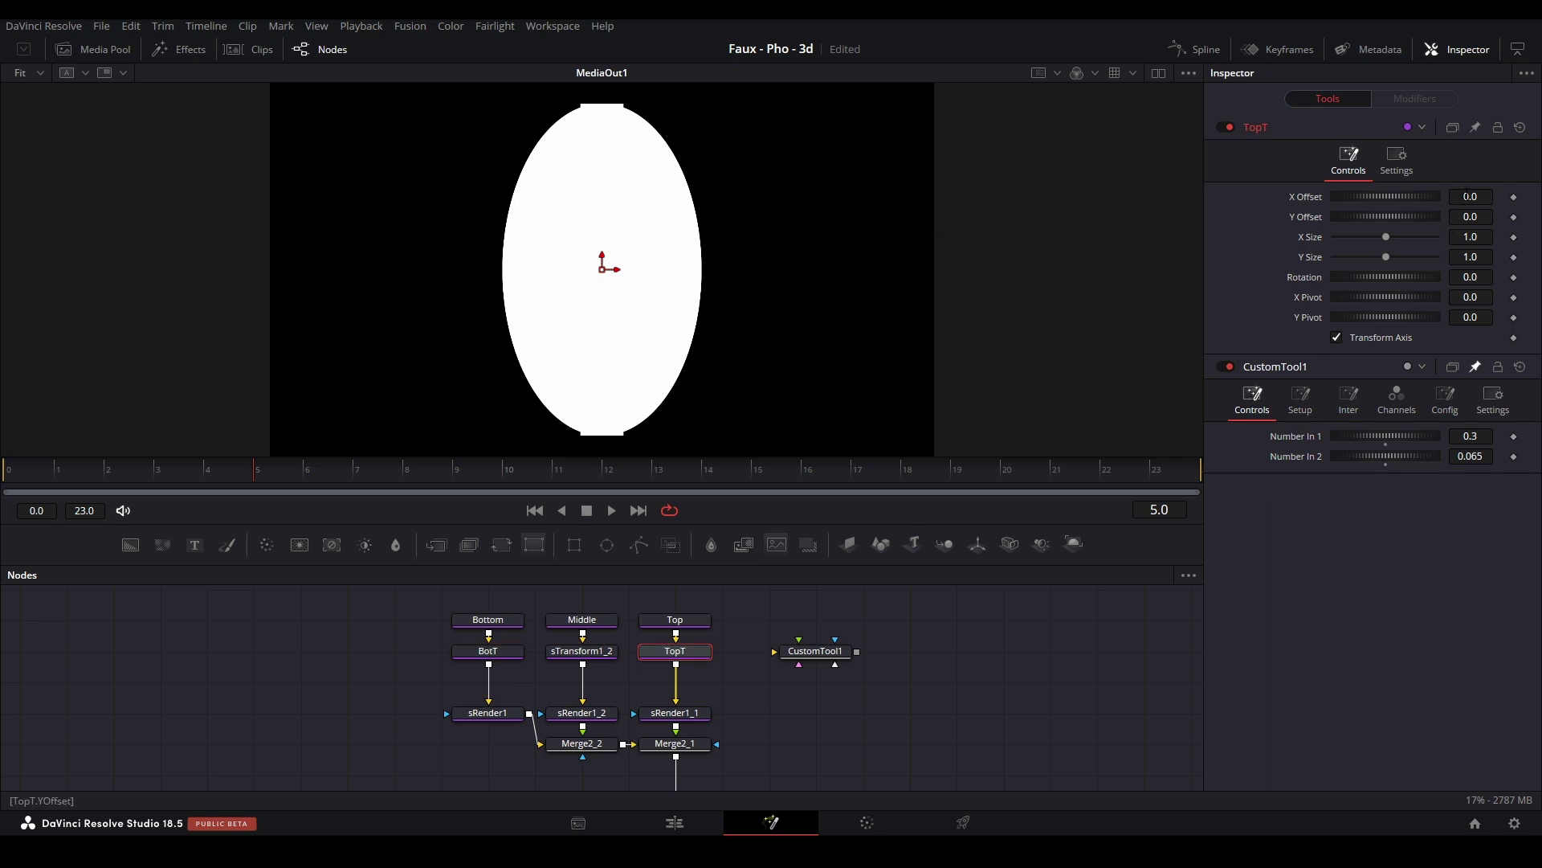
pyautogui.doubleClick(1467, 197)
pyautogui.write('=')
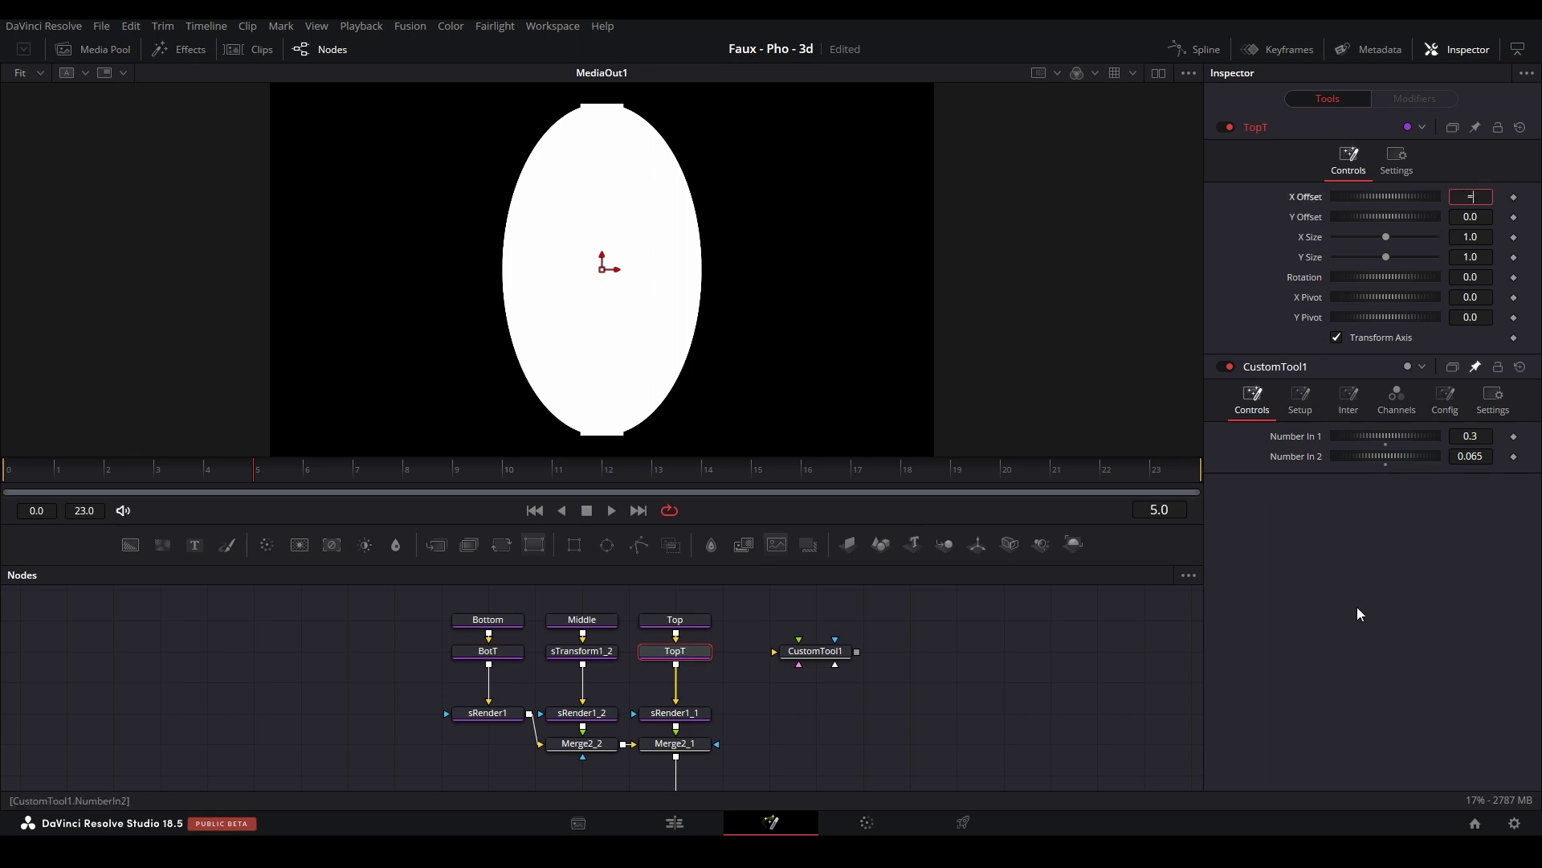
pyautogui.press('Return')
pyautogui.moveTo(1338, 216); pyautogui.dragTo(1464, 481)
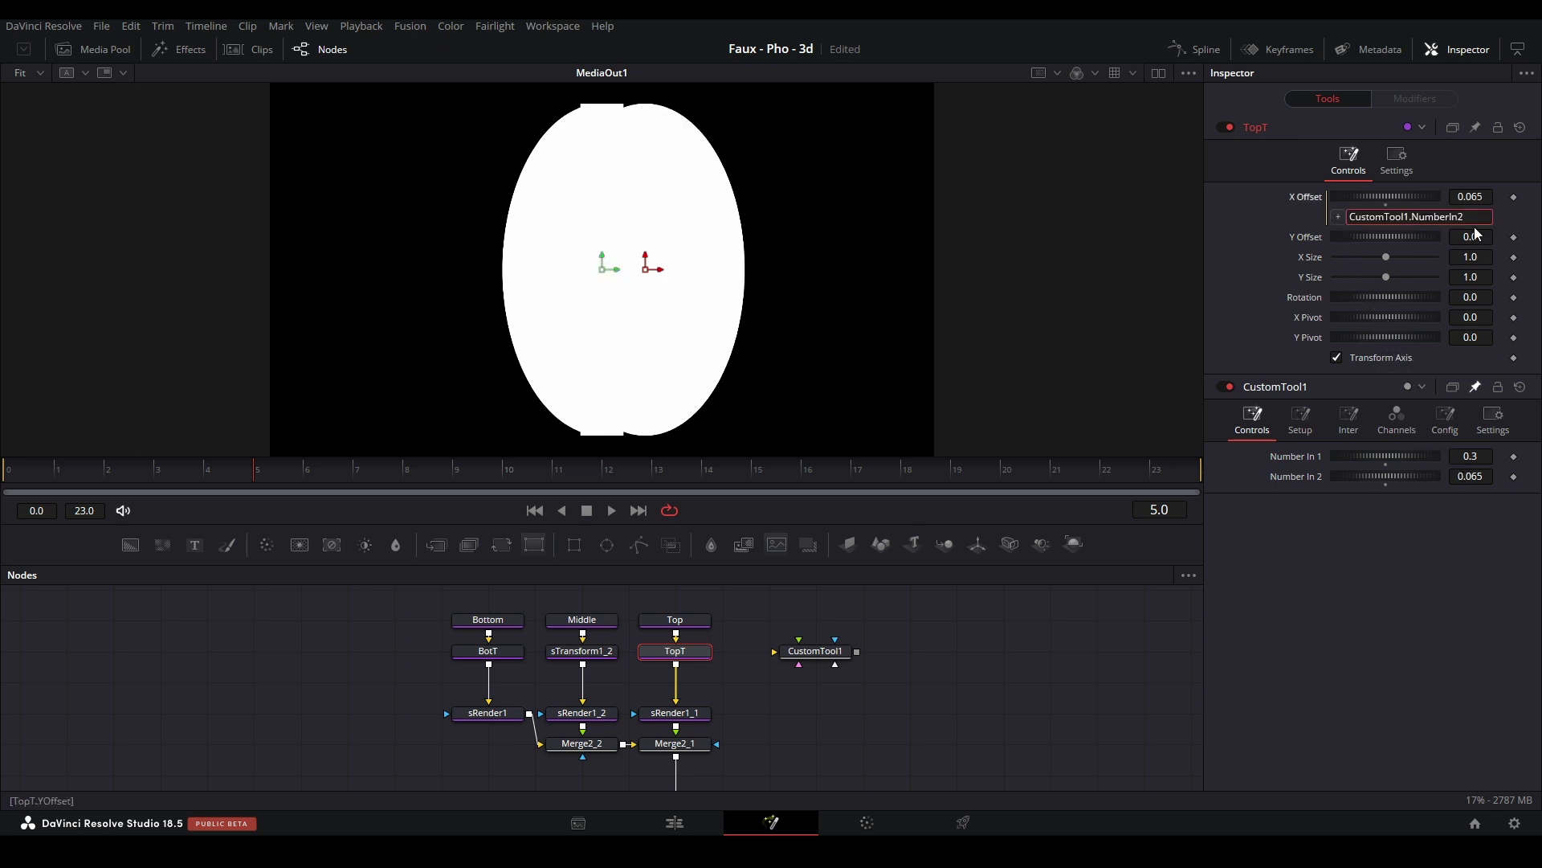
pyautogui.write('2')
pyautogui.press('Return')
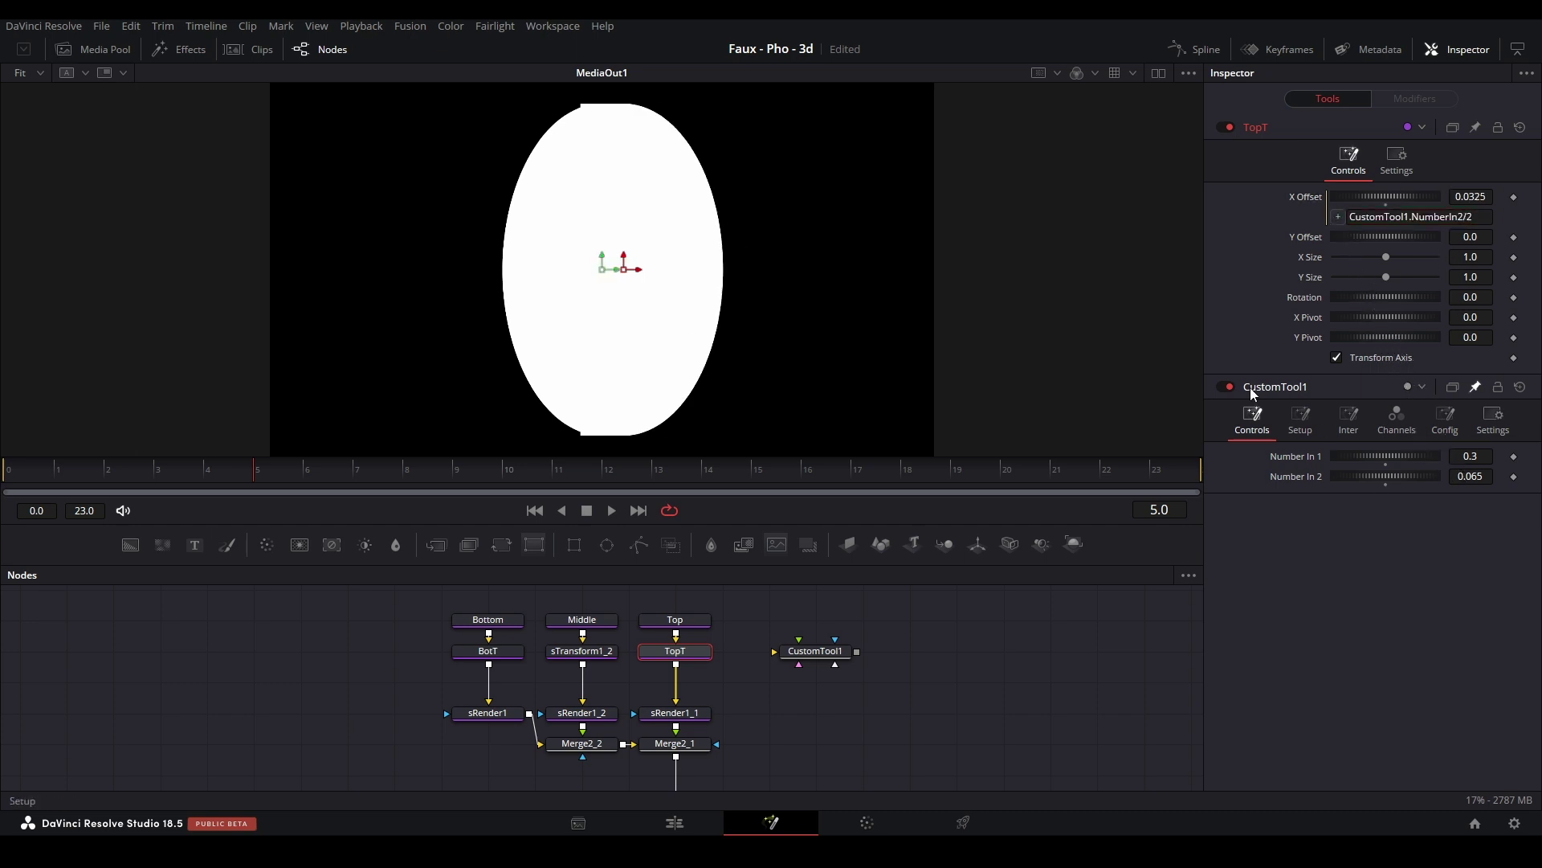
pyautogui.moveTo(1485, 482)
pyautogui.mouseDown()
pyautogui.moveTo(1520, 482)
pyautogui.moveTo(1456, 479)
pyautogui.mouseUp()
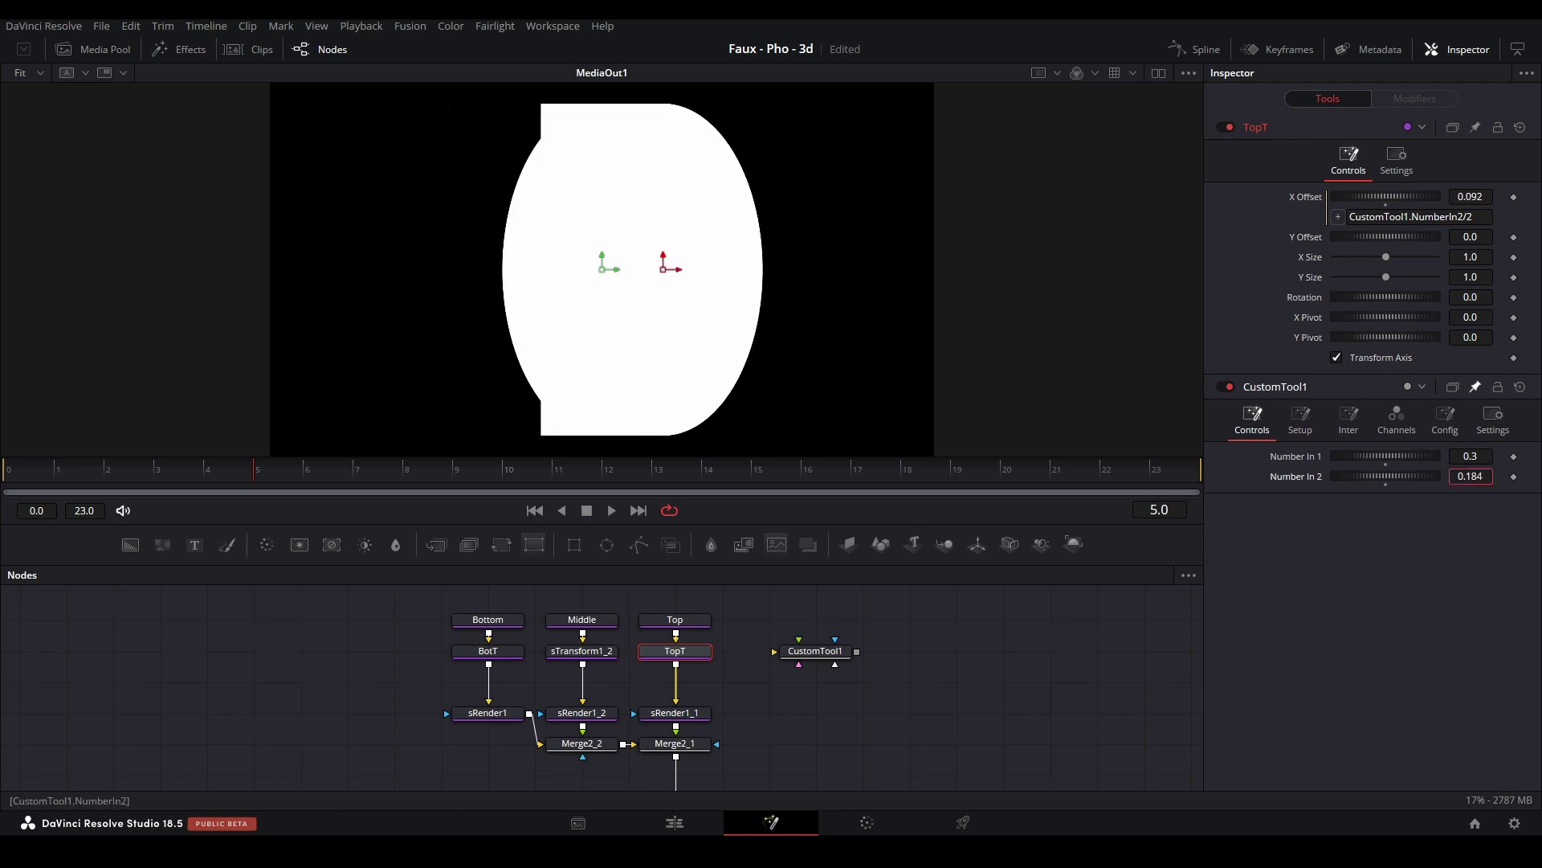
# - Drive BotT's X Offset with the expression CustomTool1.NumberIn2/-2 and test it by raising Number In 2 to about 0.302
pyautogui.click(496, 664)
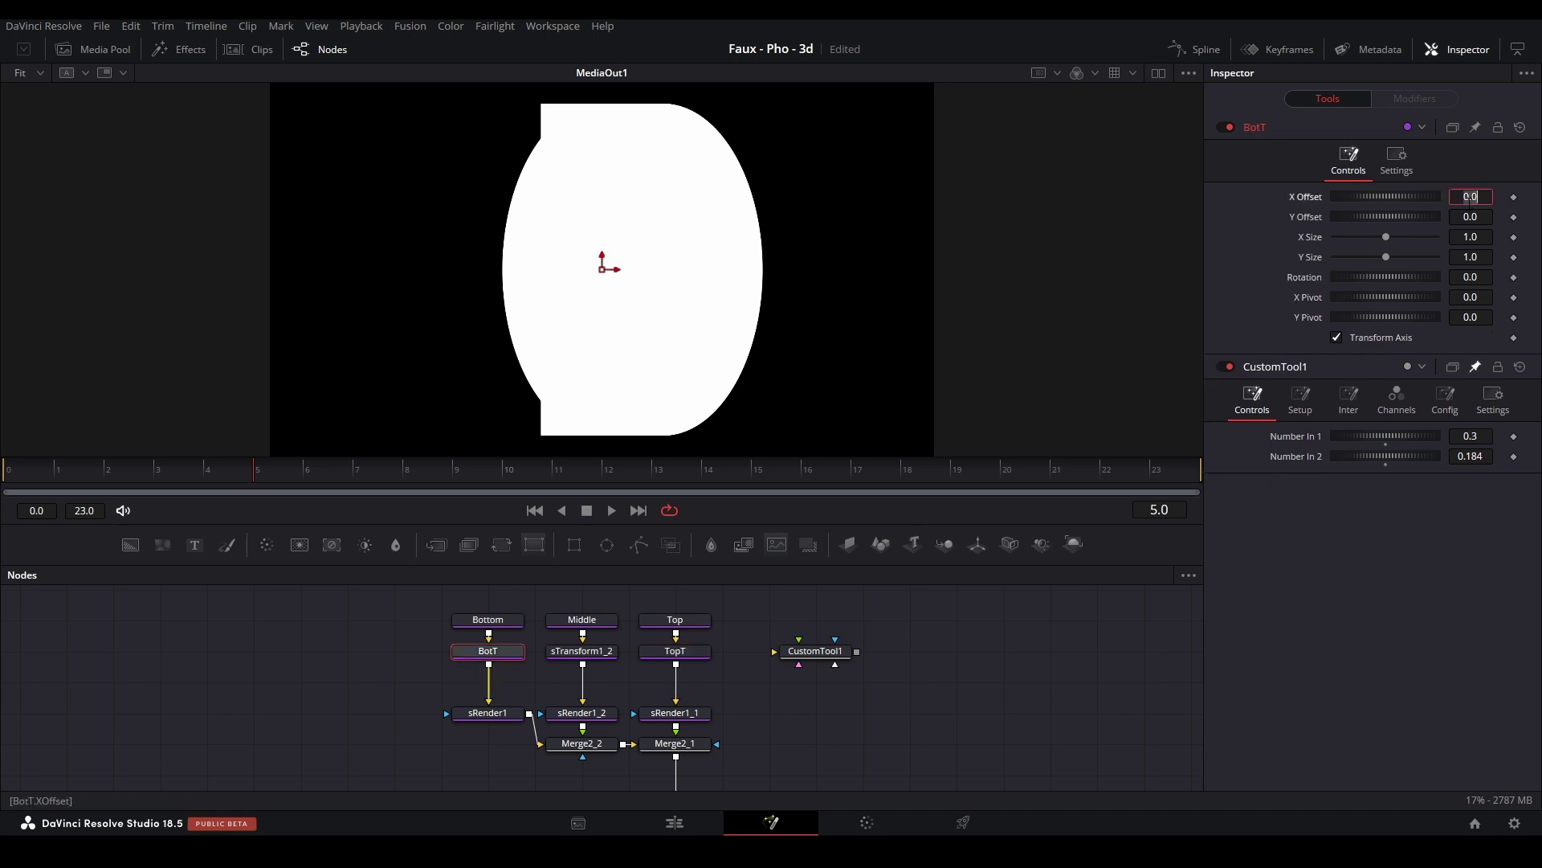
pyautogui.press('Return')
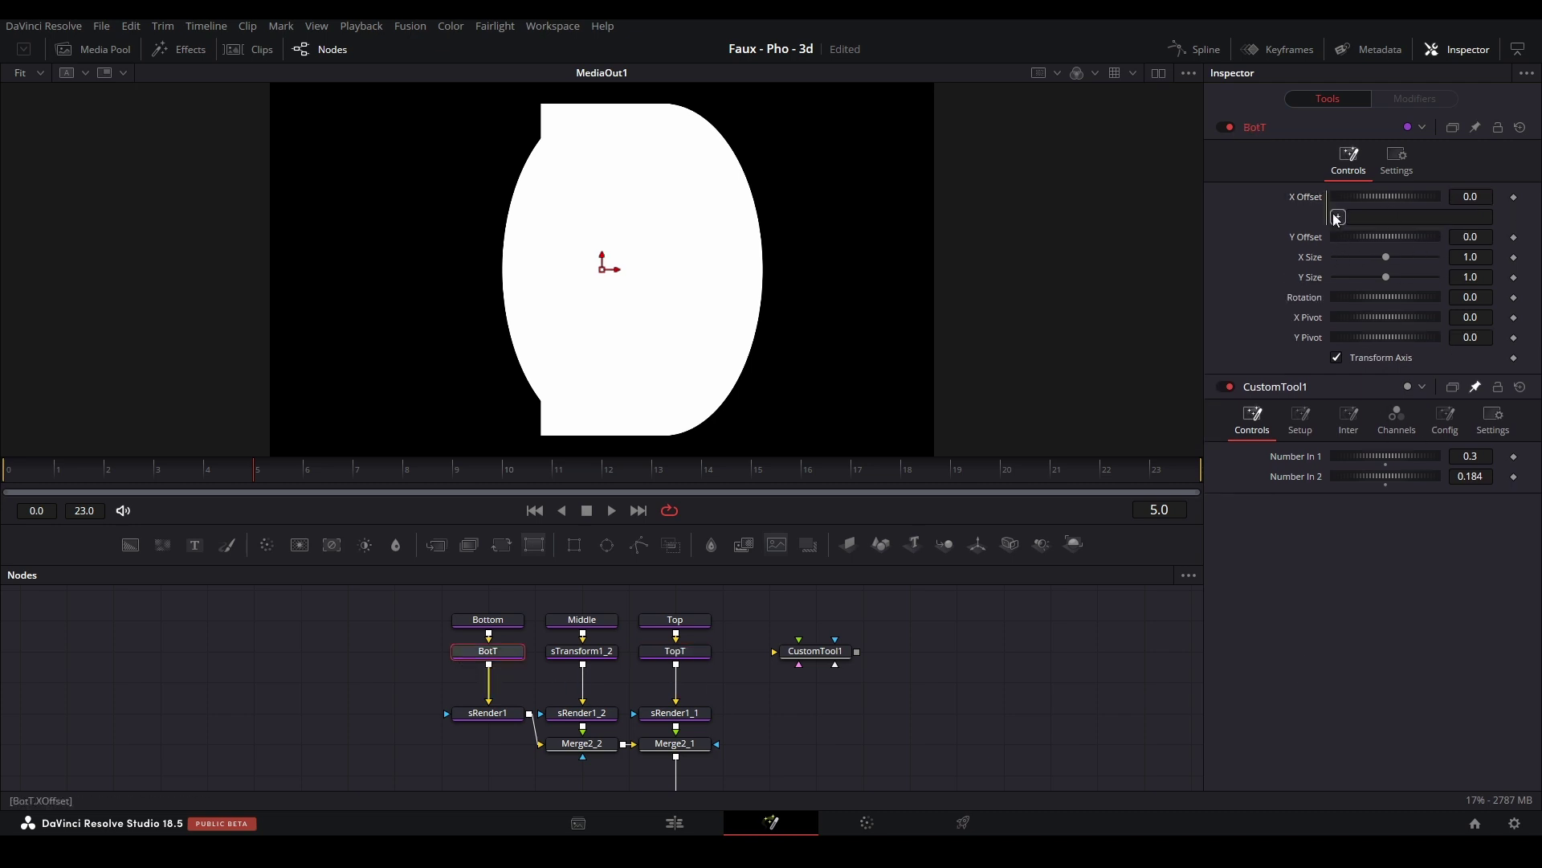
pyautogui.moveTo(1466, 464); pyautogui.dragTo(1462, 481)
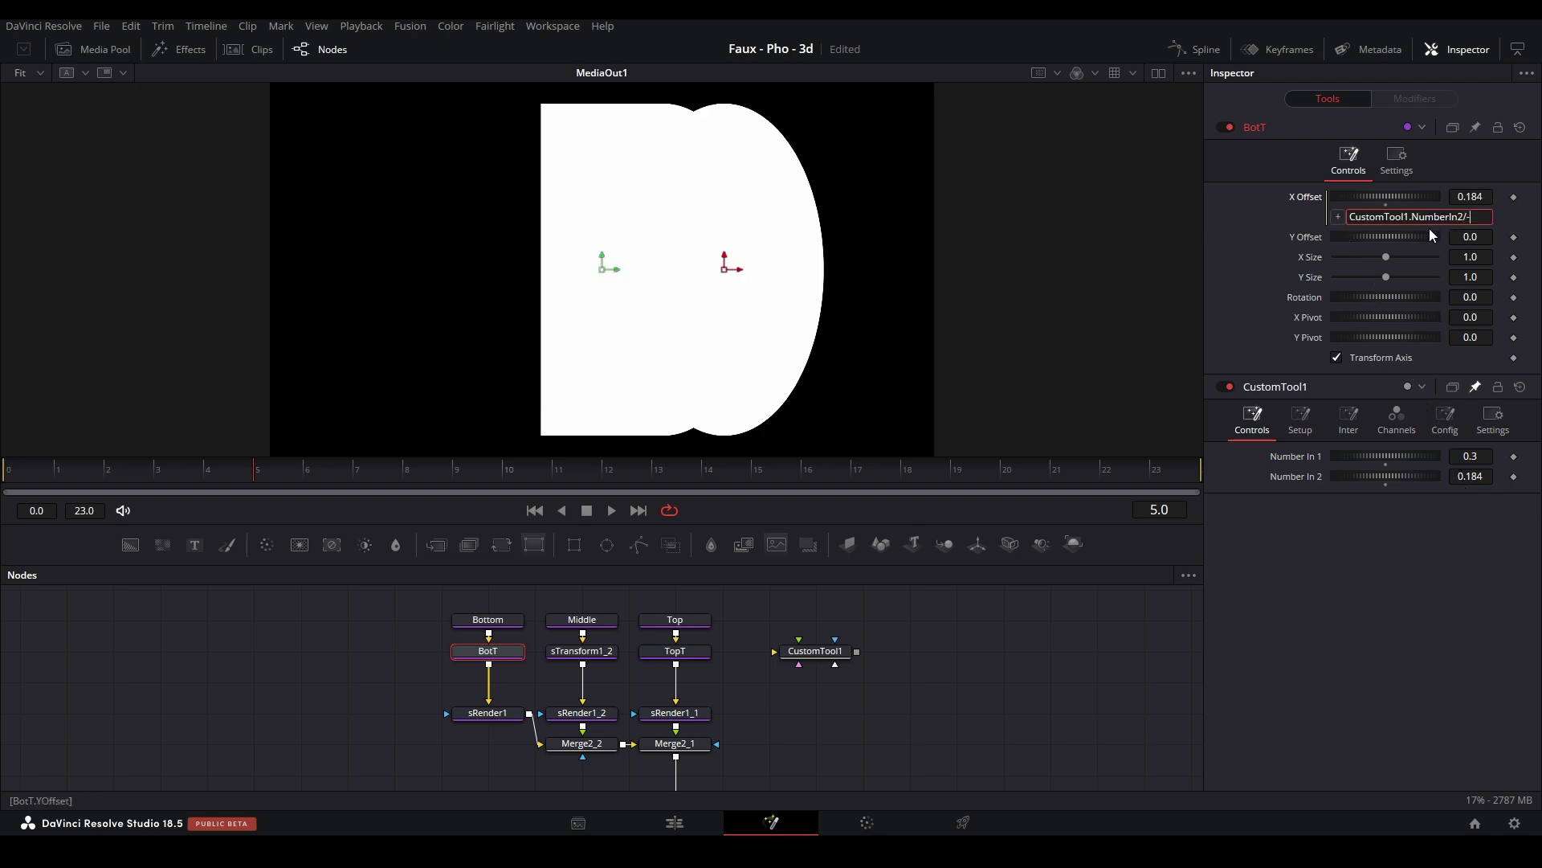
pyautogui.write('2')
pyautogui.click(1368, 667)
pyautogui.moveTo(1480, 478)
pyautogui.mouseDown()
pyautogui.moveTo(1539, 479)
pyautogui.moveTo(1504, 478)
pyautogui.mouseUp()
# - Colour the Top ellipse grey with a Value of 0.5 and save the project
pyautogui.click(694, 625)
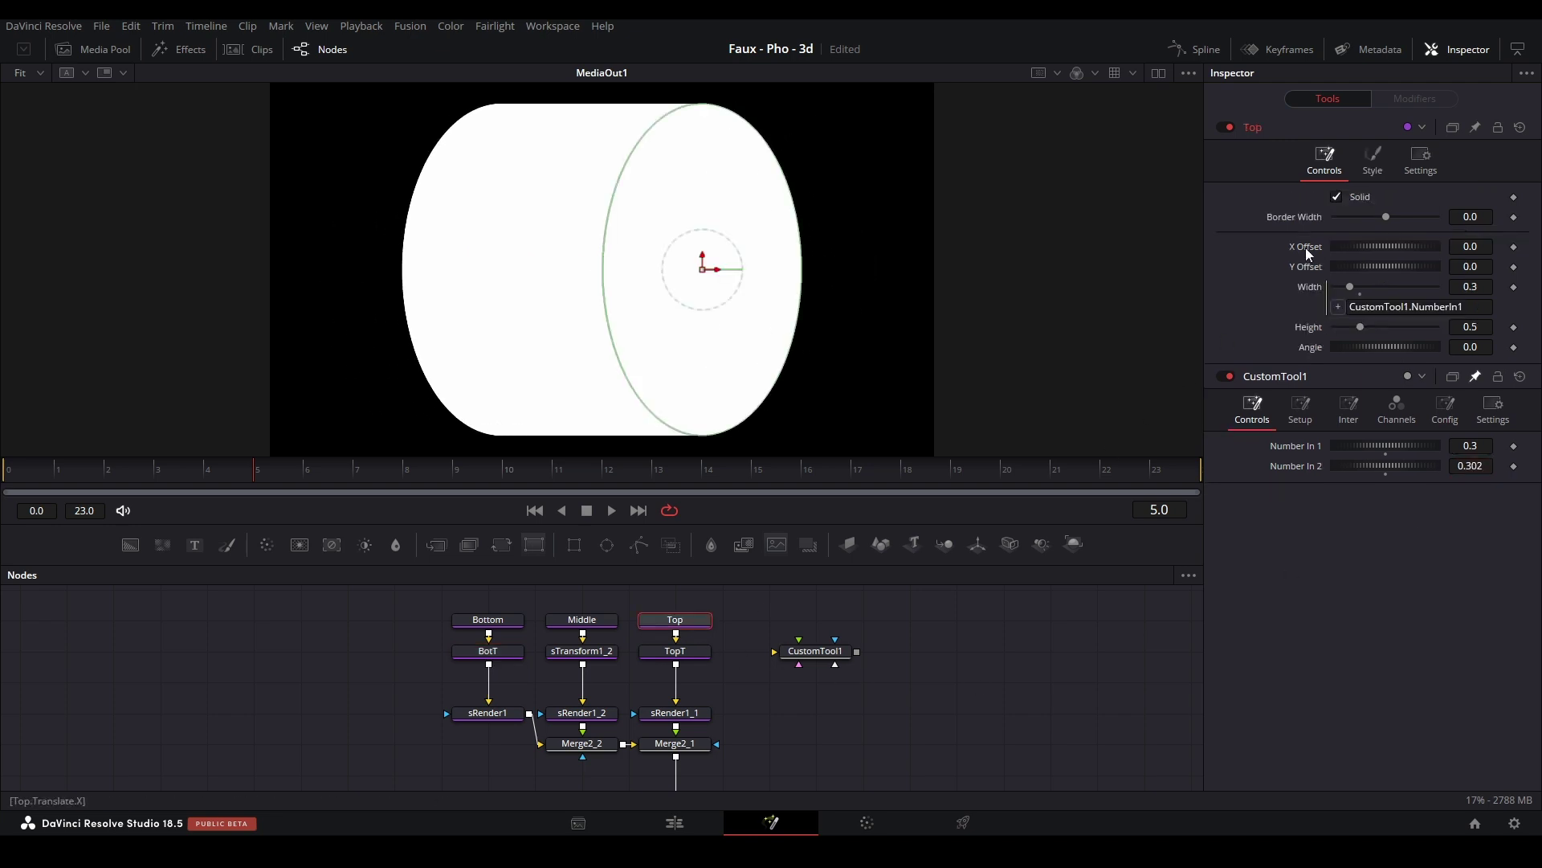
pyautogui.click(1369, 172)
pyautogui.click(1336, 197)
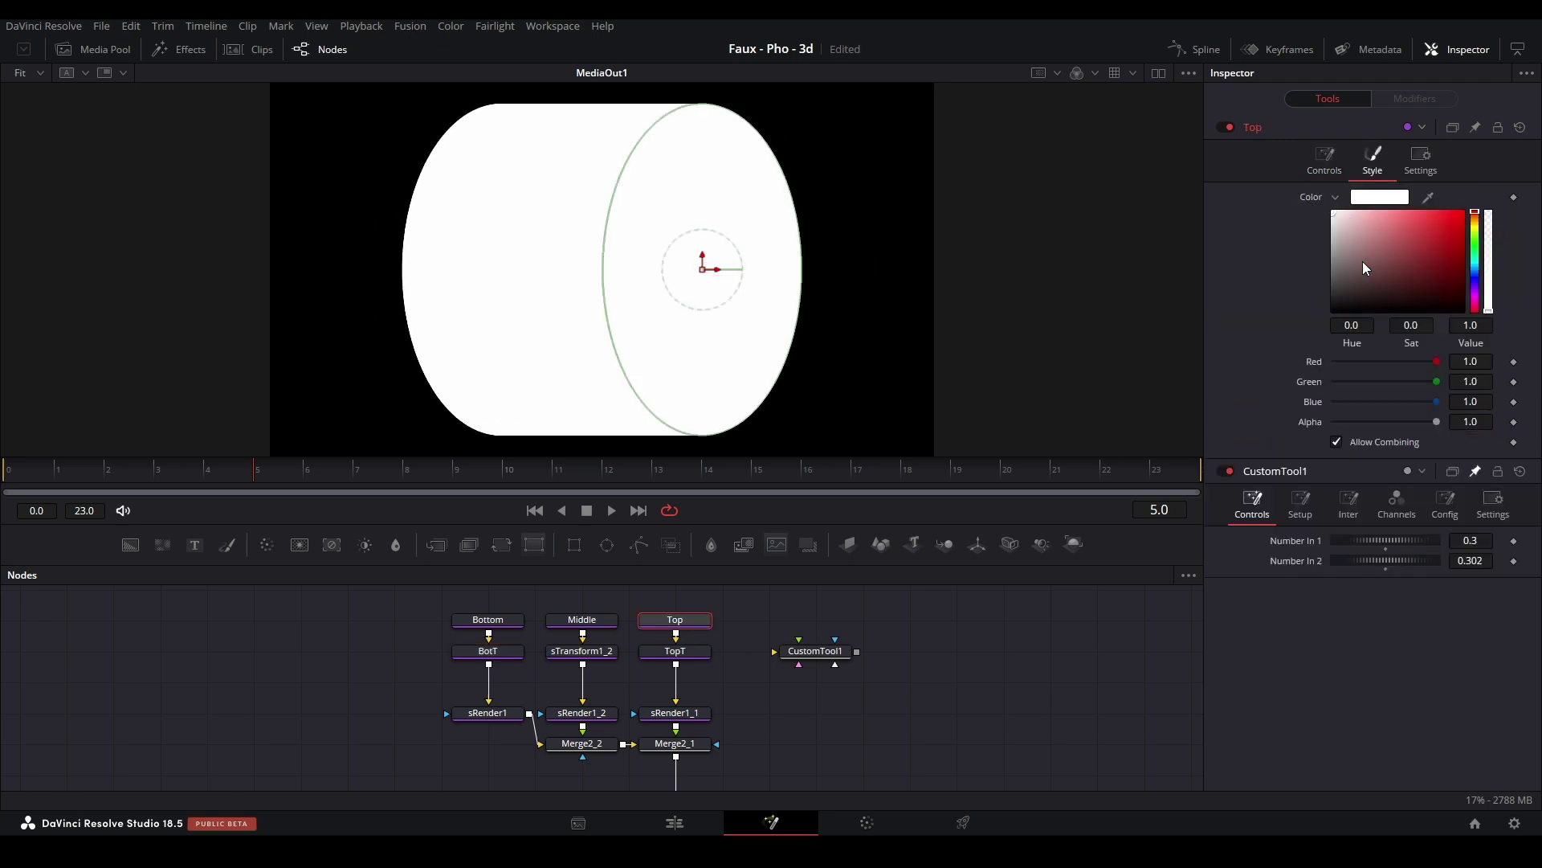
pyautogui.moveTo(1362, 262); pyautogui.dragTo(1331, 253)
pyautogui.doubleClick(1461, 324)
pyautogui.write('0.5')
pyautogui.press('Tab')
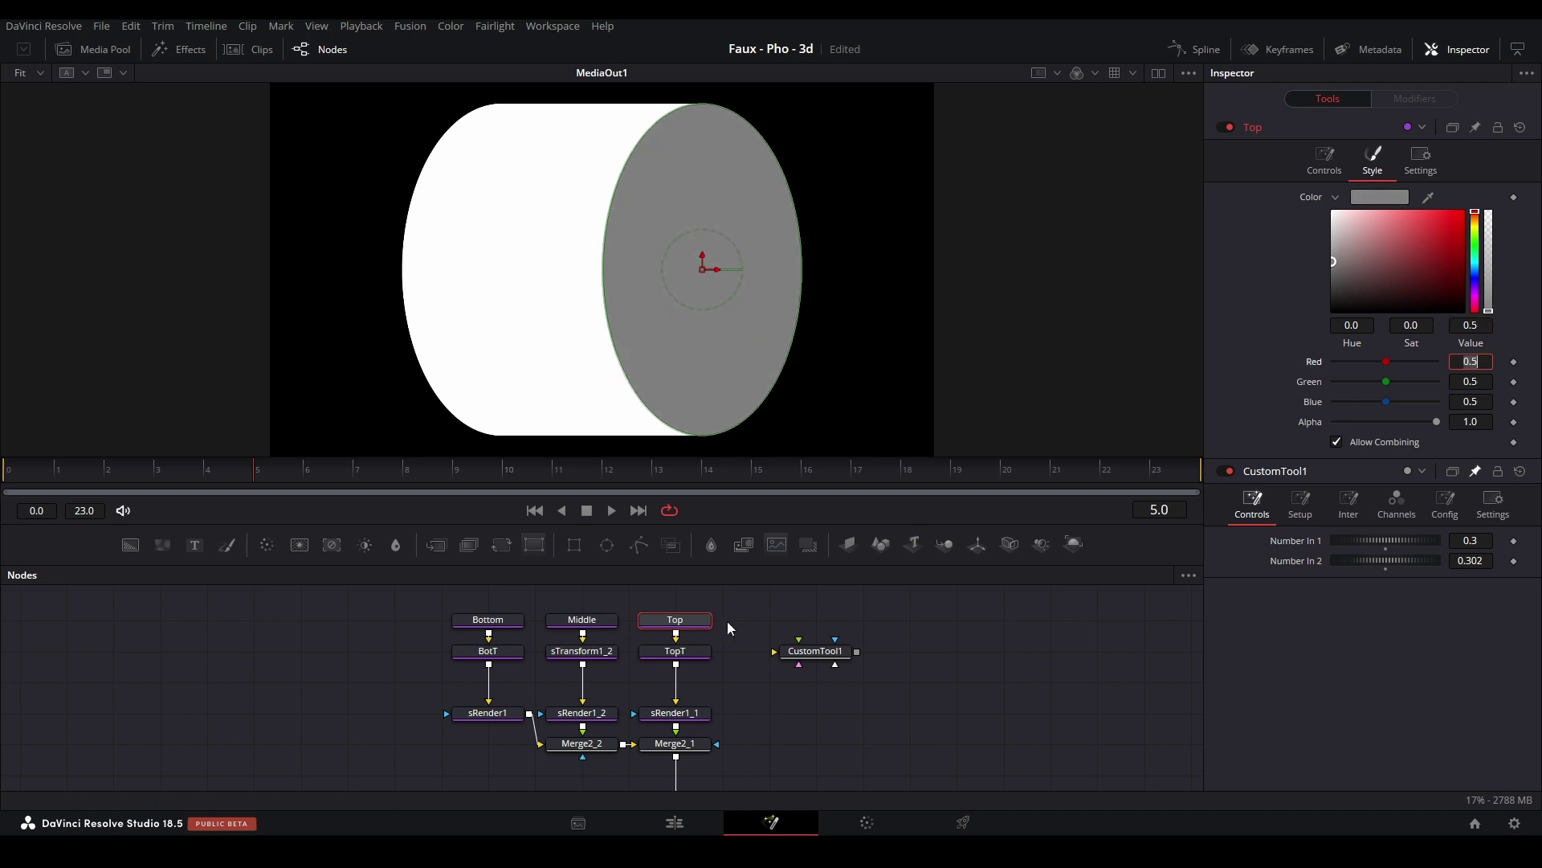
pyautogui.hotkey('ctrl', 's')
# - Try out the Custom Tool's two number controls, leaving Number In 1 at 0.5 and Number In 2 at 0.0
pyautogui.click(818, 653)
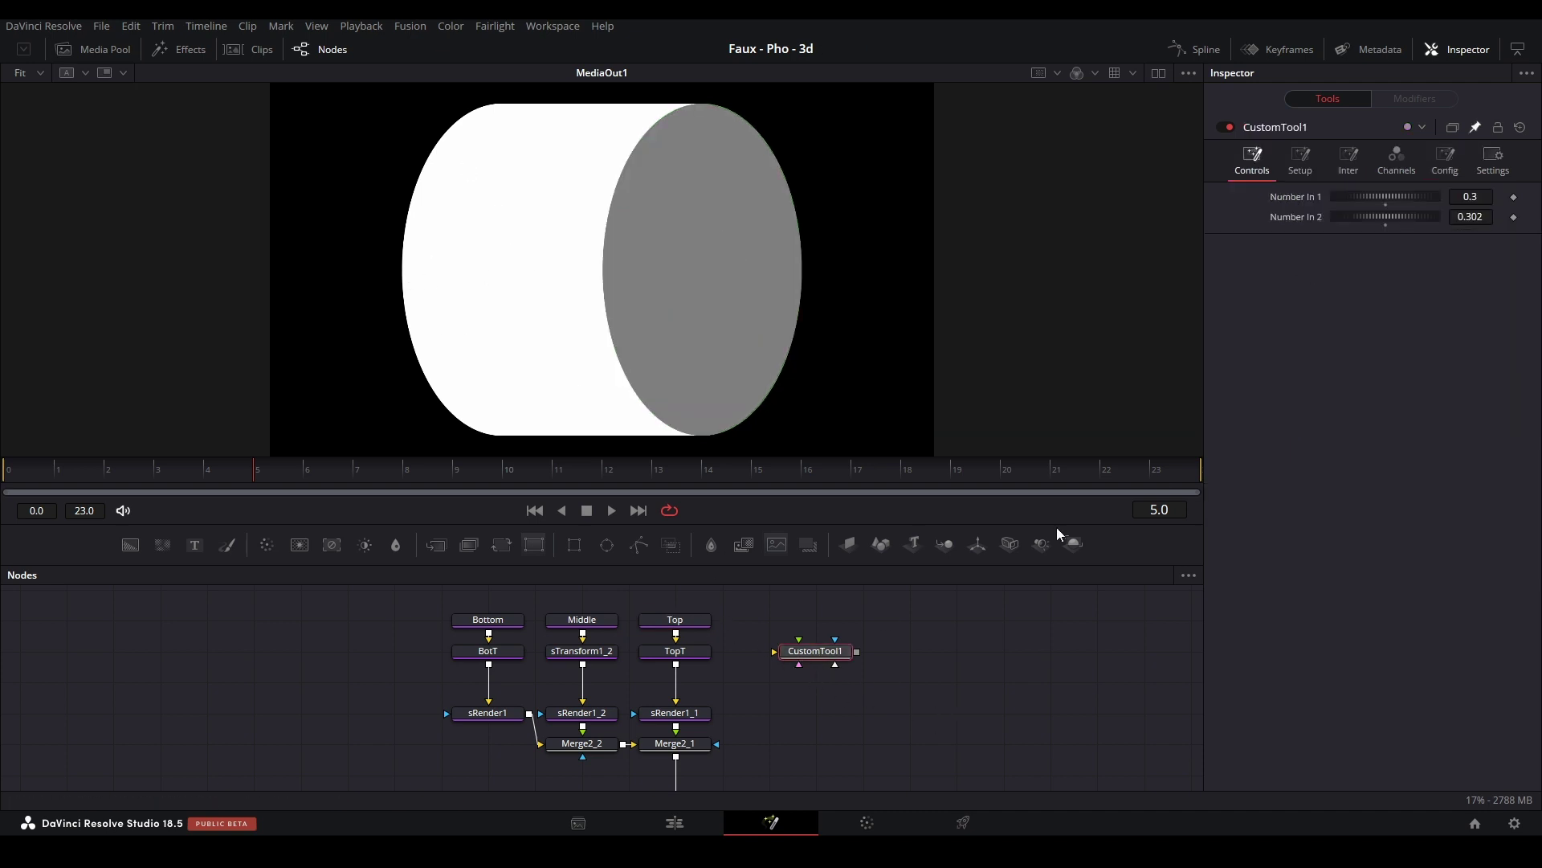
pyautogui.moveTo(1466, 217)
pyautogui.mouseDown()
pyautogui.moveTo(1530, 216)
pyautogui.moveTo(1459, 216)
pyautogui.mouseUp()
pyautogui.moveTo(1469, 196); pyautogui.dragTo(1445, 216)
pyautogui.hotkey('ctrl', 'z')
pyautogui.hotkey('ctrl', 'z')
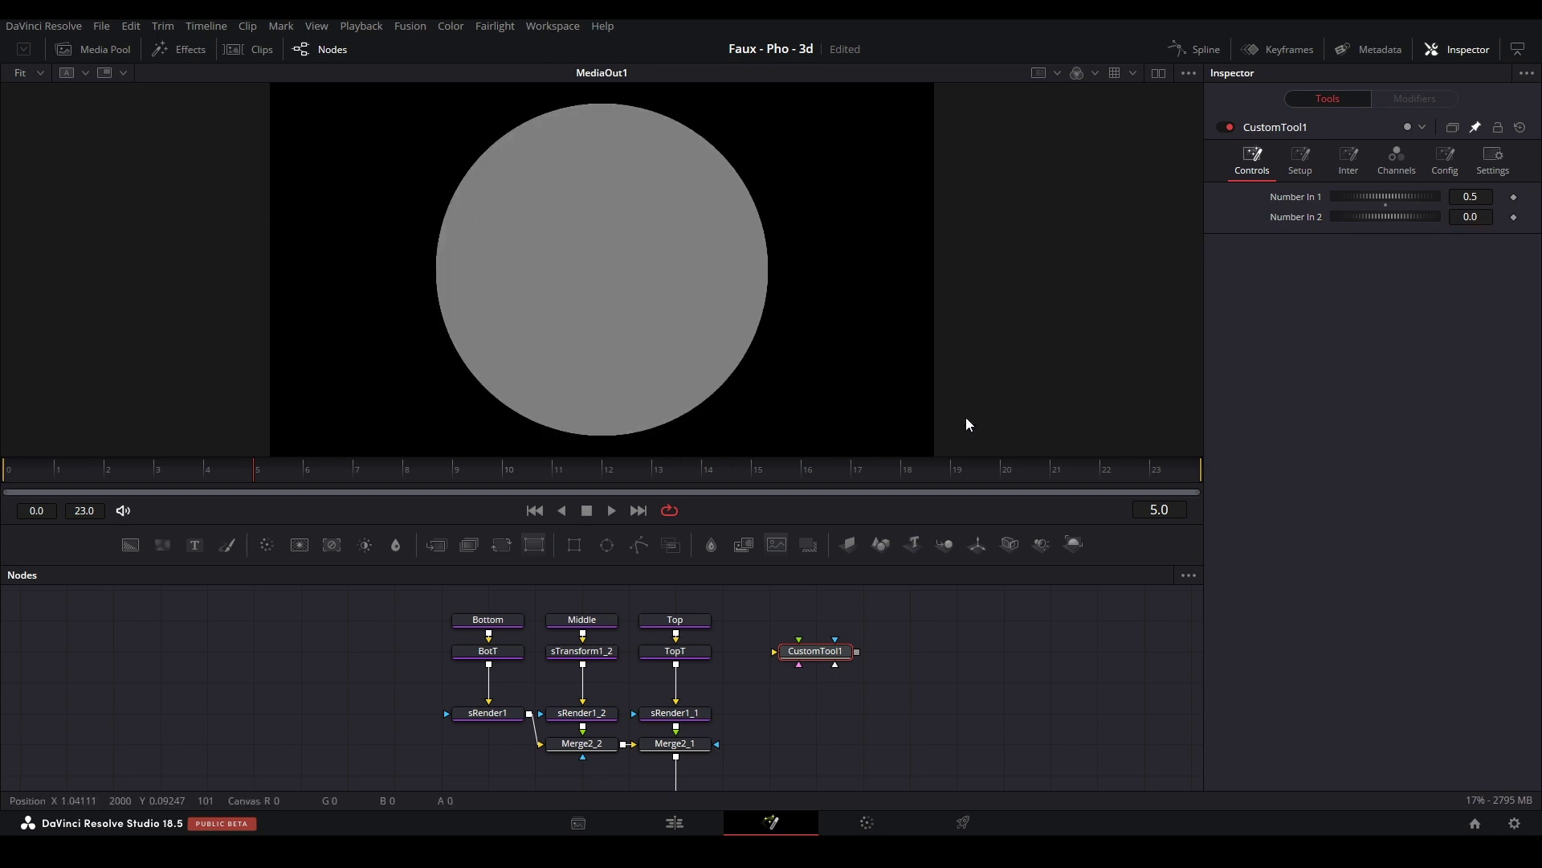
# - Add keyframes for the Custom Tool's Number In 1 and Number In 2 at frame 23
pyautogui.click(1155, 467)
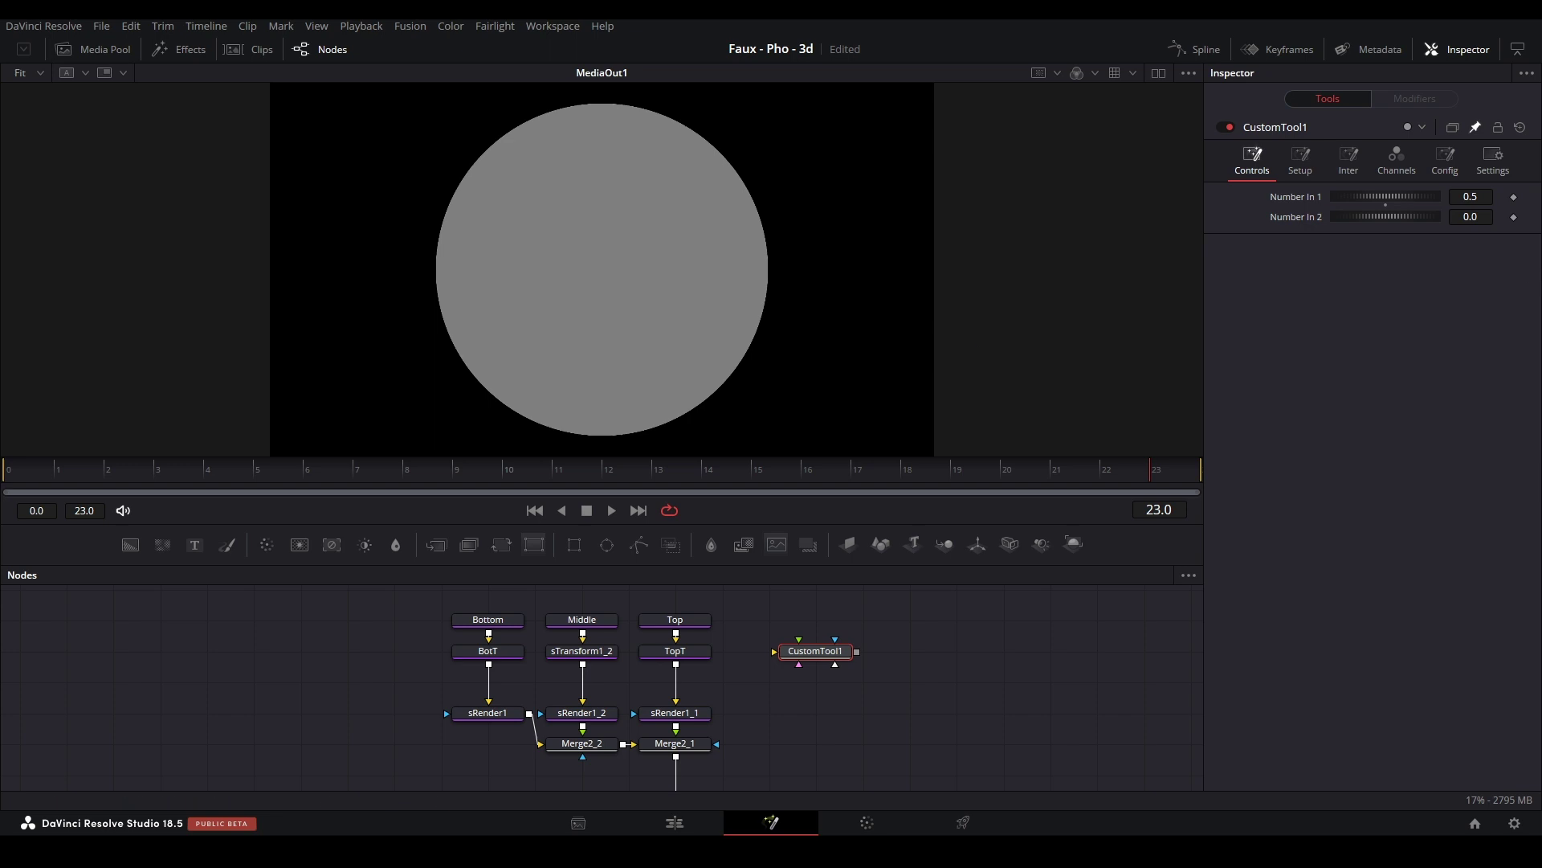
pyautogui.click(1515, 218)
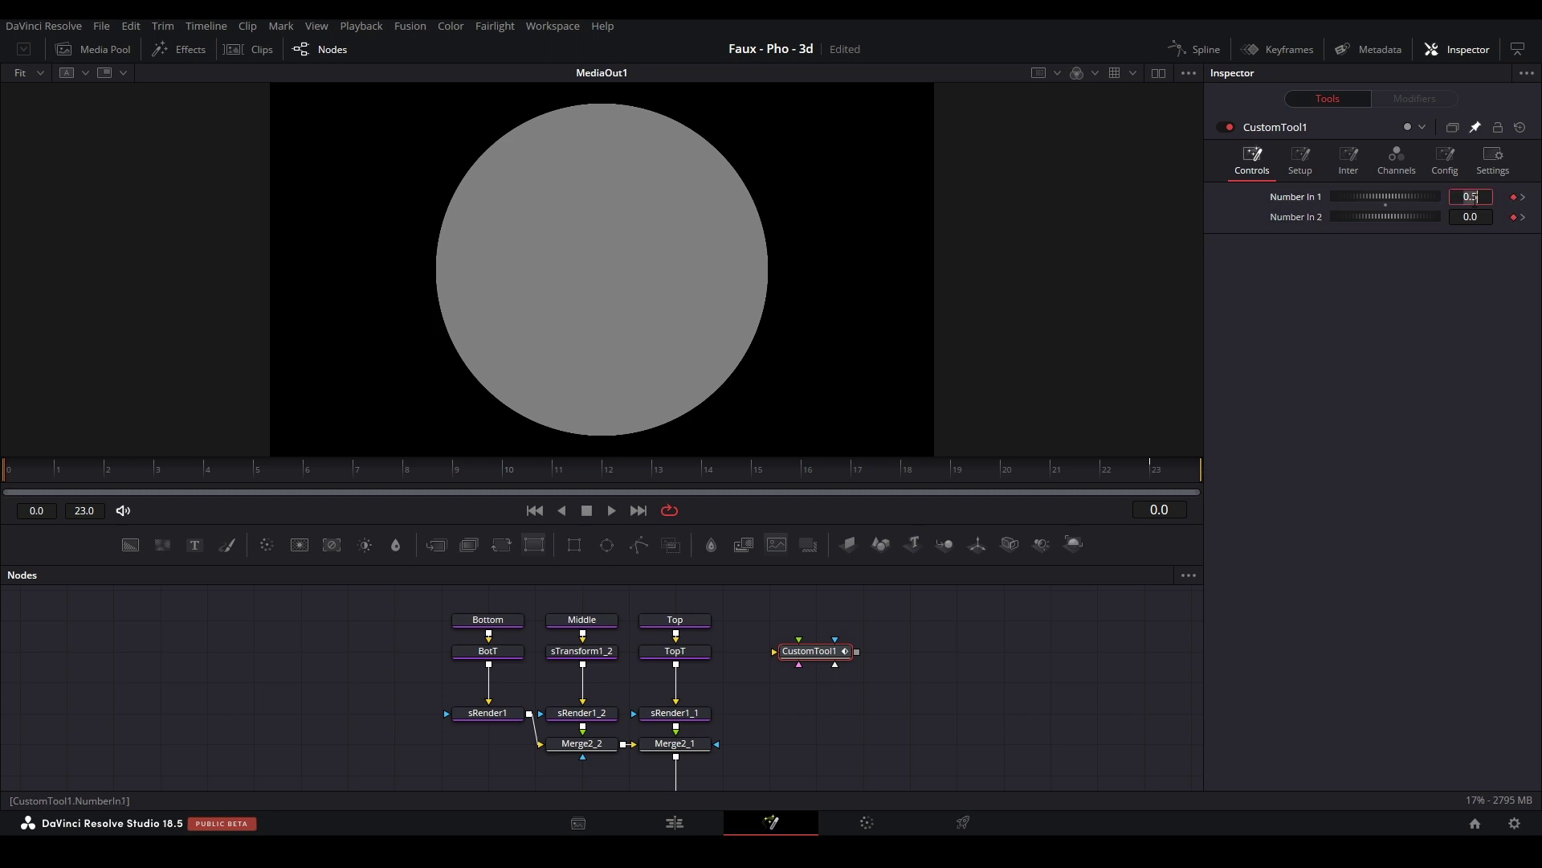
# - At frame 0, set the Custom Tool's Number In 1 to 0.0 and Number In 2 to 0.5, and play the animation
pyautogui.hotkey('ctrl', 'z')
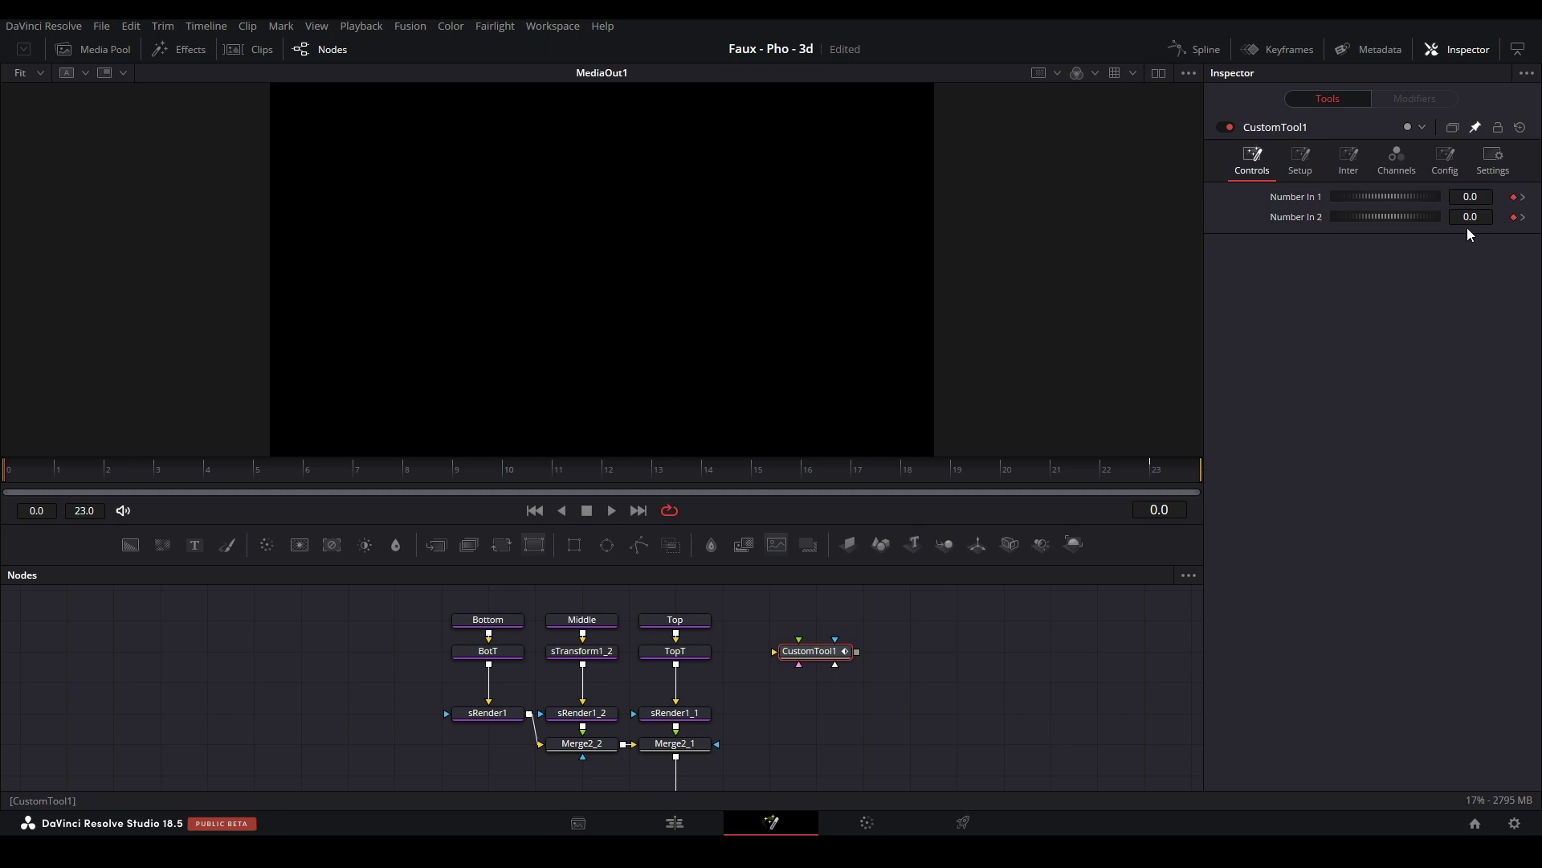
pyautogui.write('0.5')
pyautogui.press('Return')
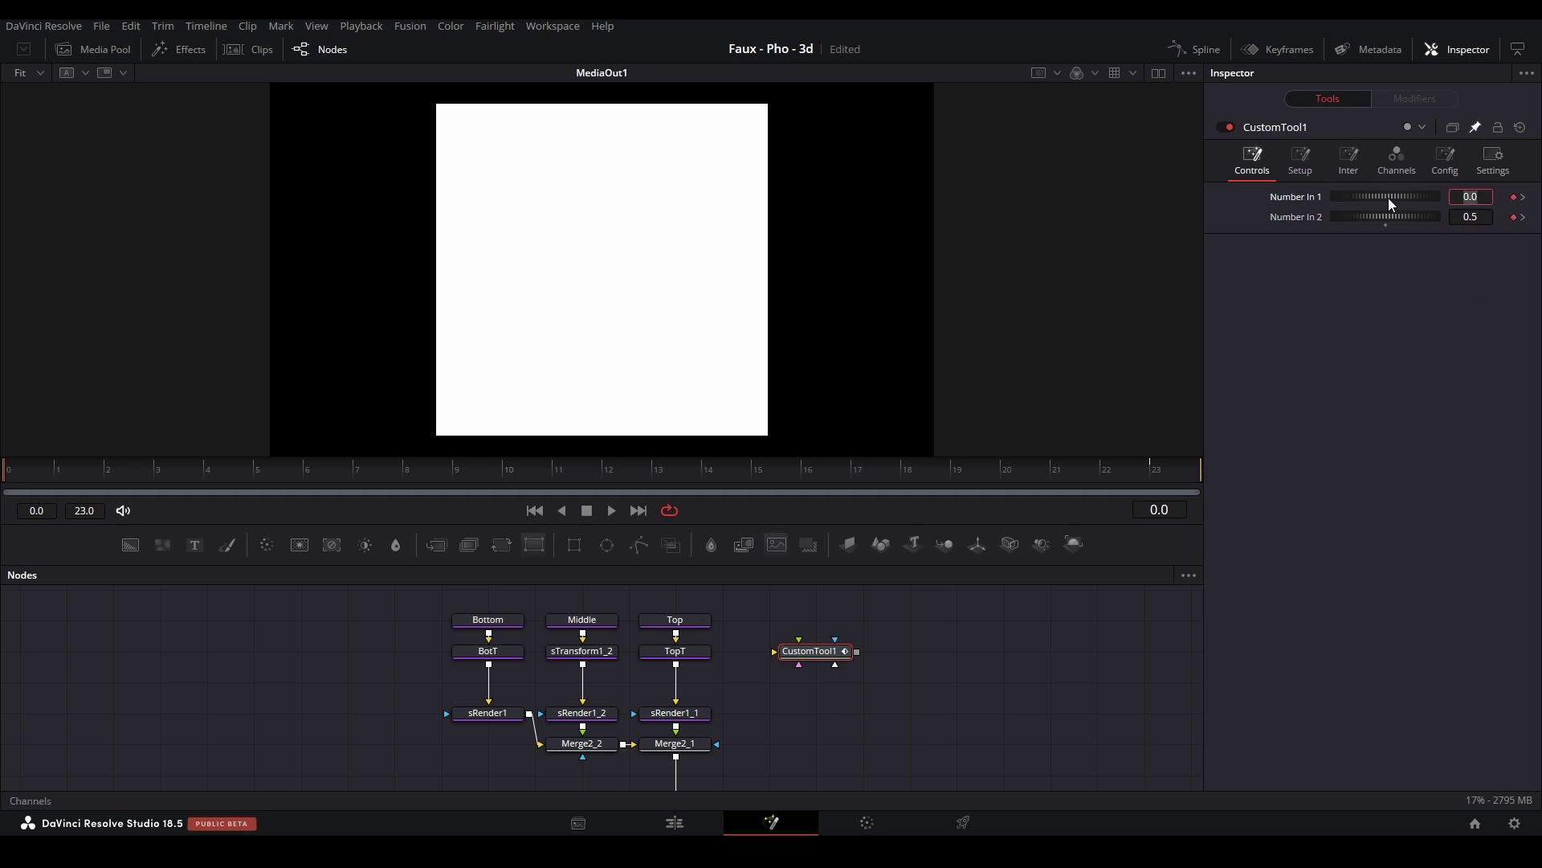
pyautogui.click(611, 510)
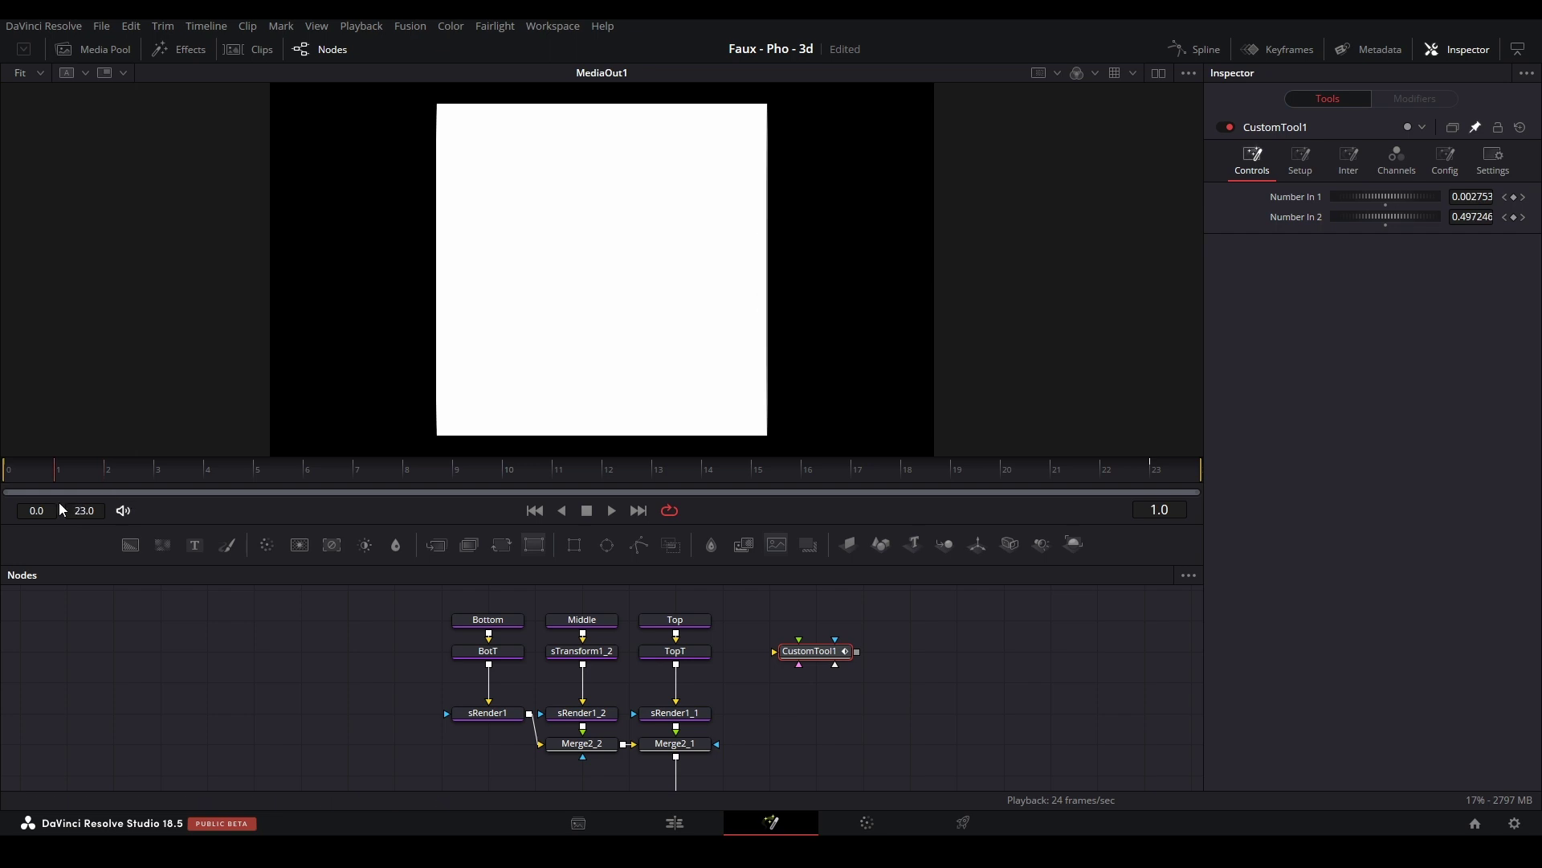
# - At frame 12, keyframe both Custom Tool numbers with a raised Number In 2, and check the cylinder's motion in playback
pyautogui.click(601, 479)
pyautogui.click(634, 468)
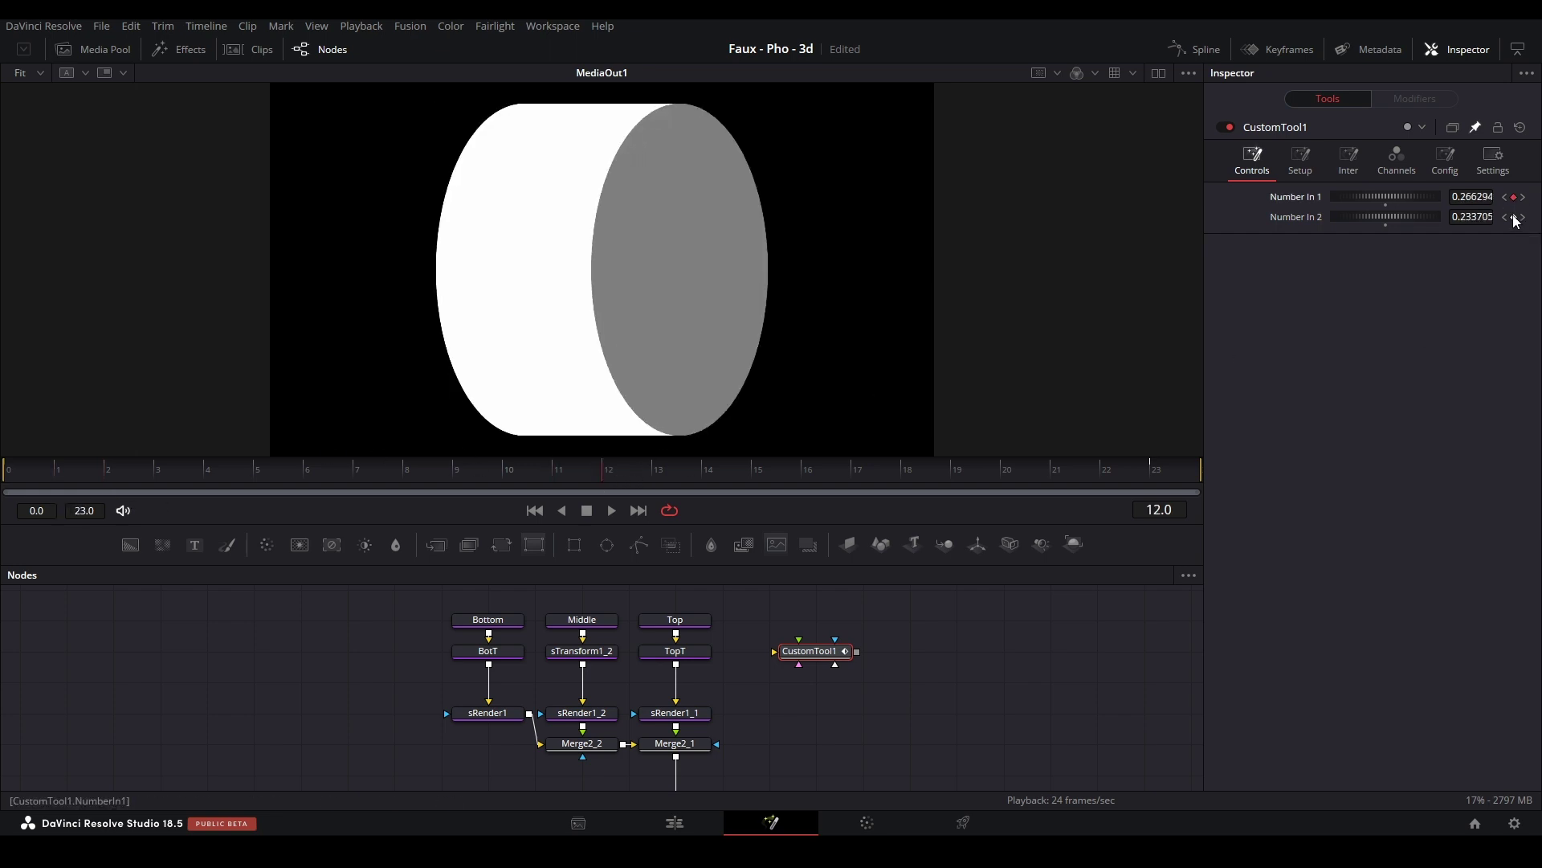
pyautogui.moveTo(1469, 221); pyautogui.dragTo(1541, 221)
pyautogui.press('space')
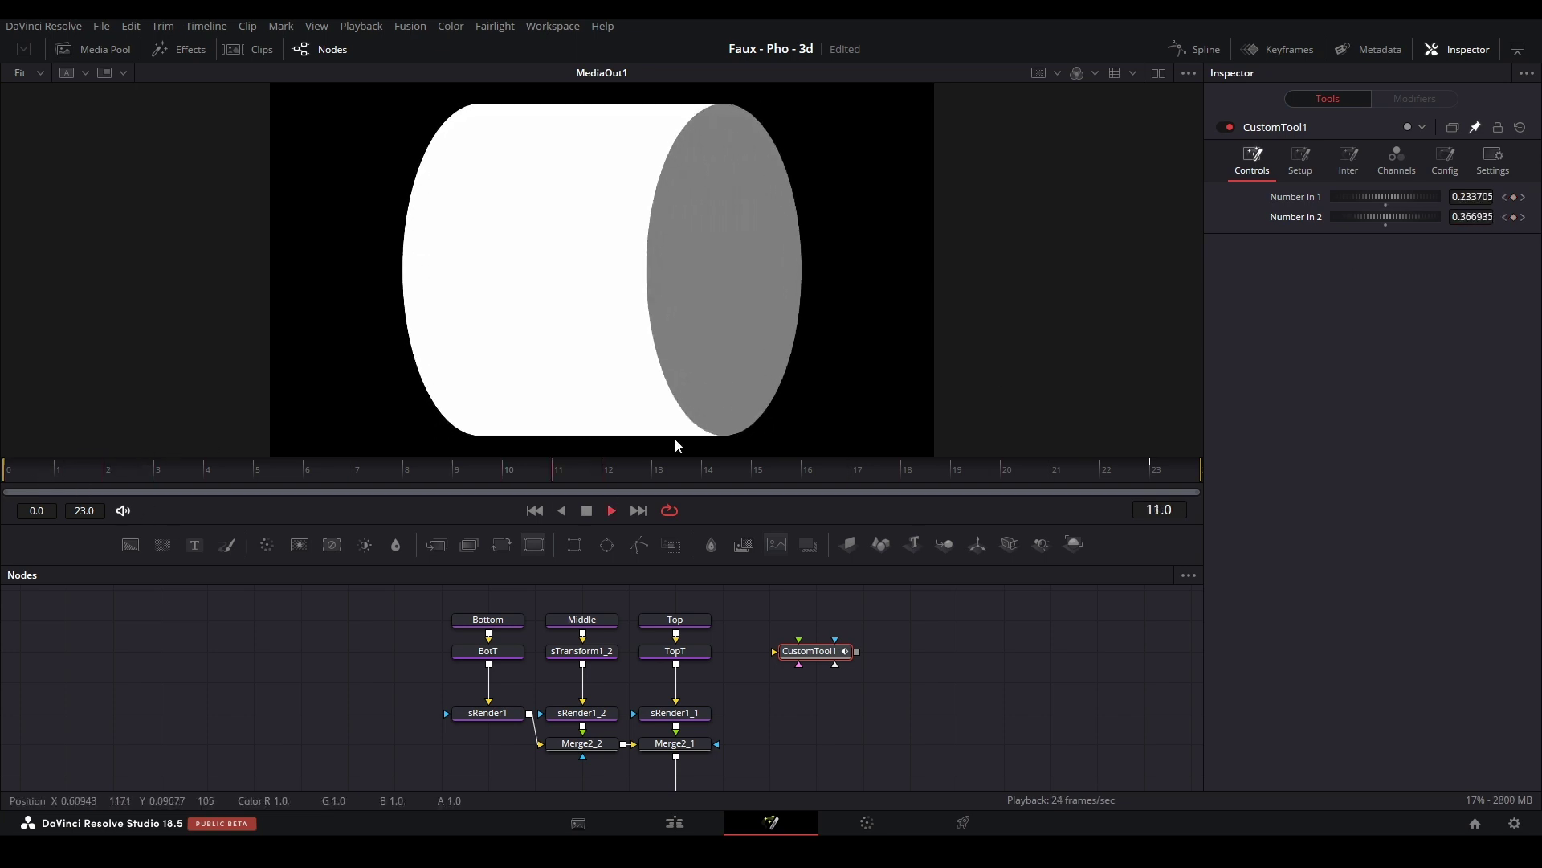
pyautogui.click(613, 474)
pyautogui.moveTo(614, 474); pyautogui.dragTo(162, 446)
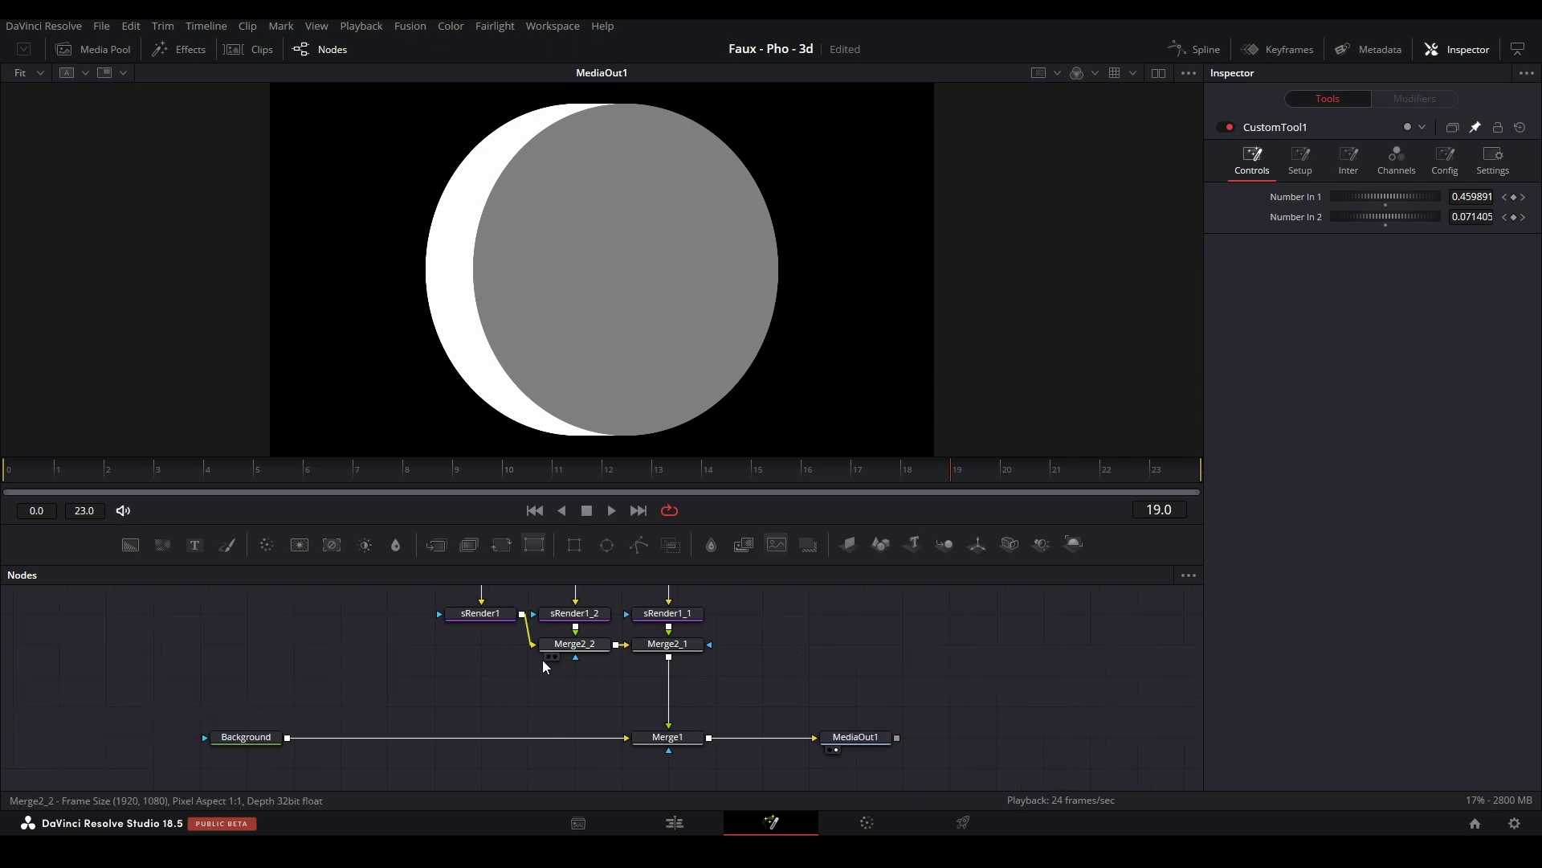
# - Move Merge2_2 lower beneath sRender1_2 to leave room between them, and show it in the viewer
pyautogui.moveTo(547, 702); pyautogui.dragTo(501, 688)
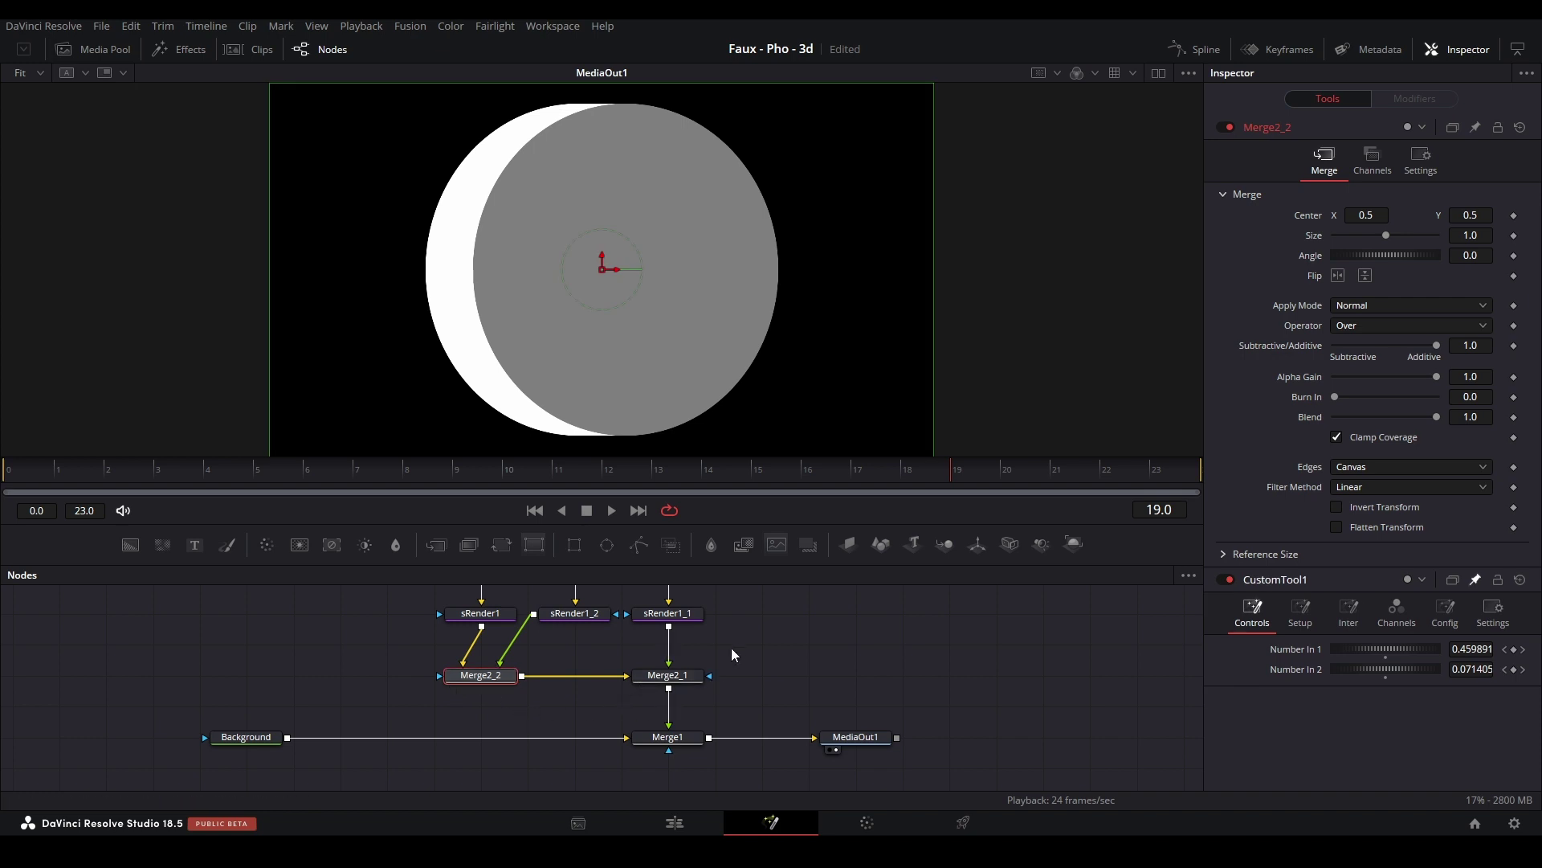
pyautogui.click(858, 669)
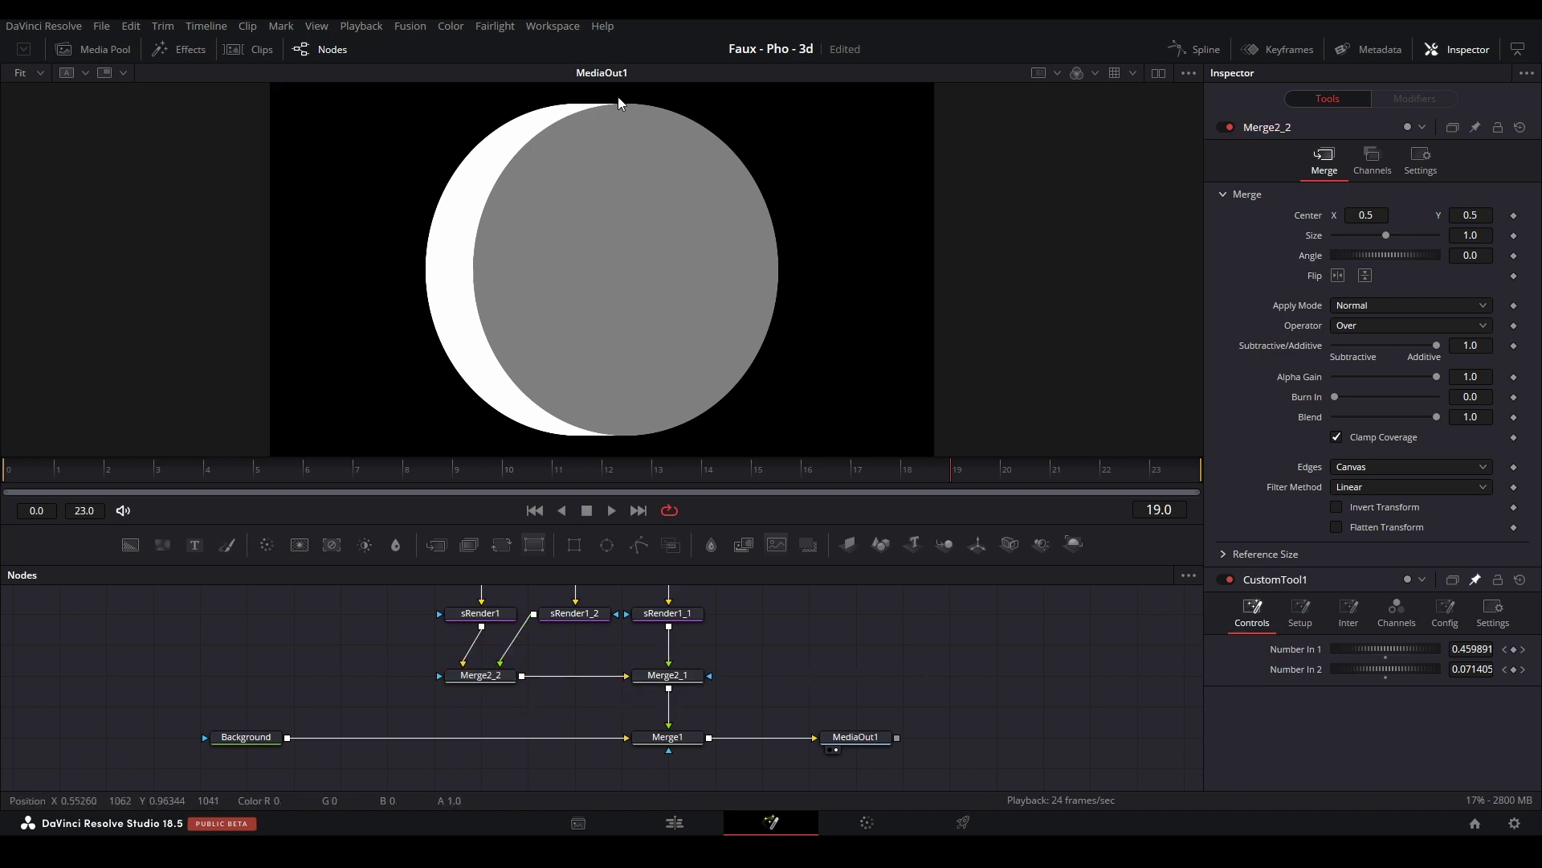
pyautogui.click(481, 674)
pyautogui.press('1')
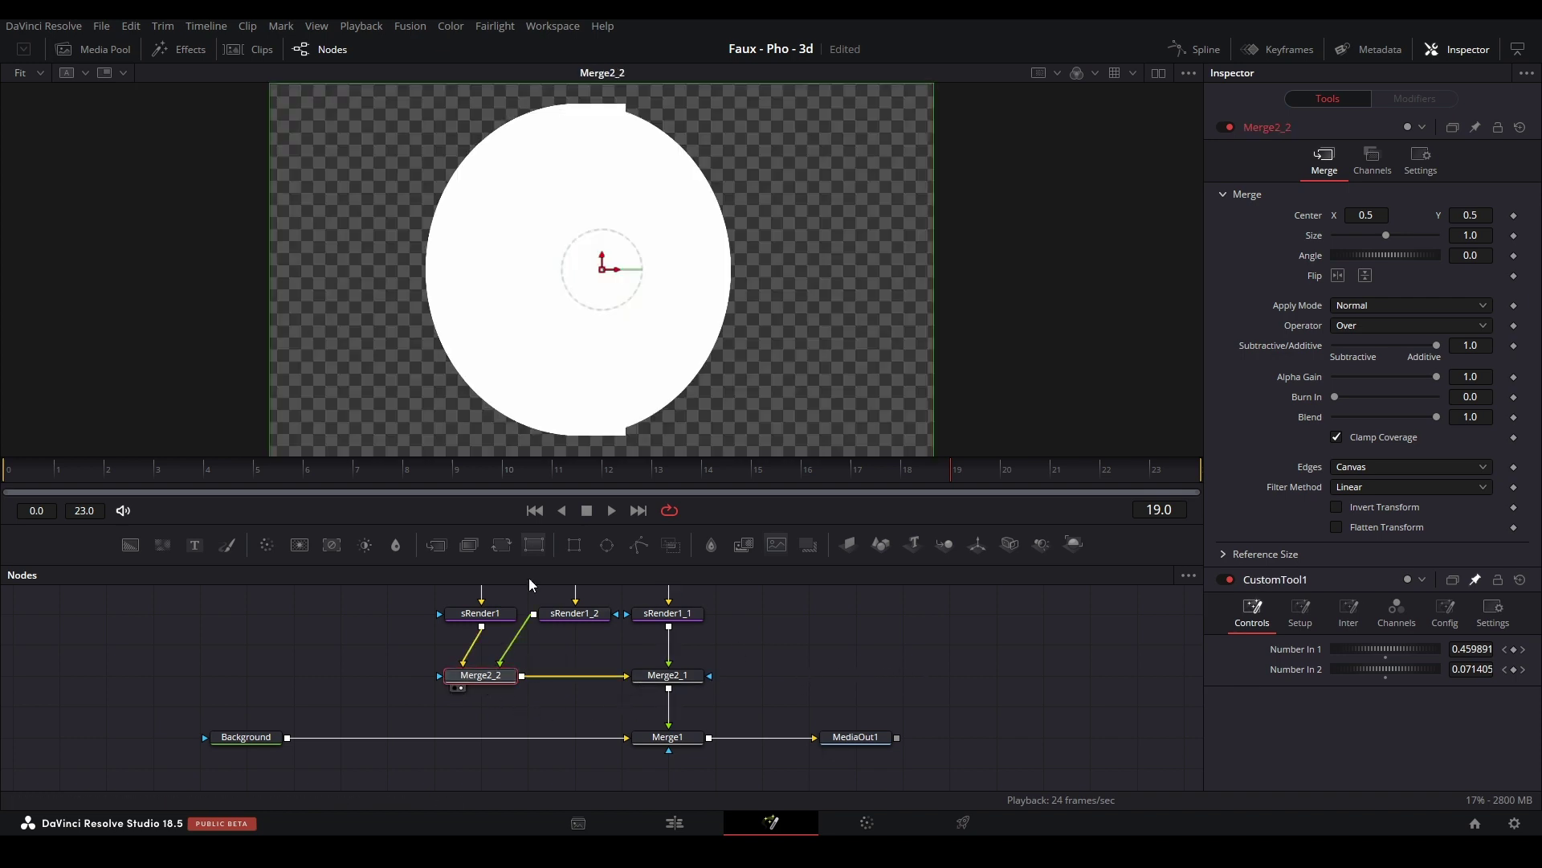
pyautogui.moveTo(486, 677); pyautogui.dragTo(580, 676)
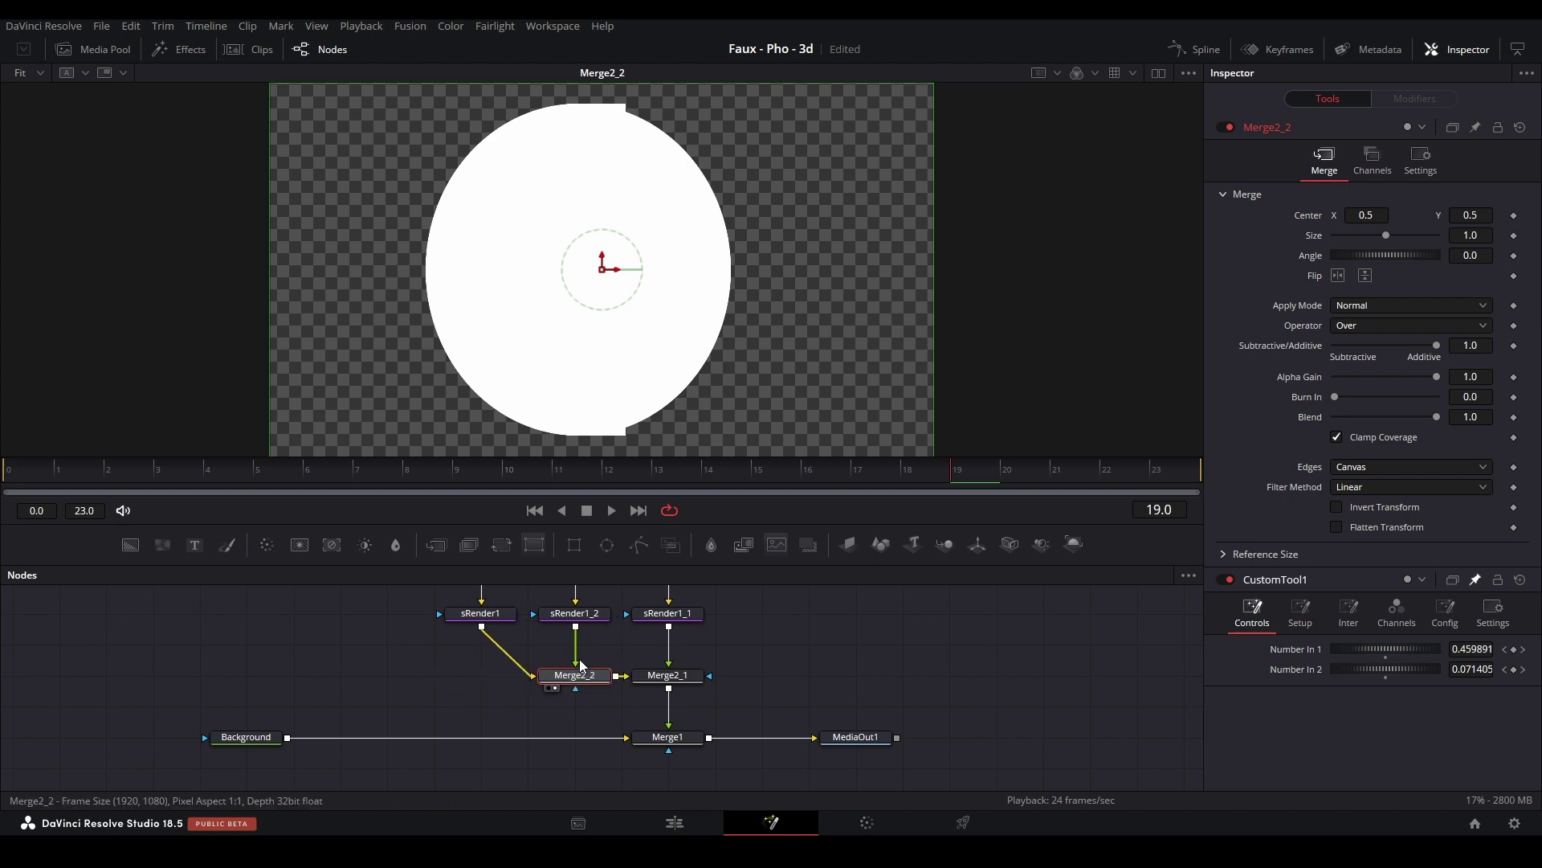
# - Add an SMOutline node after sRender1 and place it directly beneath that node
pyautogui.scroll(2, 711, 639)
pyautogui.moveTo(698, 630); pyautogui.dragTo(719, 631)
pyautogui.click(783, 660)
pyautogui.click(428, 610)
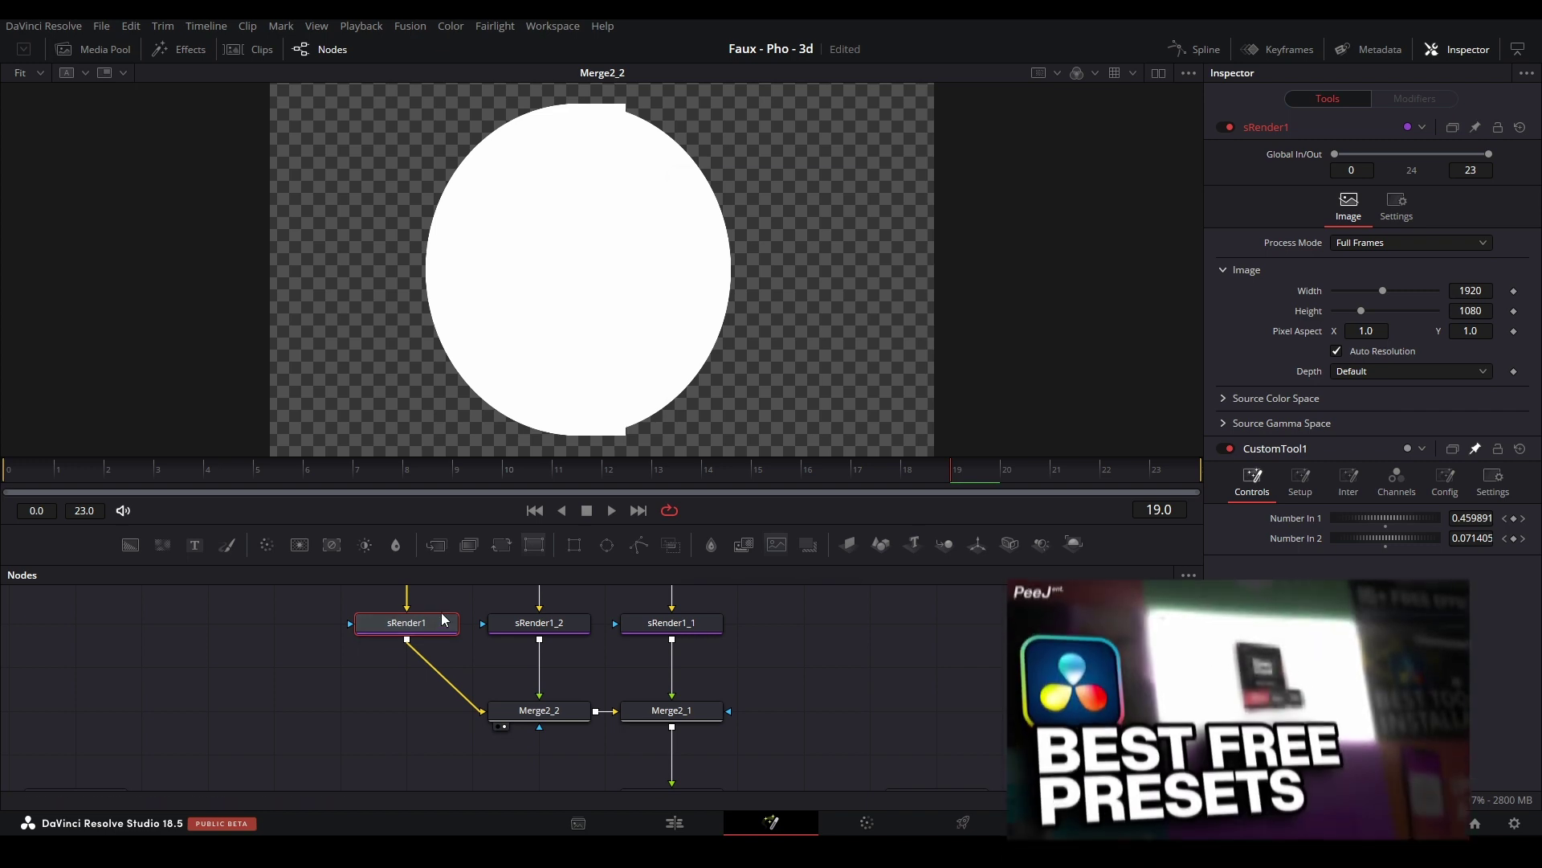
pyautogui.hotkey('shift', 'space')
pyautogui.write('smout')
pyautogui.press('Return')
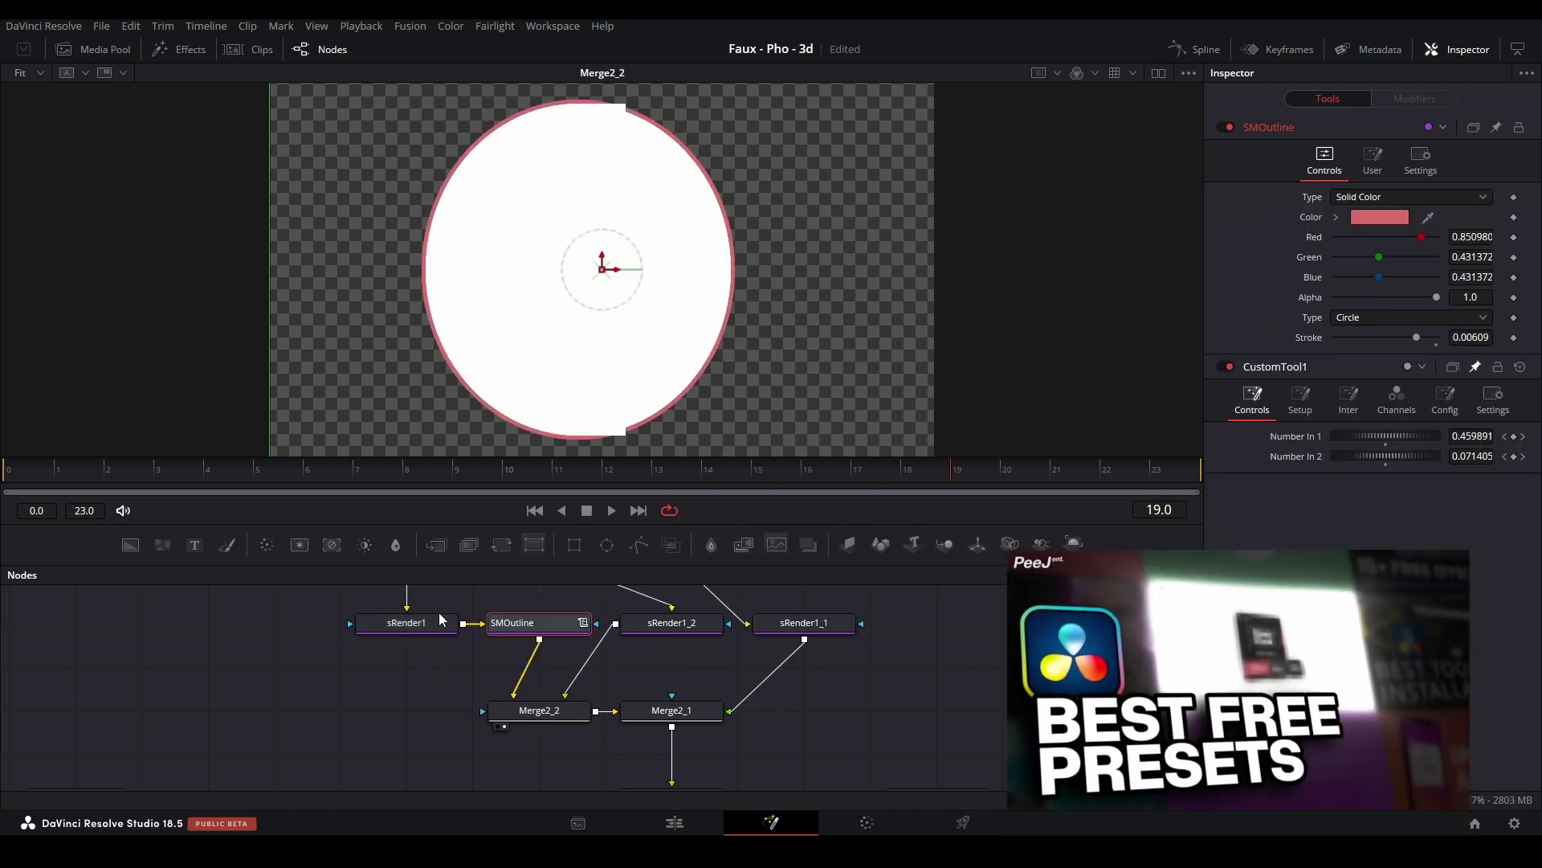
pyautogui.moveTo(567, 626); pyautogui.dragTo(434, 669)
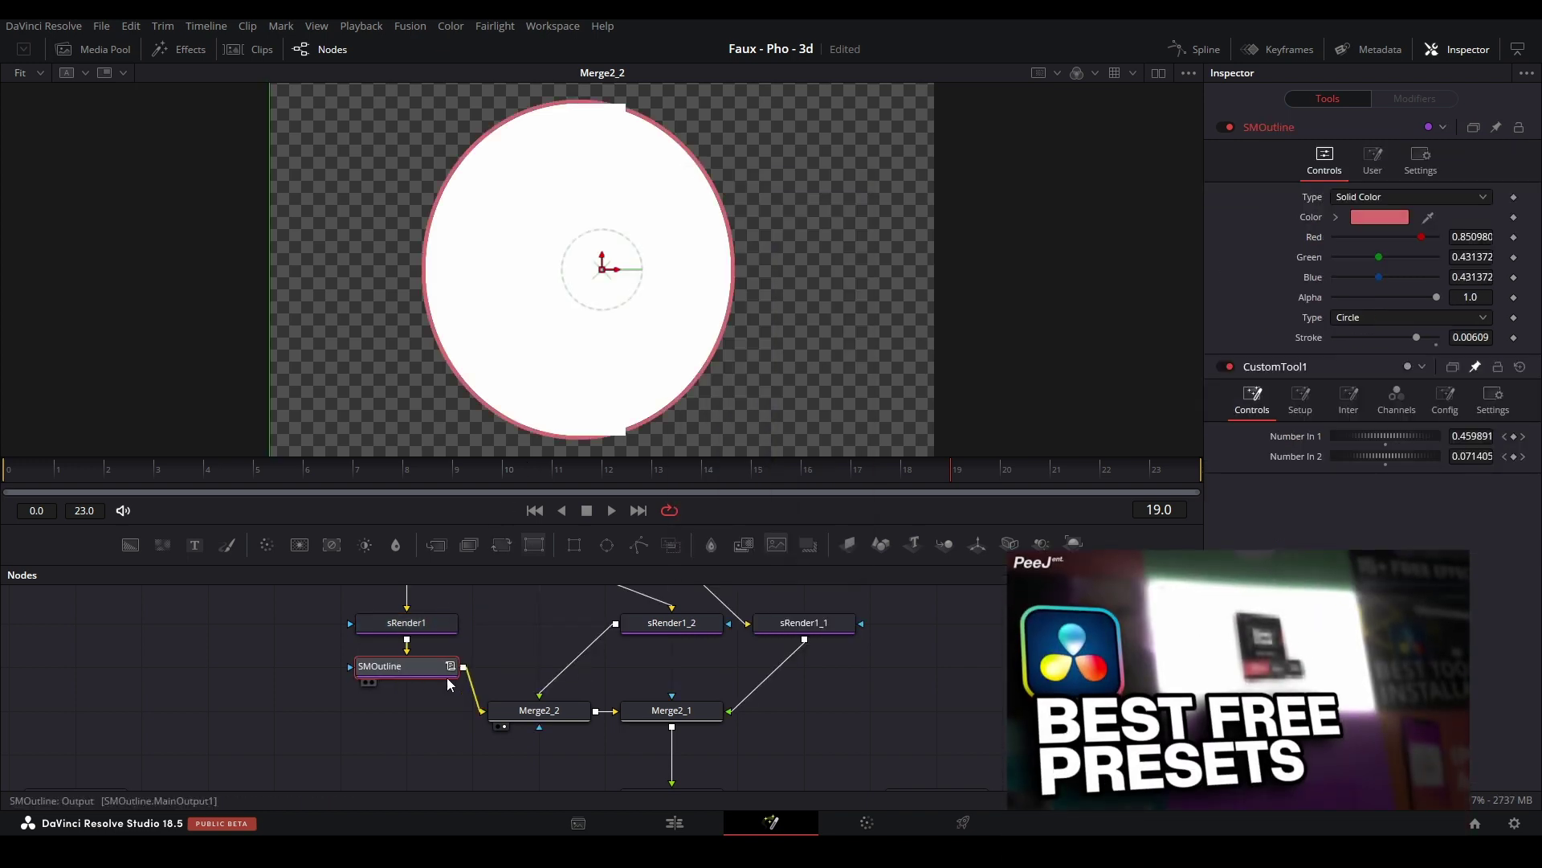
pyautogui.moveTo(560, 642); pyautogui.dragTo(688, 631)
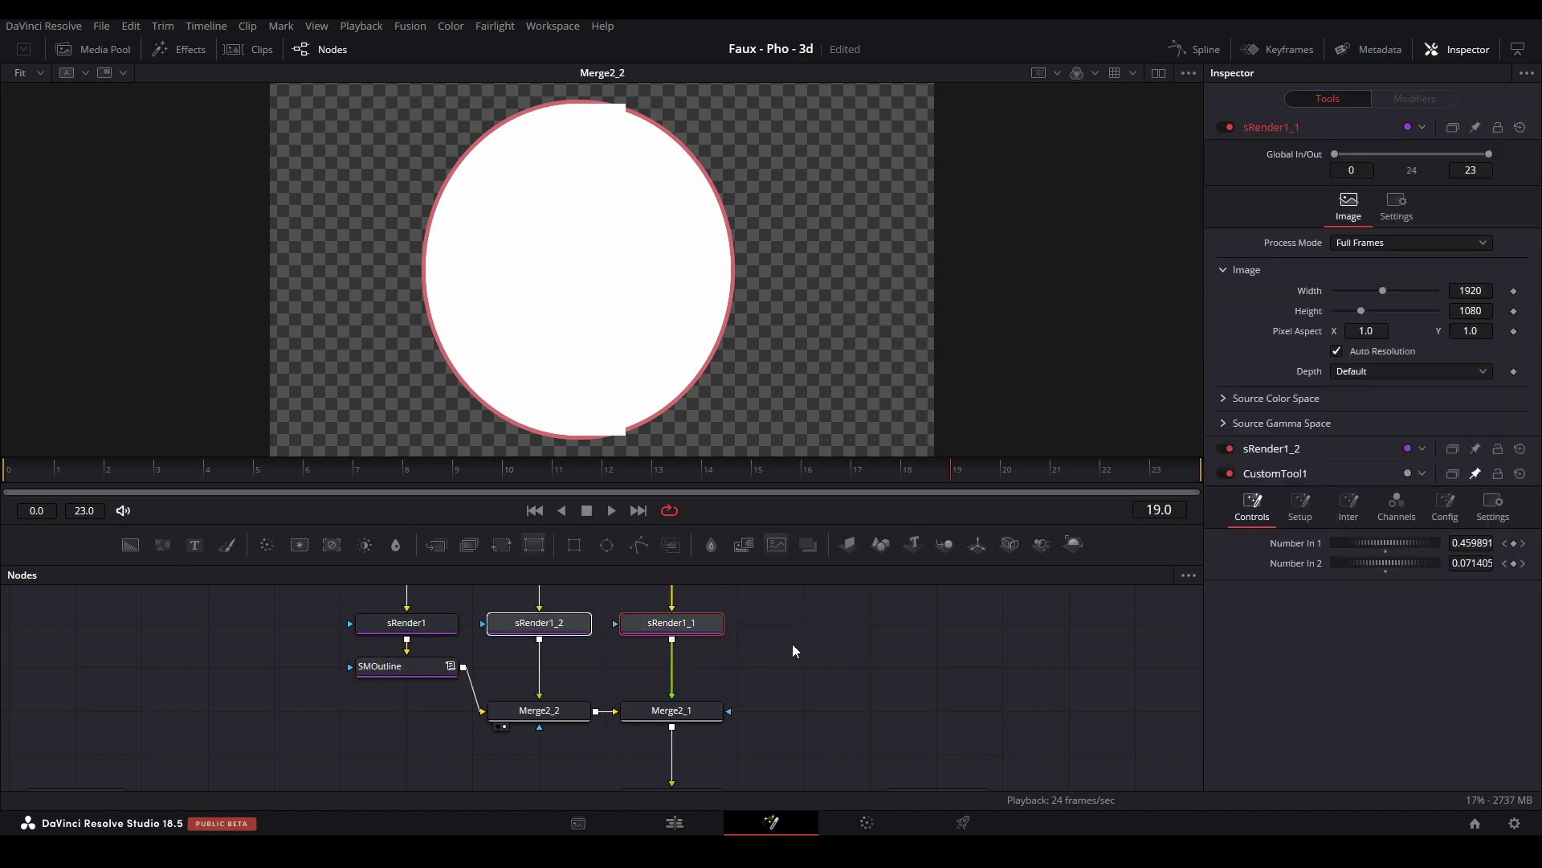
pyautogui.moveTo(792, 644); pyautogui.dragTo(769, 686)
# - Set the SMOutline's solid colour to black
pyautogui.click(419, 708)
pyautogui.click(1334, 218)
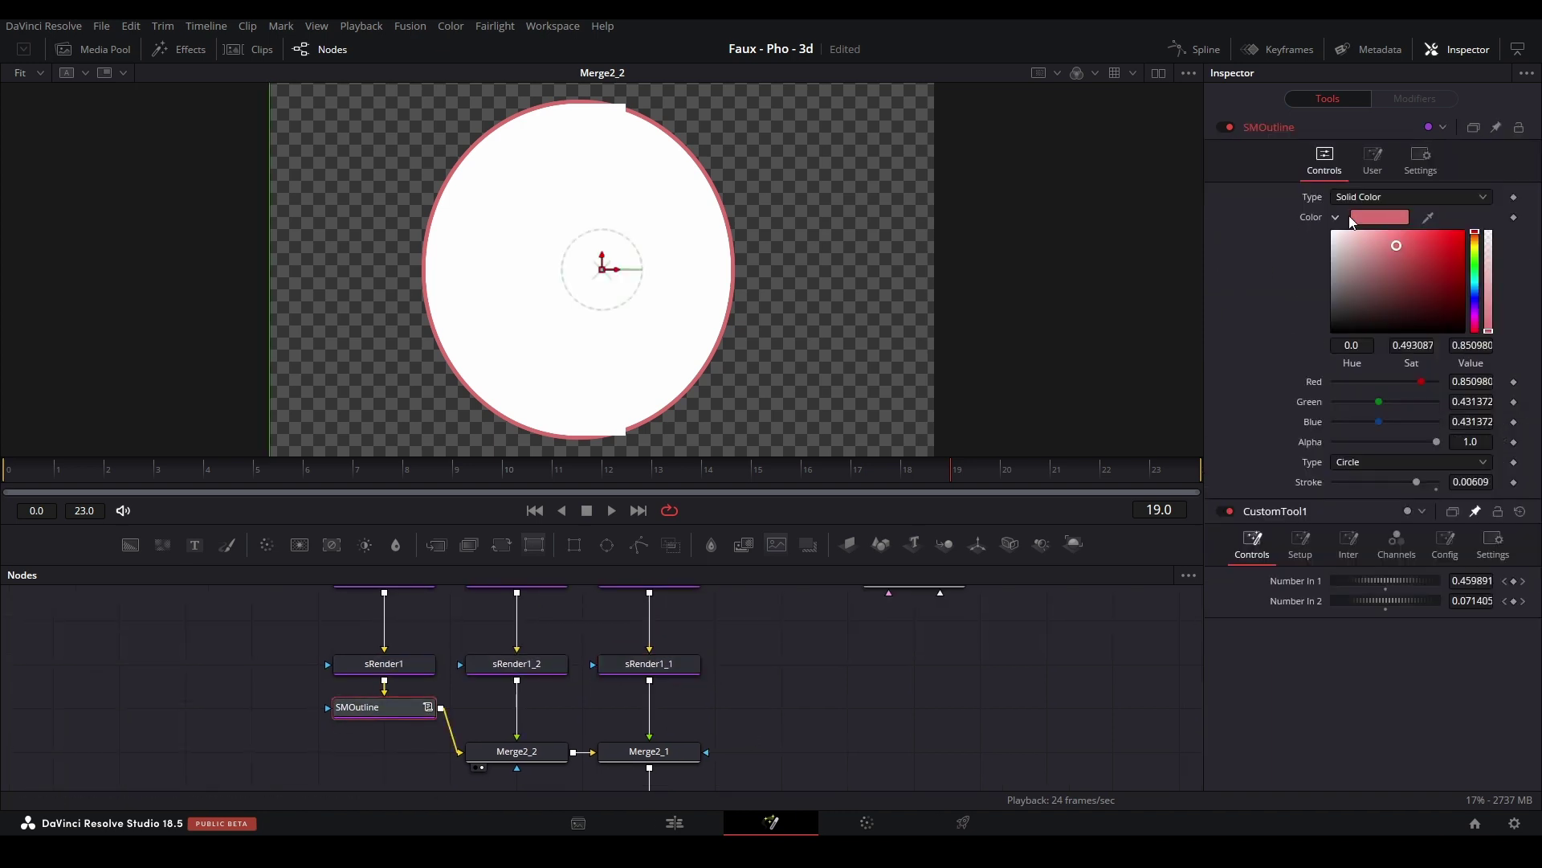
pyautogui.moveTo(1382, 274); pyautogui.dragTo(828, 696)
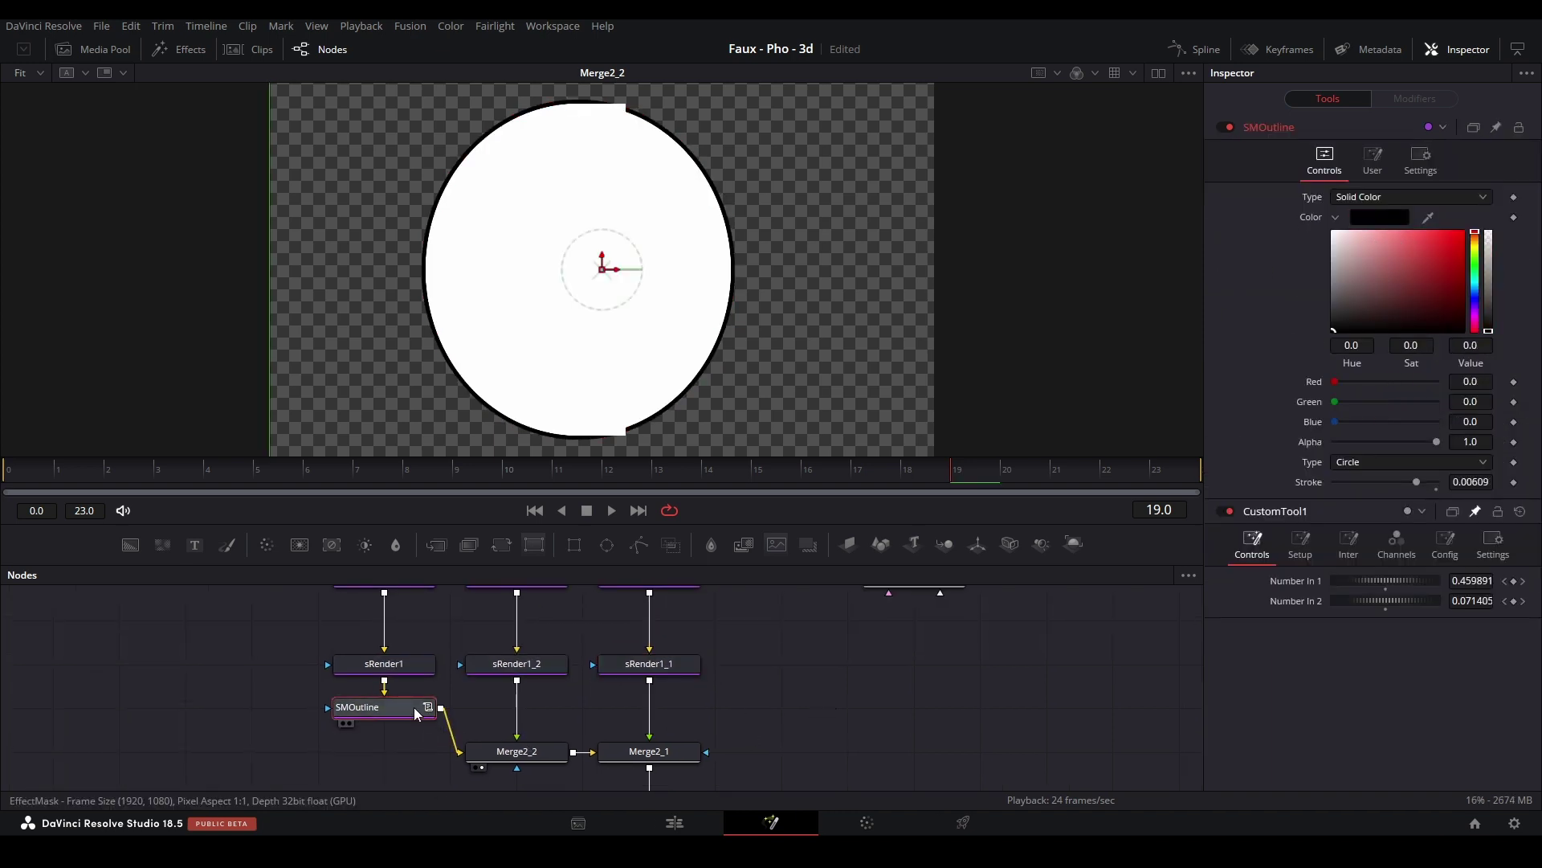
# - Copy the SMOutline onto sRender1_2 and sRender1_1, and check the outlines along the animation
pyautogui.hotkey('ctrl', 'c')
pyautogui.click(540, 672)
pyautogui.hotkey('ctrl', 'v')
pyautogui.click(649, 664)
pyautogui.hotkey('ctrl', 'v')
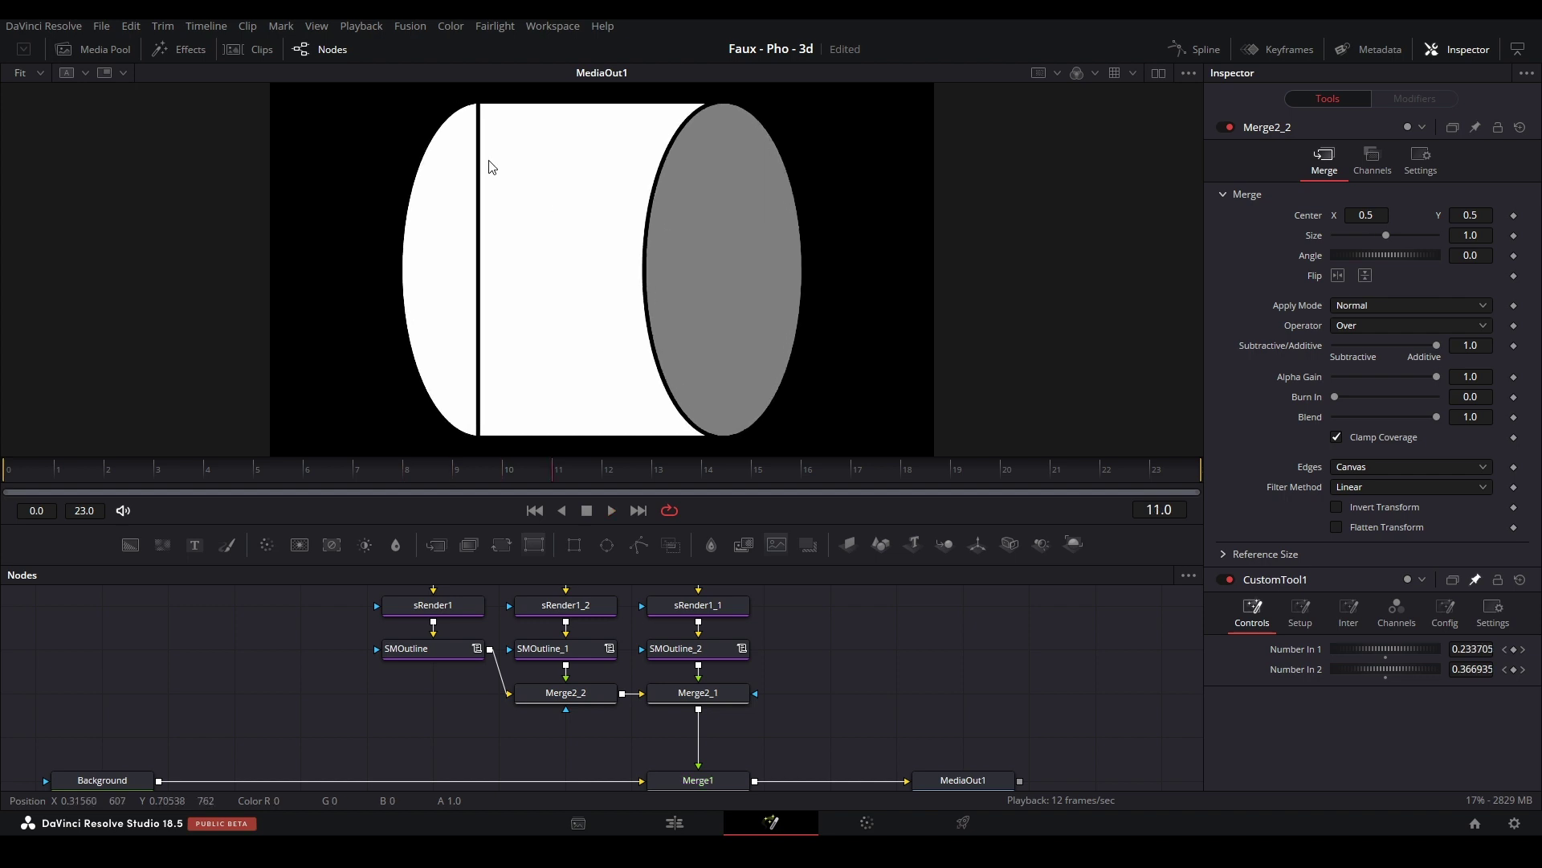
pyautogui.press('space')
pyautogui.moveTo(422, 472)
pyautogui.mouseDown()
pyautogui.moveTo(244, 489)
pyautogui.moveTo(436, 471)
pyautogui.mouseUp()
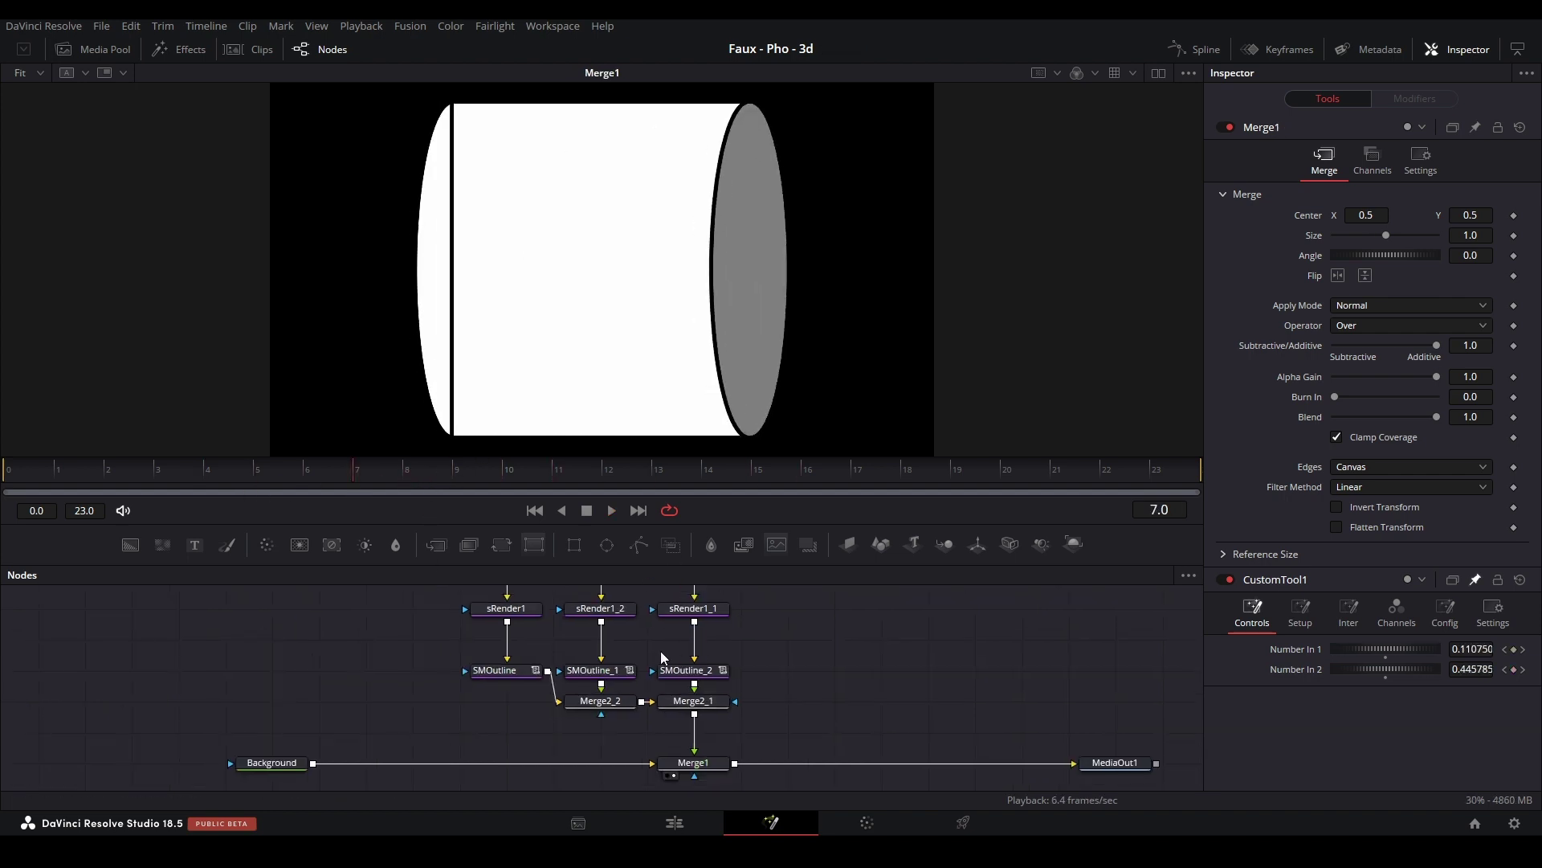
# - Merge sRender1 with sRender1_2 ahead of SMOutline_1, keeping sRender1 above its own outline node
pyautogui.click(608, 634)
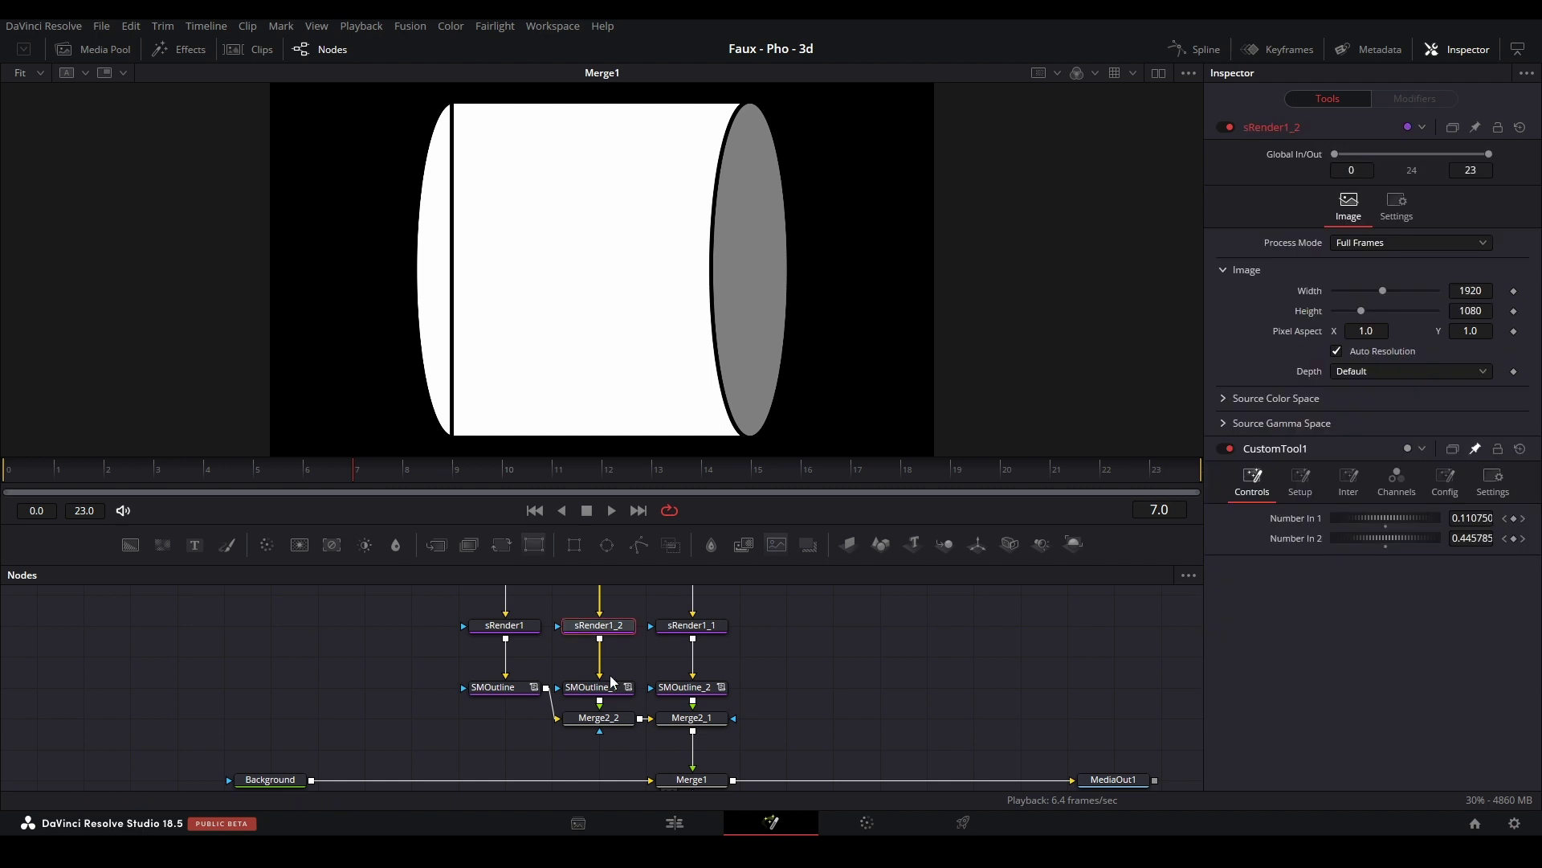
pyautogui.hotkey('ctrl', 'v')
pyautogui.moveTo(522, 628); pyautogui.dragTo(593, 662)
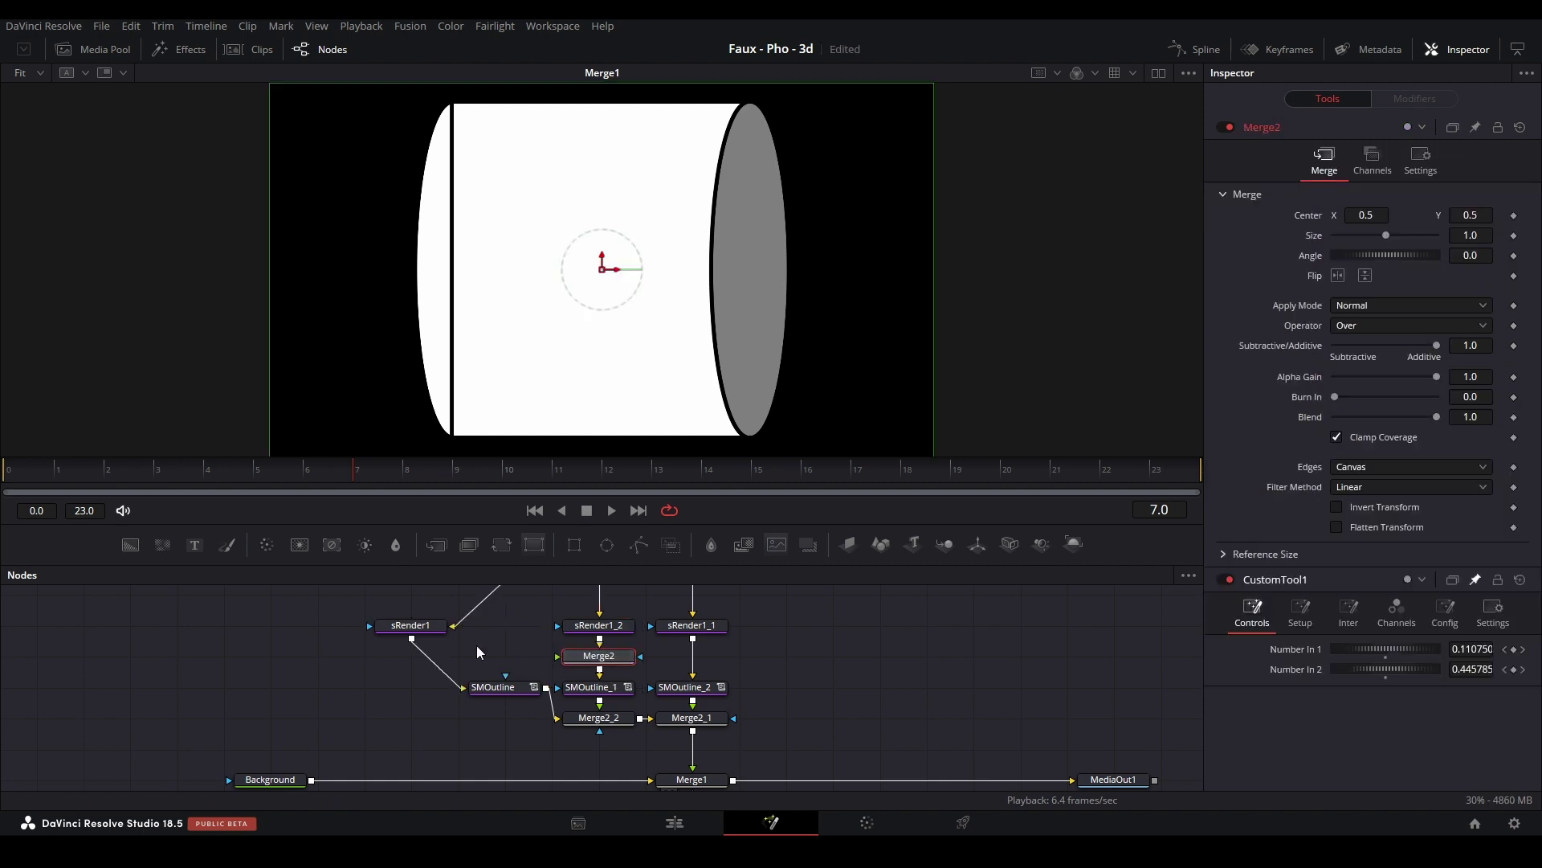
pyautogui.moveTo(400, 618); pyautogui.dragTo(495, 618)
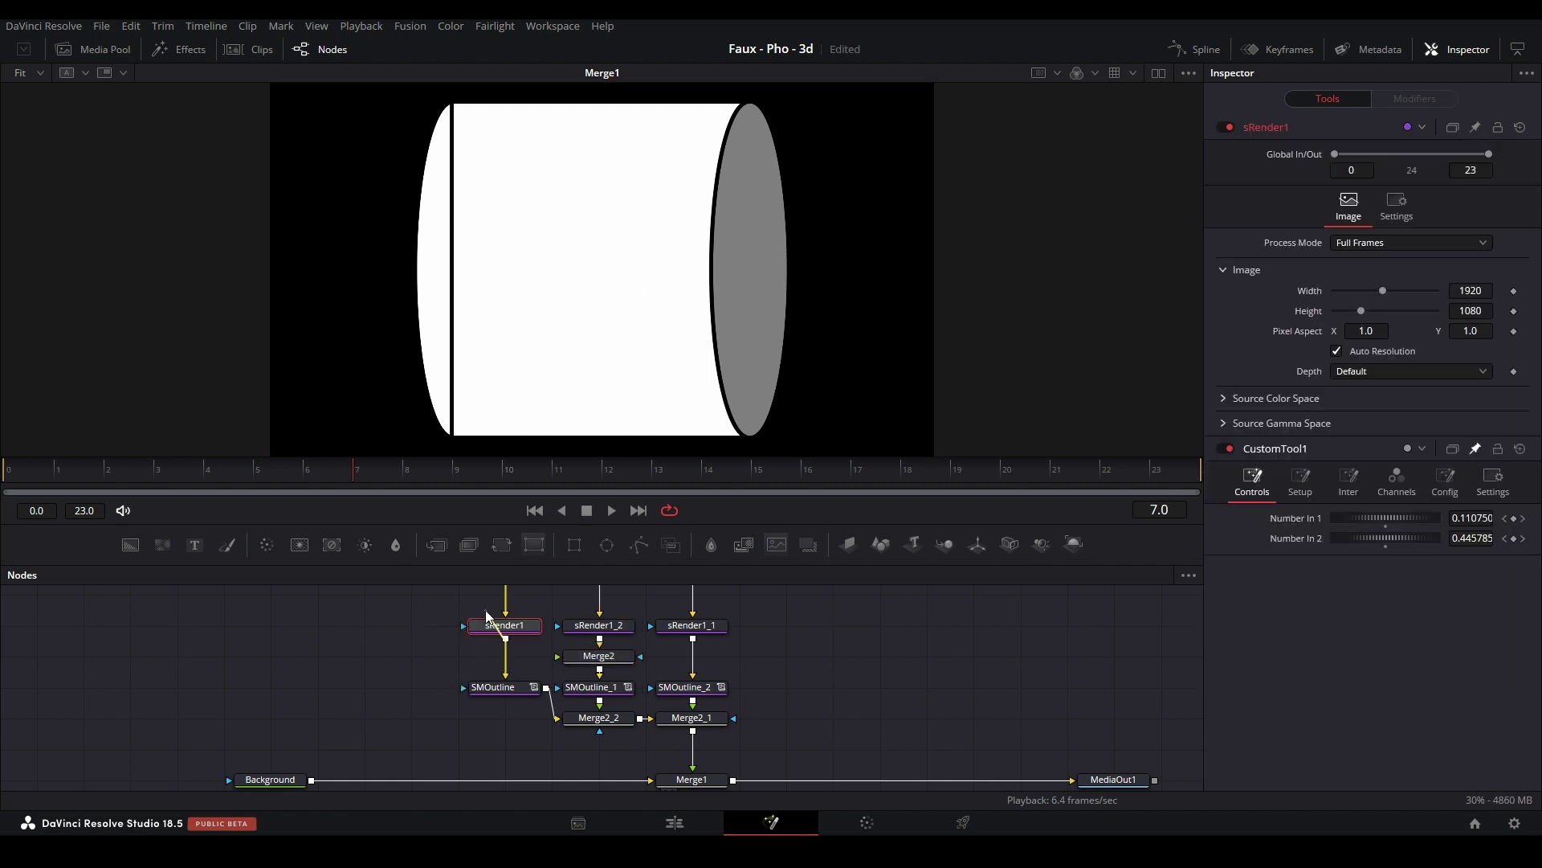
# - Examine the outputs of Merge2, SMOutline_1 and Merge2_2 one after another in the viewer
pyautogui.click(587, 658)
pyautogui.press('2')
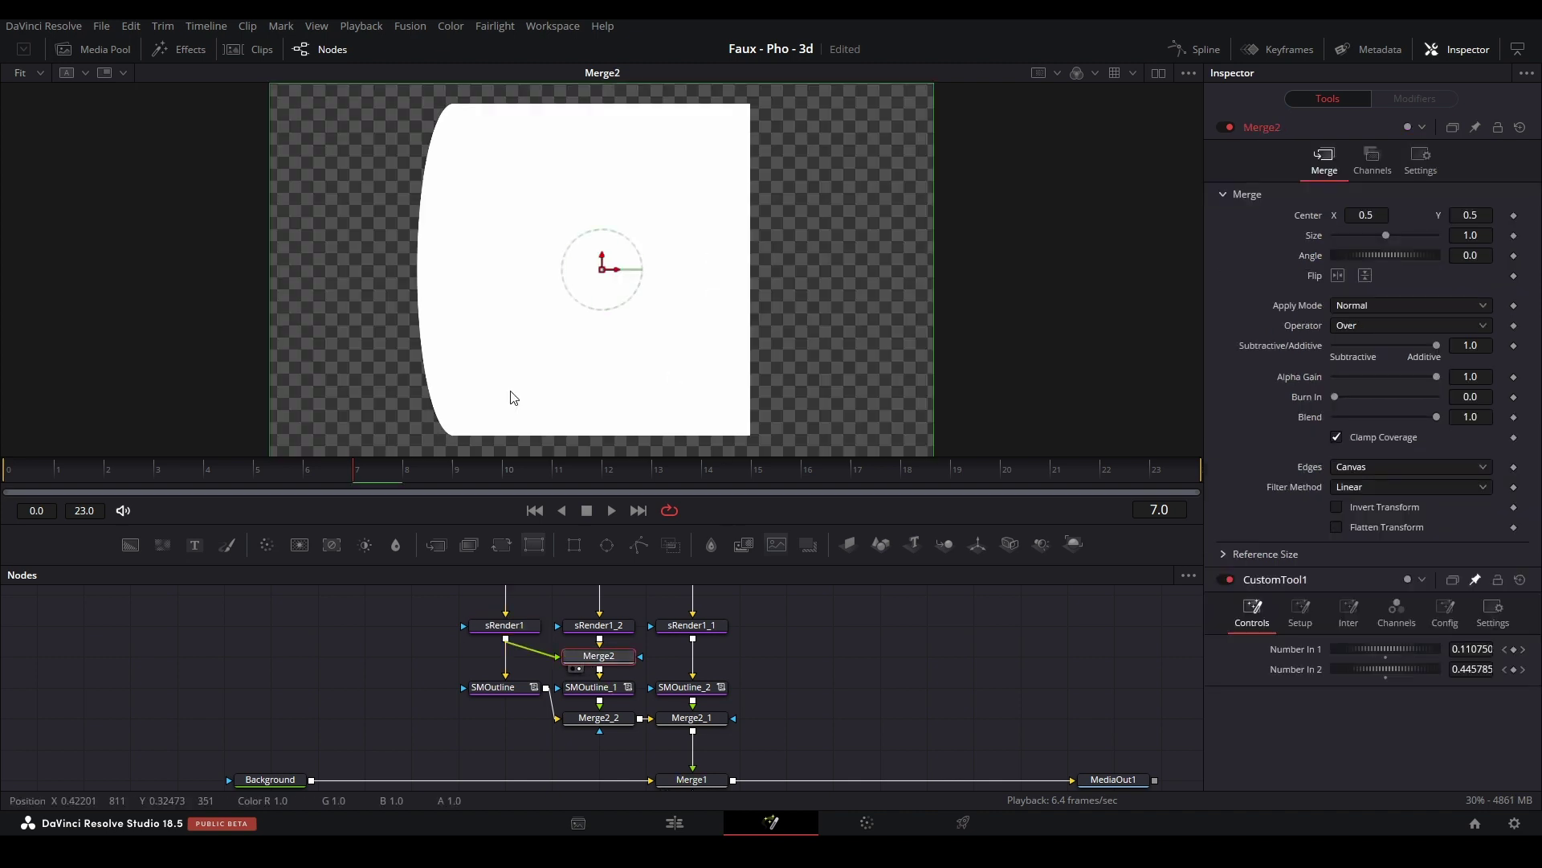
pyautogui.click(612, 687)
pyautogui.press('2')
pyautogui.click(594, 719)
pyautogui.press('2')
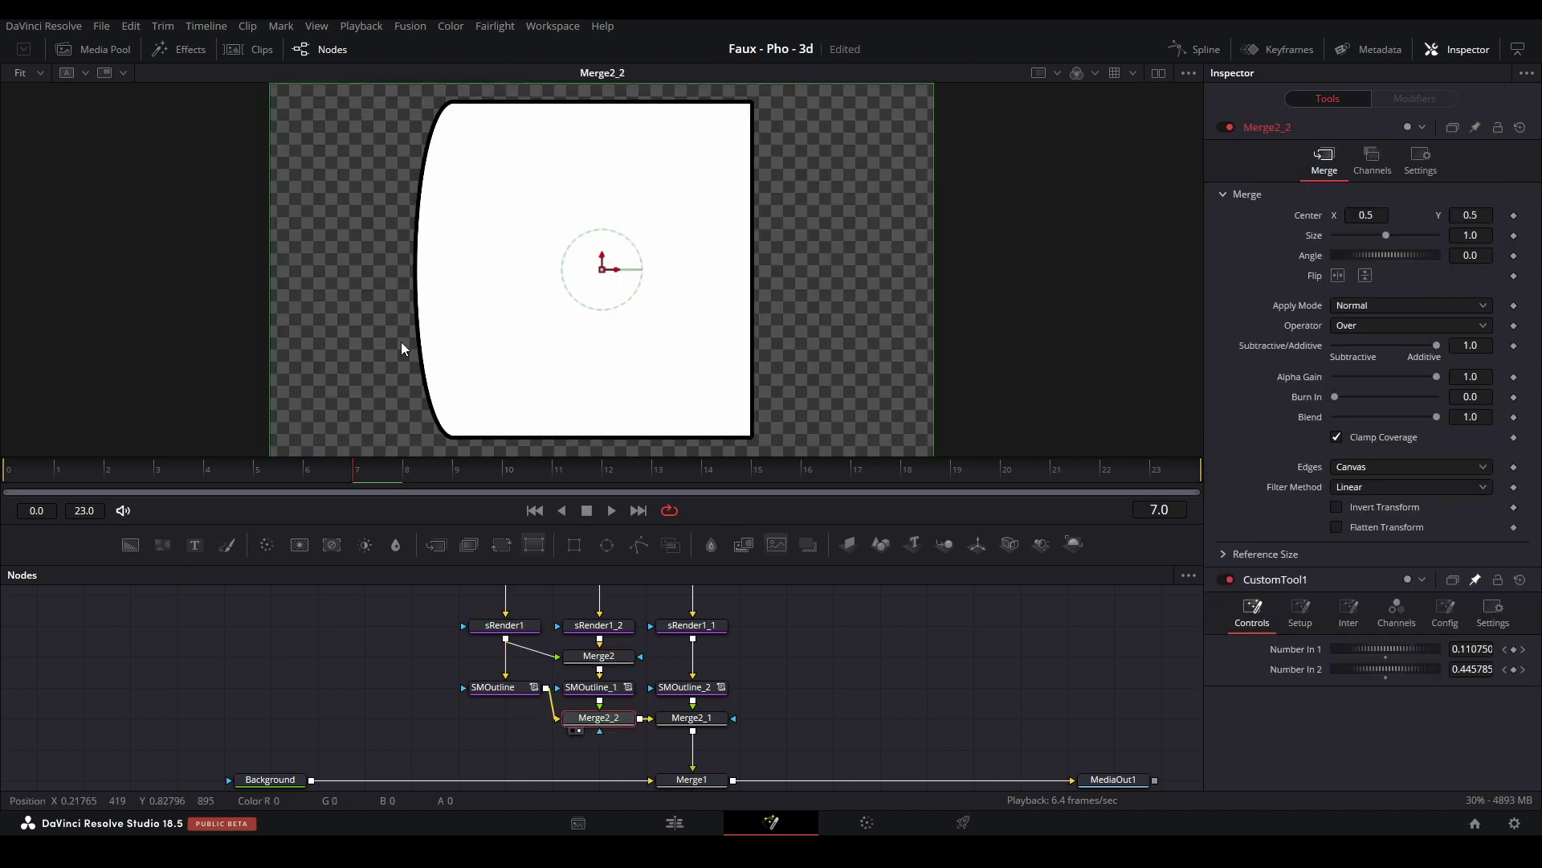
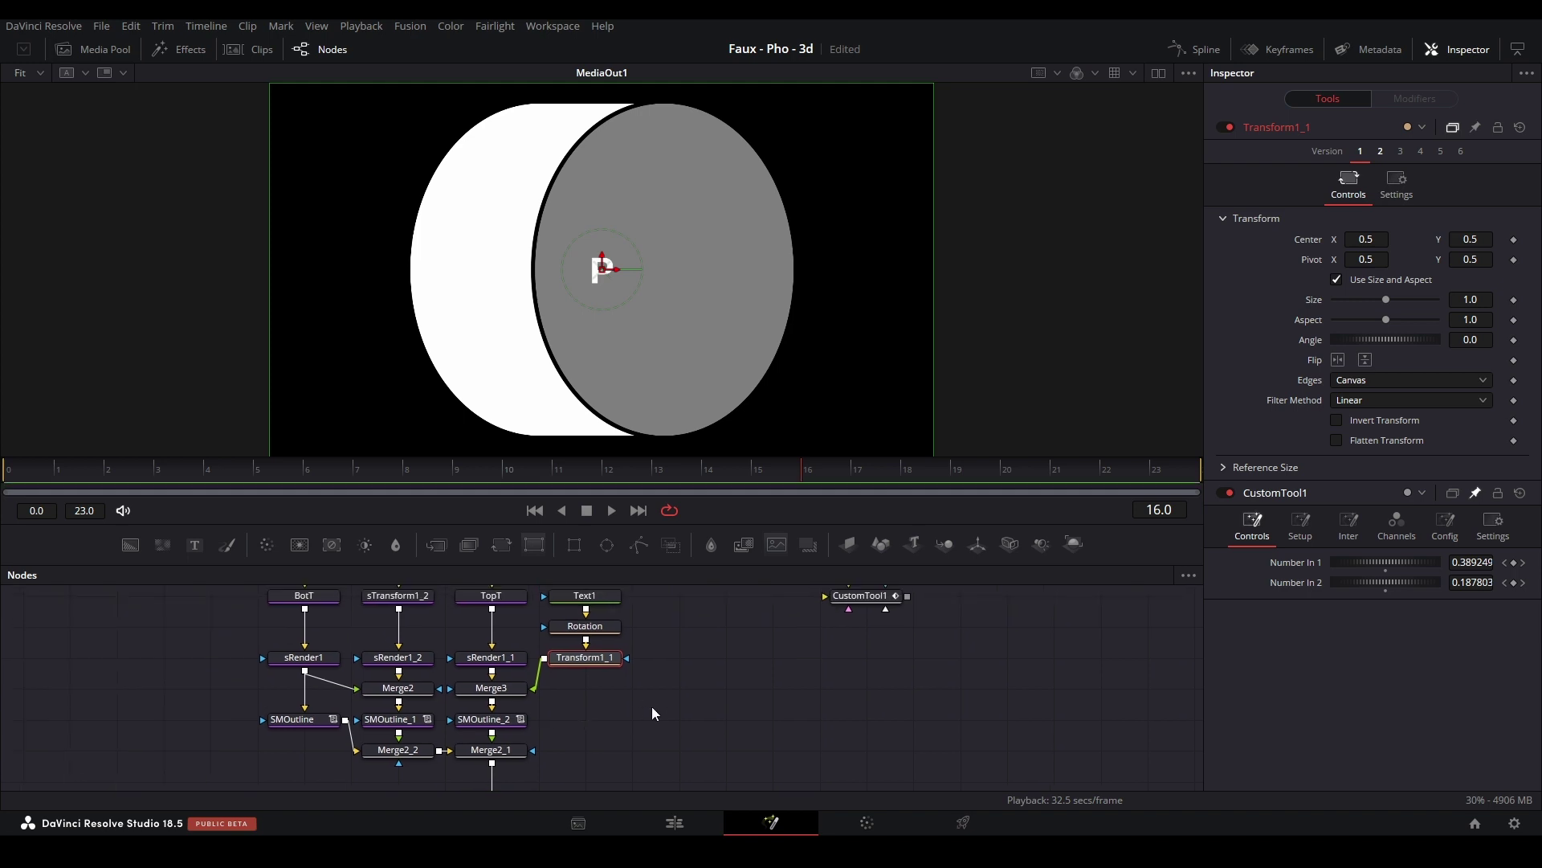
# - Enlarge the letter P in Text1 to a size of 0.1864
pyautogui.scroll(1, 635, 688)
pyautogui.click(585, 619)
pyautogui.moveTo(1478, 441); pyautogui.dragTo(1524, 441)
pyautogui.click(687, 730)
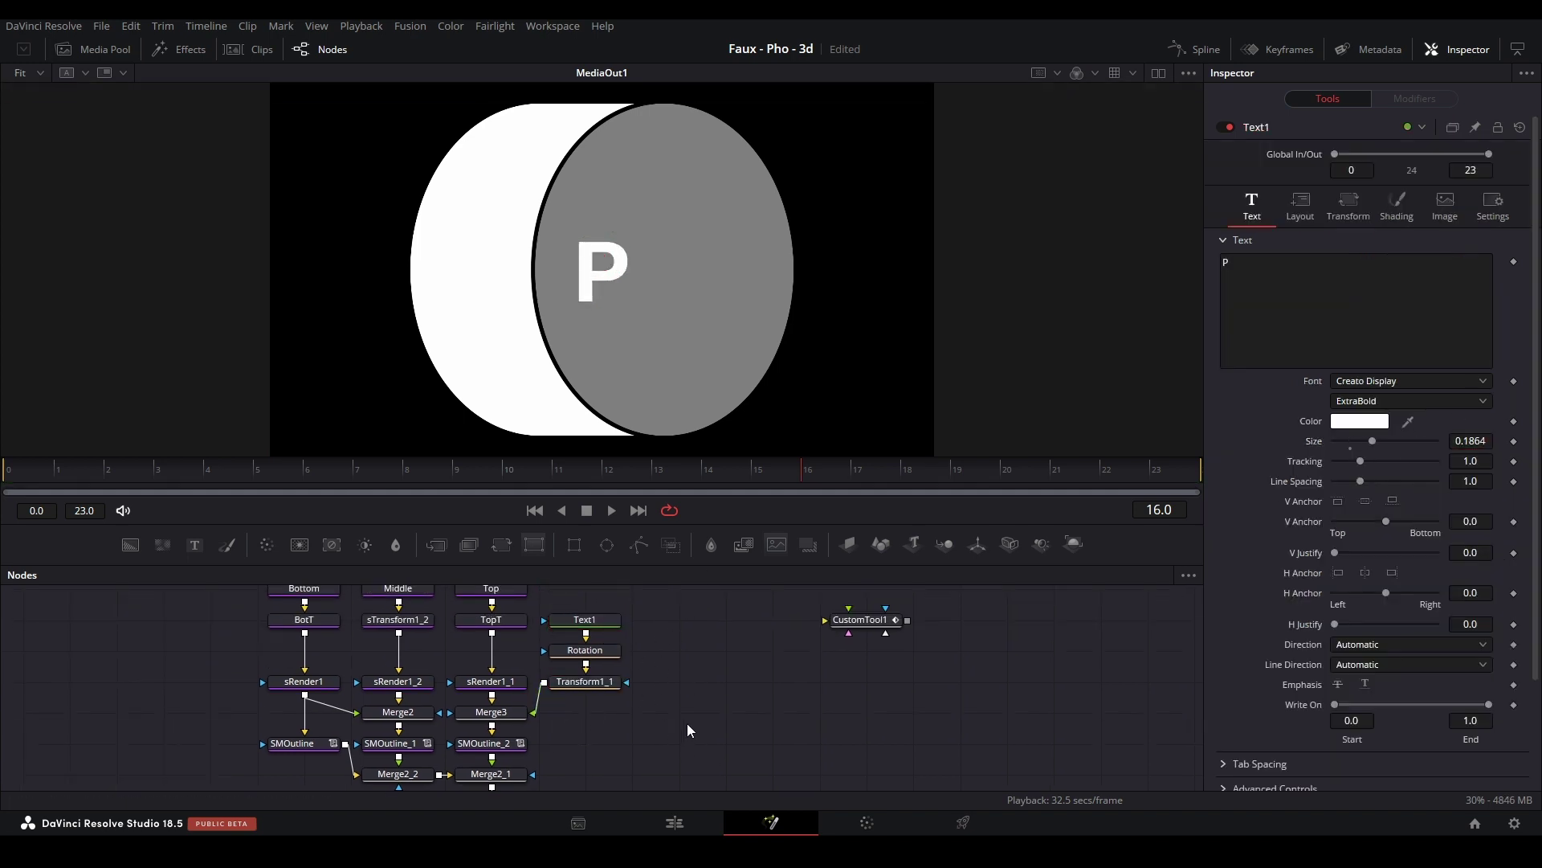
# - Turn off Use Size and Aspect on Transform1_1 and drive its X Size with CustomTool1.NumberIn1*2, testing it in playback
pyautogui.click(604, 683)
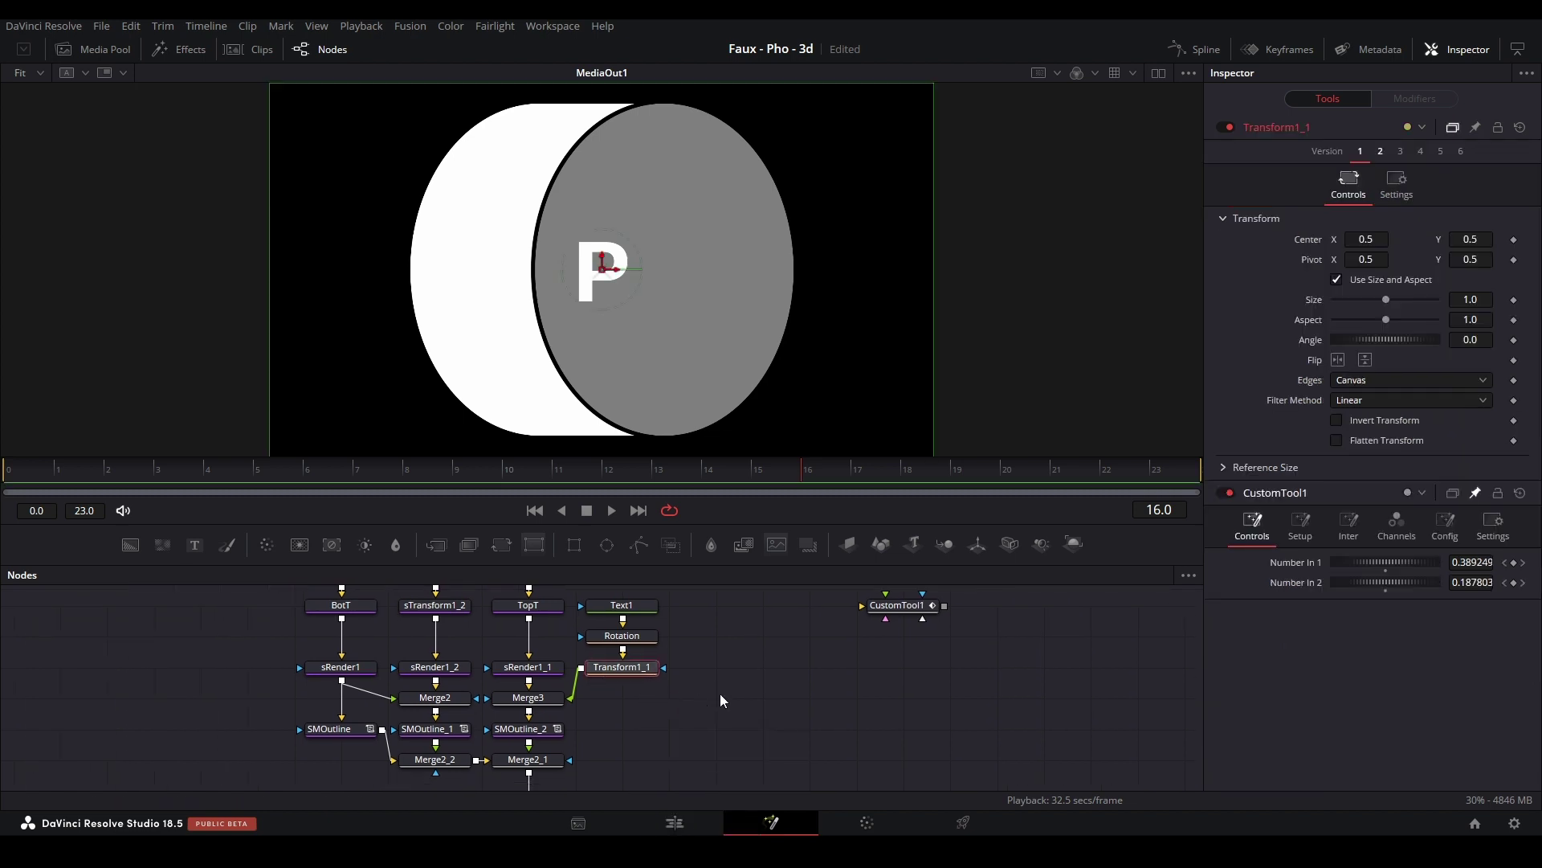
pyautogui.click(1337, 280)
pyautogui.write('=')
pyautogui.press('Return')
pyautogui.moveTo(1339, 319); pyautogui.dragTo(1467, 581)
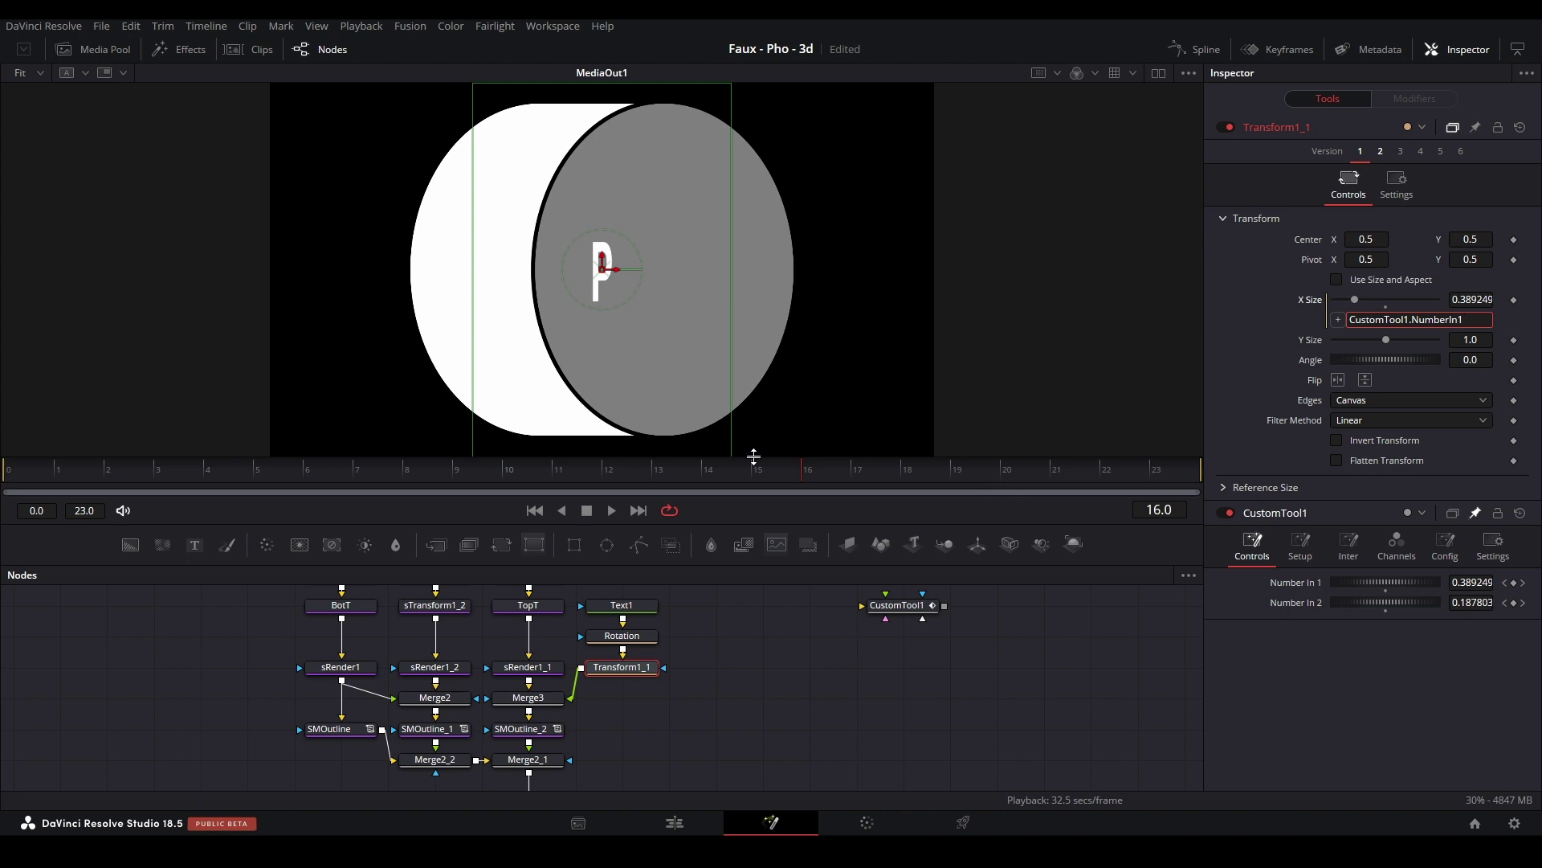
pyautogui.write('*2')
pyautogui.press('Return')
pyautogui.press('space')
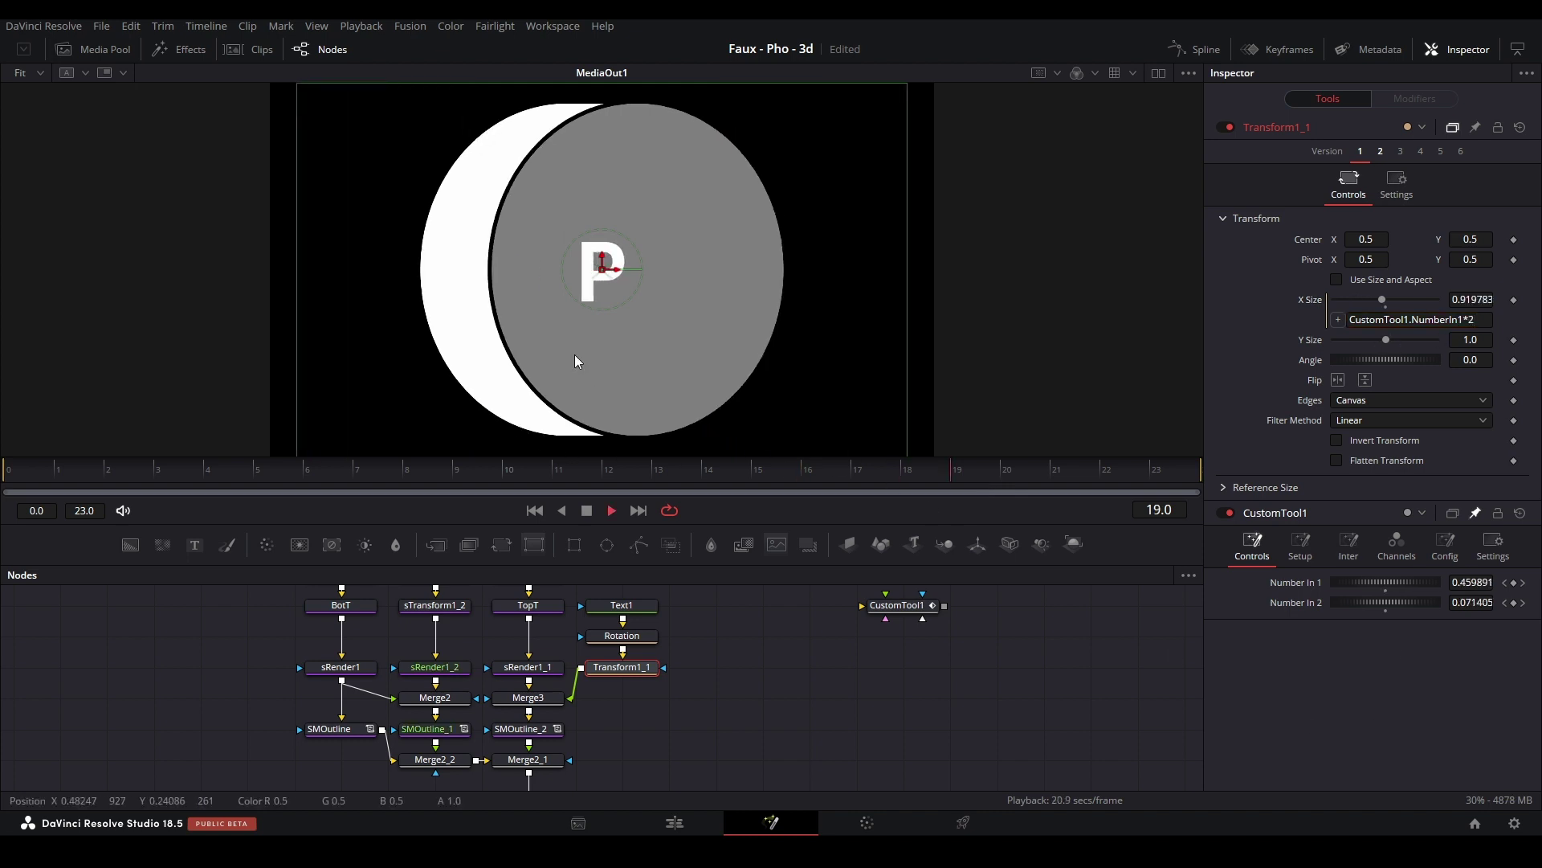
pyautogui.press('space')
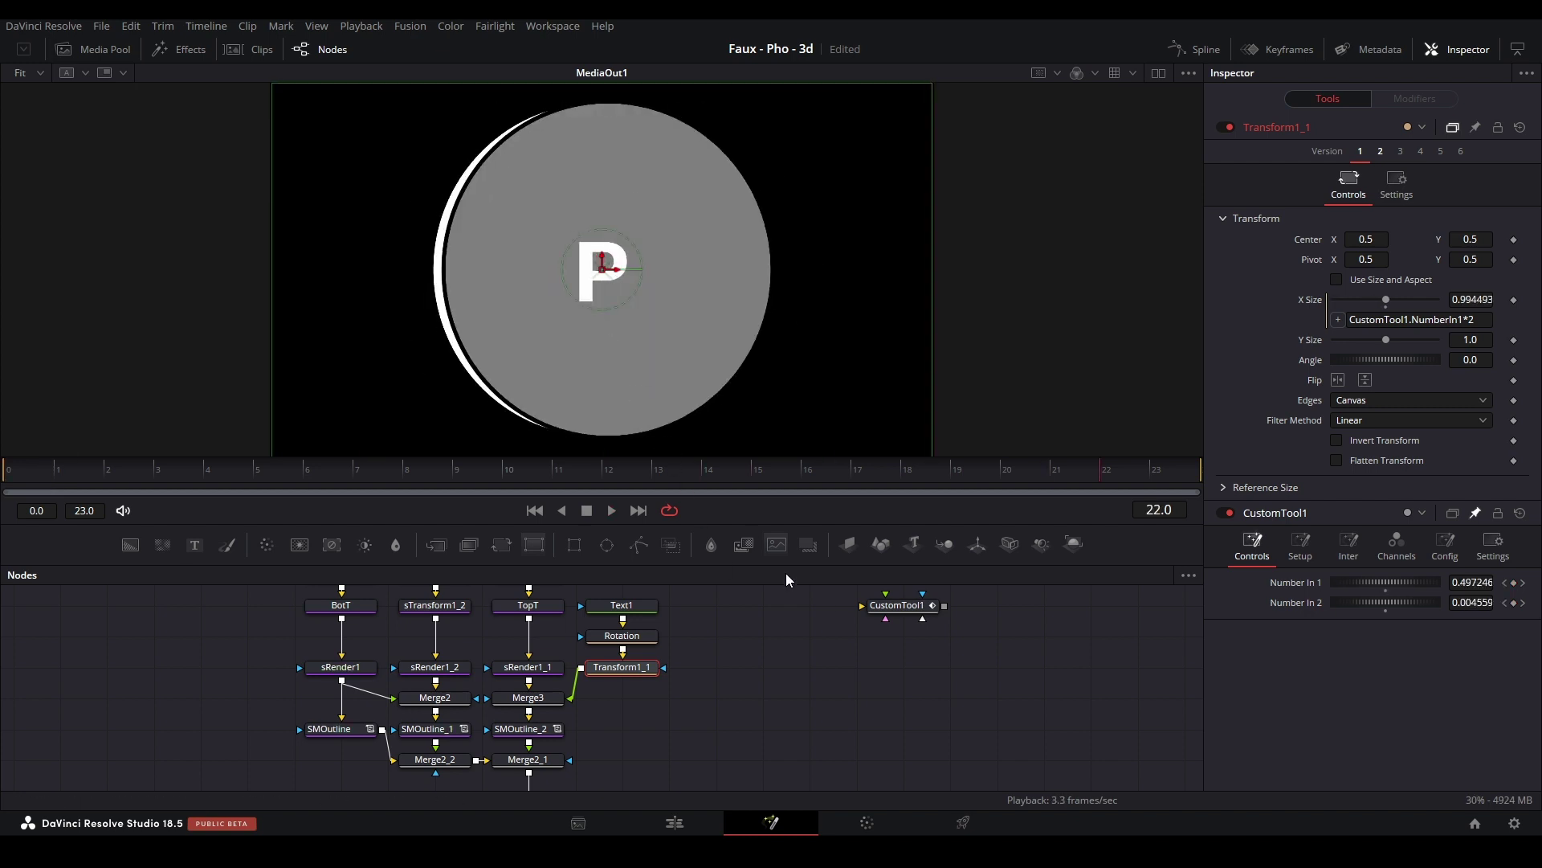
pyautogui.click(95, 474)
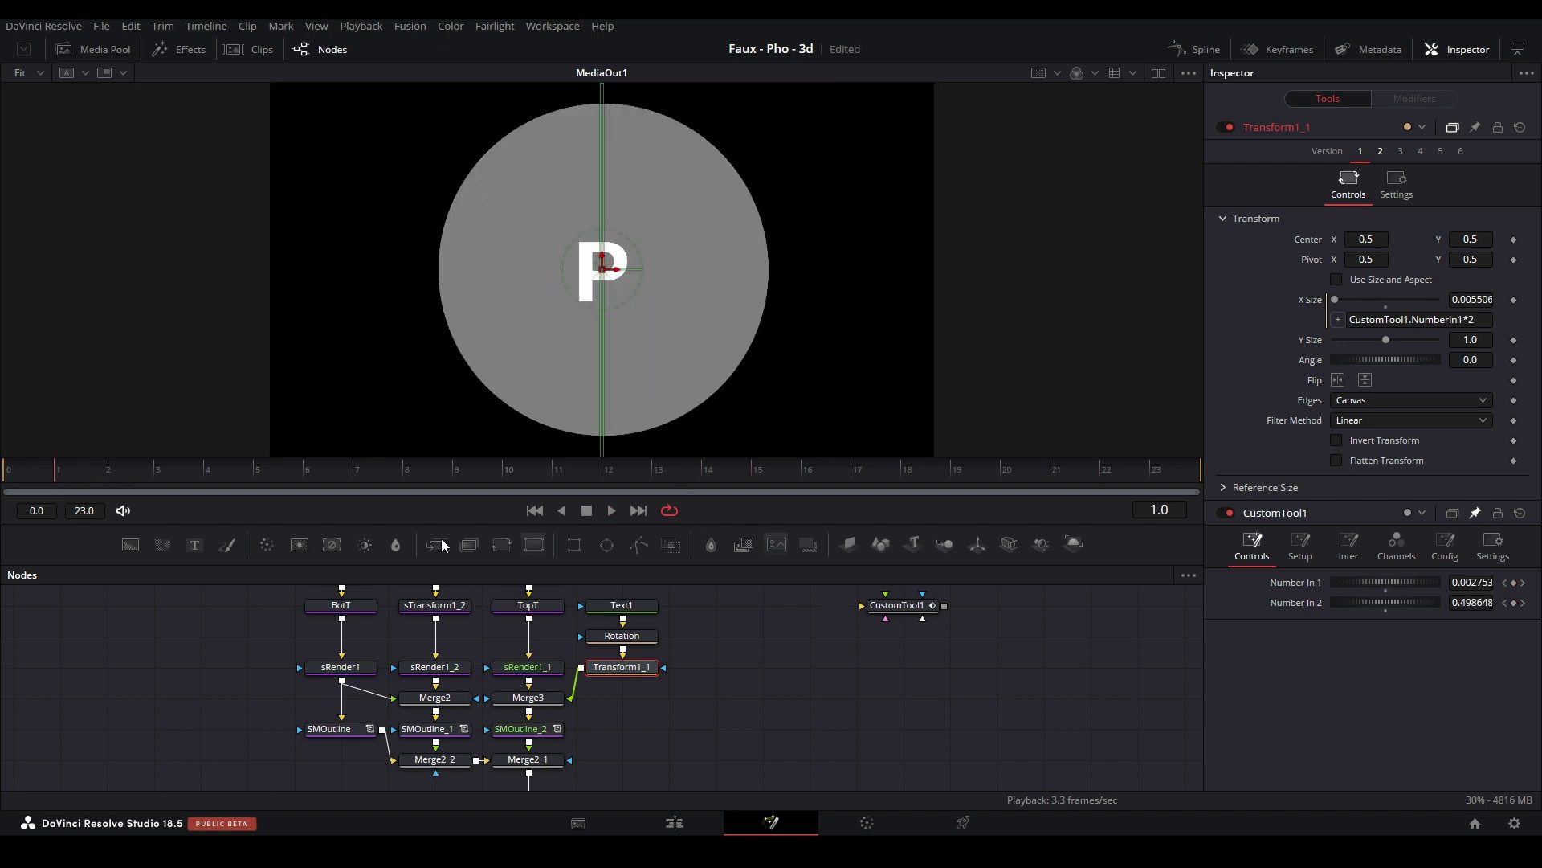
# - Modify Transform1_1's Center with an XY Path and open the modifier's controls with the animation at frame 9
pyautogui.rightClick(1310, 243)
pyautogui.moveTo(1362, 302)
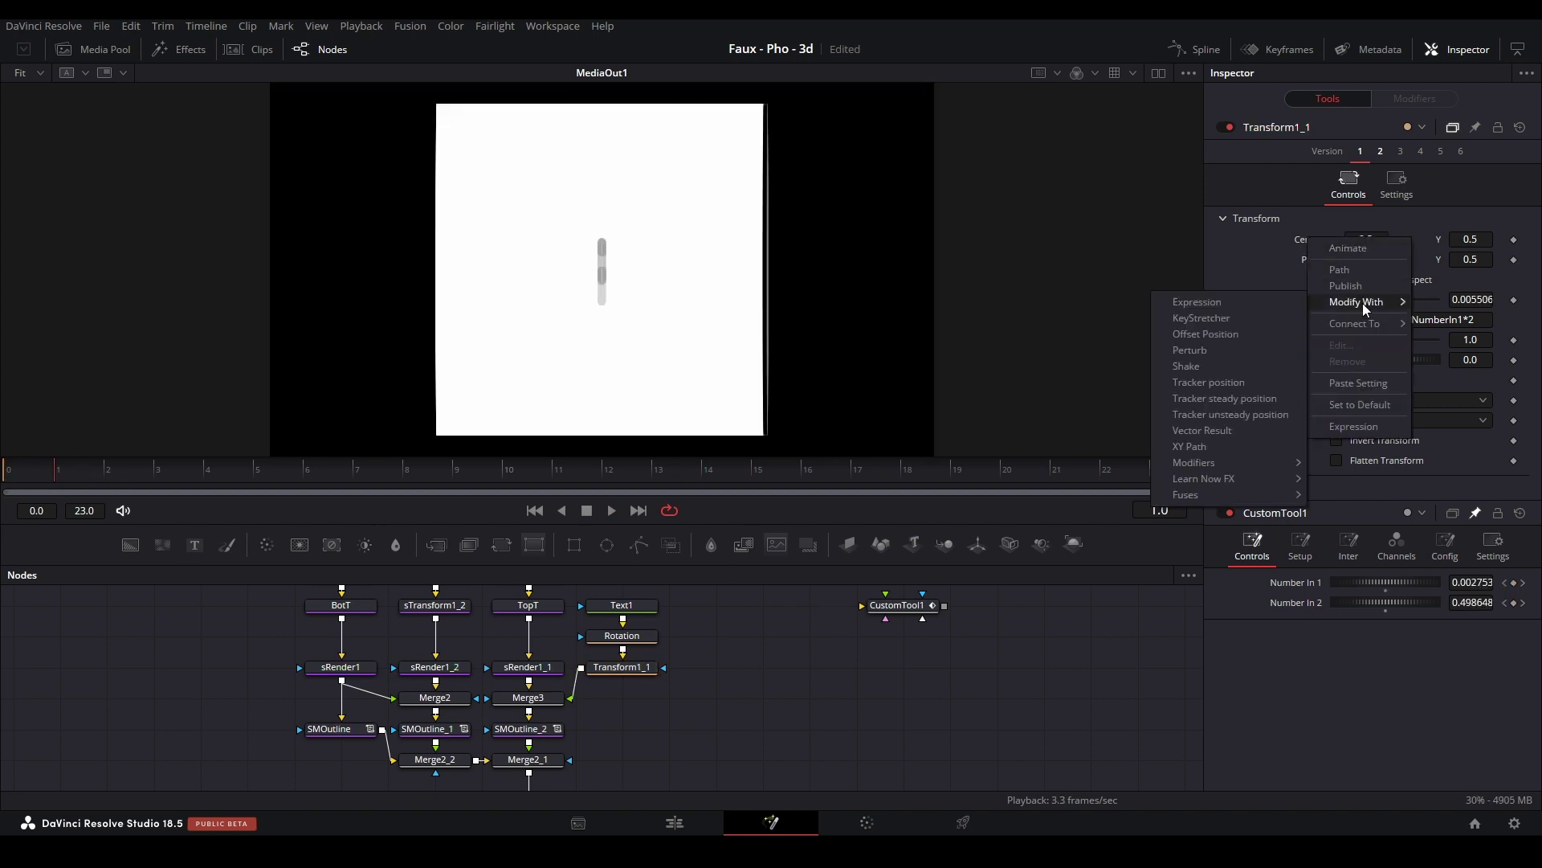
pyautogui.click(1186, 446)
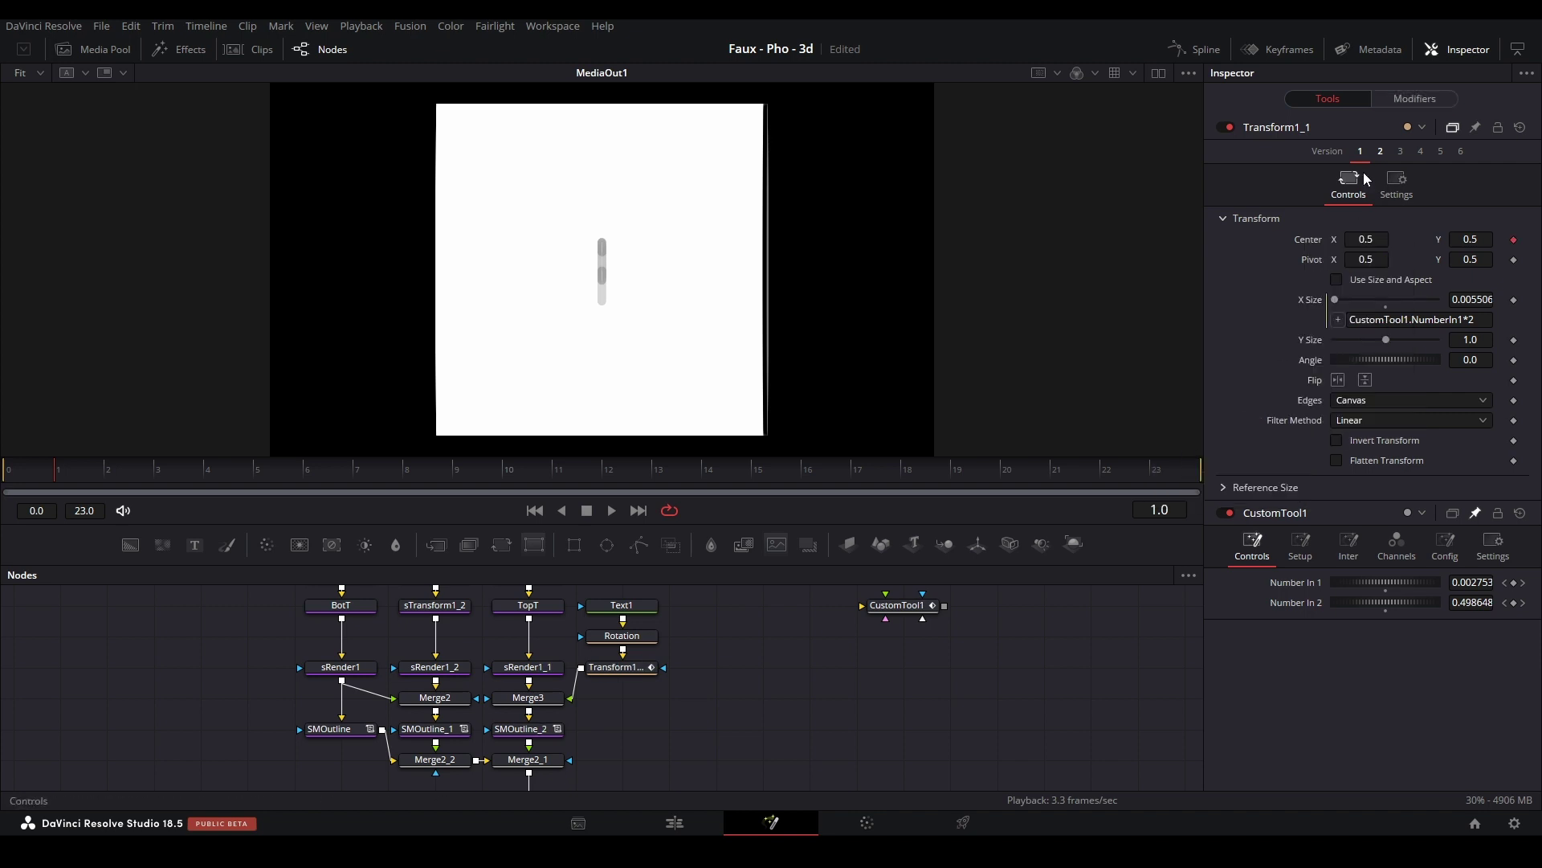
pyautogui.click(1400, 108)
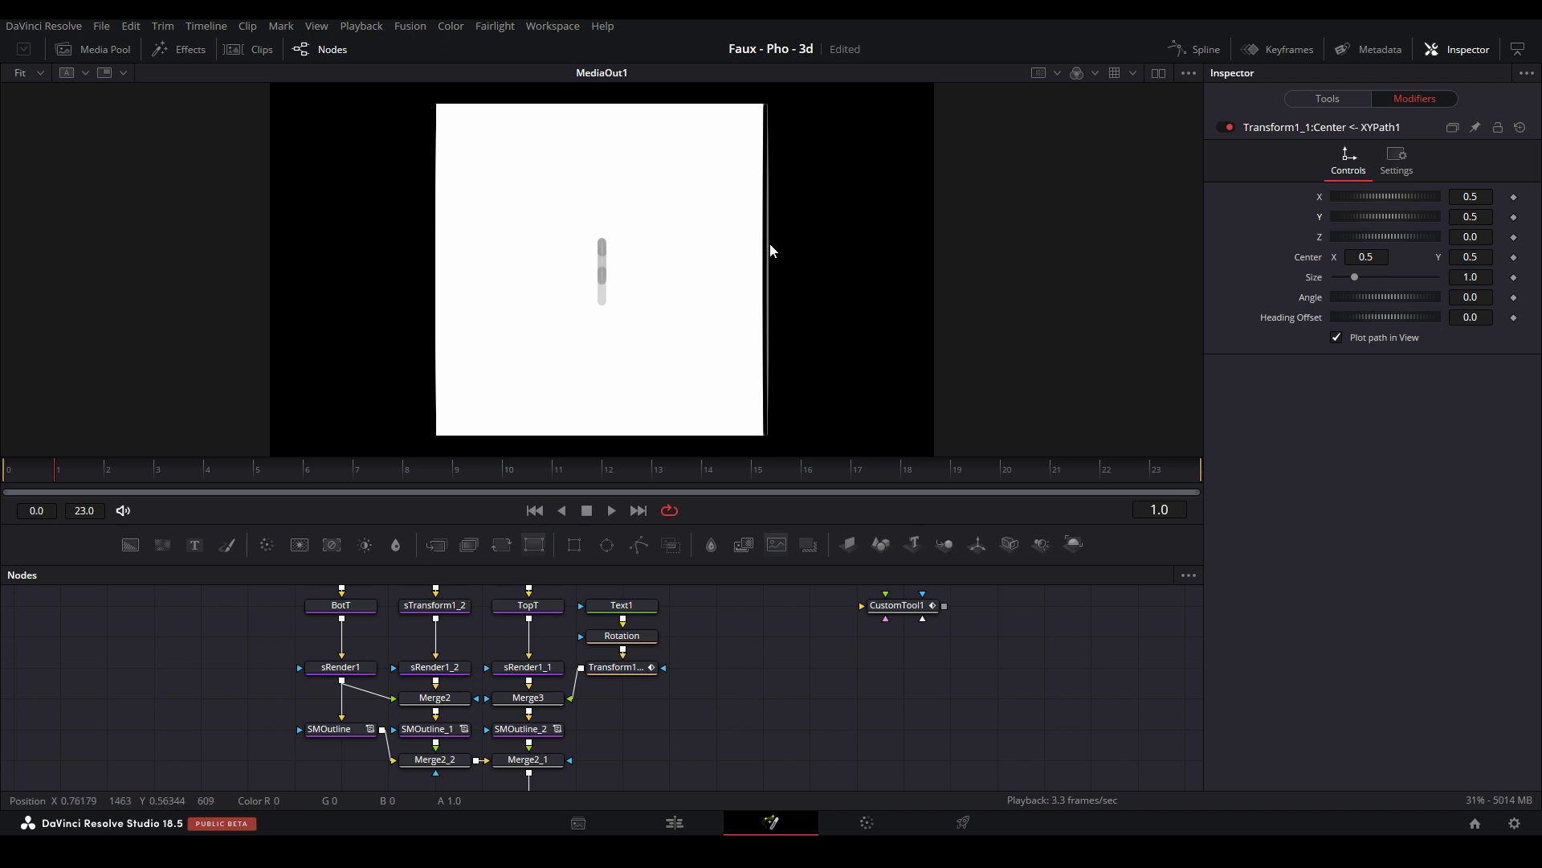
pyautogui.click(441, 480)
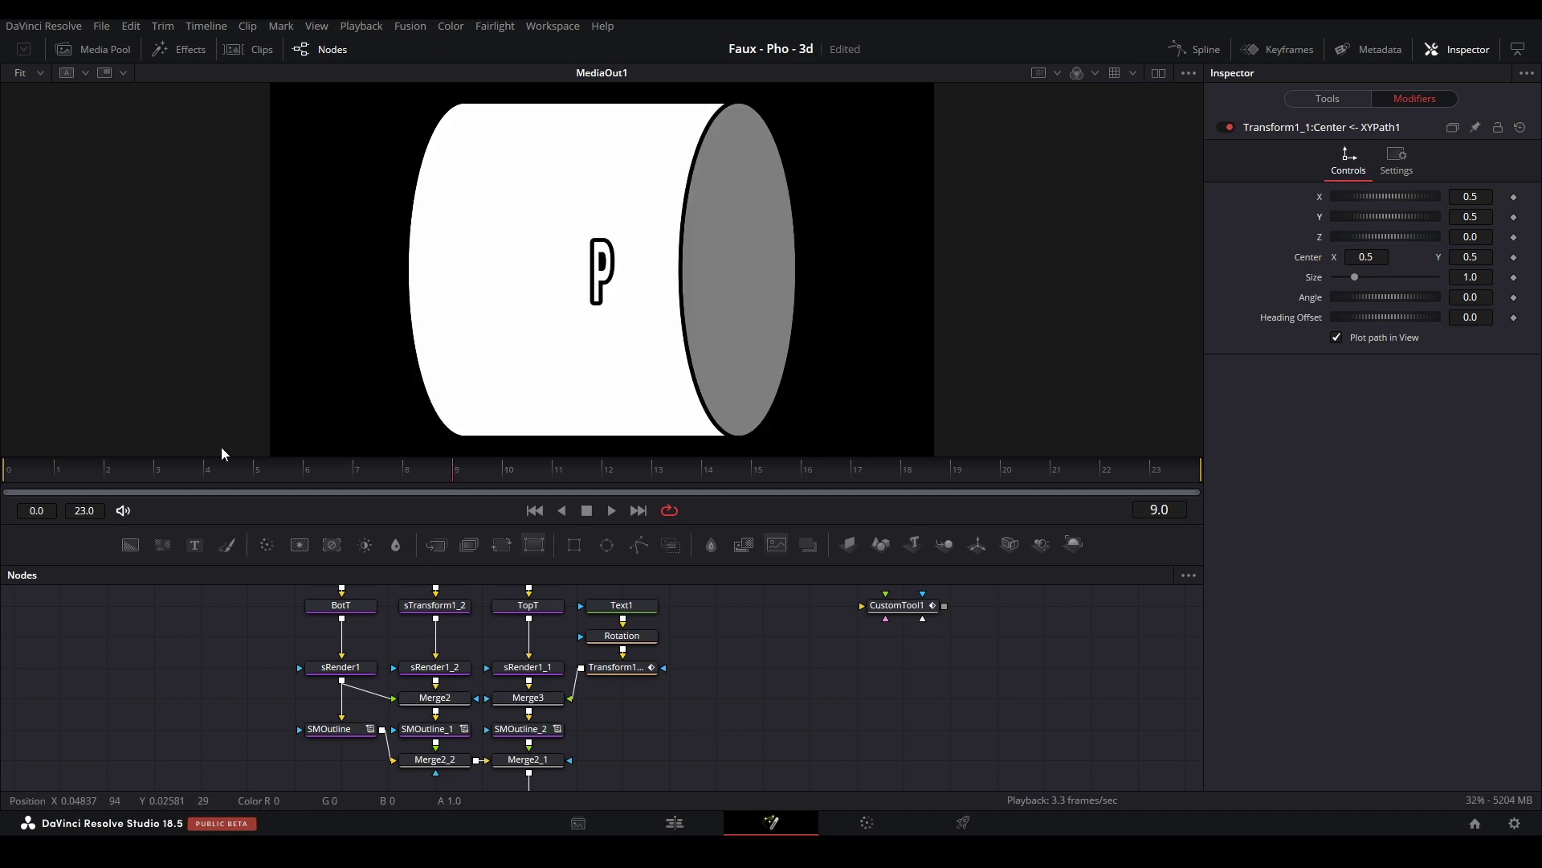
pyautogui.scroll(1, 577, 601)
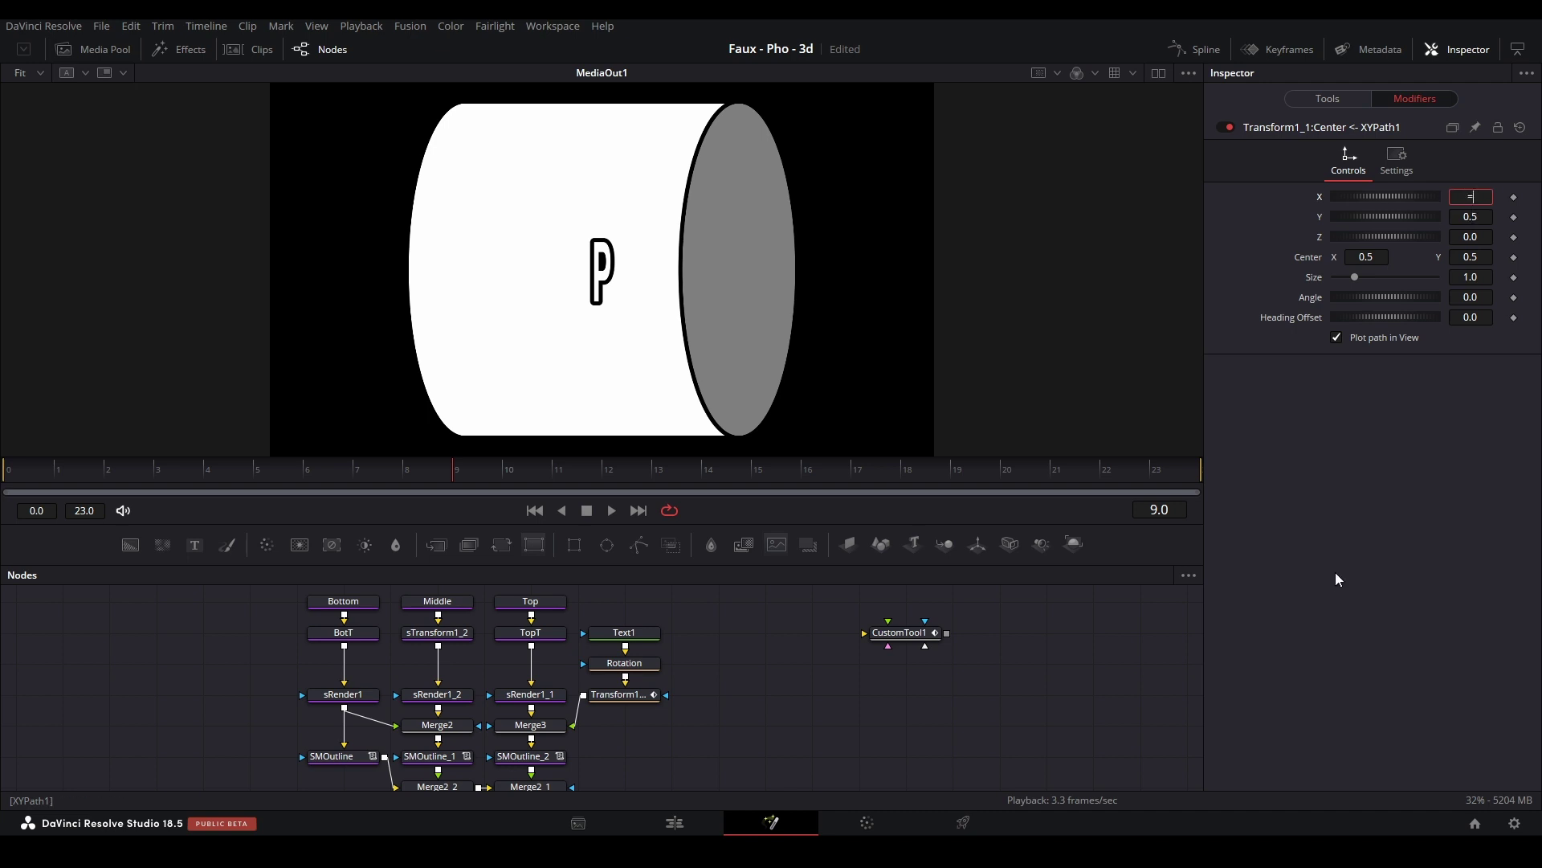
# - Drive XYPath1's X with the expression (Middle.Width/2)+.5 and test the letter's movement in playback, stopping at frame 10
pyautogui.press('Return')
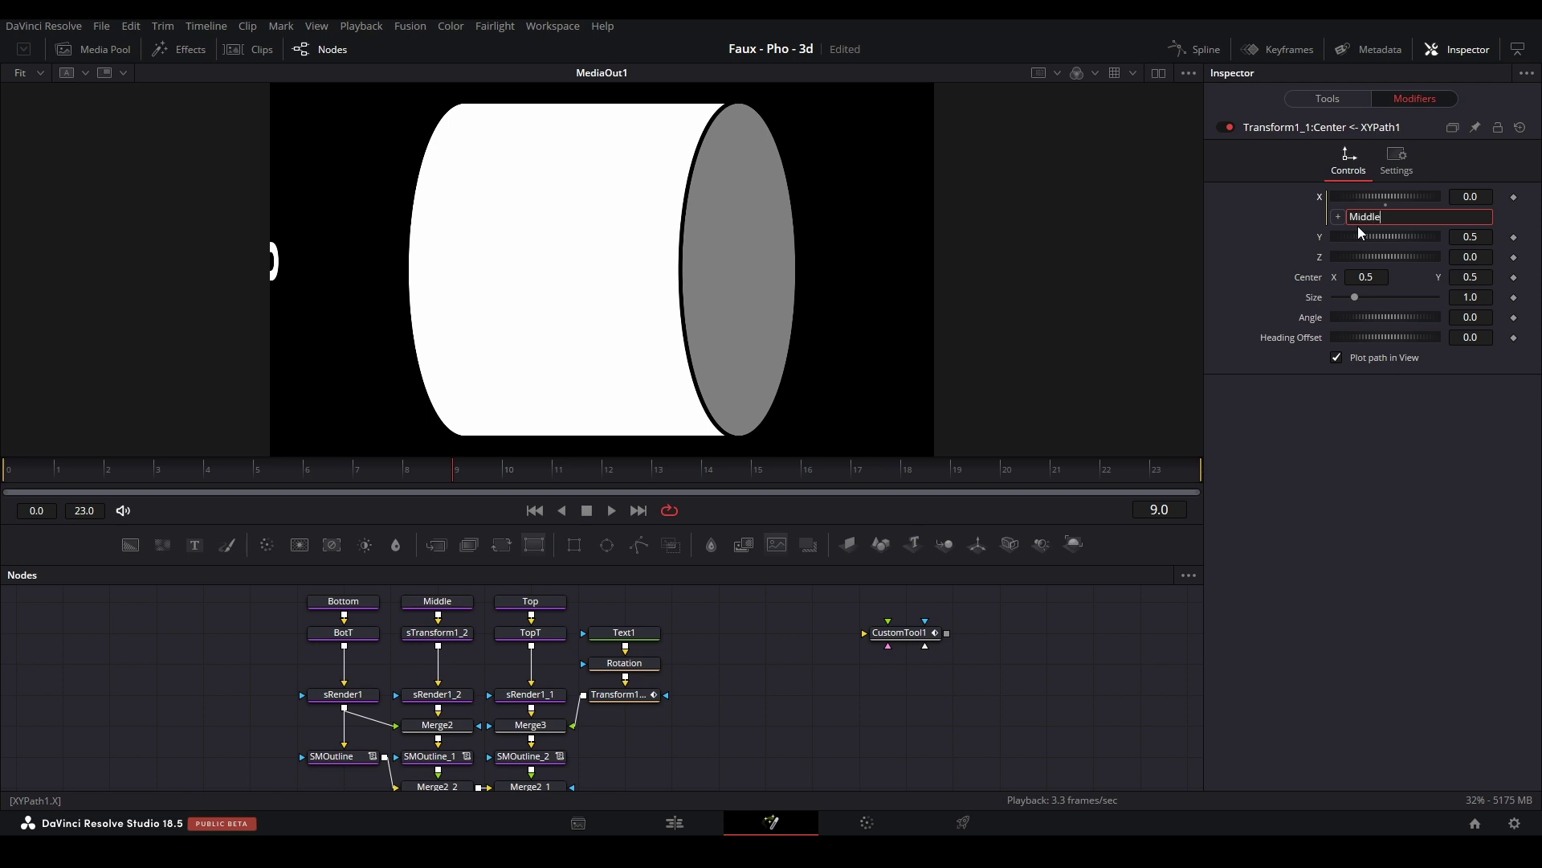
pyautogui.write('Middle.Width')
pyautogui.press('Return')
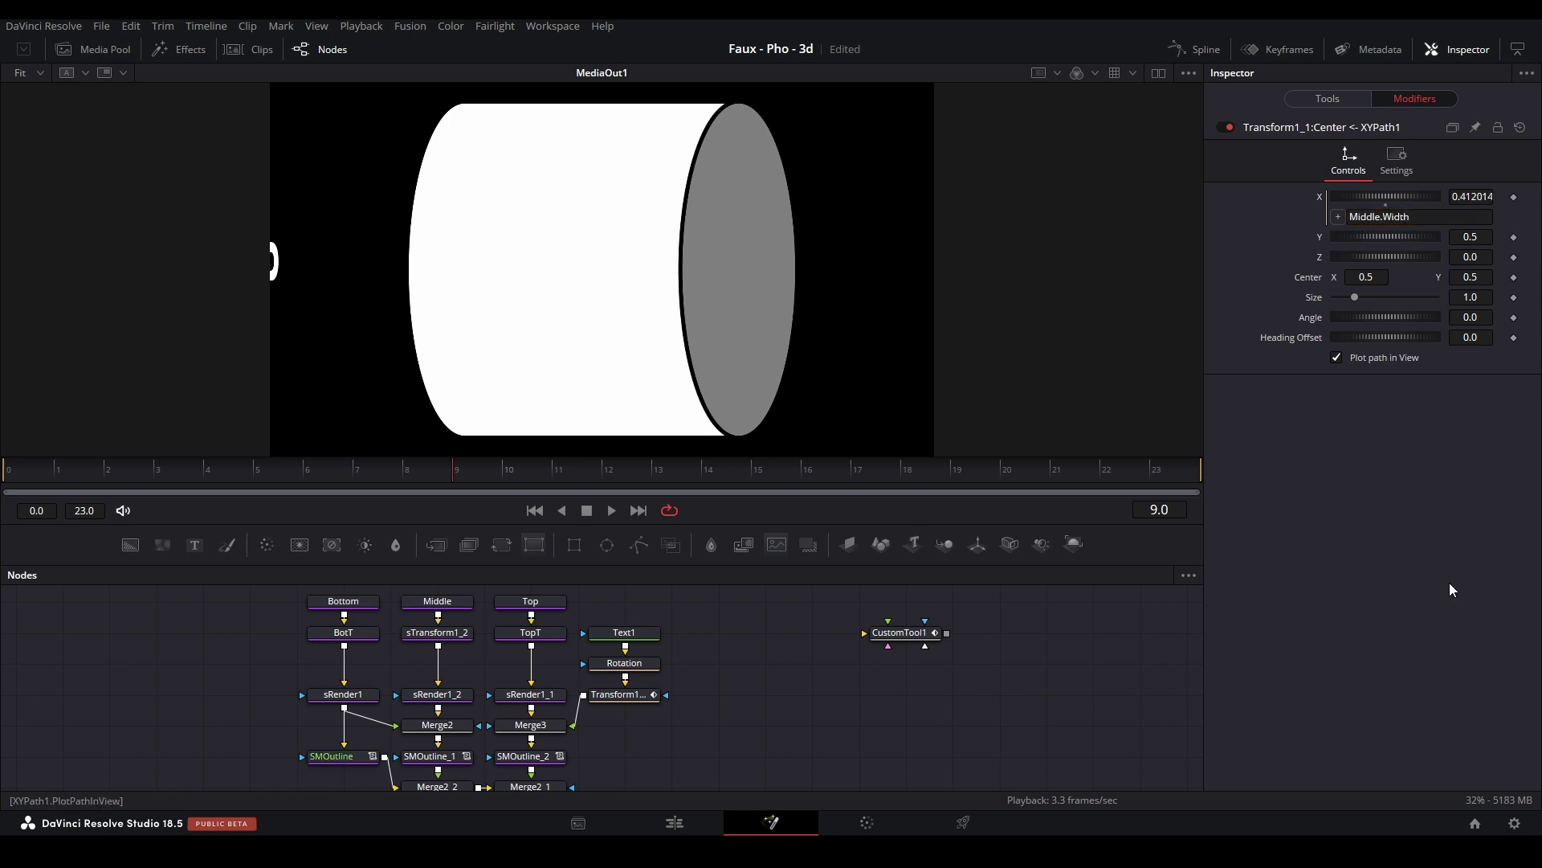
pyautogui.click(1450, 218)
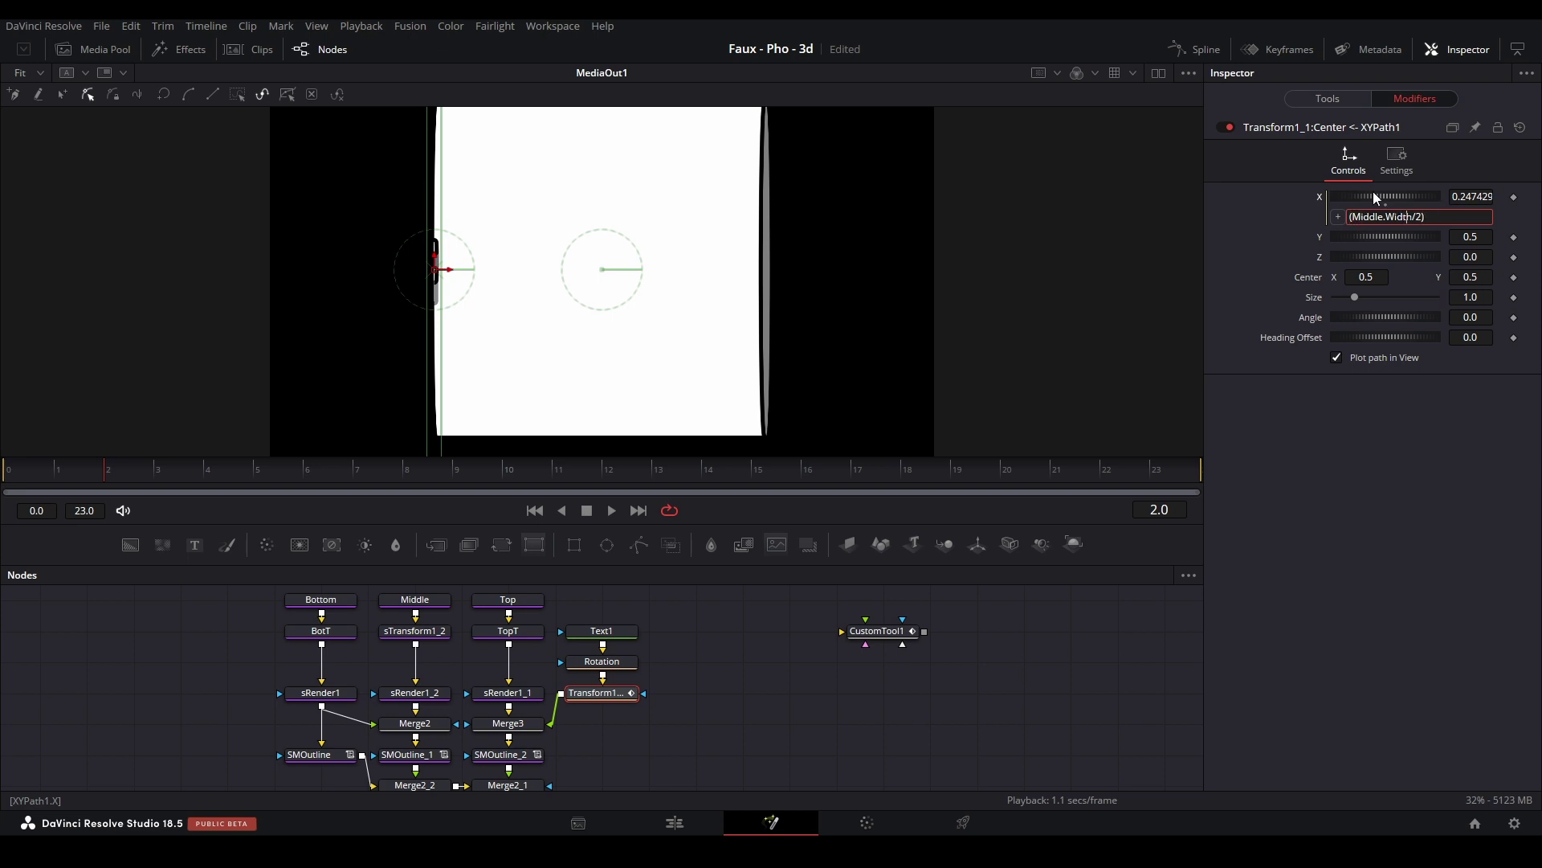
pyautogui.write('+.5')
pyautogui.press('Return')
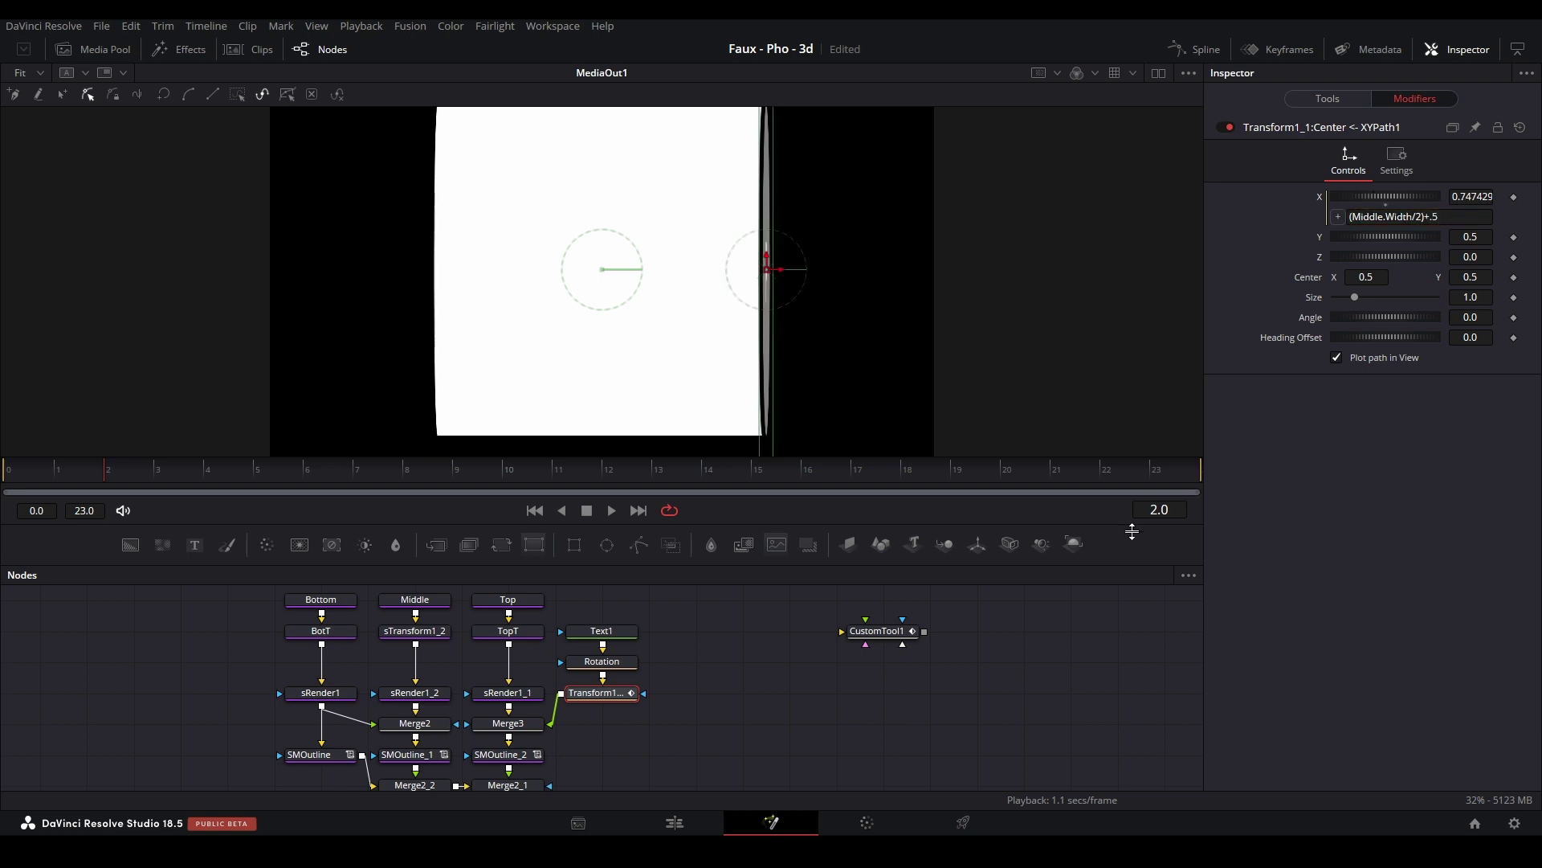
pyautogui.click(779, 656)
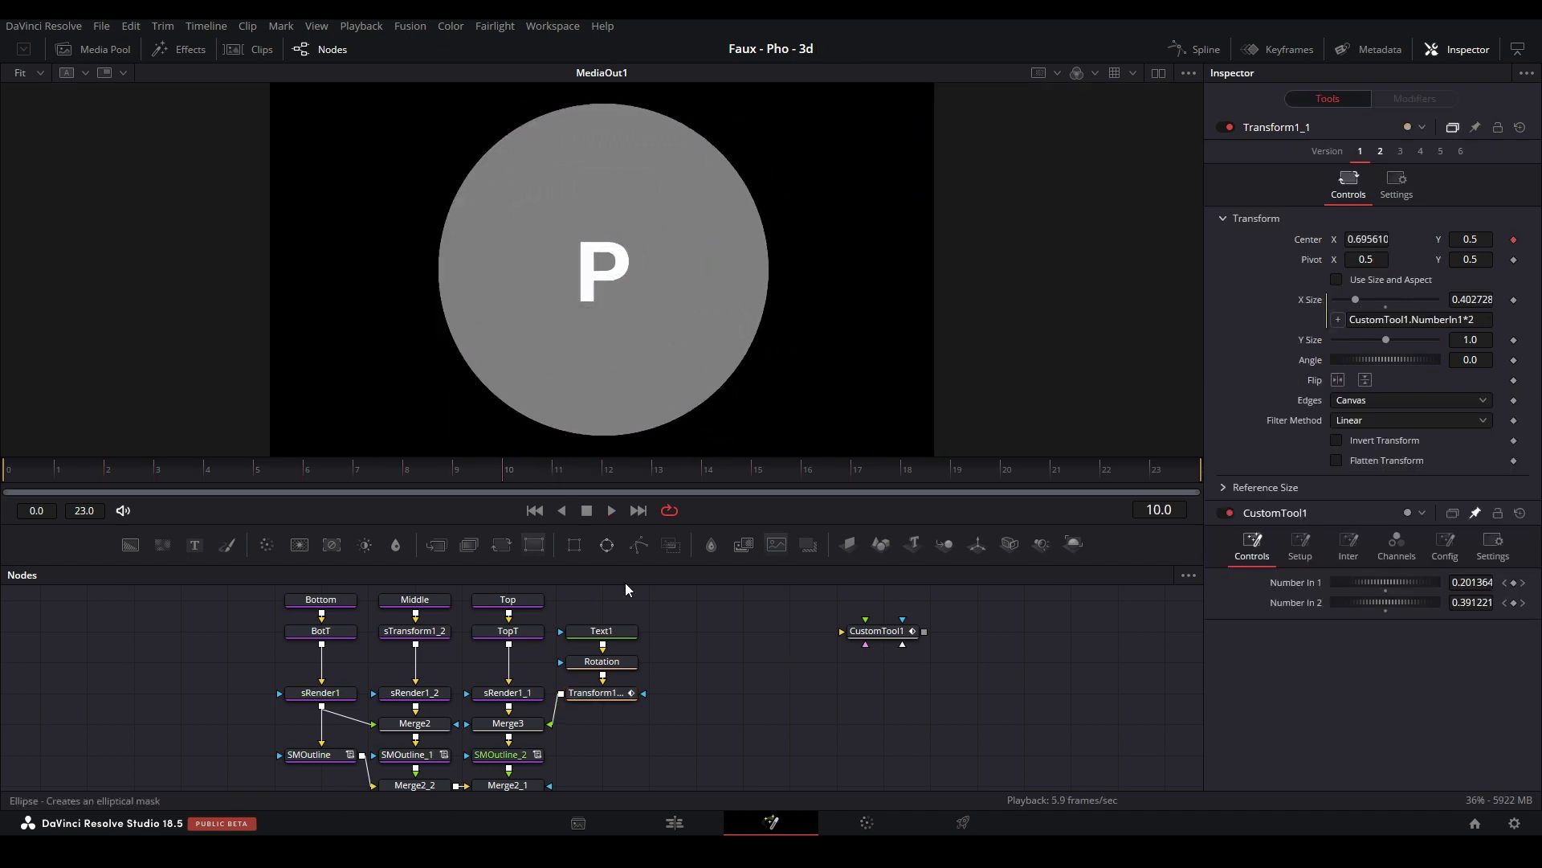
pyautogui.click(503, 469)
pyautogui.click(618, 662)
pyautogui.moveTo(1406, 339); pyautogui.dragTo(1441, 339)
pyautogui.hotkey('ctrl', 'z')
# - Make room above the outline nodes and insert a Background masked by Merge2, feeding its output into SMOutline_1
pyautogui.moveTo(475, 697); pyautogui.dragTo(591, 728)
pyautogui.moveTo(355, 601); pyautogui.dragTo(731, 760)
pyautogui.moveTo(643, 755); pyautogui.dragTo(637, 692)
pyautogui.click(368, 644)
pyautogui.moveTo(368, 645); pyautogui.dragTo(351, 599)
pyautogui.moveTo(126, 544); pyautogui.dragTo(500, 682)
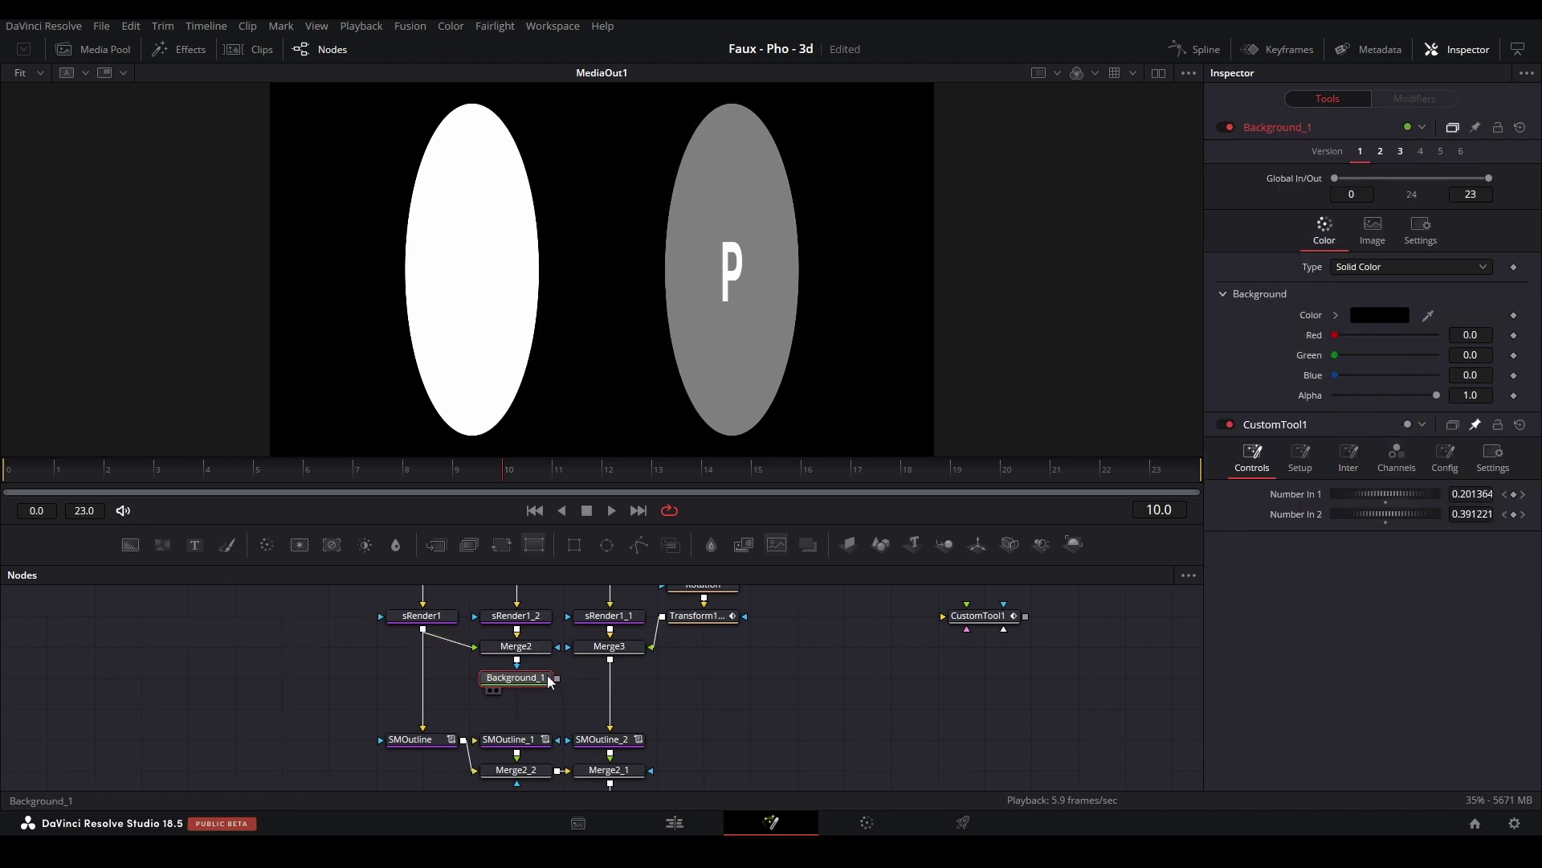
pyautogui.moveTo(556, 679); pyautogui.dragTo(528, 738)
pyautogui.moveTo(533, 712); pyautogui.dragTo(580, 602)
# - Set the main Background node's colour to a light grey with red, green and blue at 0.811
pyautogui.click(234, 722)
pyautogui.moveTo(1338, 412); pyautogui.dragTo(1206, 318)
pyautogui.scroll(5, 739, 691)
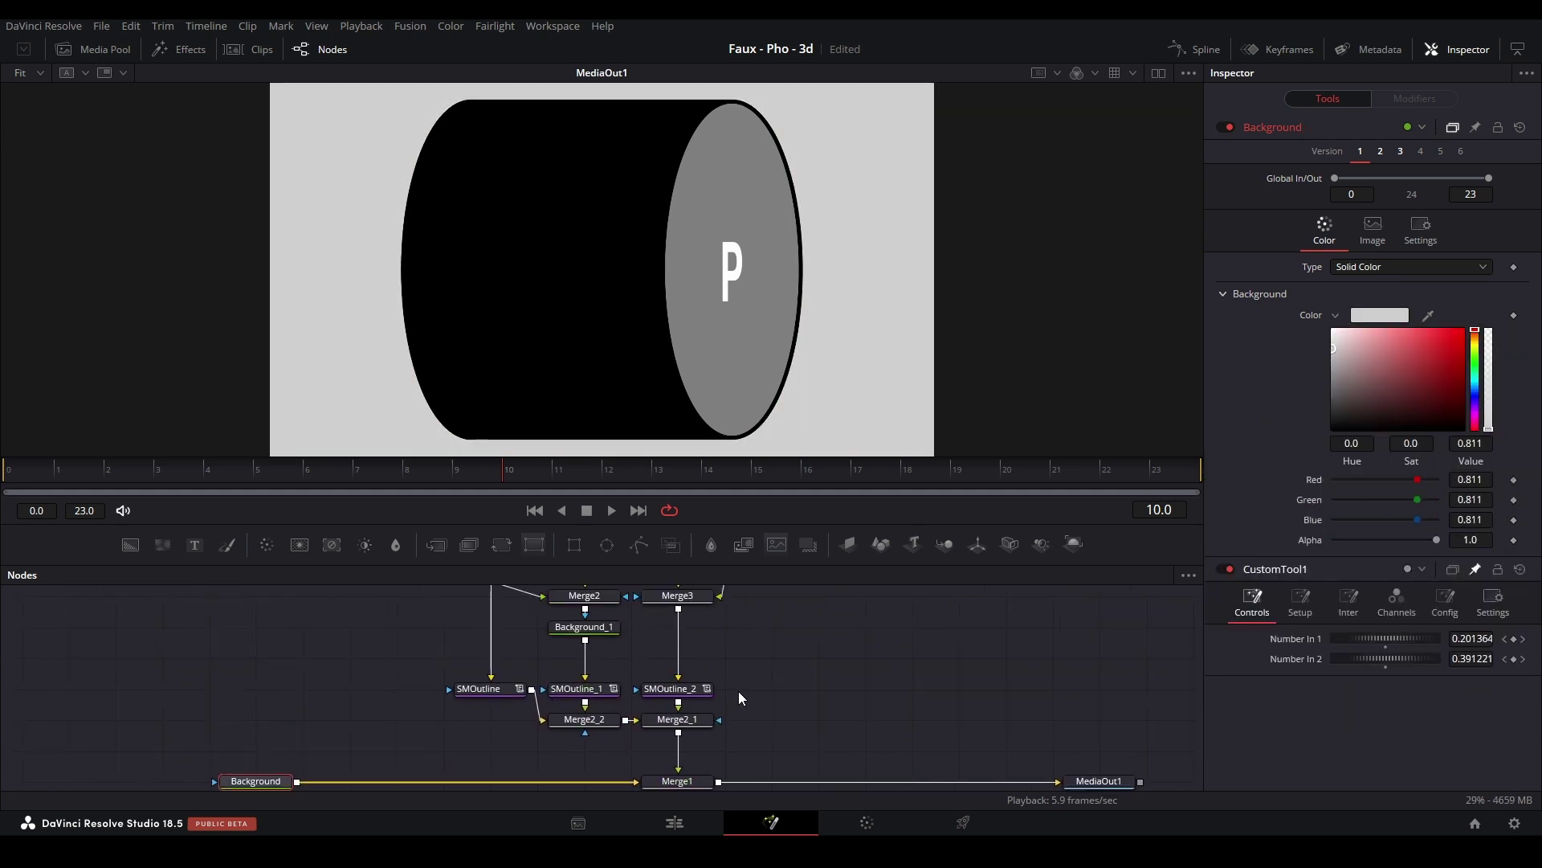
# - Change Background_1 to a linear gradient running vertically from the cylinder's bottom edge to its top, test playback and stop at frame 8
pyautogui.click(590, 699)
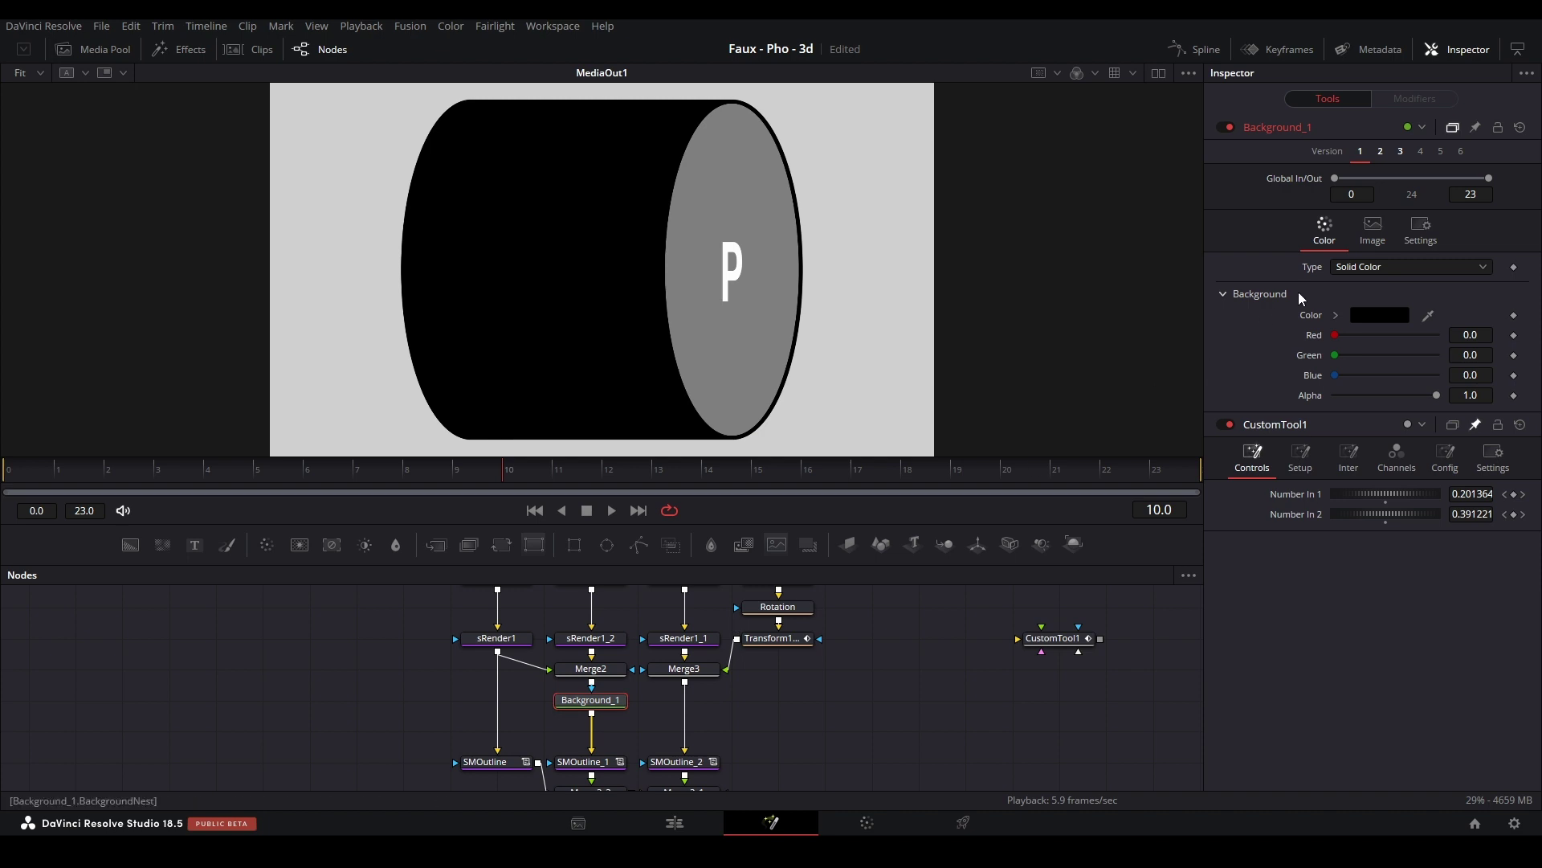
pyautogui.click(1357, 271)
pyautogui.click(1377, 359)
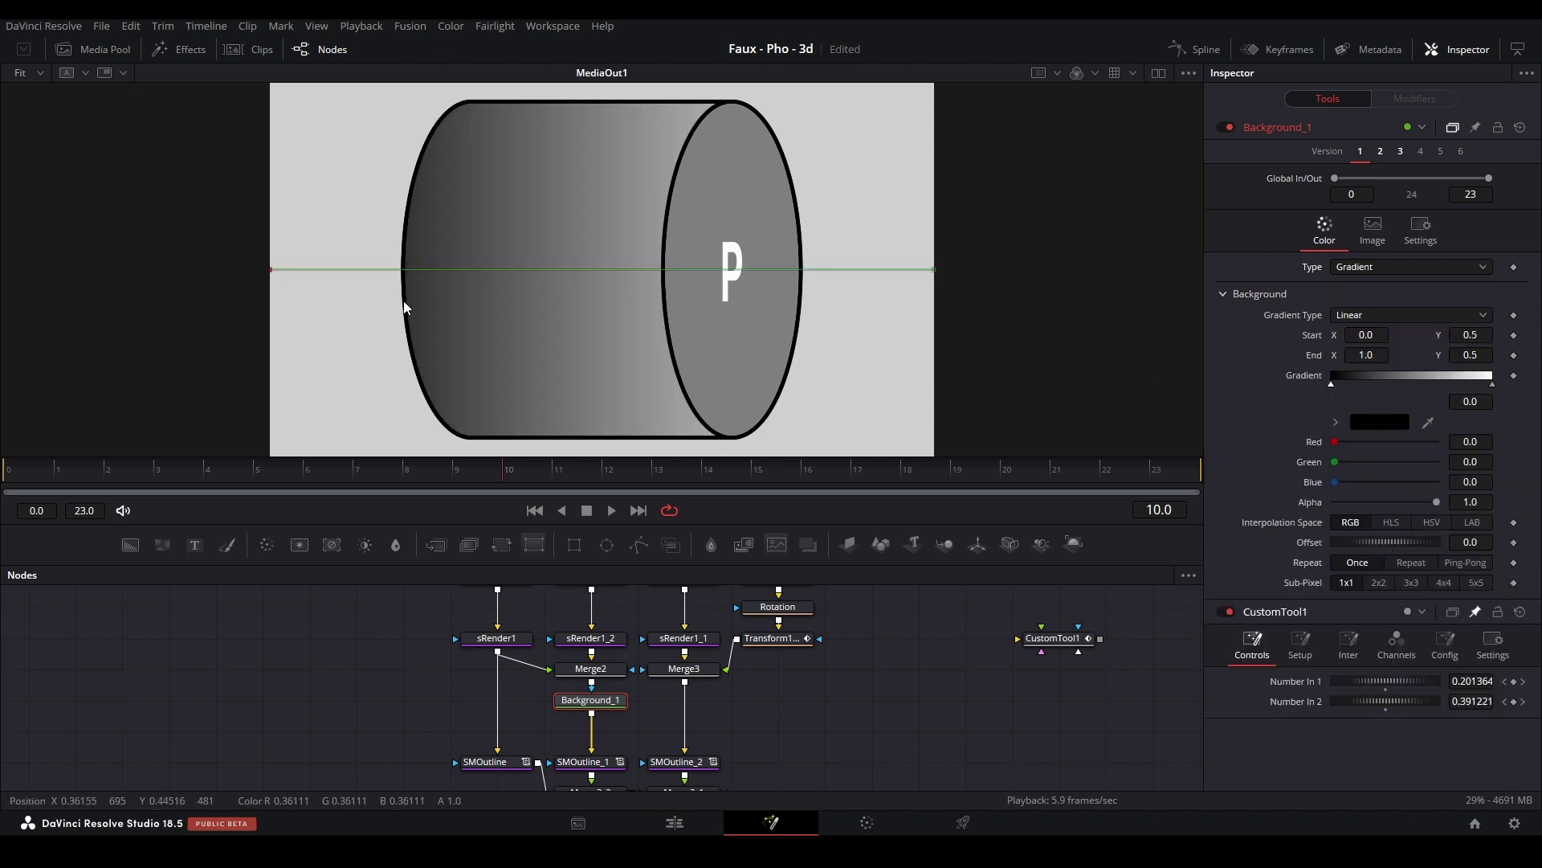
pyautogui.moveTo(271, 269); pyautogui.dragTo(583, 437)
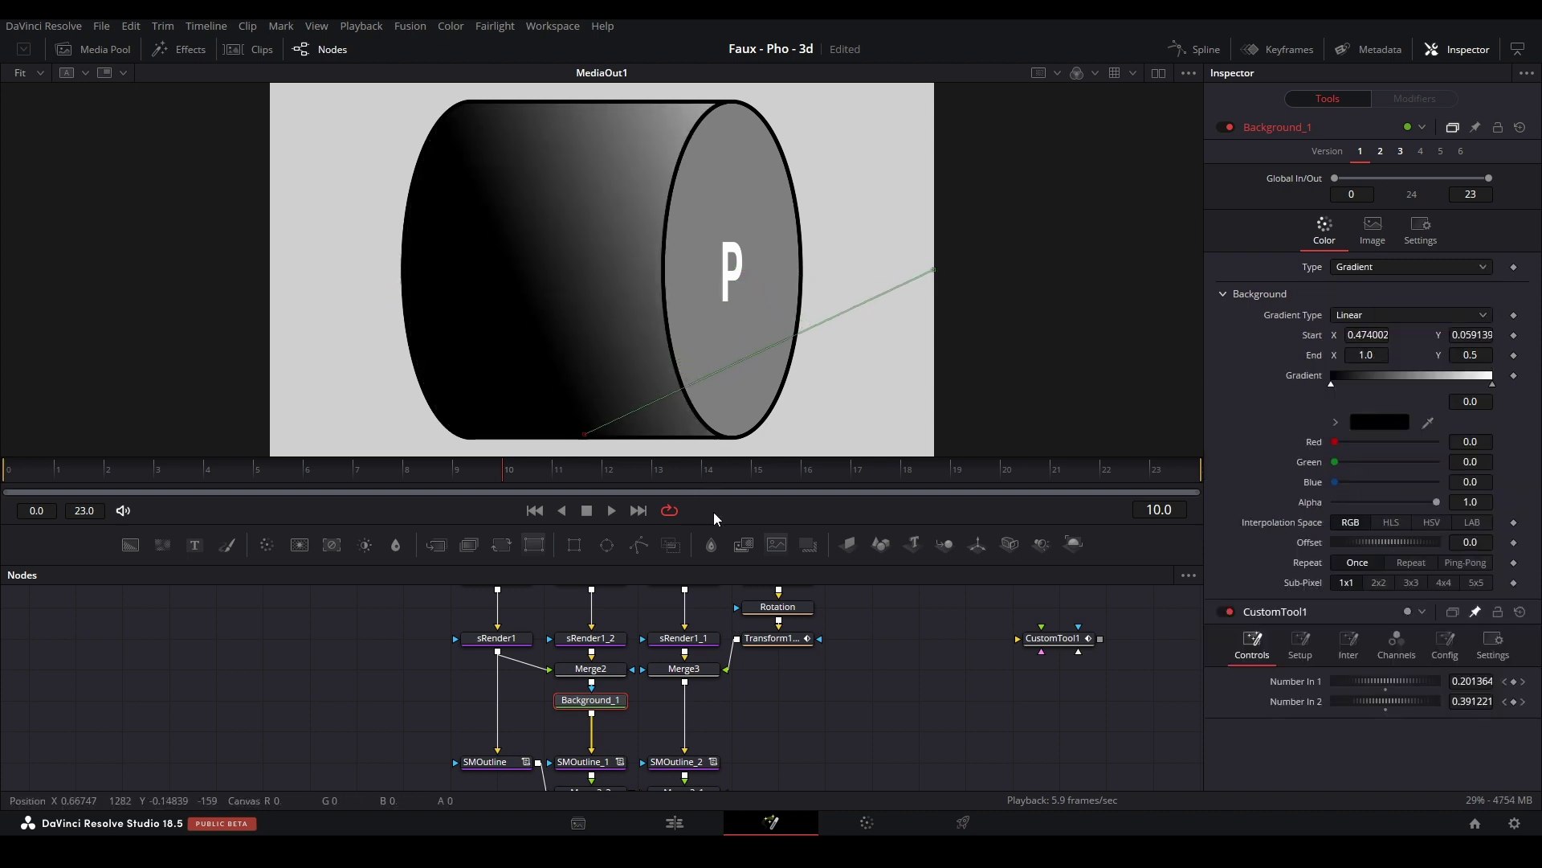
pyautogui.moveTo(932, 270); pyautogui.dragTo(599, 103)
pyautogui.moveTo(588, 180); pyautogui.dragTo(581, 177)
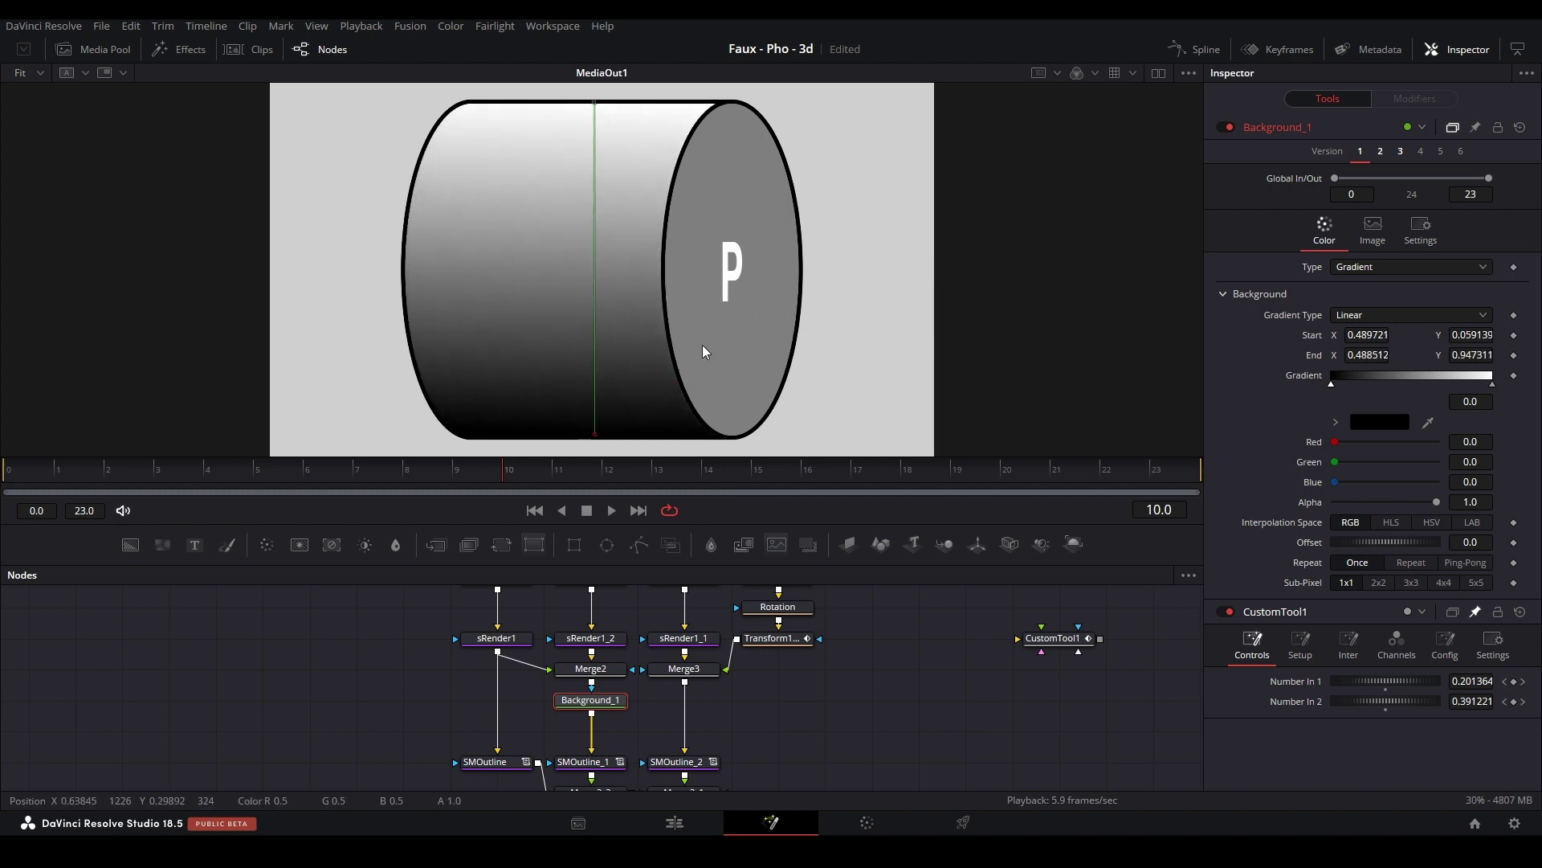
pyautogui.click(905, 668)
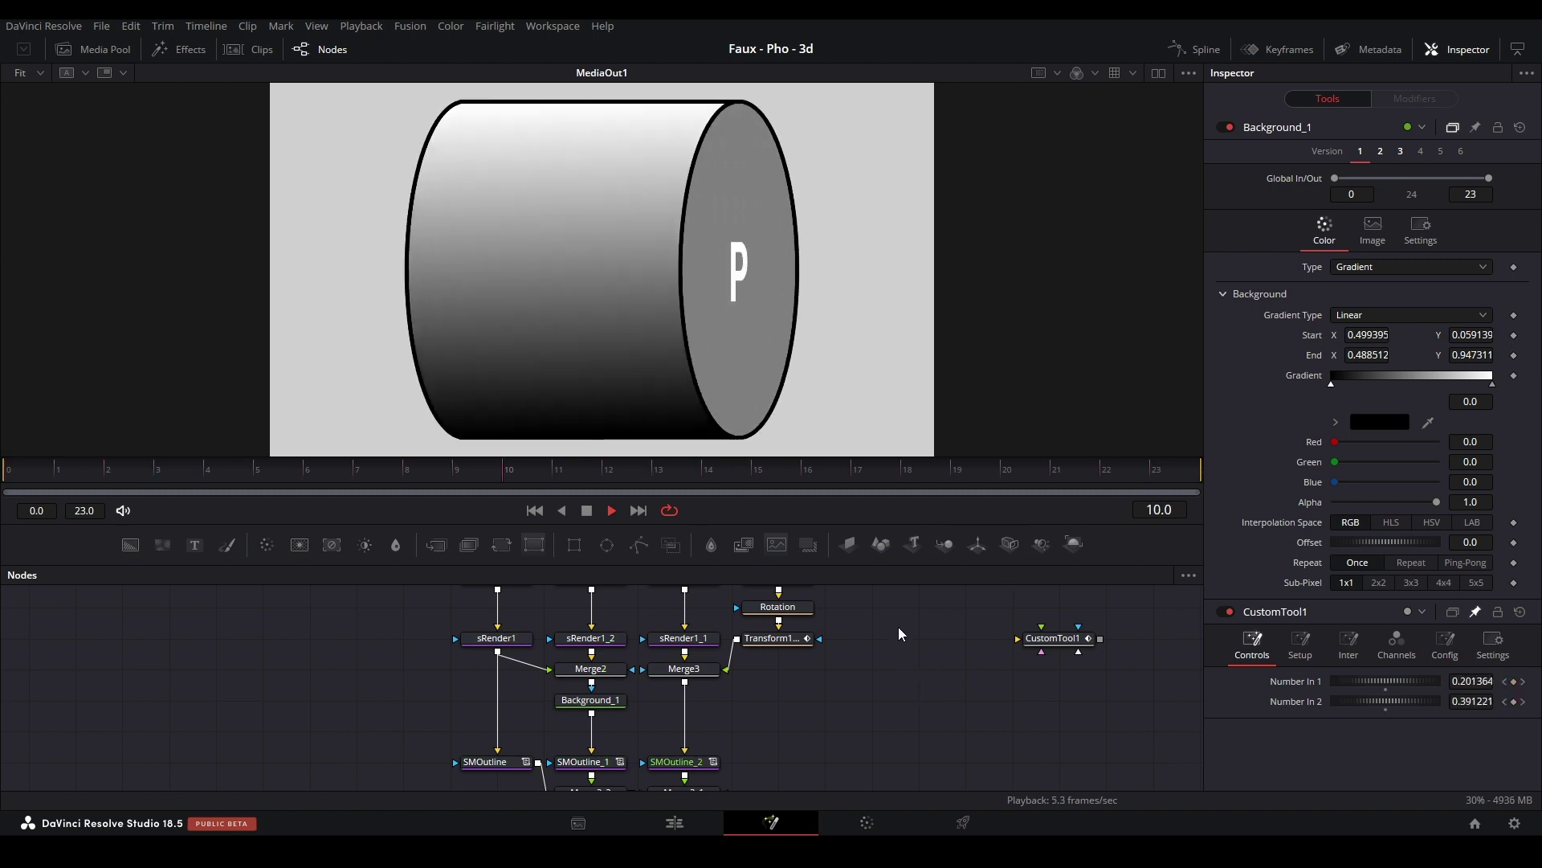
pyautogui.press('space')
pyautogui.click(422, 475)
# - Select and copy all nodes of the composition
pyautogui.moveTo(838, 686); pyautogui.dragTo(804, 629)
pyautogui.scroll(-2, 797, 679)
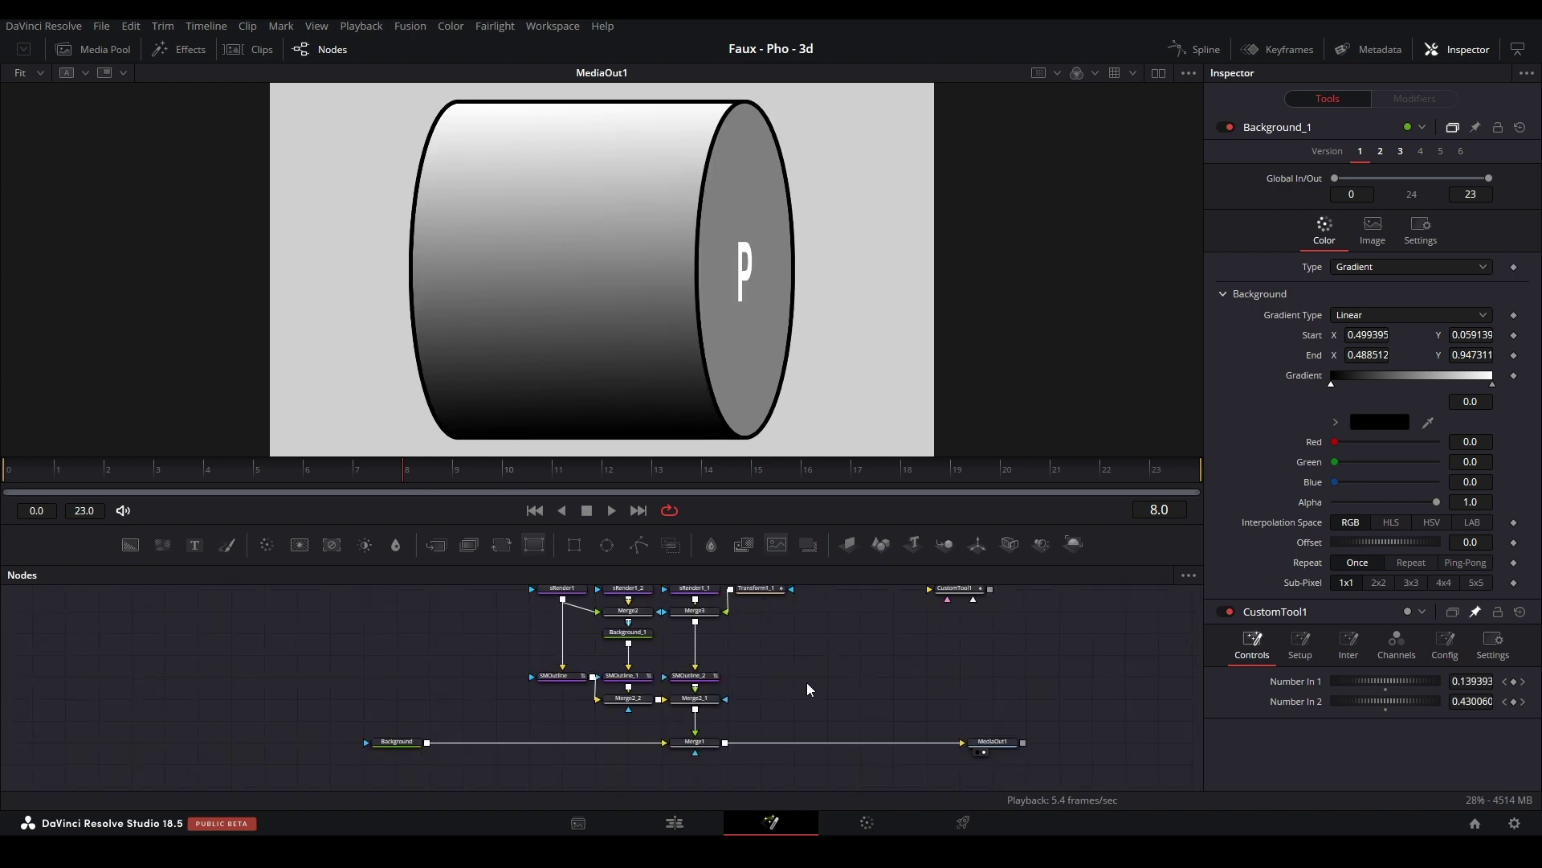
pyautogui.hotkey('ctrl', 'a')
pyautogui.click(872, 657)
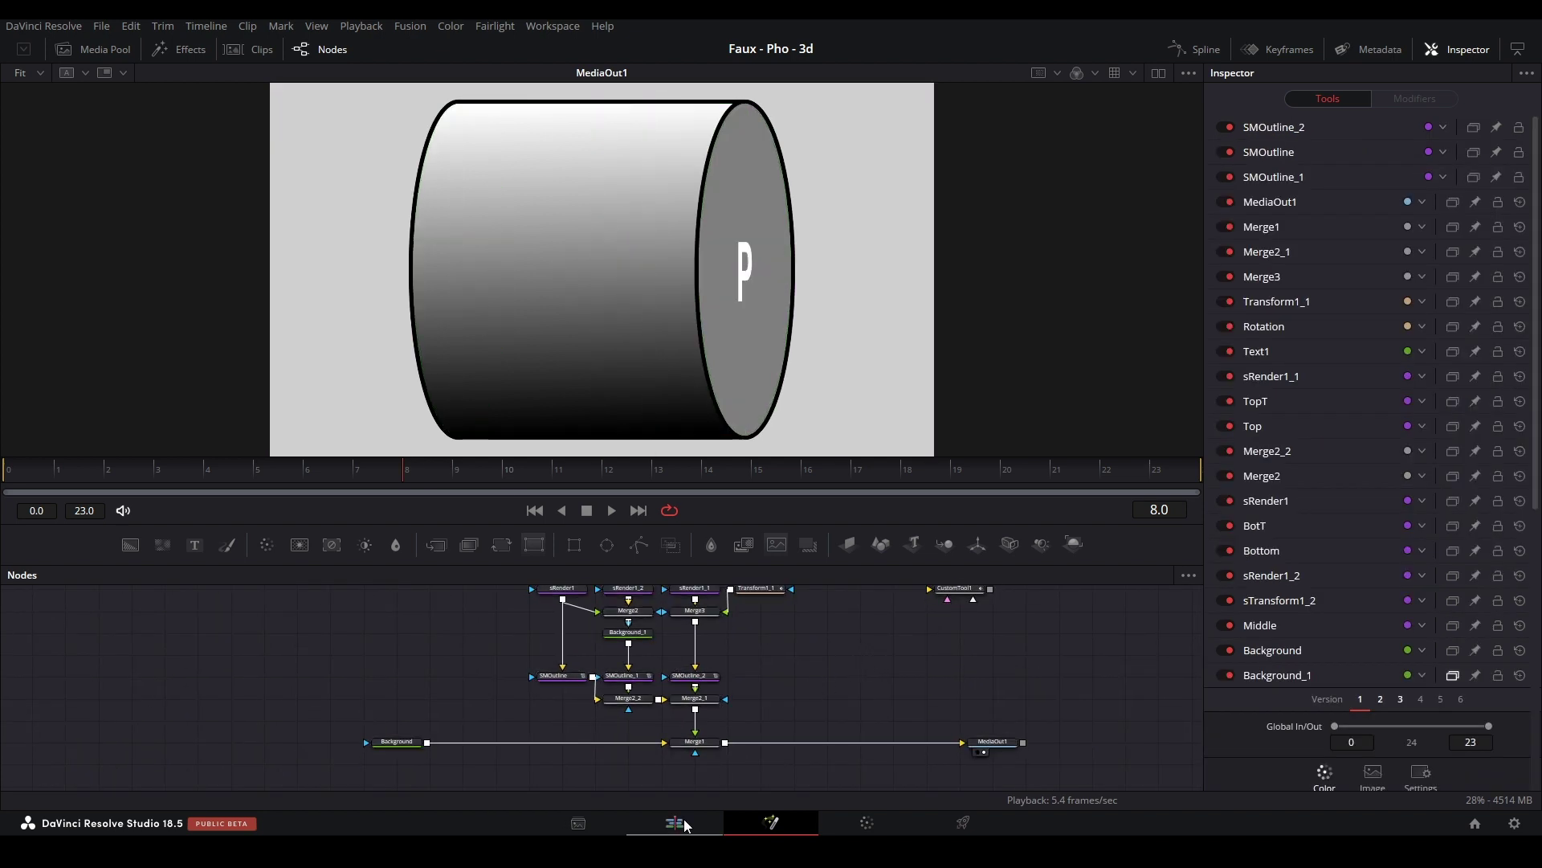
# - On the Edit page, add a new Fusion Composition at 01:00:02:11 on V1 and lengthen it to 120 frames
pyautogui.click(675, 821)
pyautogui.click(756, 584)
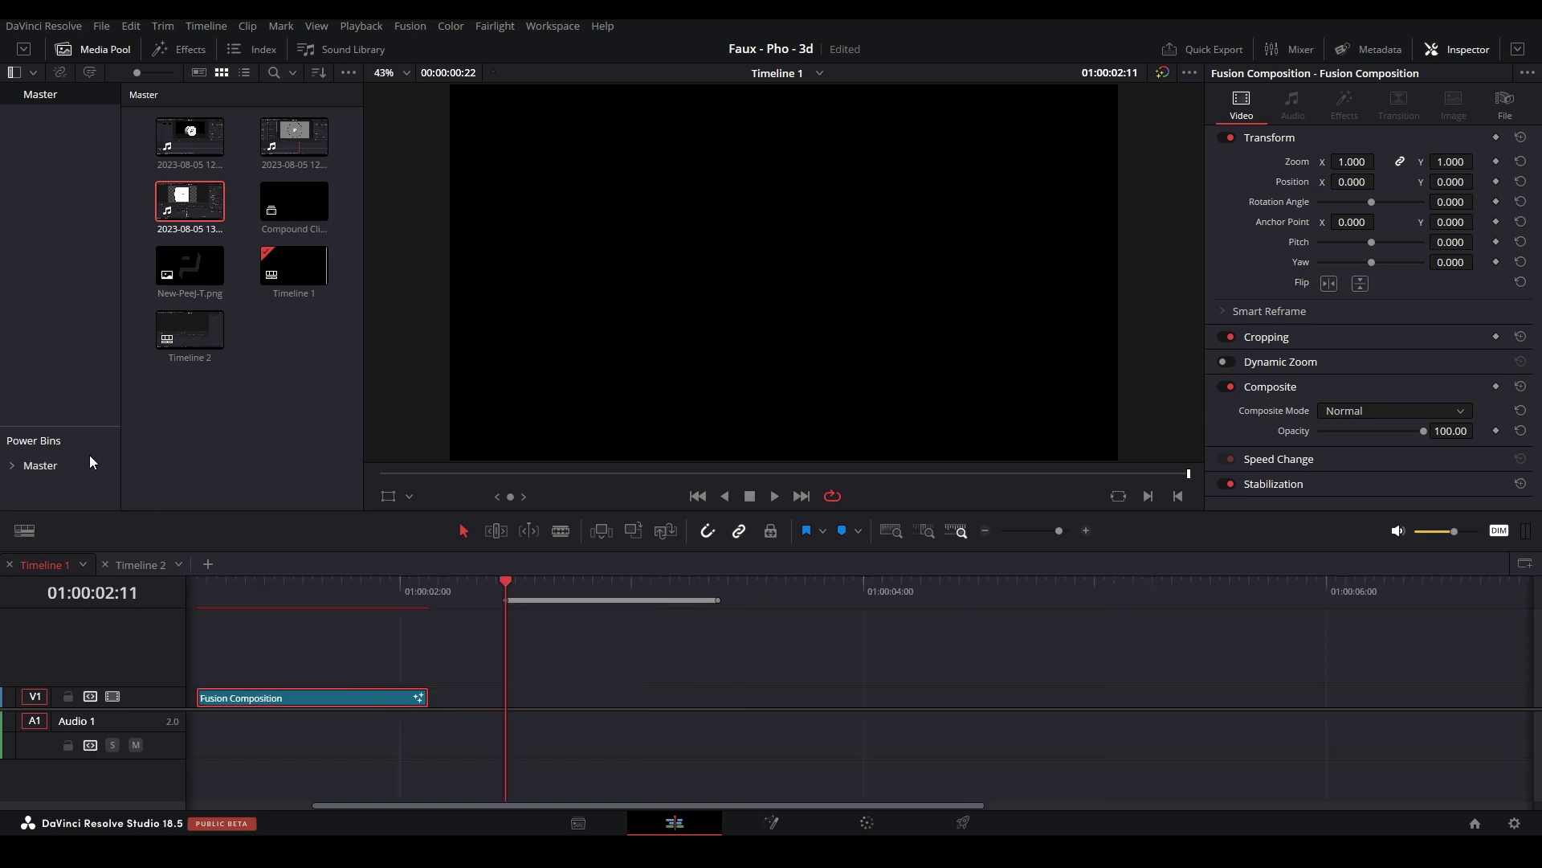
pyautogui.click(178, 49)
pyautogui.moveTo(53, 424); pyautogui.dragTo(523, 718)
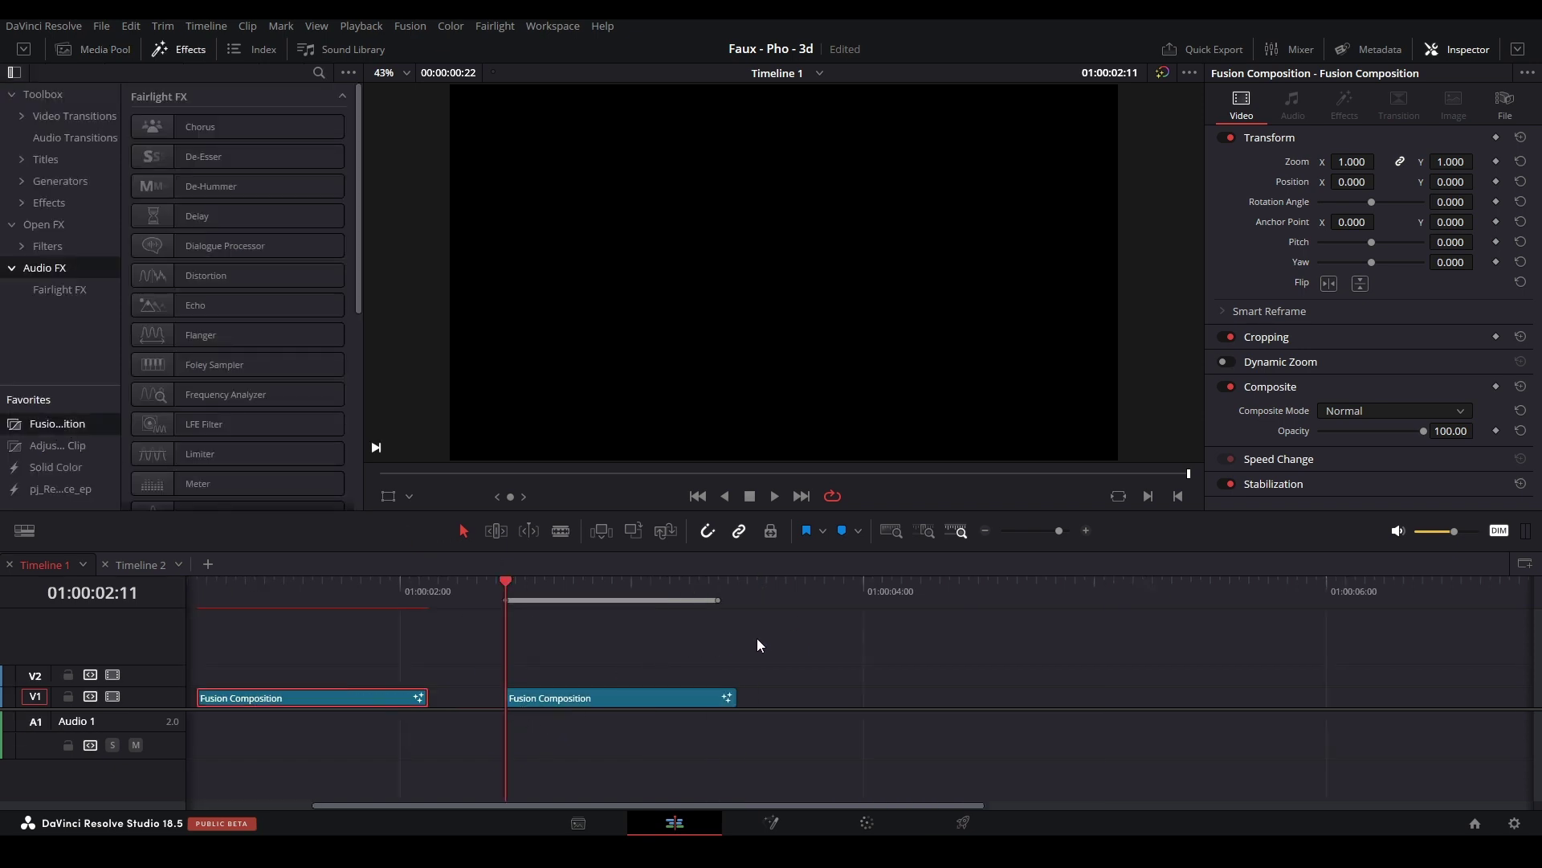
pyautogui.scroll(-2, 757, 644)
pyautogui.moveTo(732, 697); pyautogui.dragTo(1394, 643)
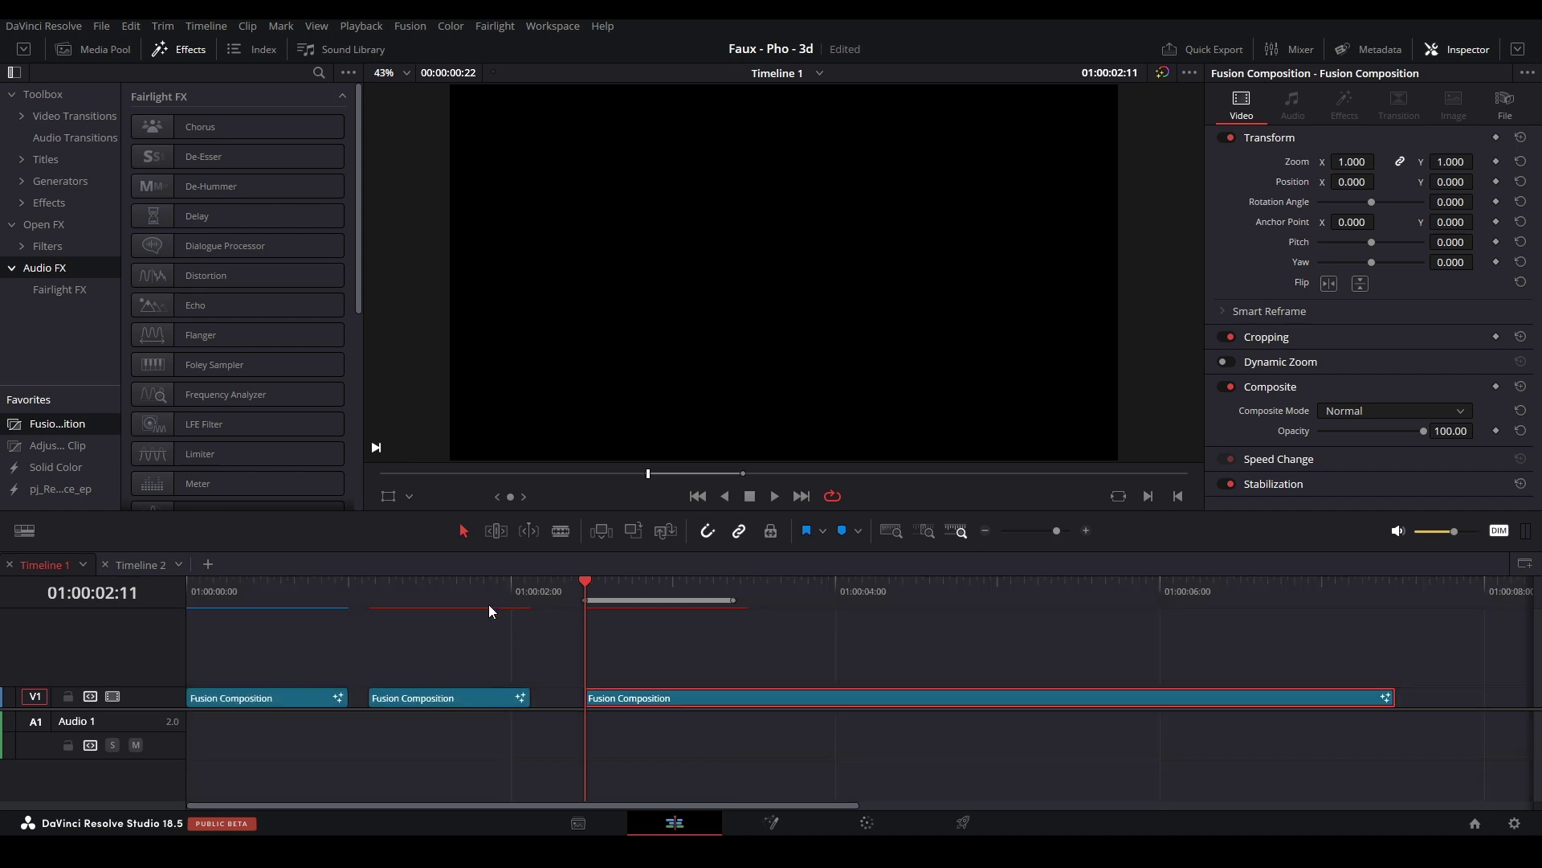
# - Paste the copied nodes into the new composition in Fusion, delete the duplicate MediaOut and connect Merge1 to MediaOut1
pyautogui.hotkey('shift', '5')
pyautogui.hotkey('ctrl', 'v')
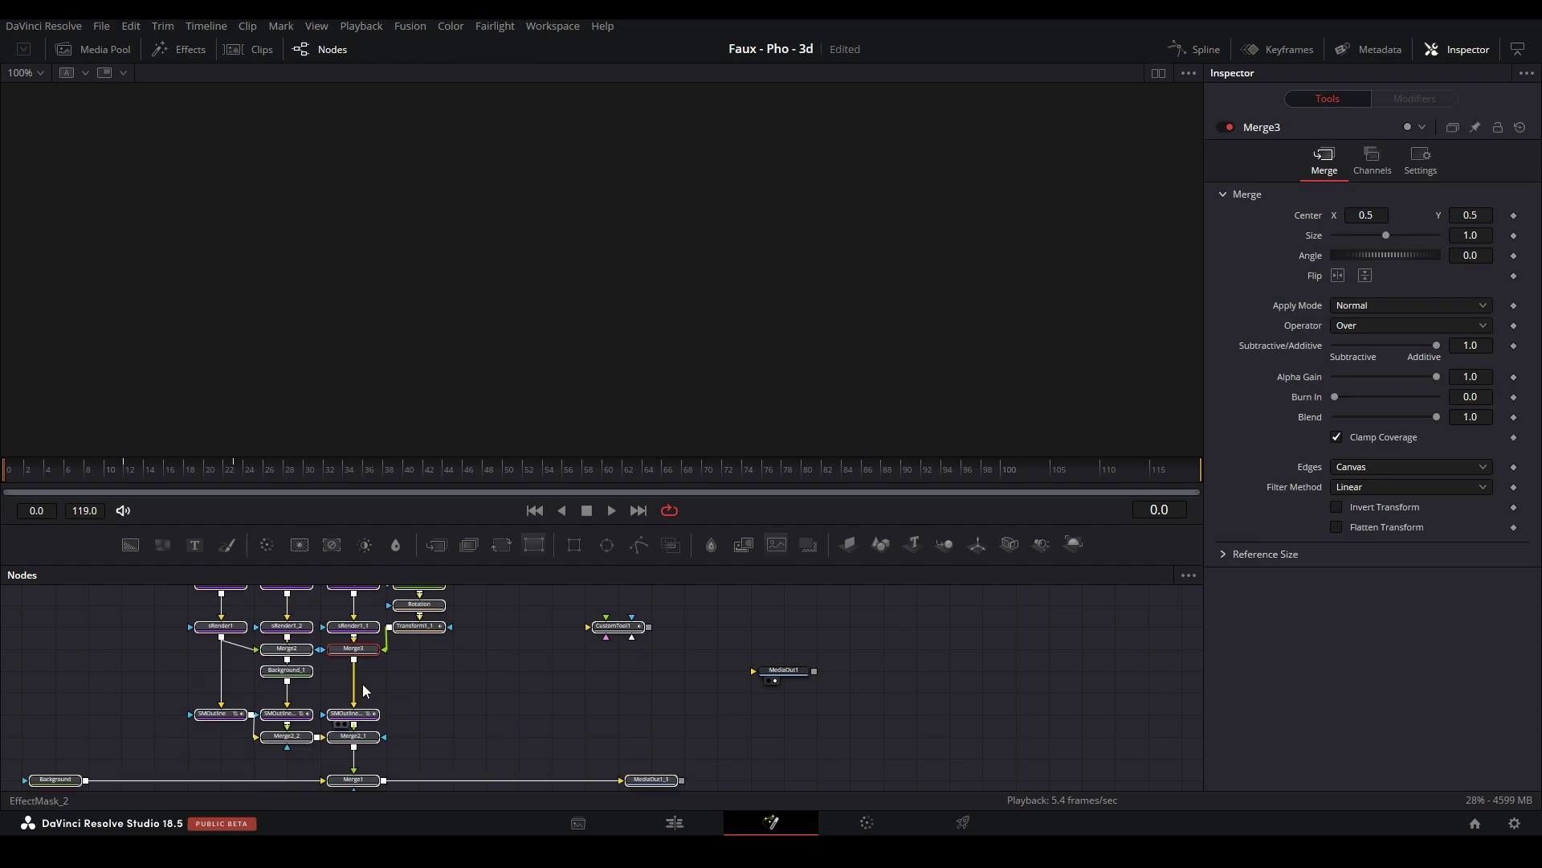
pyautogui.click(696, 695)
pyautogui.press('Delete')
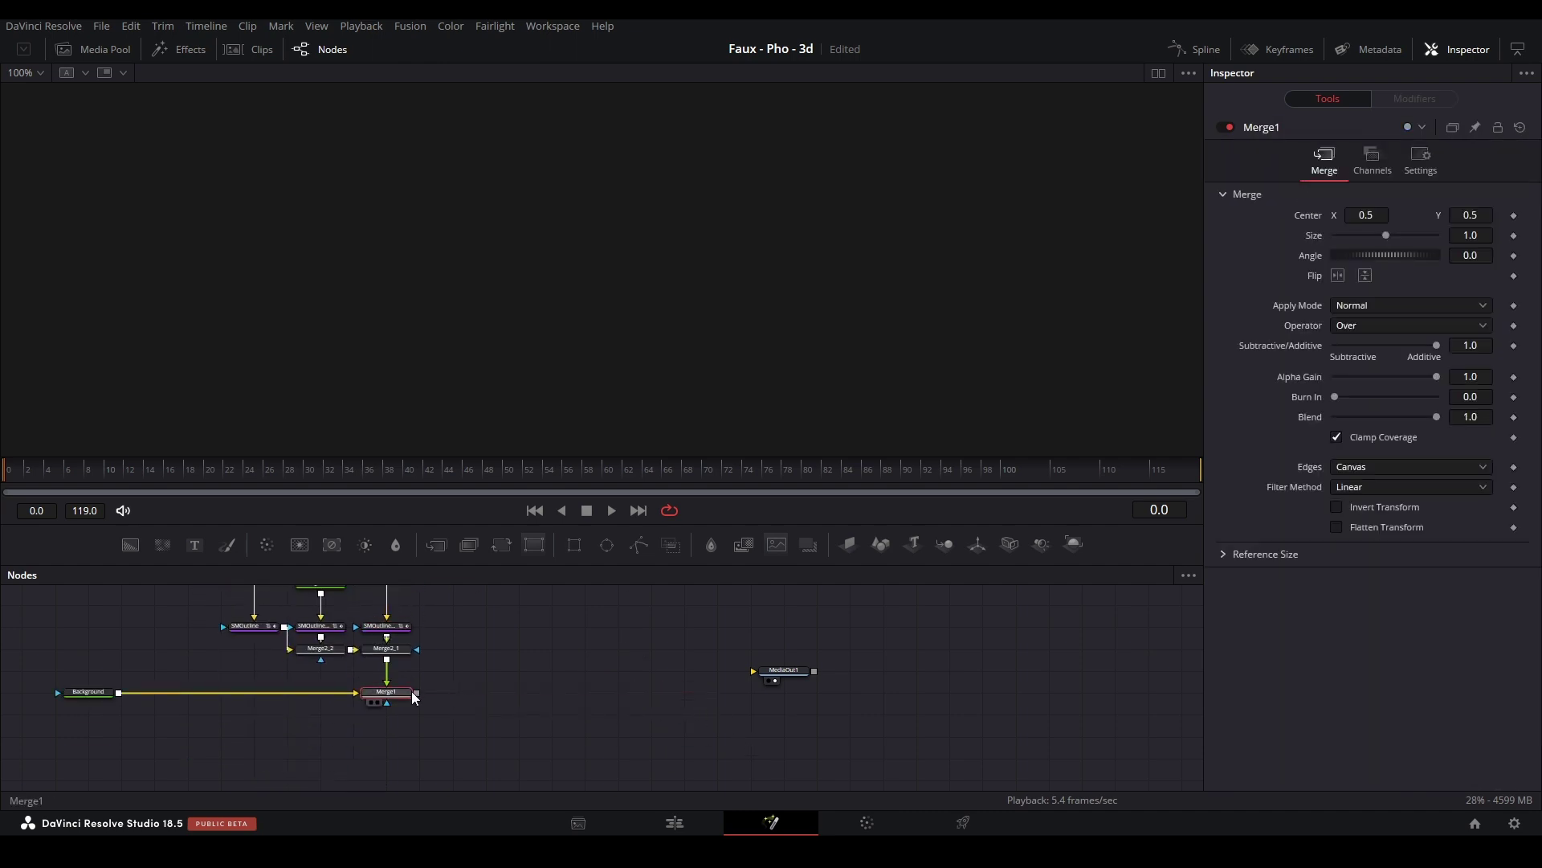
pyautogui.moveTo(413, 692); pyautogui.dragTo(753, 670)
# - Show CustomTool1's Number In 1 and Number In 2 splines and Time Stretch their keyframes out to frame 119
pyautogui.hotkey('ctrl', 'a')
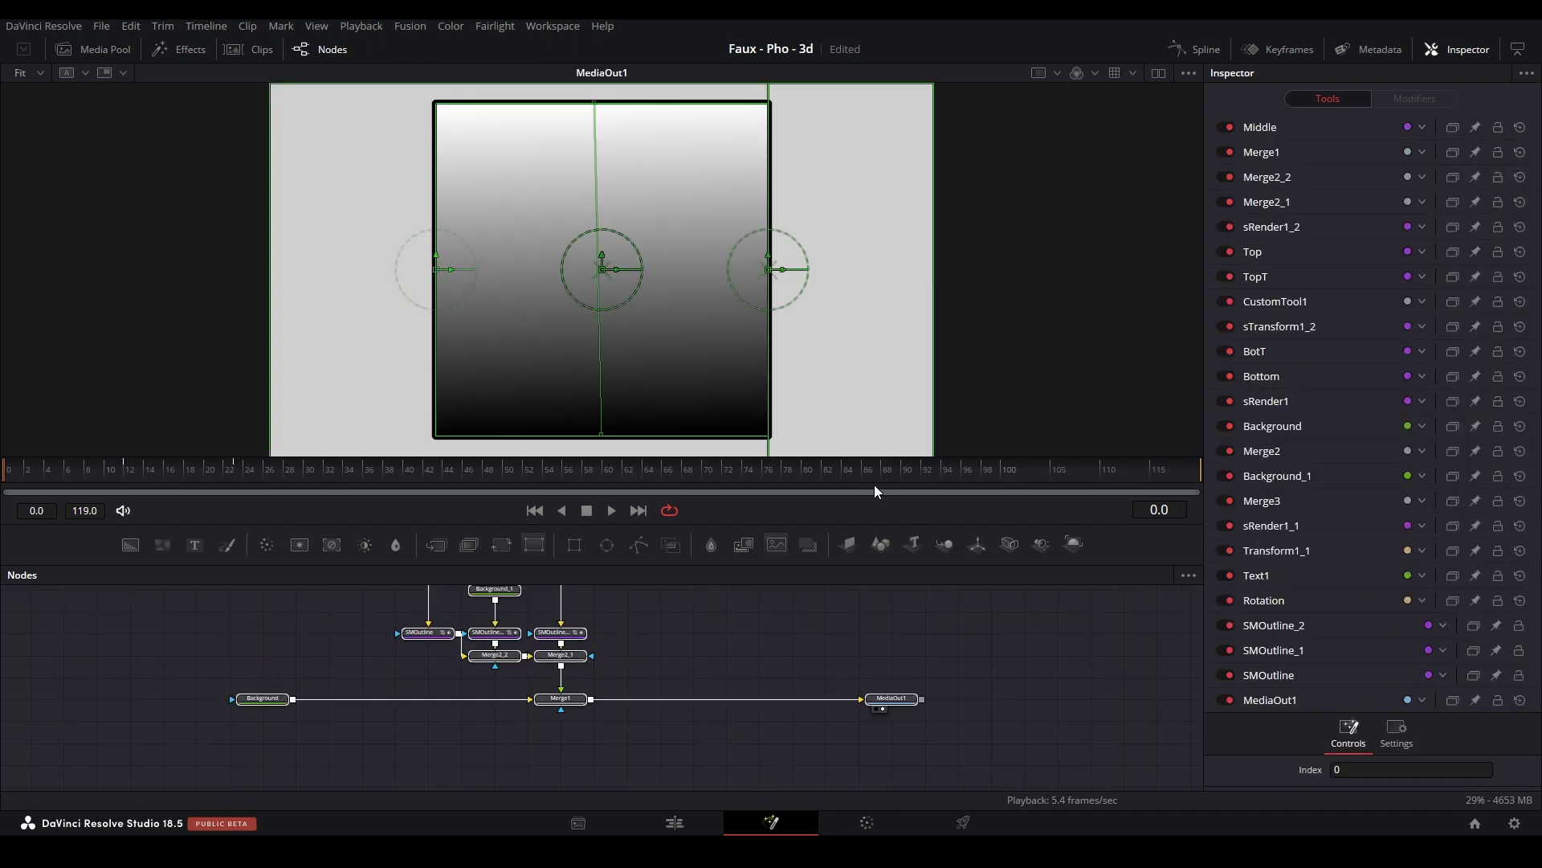
pyautogui.click(1174, 50)
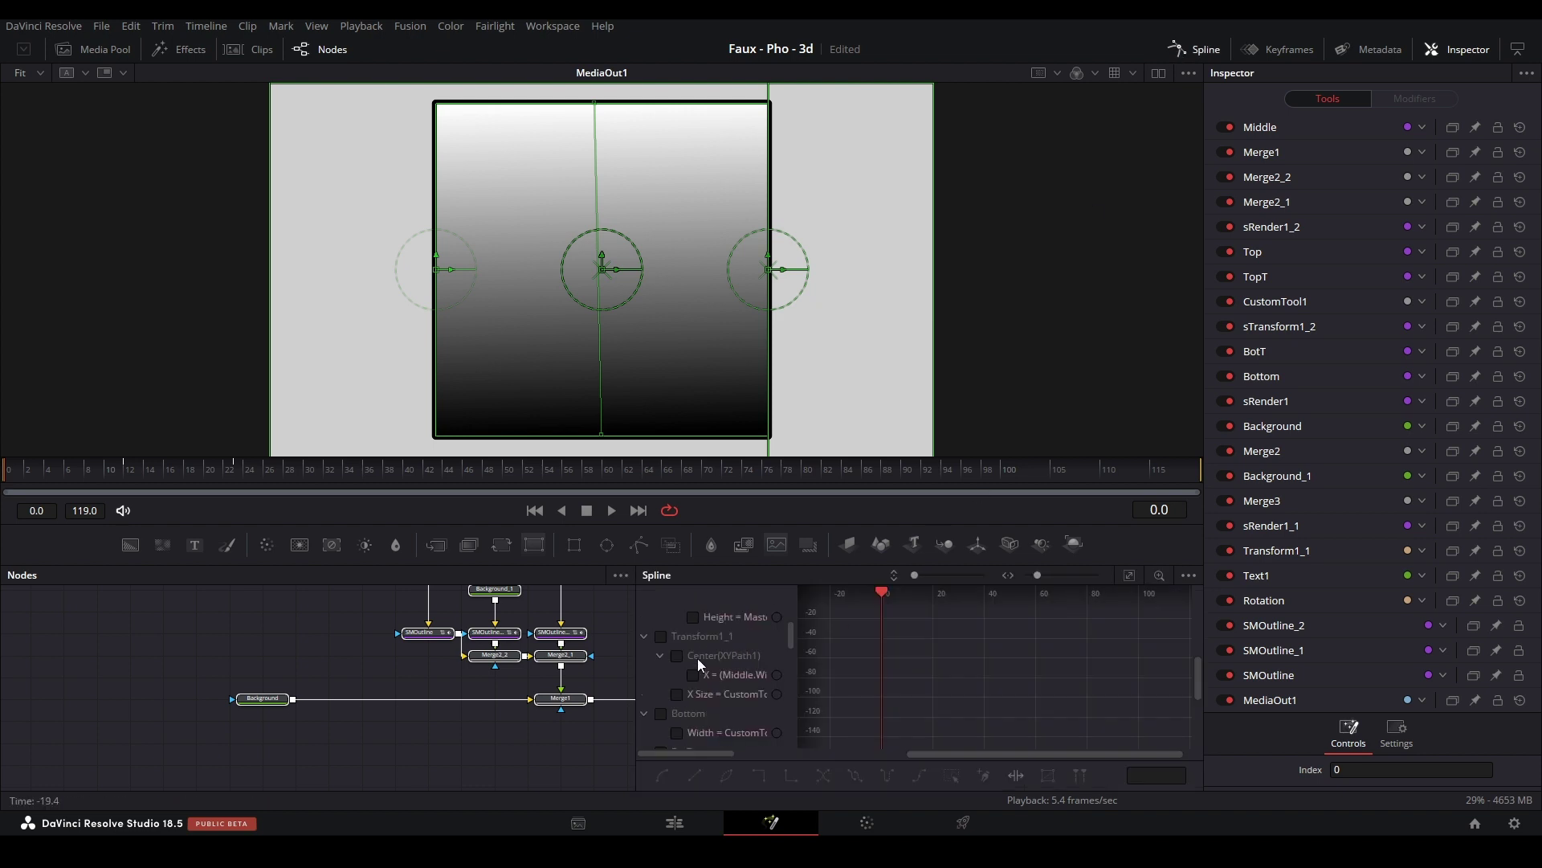
pyautogui.click(661, 617)
pyautogui.moveTo(1171, 469); pyautogui.dragTo(1193, 468)
pyautogui.scroll(-5, 1017, 665)
pyautogui.moveTo(971, 686); pyautogui.dragTo(1020, 696)
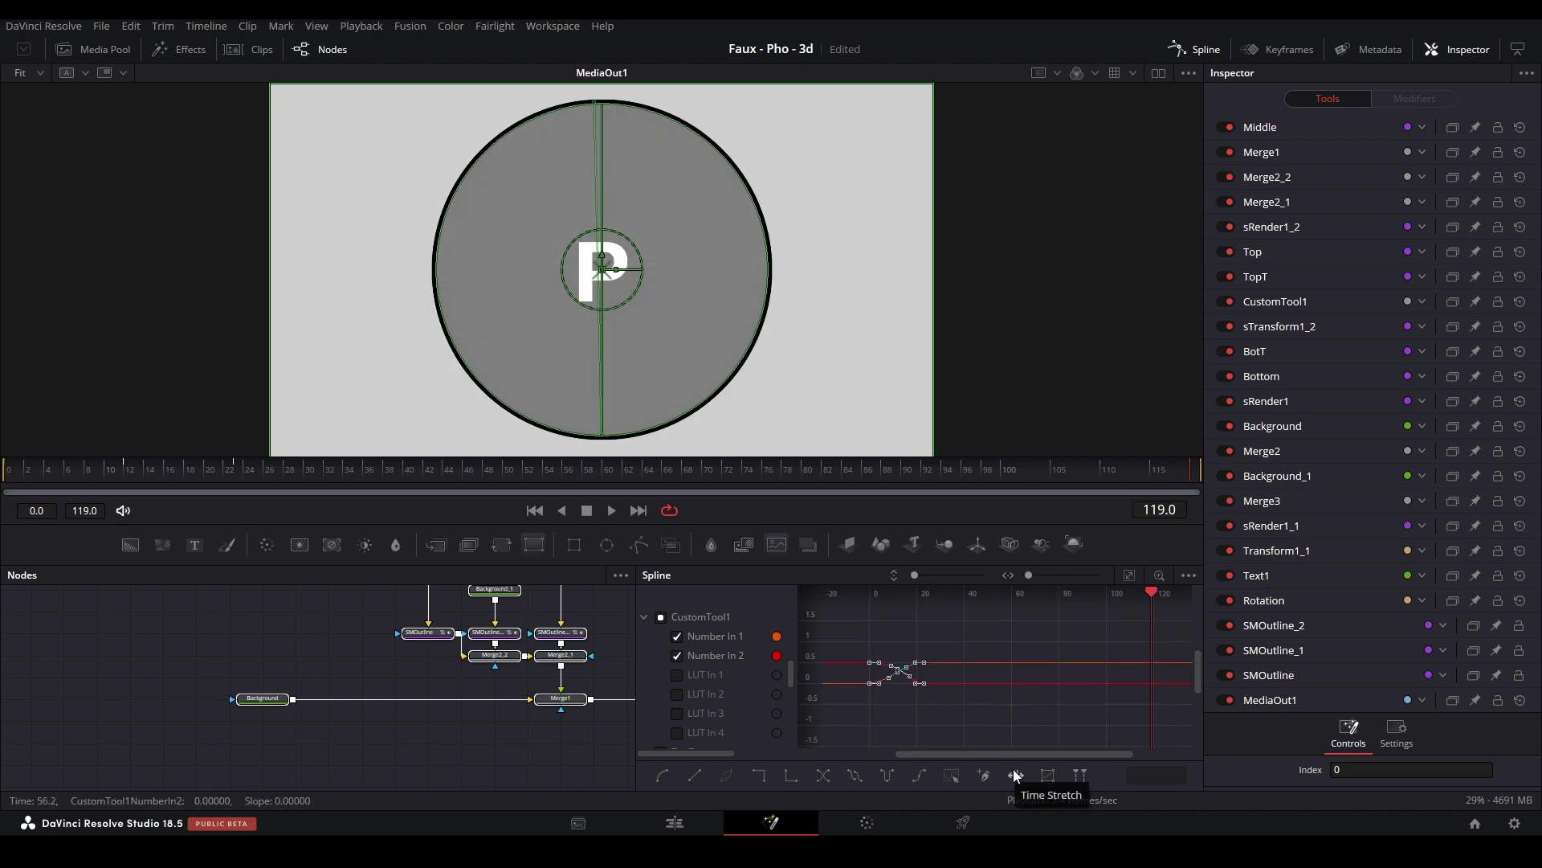
pyautogui.click(1016, 775)
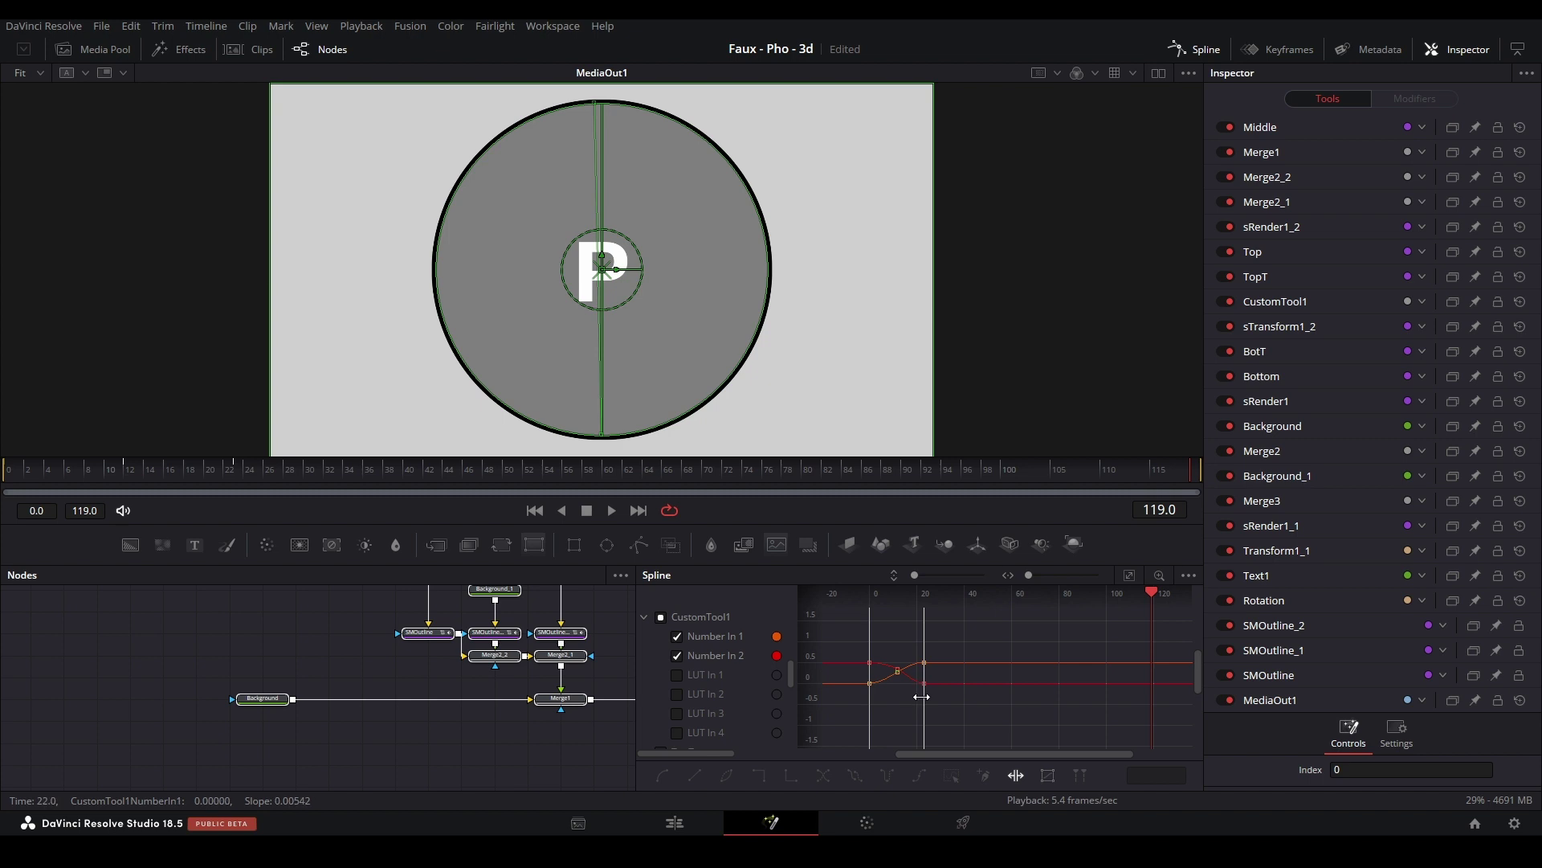
pyautogui.moveTo(921, 697); pyautogui.dragTo(1151, 675)
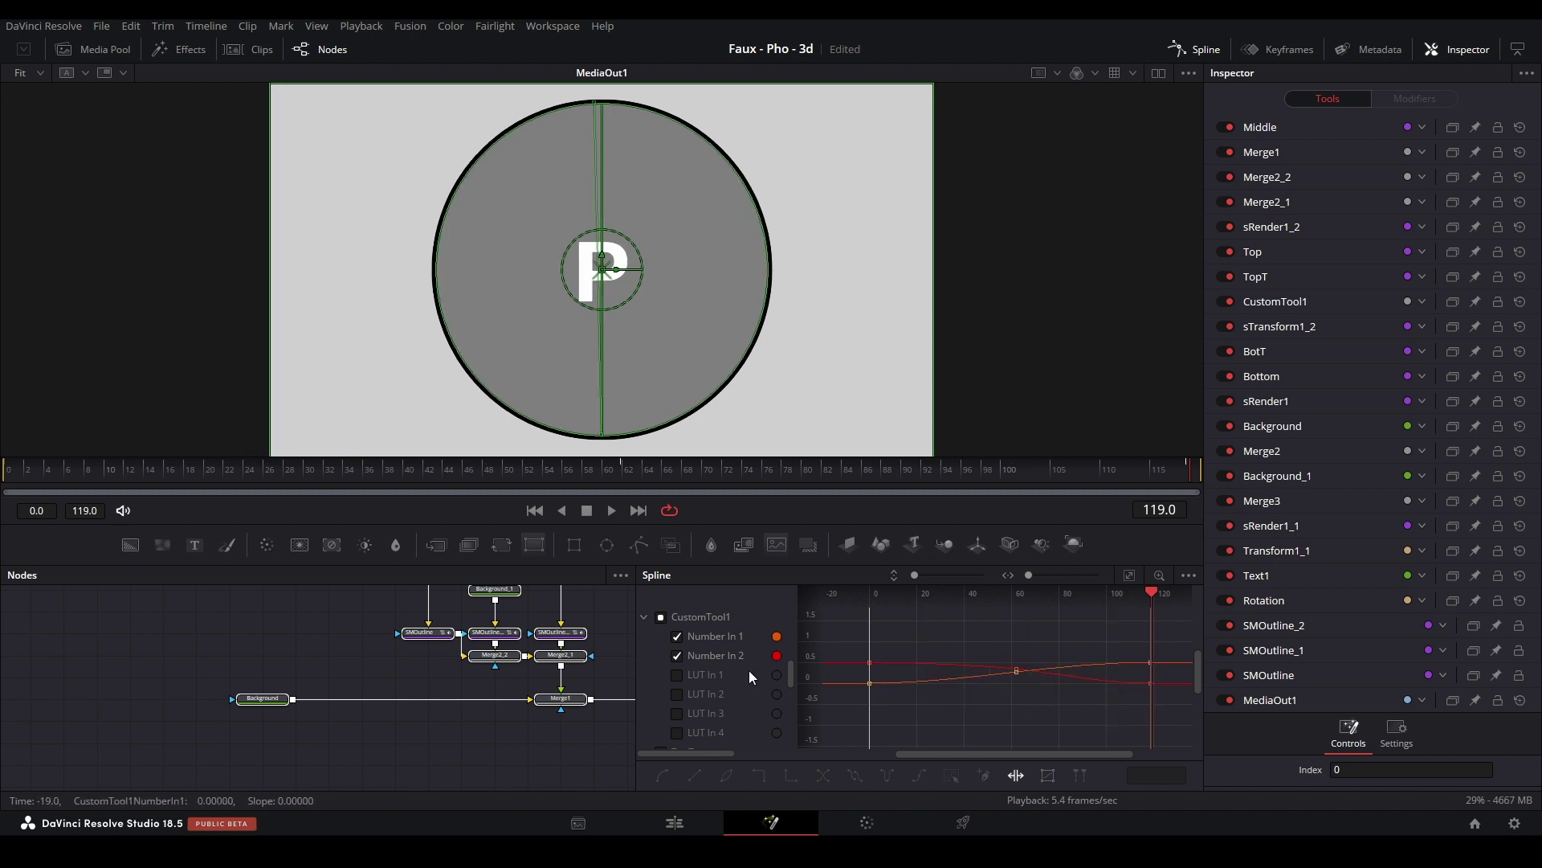
pyautogui.click(1009, 781)
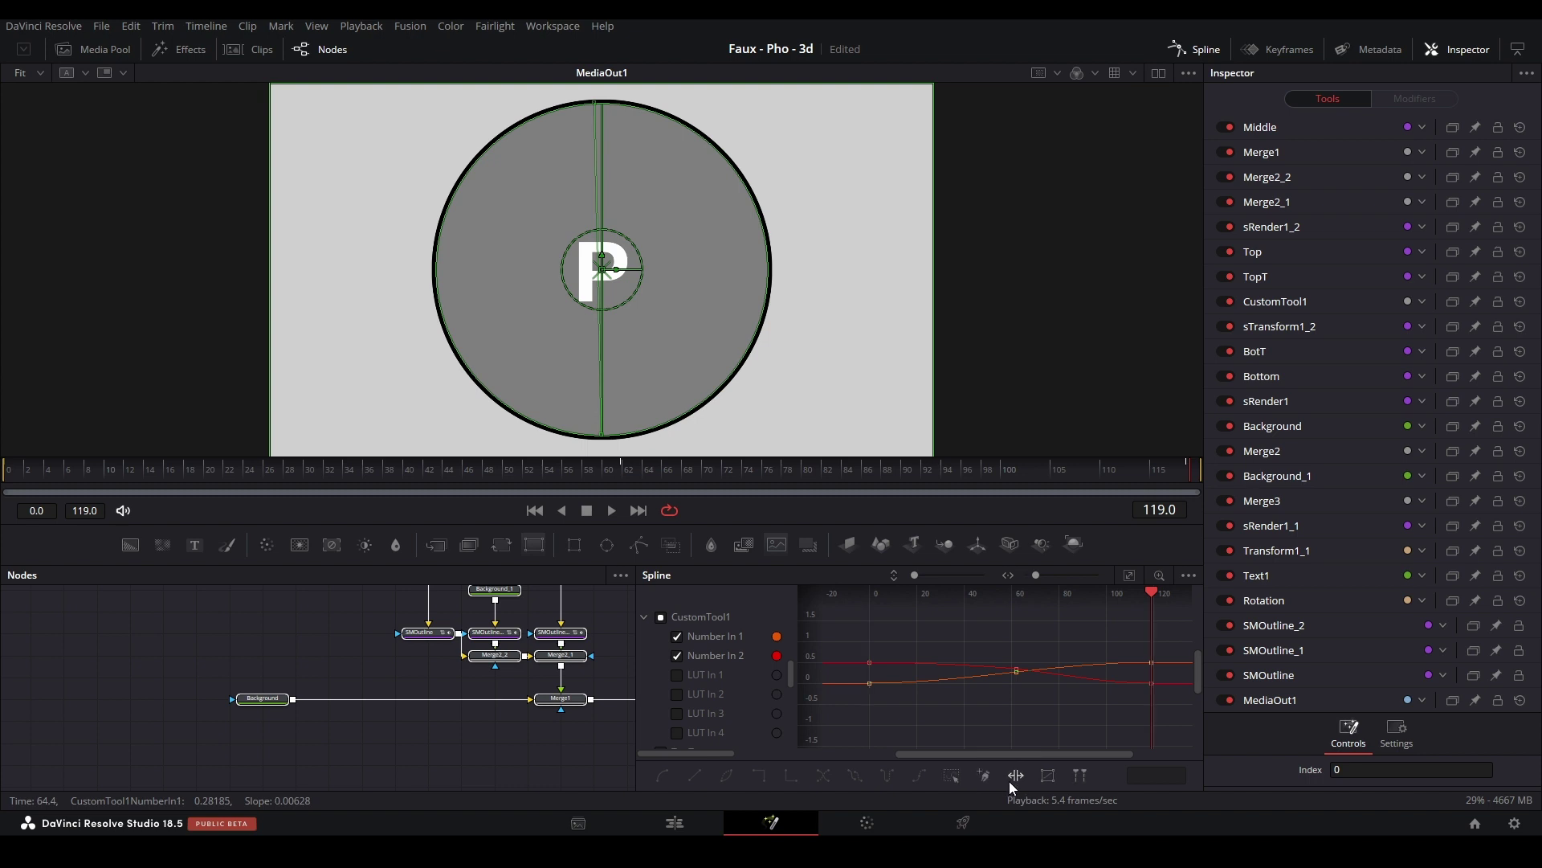
# - Play back the stretched animation without the node overlays, stop at frame 51 and save the project
pyautogui.press('space')
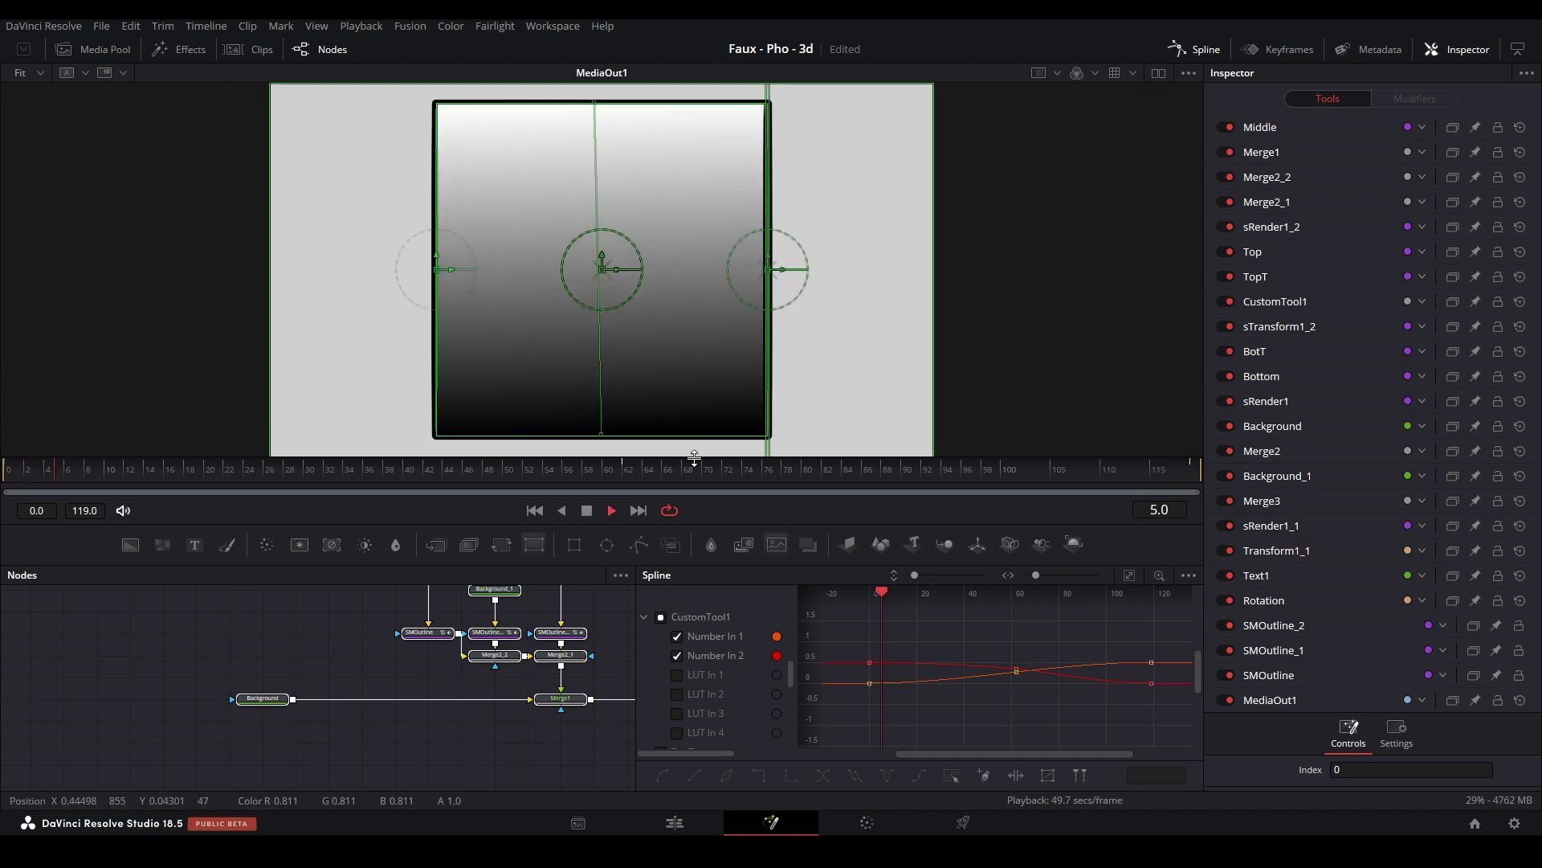
pyautogui.click(277, 629)
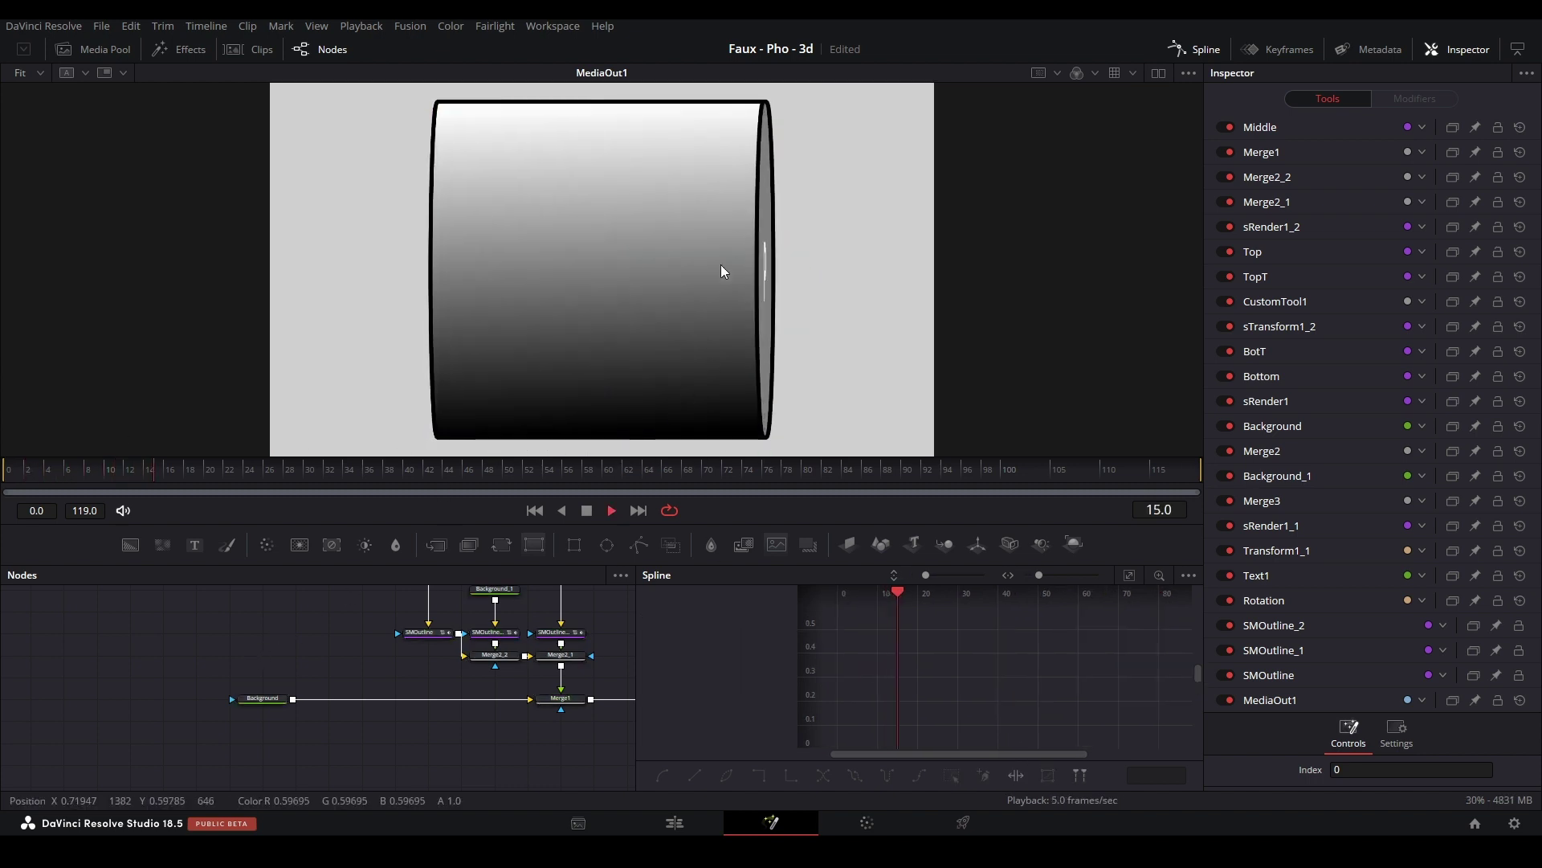
pyautogui.click(514, 475)
pyautogui.hotkey('ctrl', 's')
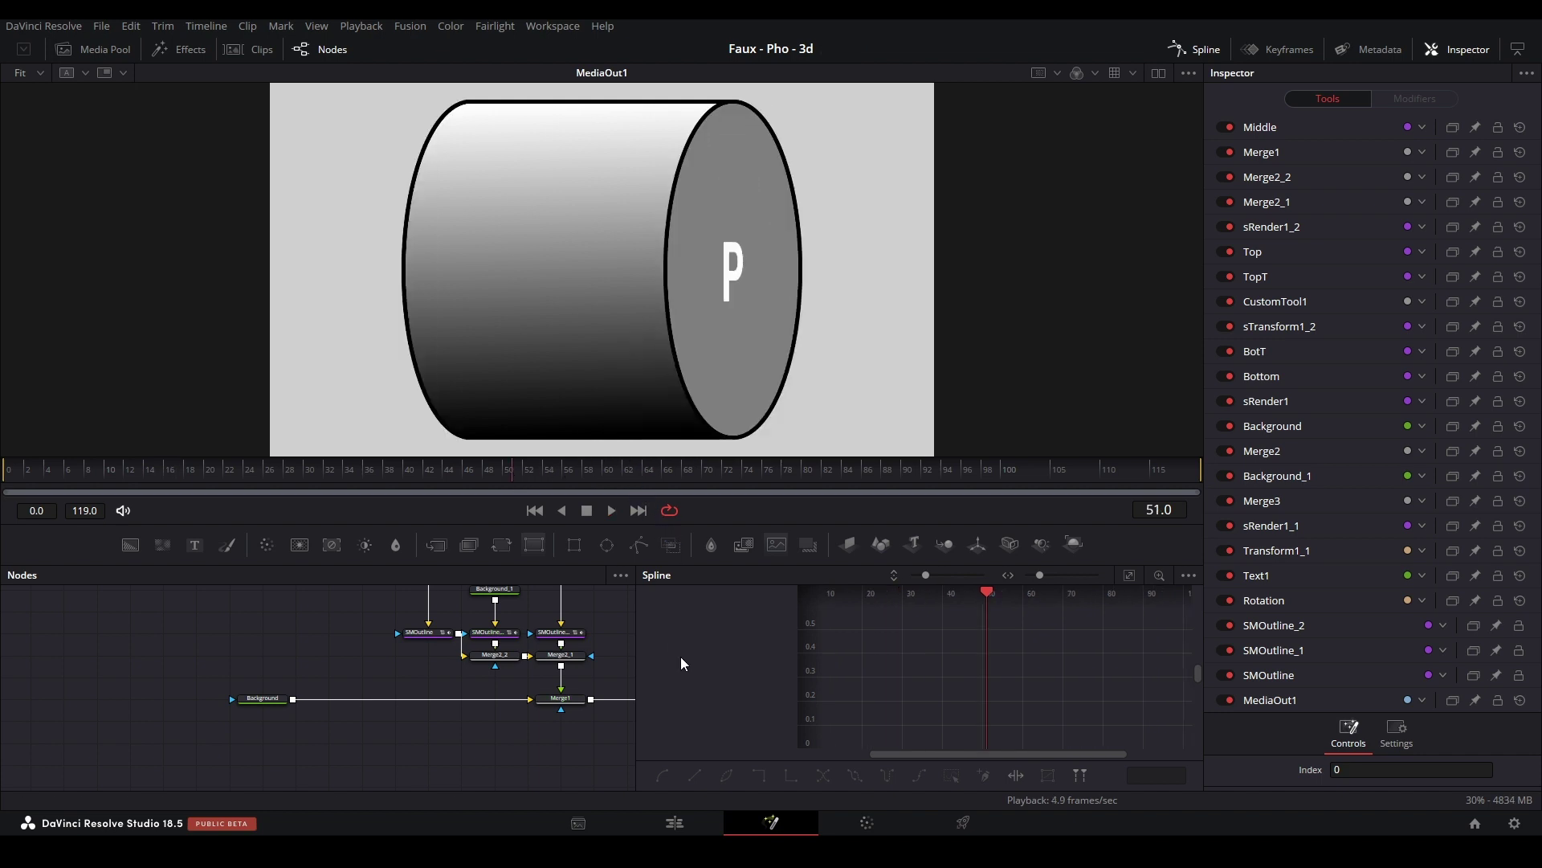
# - Add a Time Stretcher after Merge1 and keyframe its Source Time to 119 at frame 119
pyautogui.press('F7')
pyautogui.scroll(3, 620, 693)
pyautogui.click(540, 706)
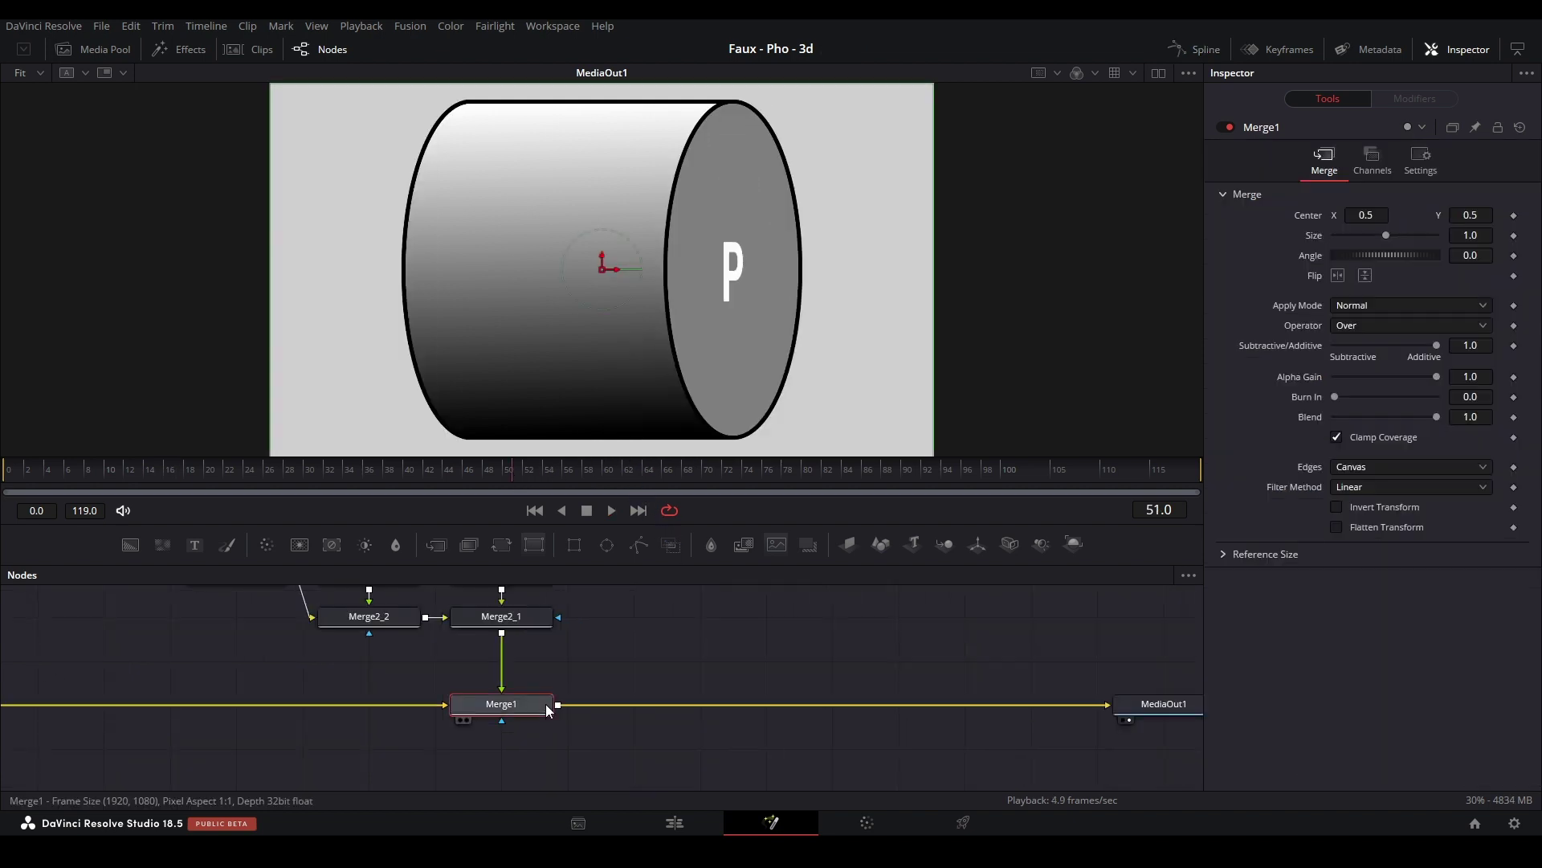
pyautogui.hotkey('shift', 'space')
pyautogui.write('timest')
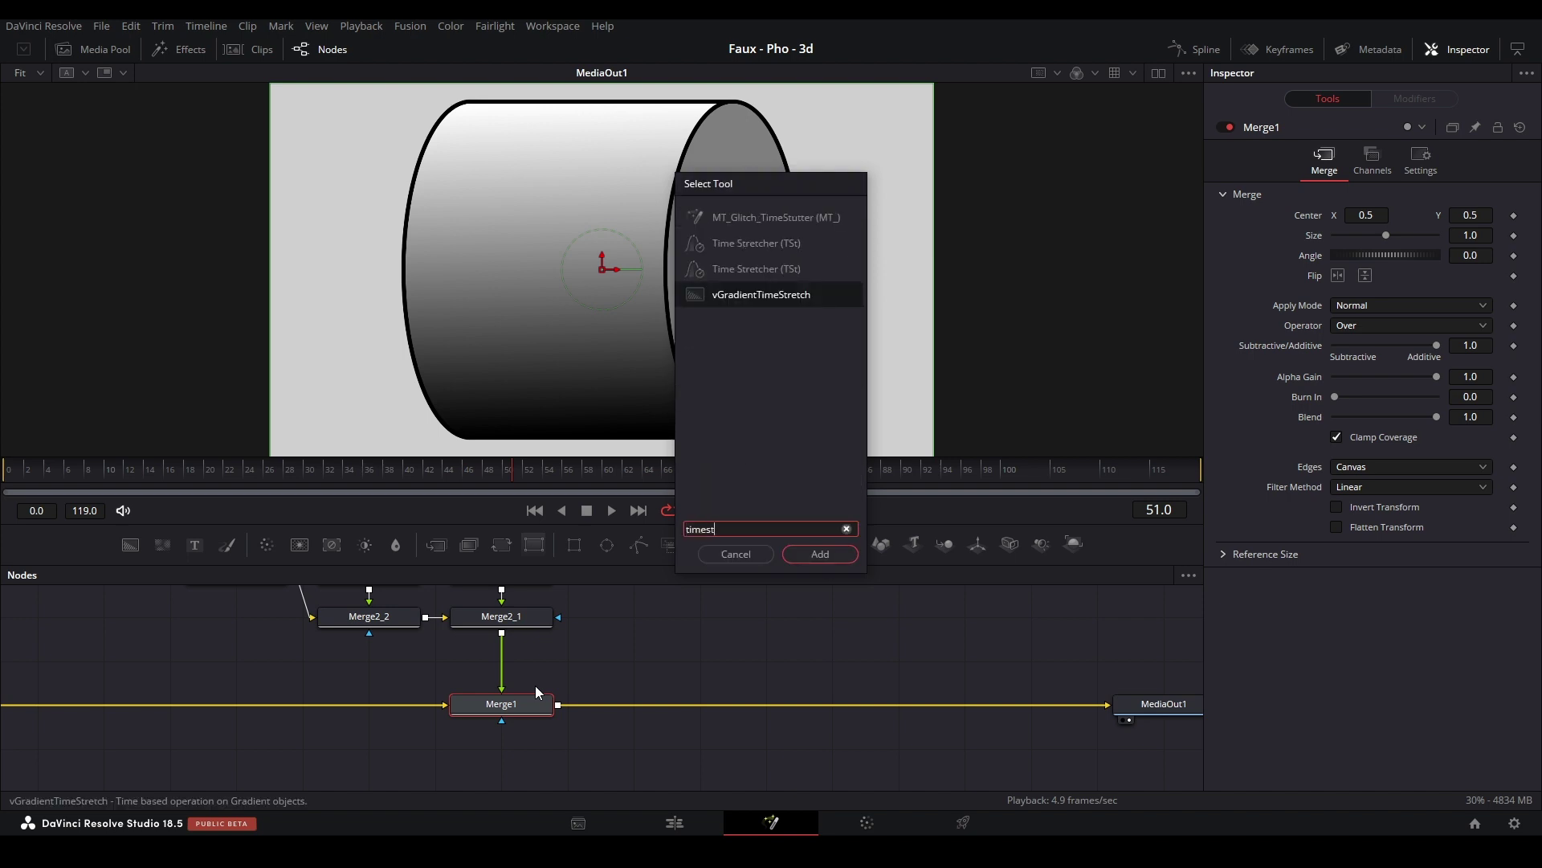
pyautogui.press('Return')
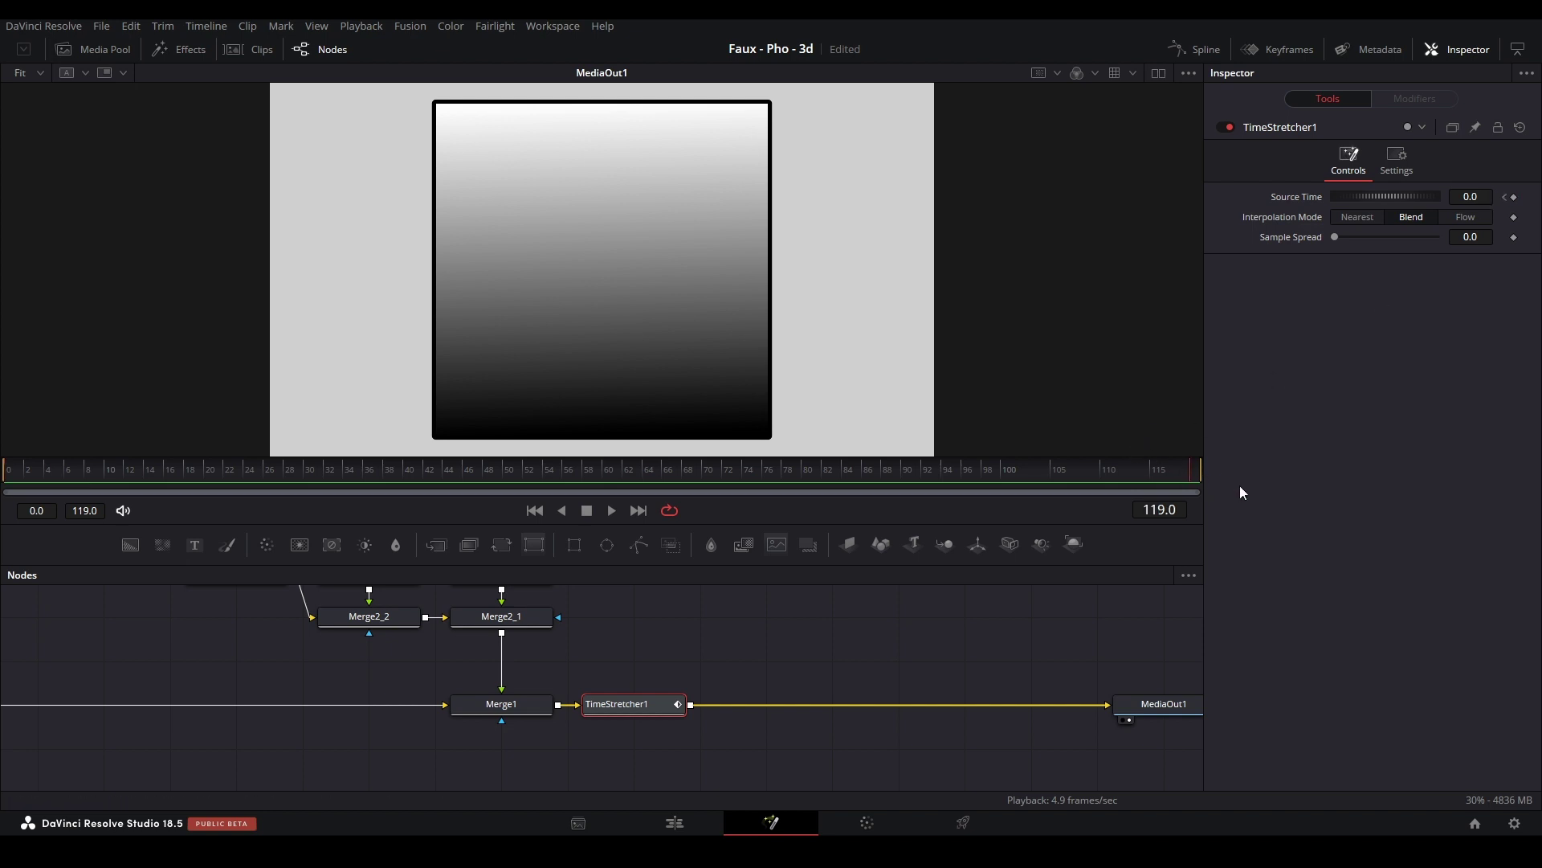
pyautogui.click(1514, 197)
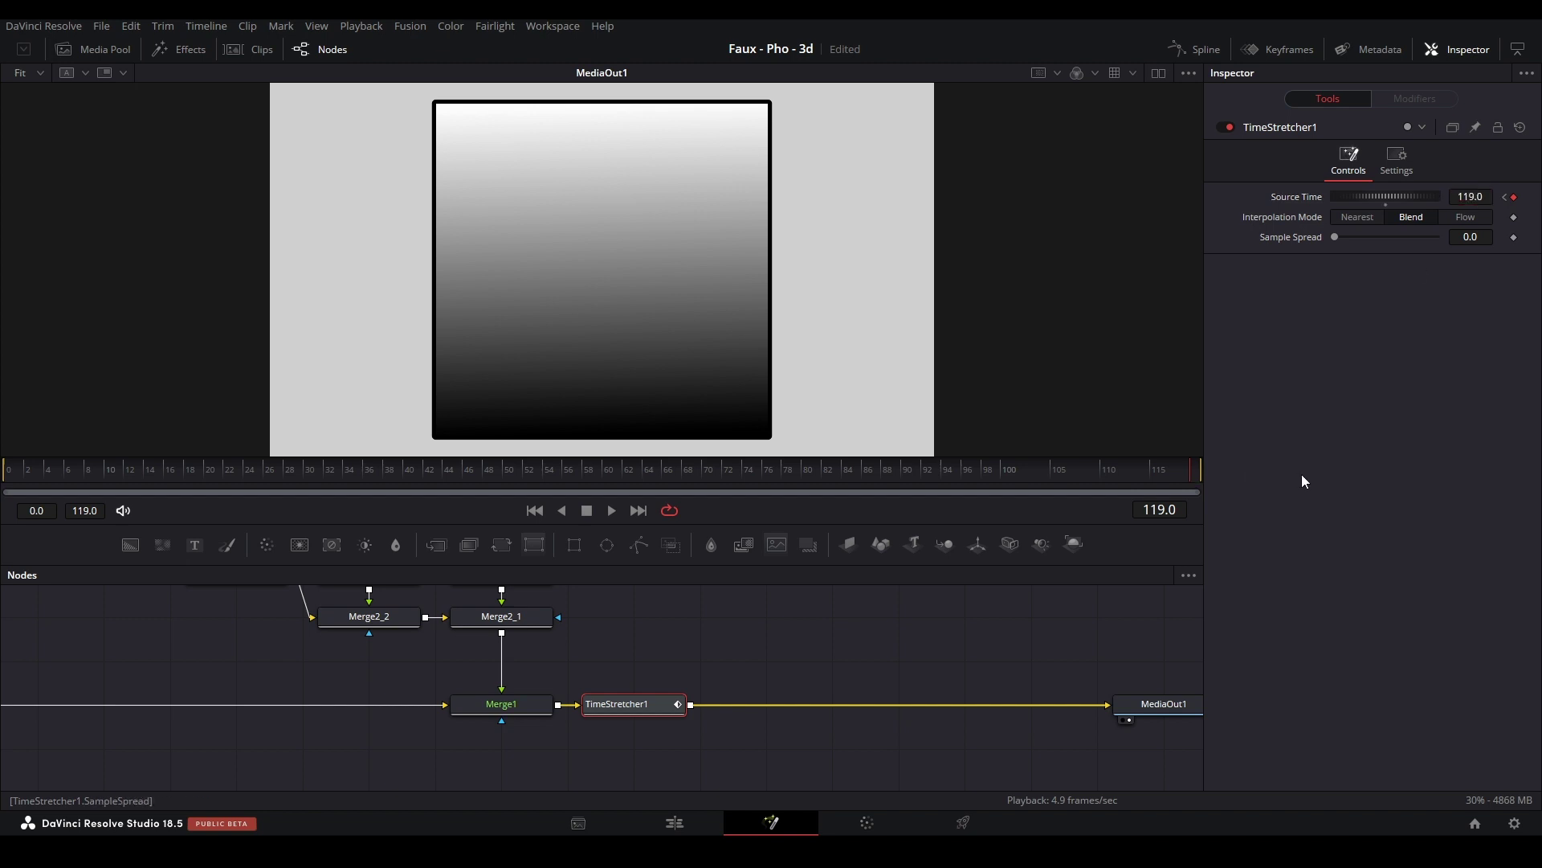
# - Move TimeStretcher1's last Source Time keyframe to frame 24 and lengthen both curve handles into a steep S-shaped ease
pyautogui.click(1173, 52)
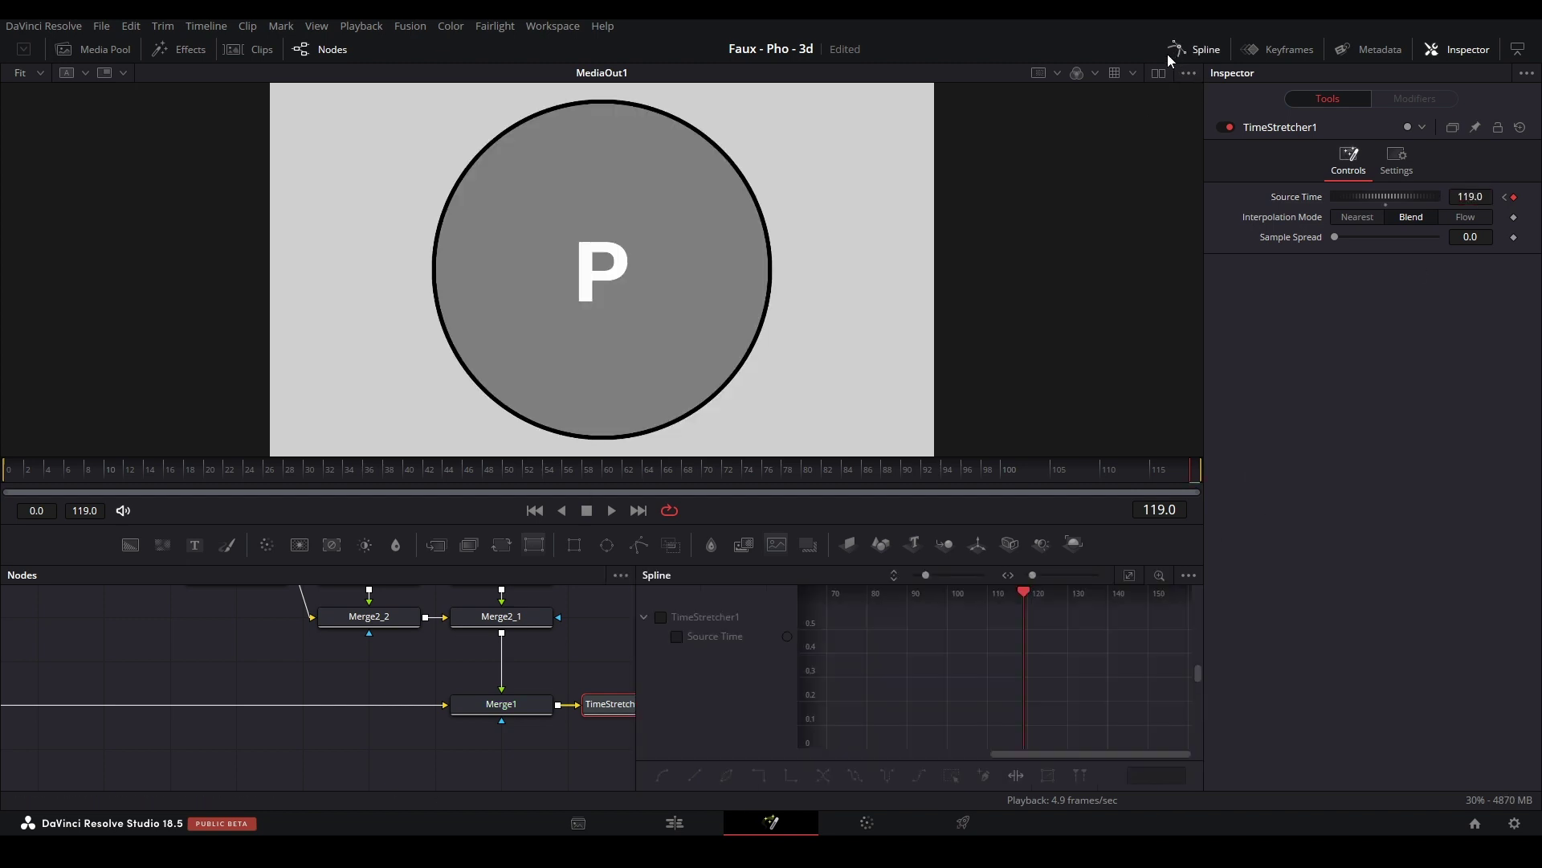
pyautogui.click(715, 636)
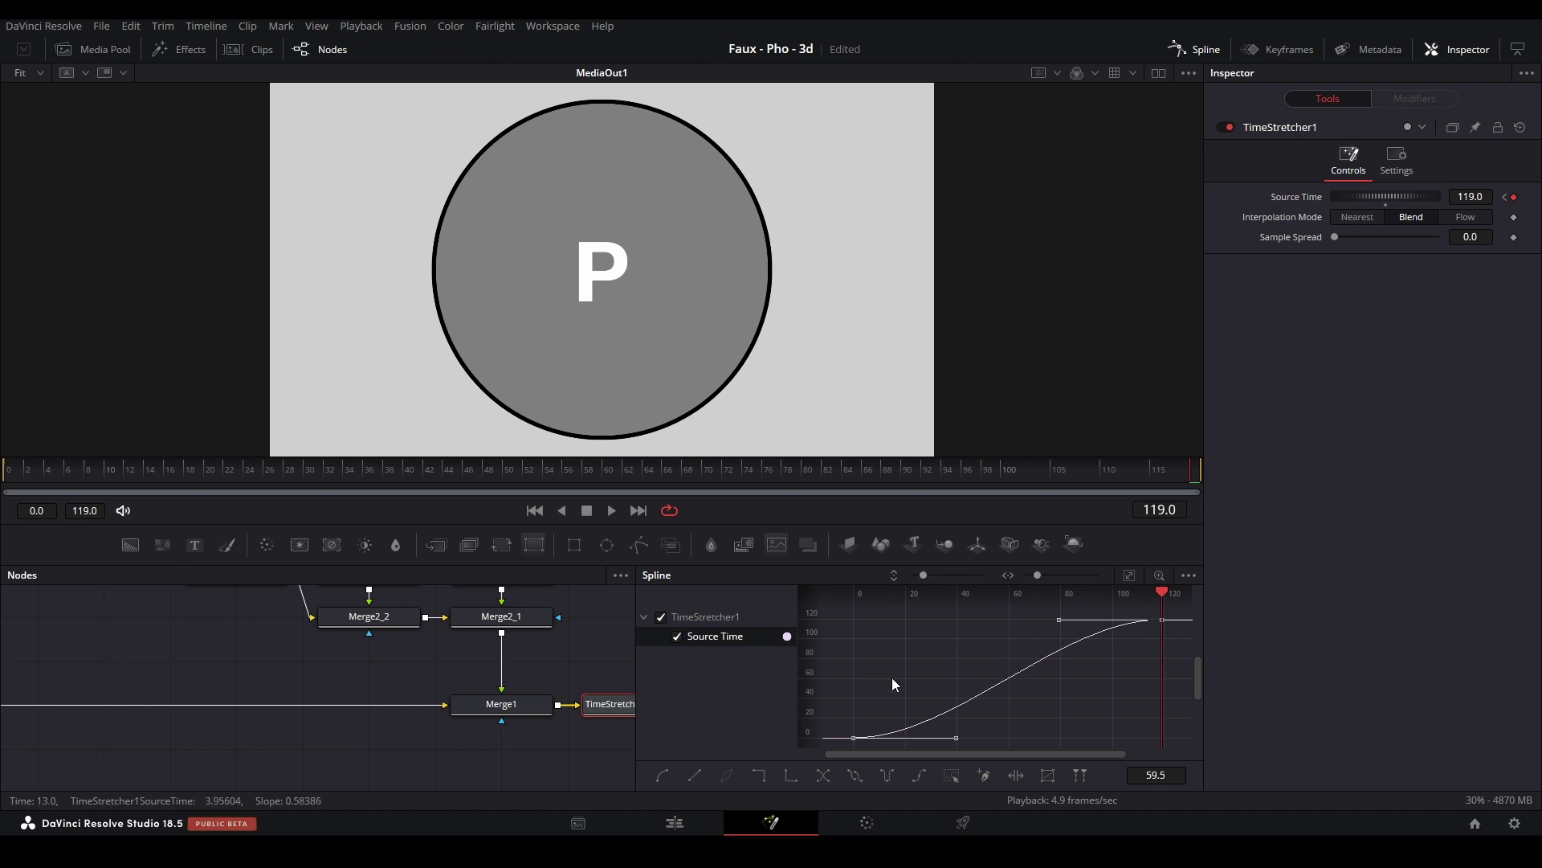
pyautogui.click(244, 475)
pyautogui.moveTo(1115, 683); pyautogui.dragTo(927, 620)
pyautogui.click(1128, 575)
pyautogui.moveTo(995, 619); pyautogui.dragTo(956, 618)
pyautogui.moveTo(956, 737); pyautogui.dragTo(1046, 736)
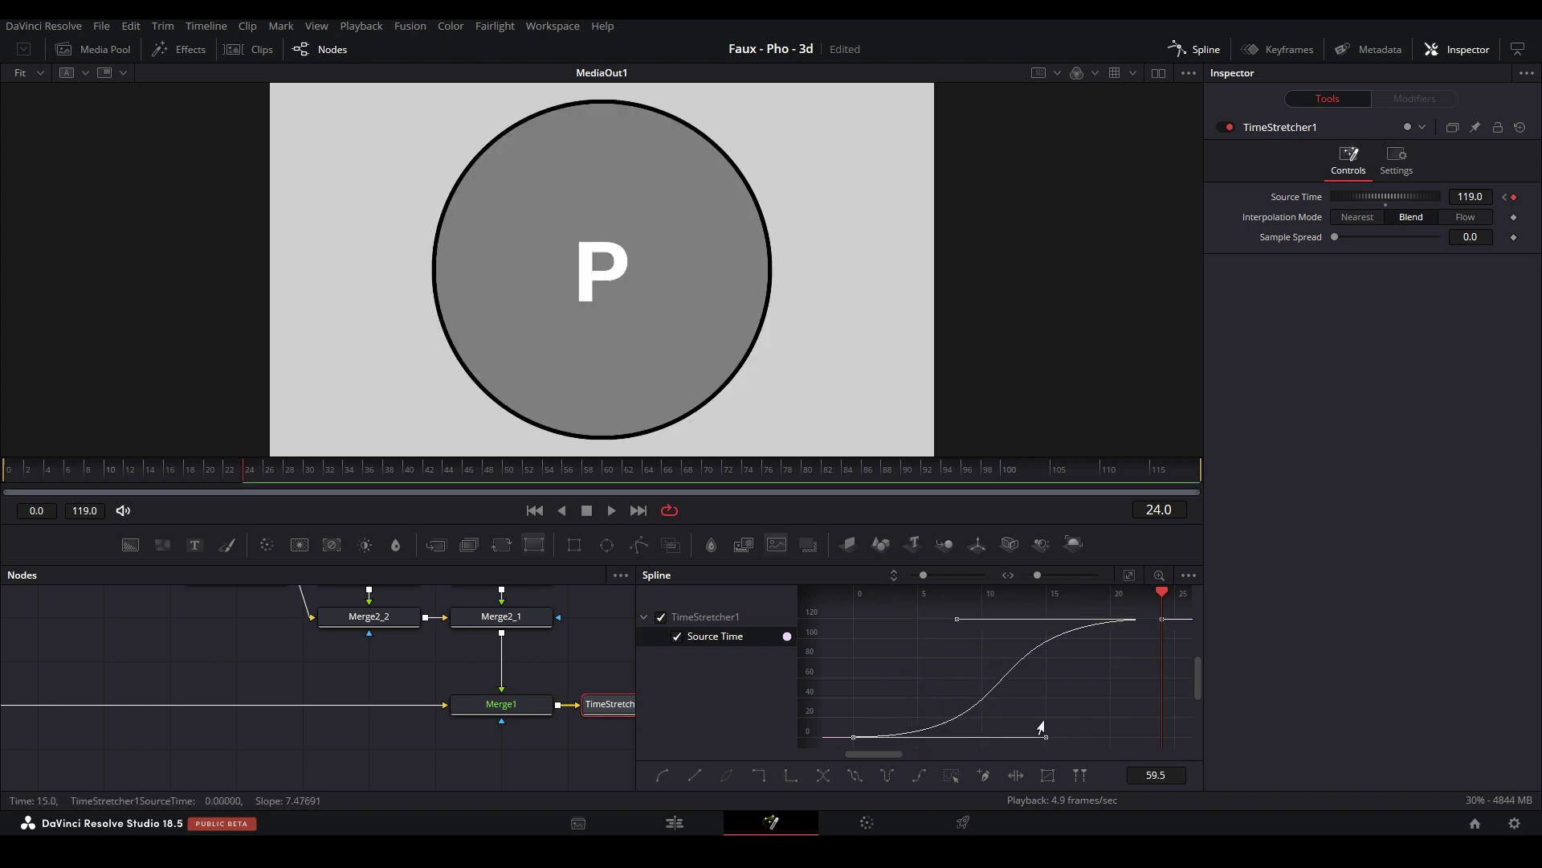
# - Set TimeStretcher1's interpolation mode to Nearest and play back the retimed animation from near the start
pyautogui.click(26, 469)
pyautogui.press('space')
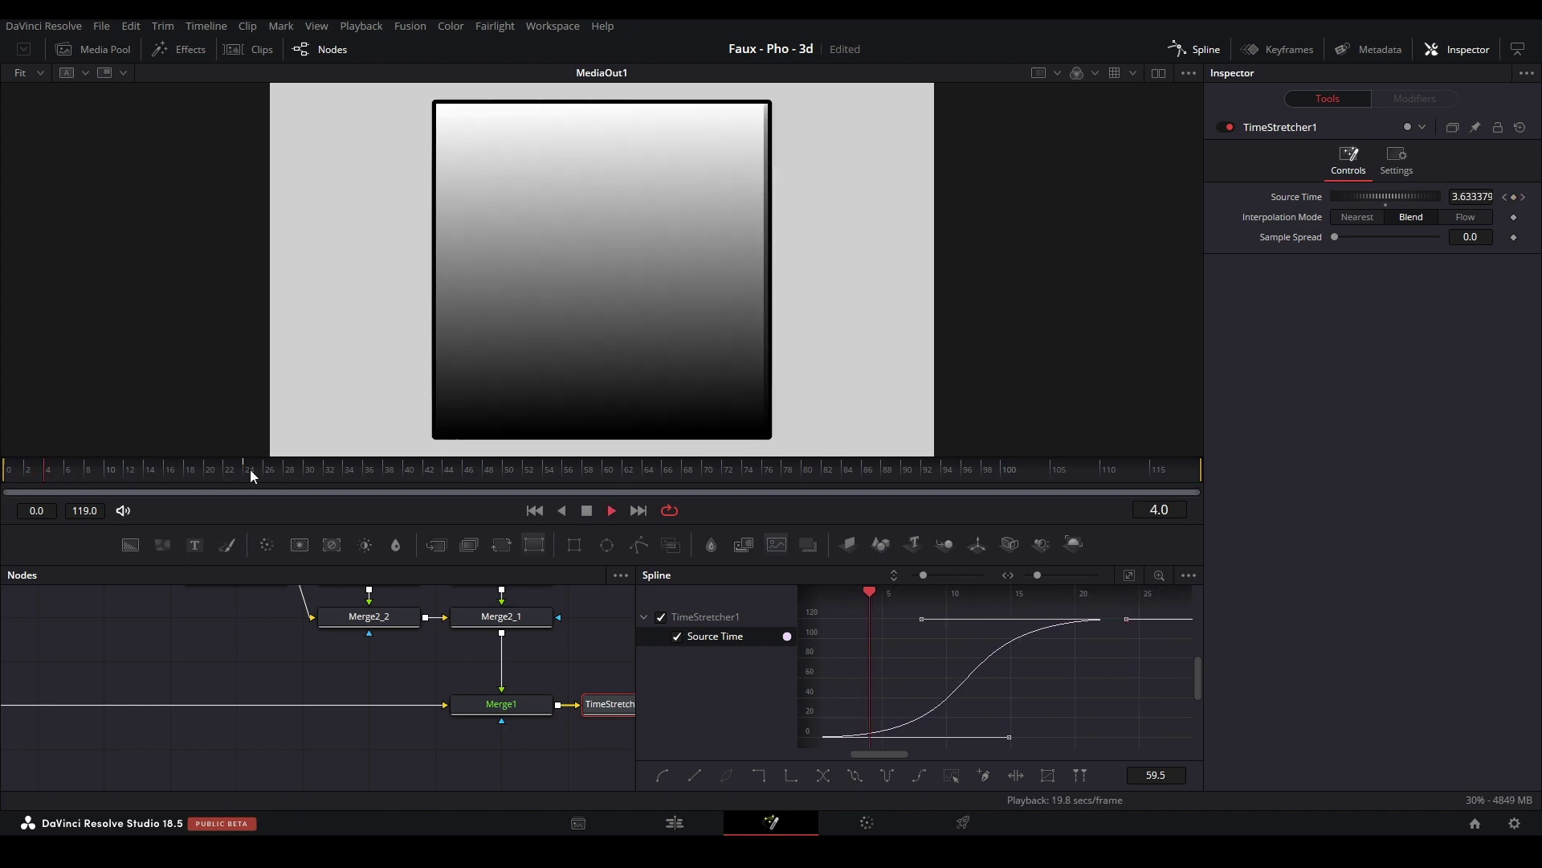
pyautogui.press('space')
pyautogui.click(1347, 220)
pyautogui.moveTo(120, 465); pyautogui.dragTo(38, 460)
pyautogui.press('space')
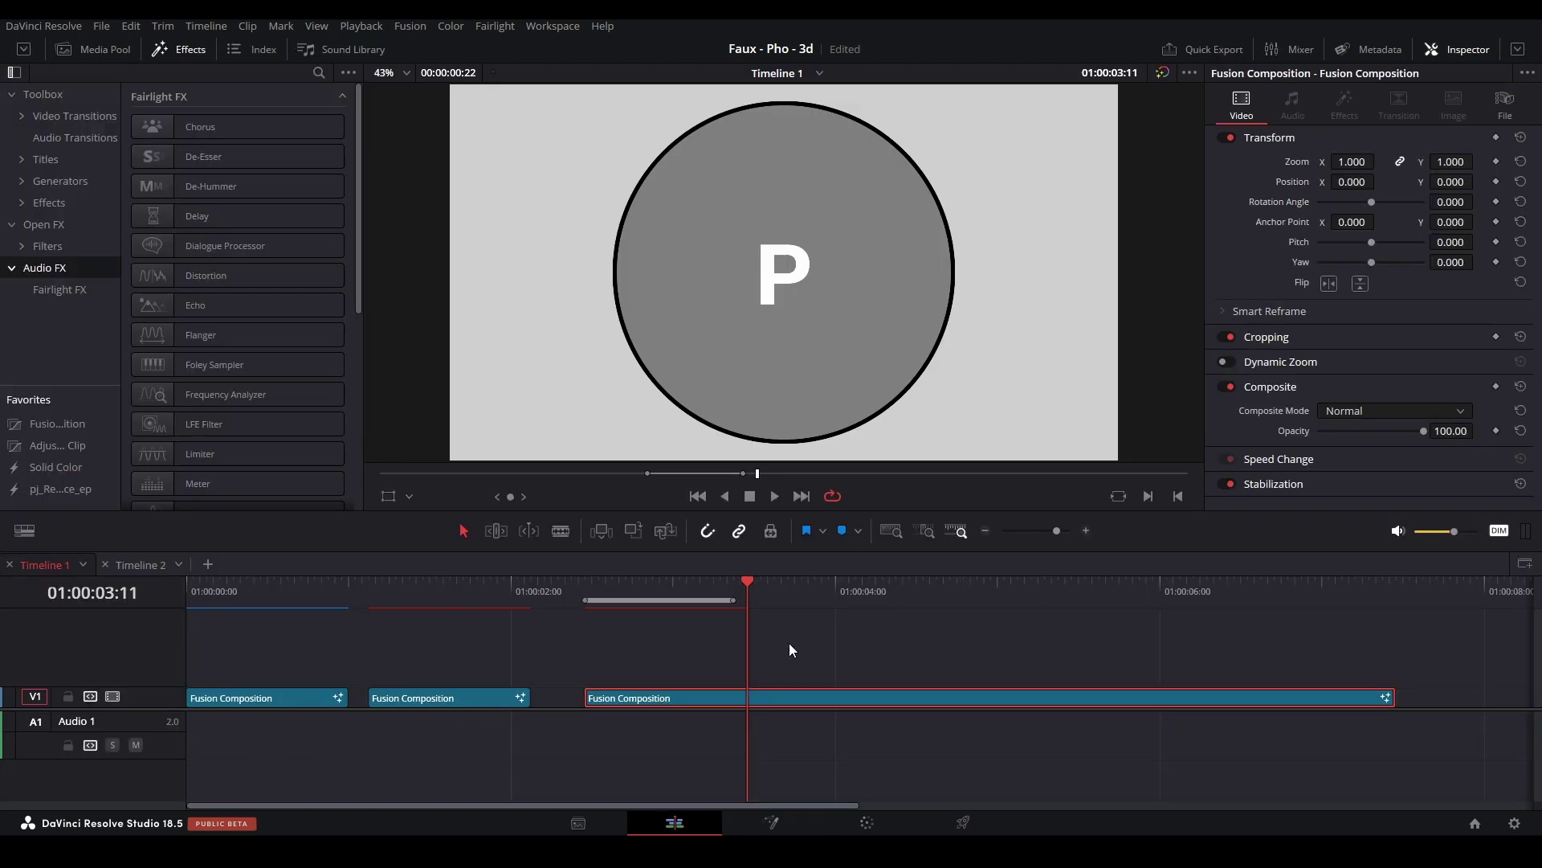
# - Convert the third Fusion Composition clip on Timeline 1 into a compound clip on the Edit page
pyautogui.click(789, 644)
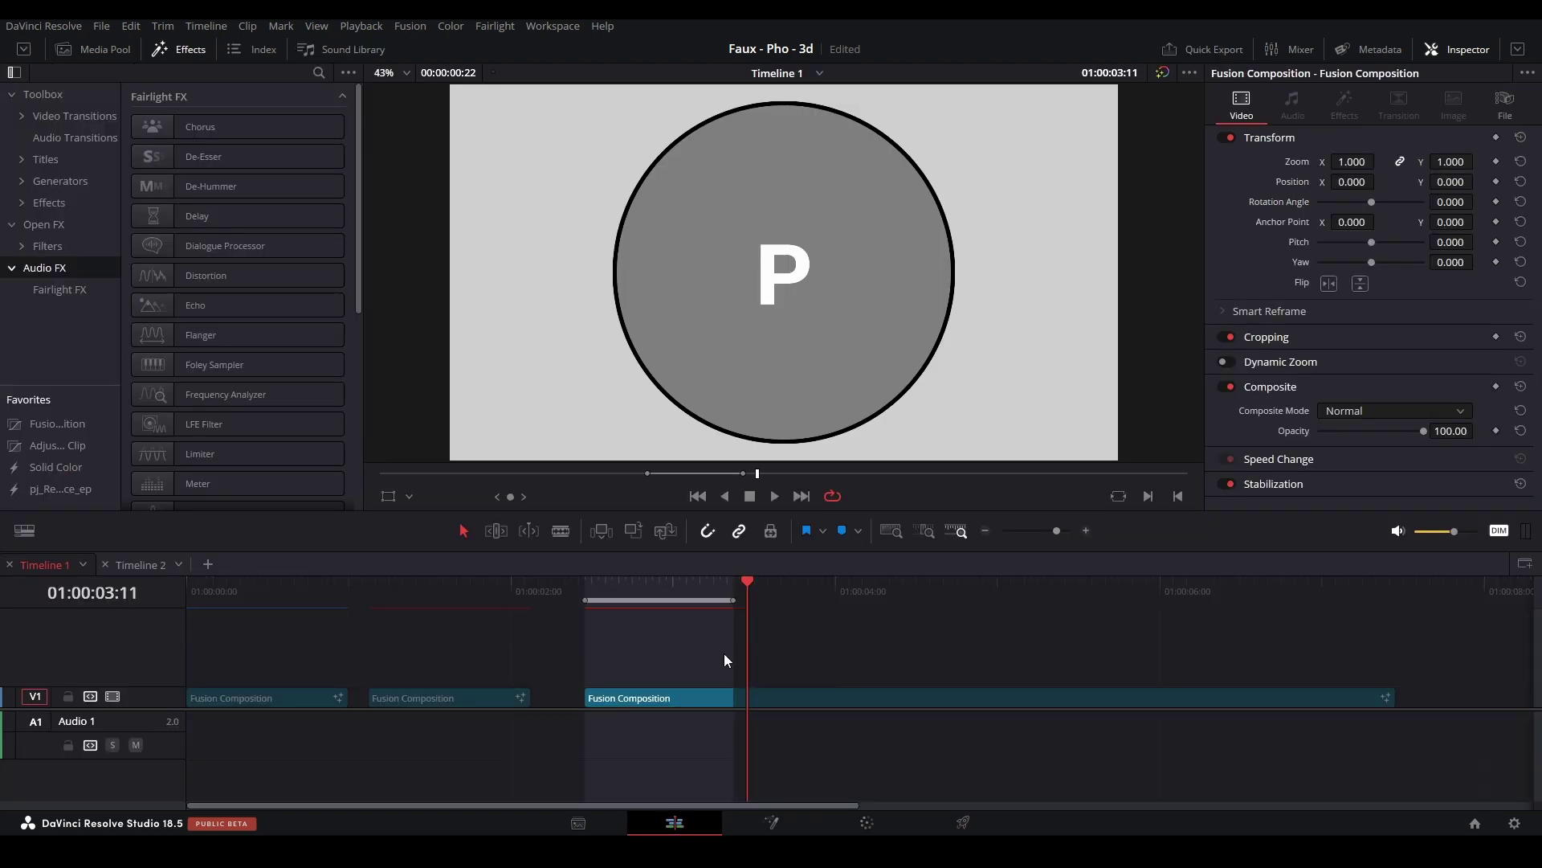
pyautogui.click(748, 696)
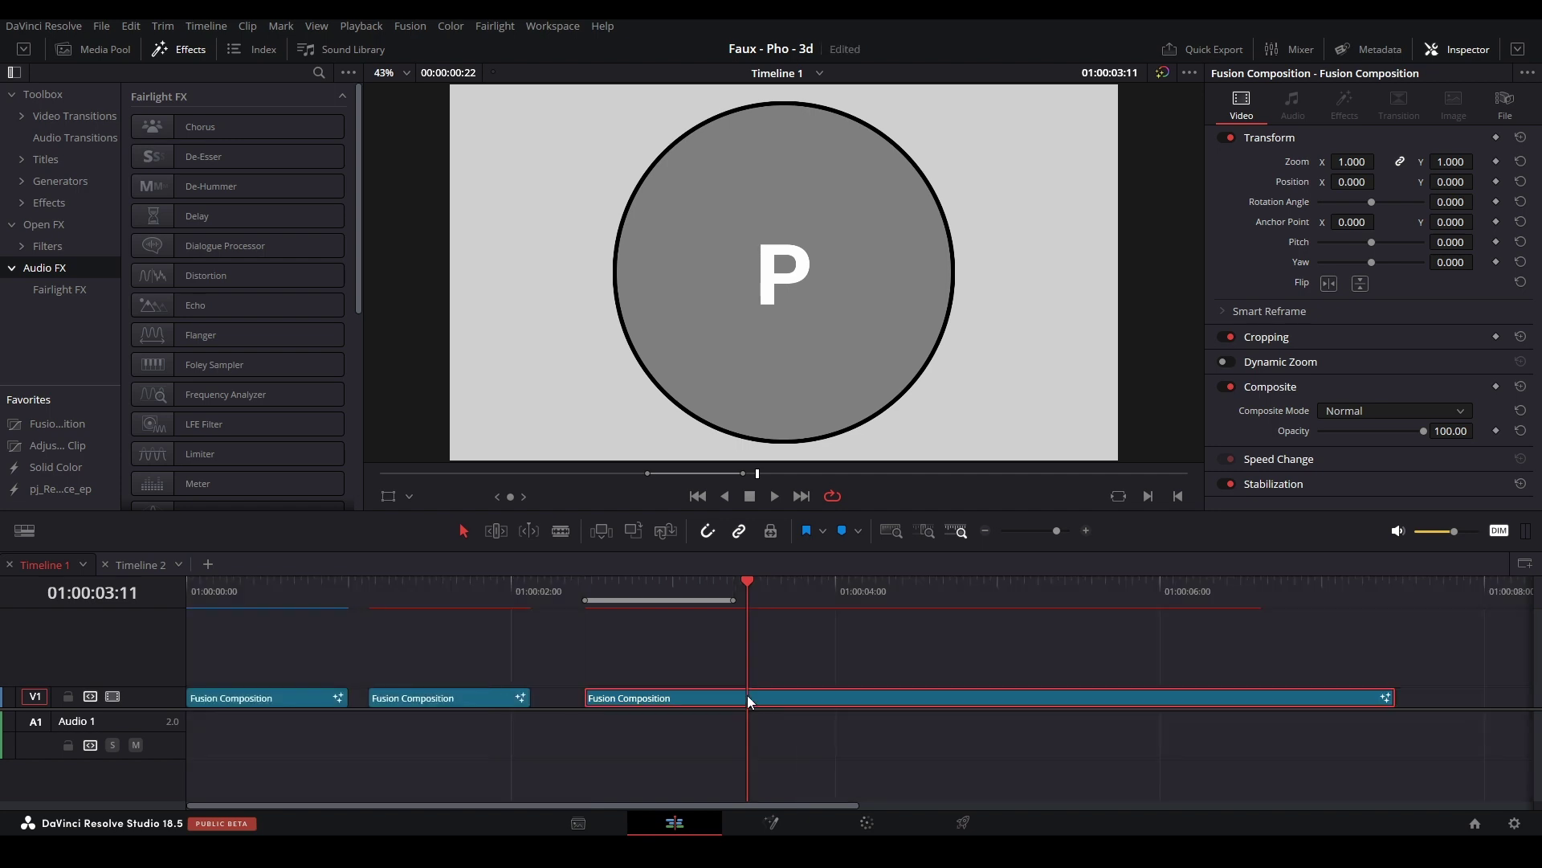
pyautogui.rightClick(758, 696)
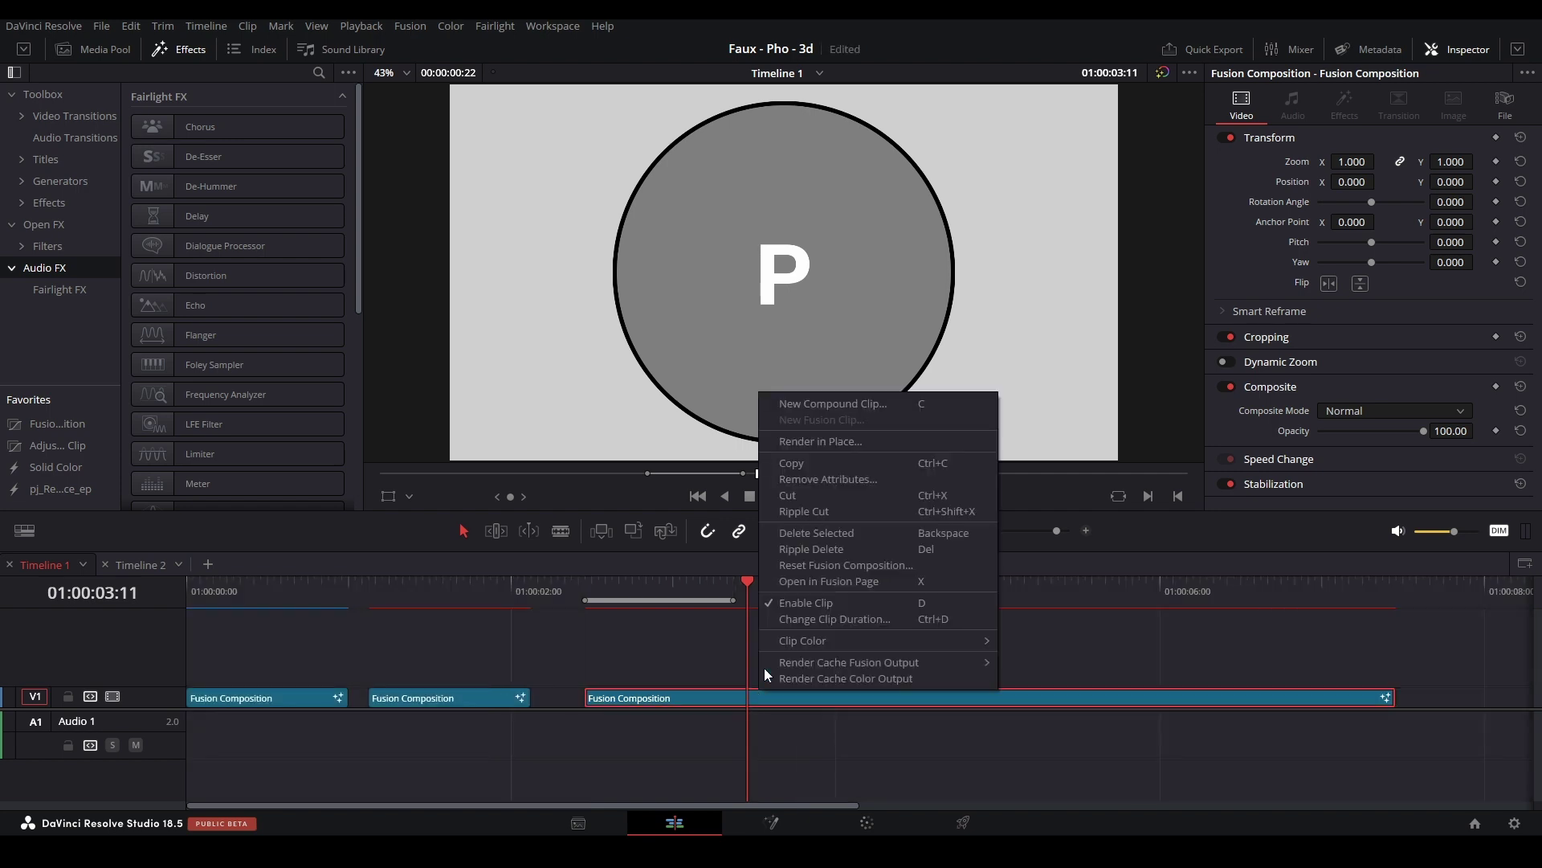
pyautogui.click(831, 402)
pyautogui.click(882, 469)
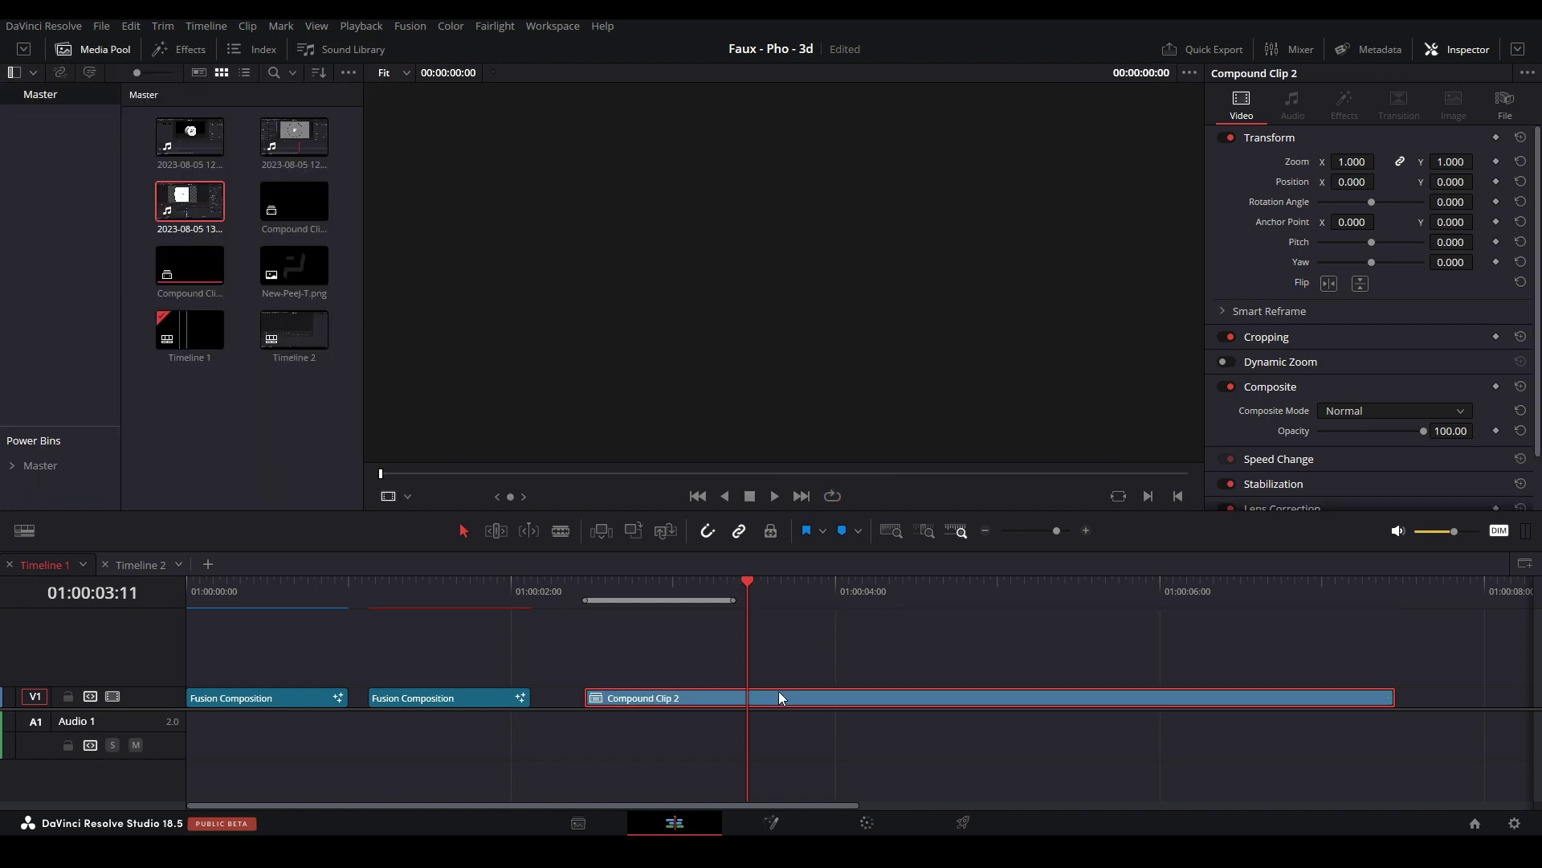
# - Trim the compound clip's end to the playhead at 01:00:03:11, set the out point on its last frame and loop the playback
pyautogui.hotkey('shift', ']')
pyautogui.press('space')
pyautogui.click(750, 581)
pyautogui.press('Left')
pyautogui.press('o')
pyautogui.press('space')
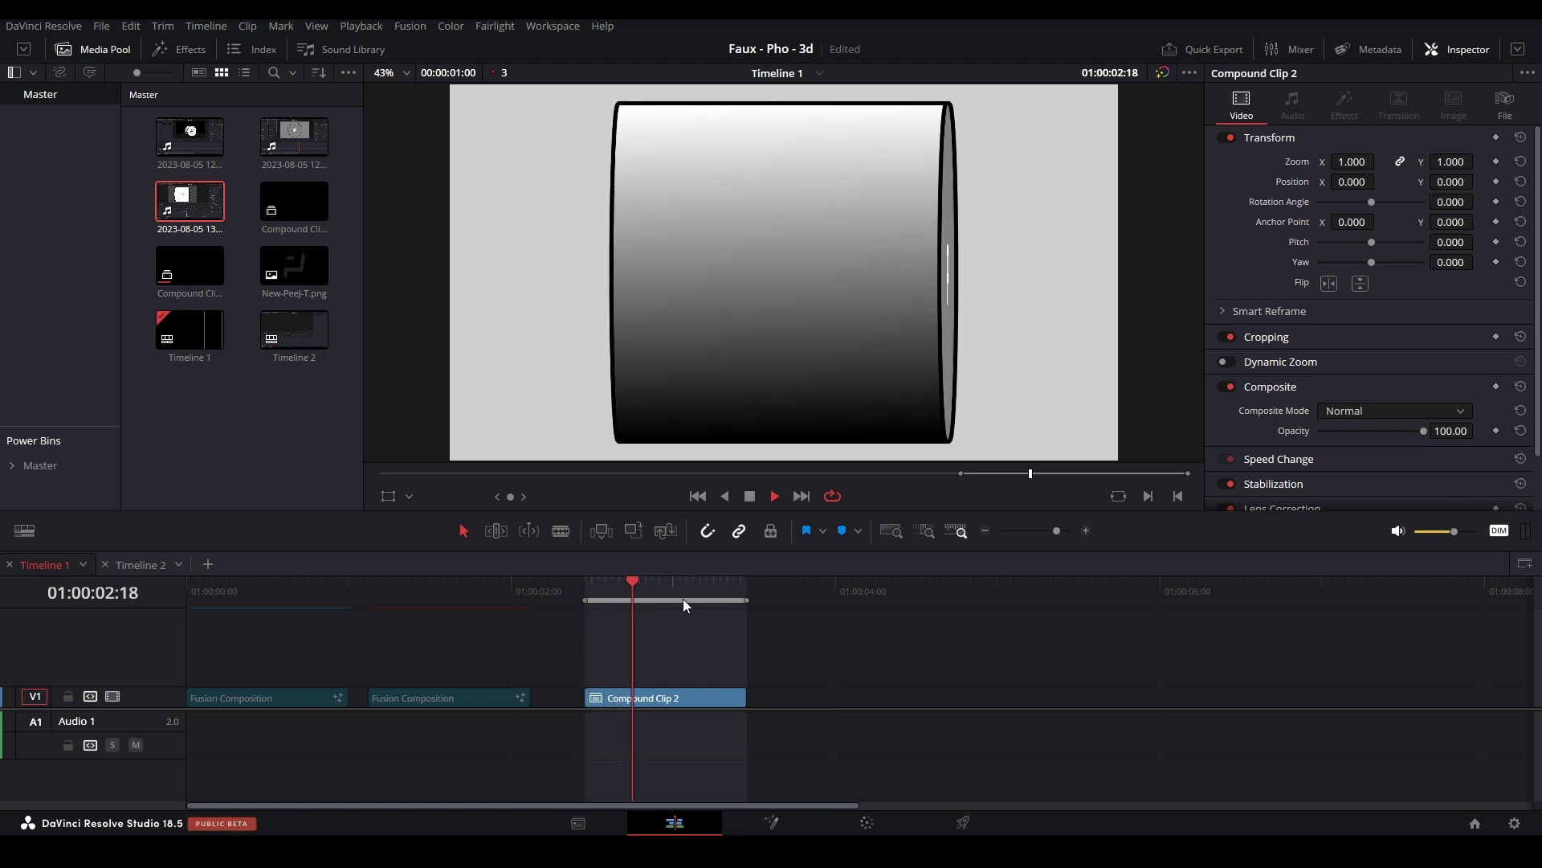
# - Open the compound clip in its own timeline and play back the first clip and the trimmed compound clip on Timeline 1
pyautogui.click(653, 697)
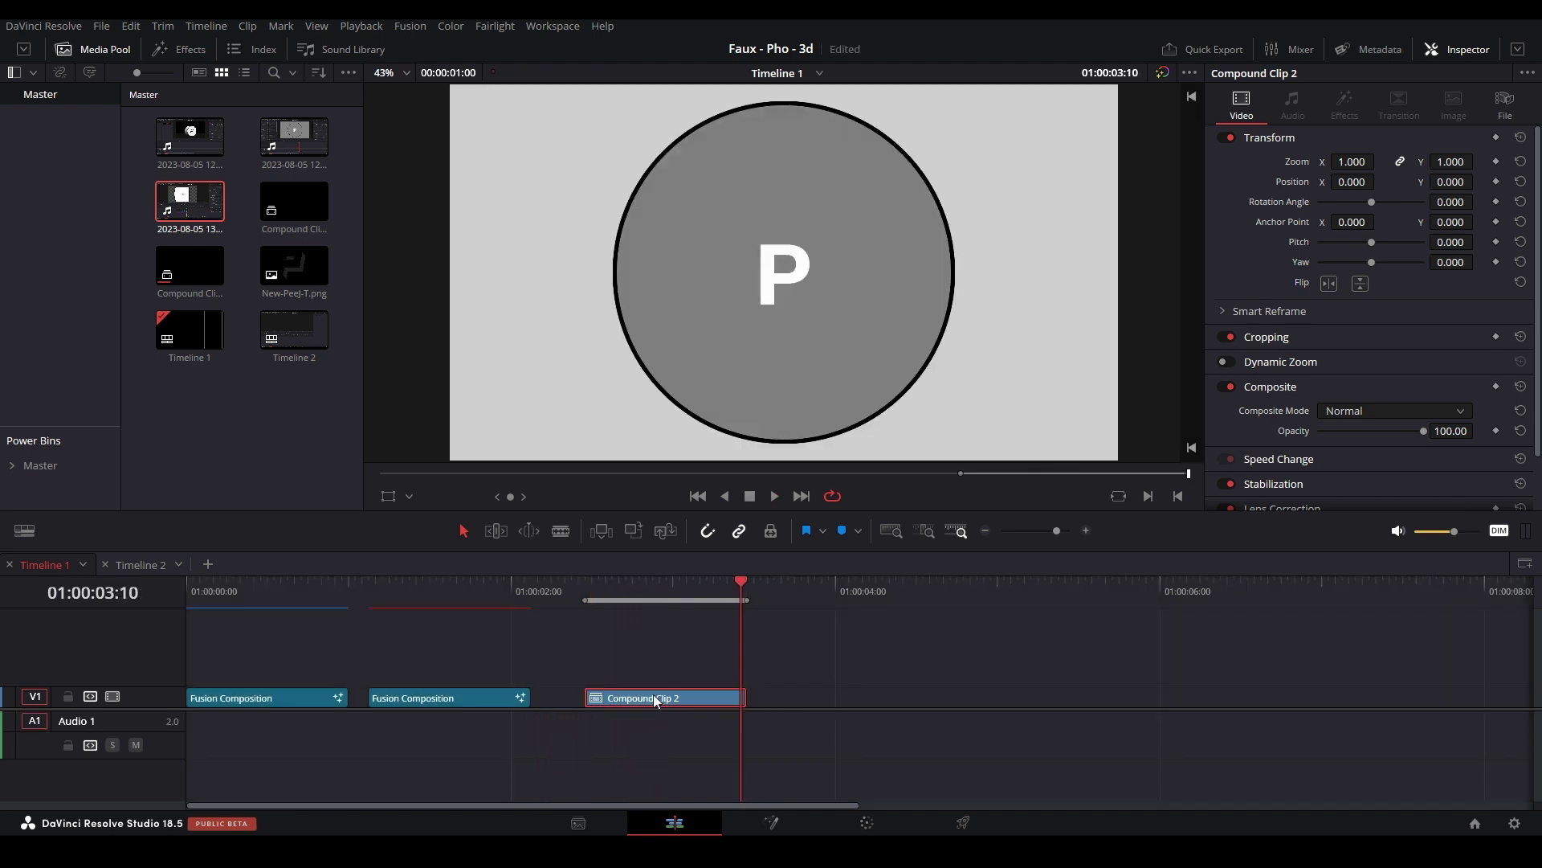
pyautogui.click(206, 594)
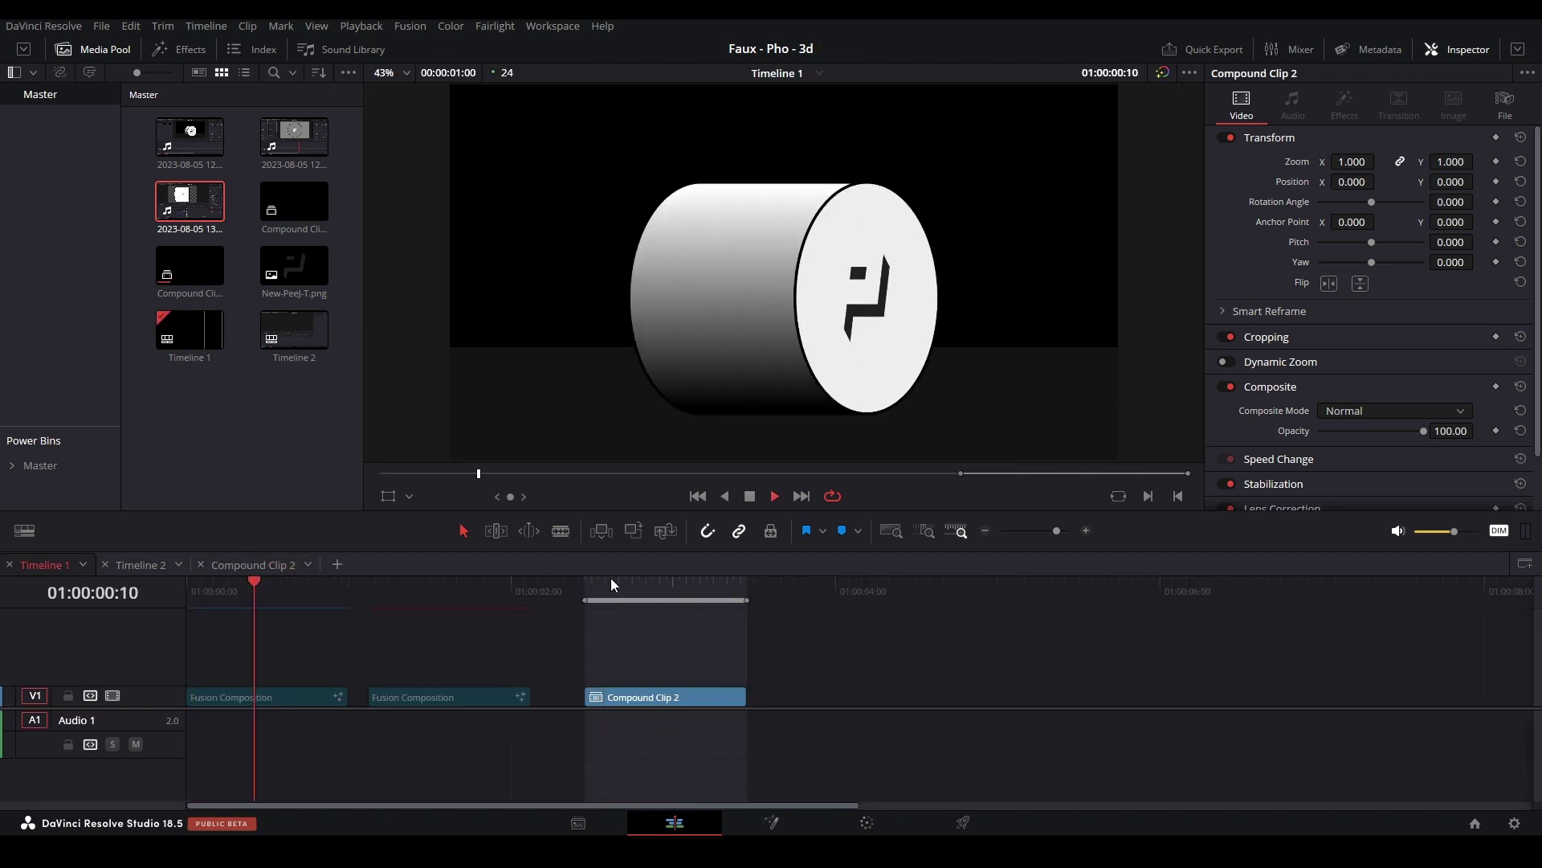
pyautogui.click(611, 577)
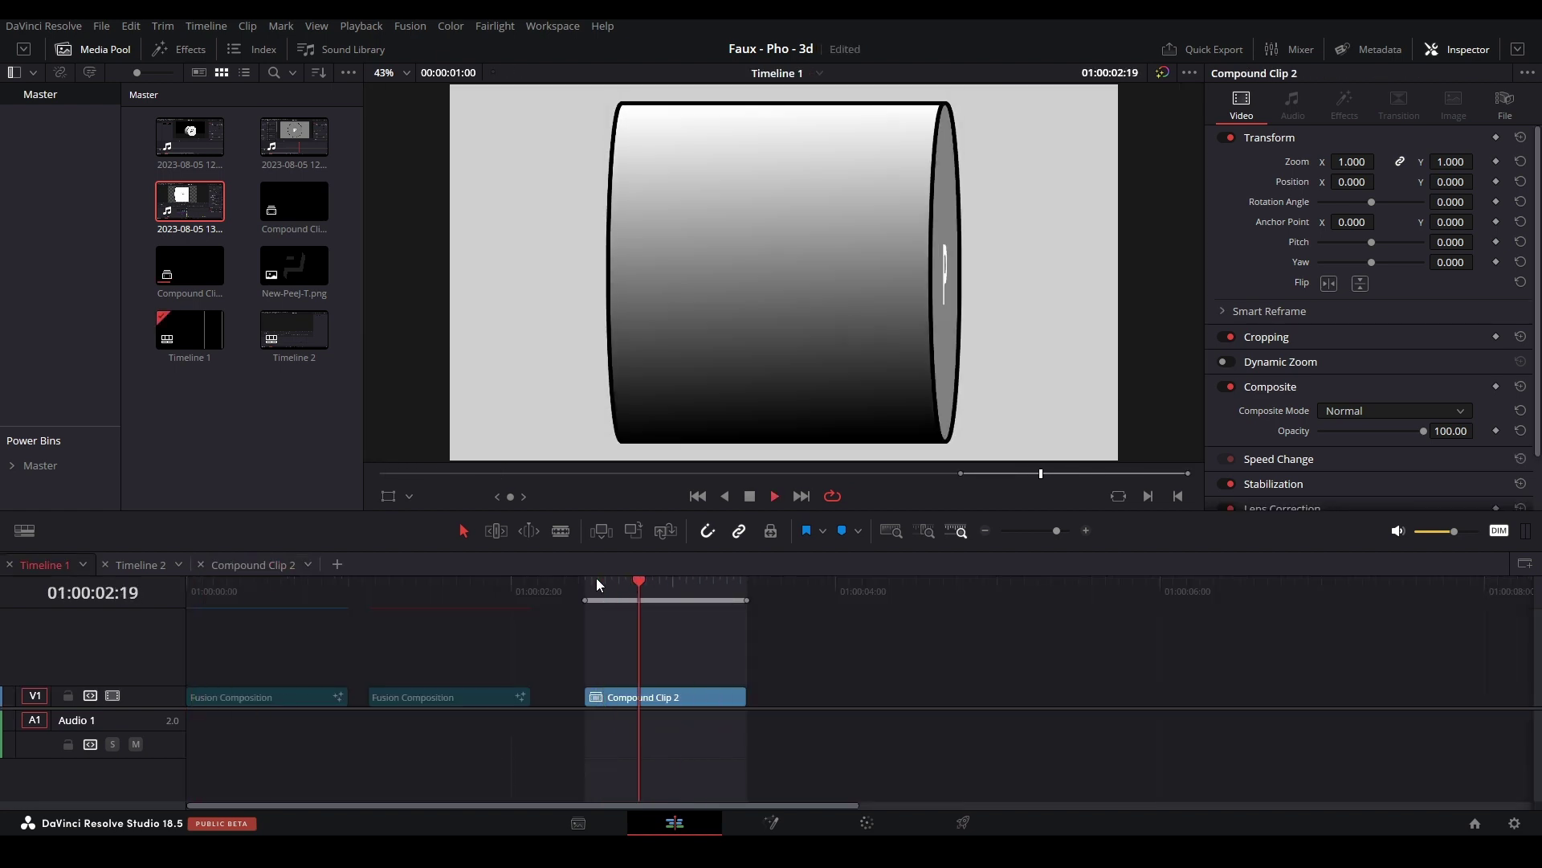
pyautogui.press('space')
# - Switch to the compound clip's timeline and open its Fusion Composition on the Fusion page
pyautogui.click(252, 564)
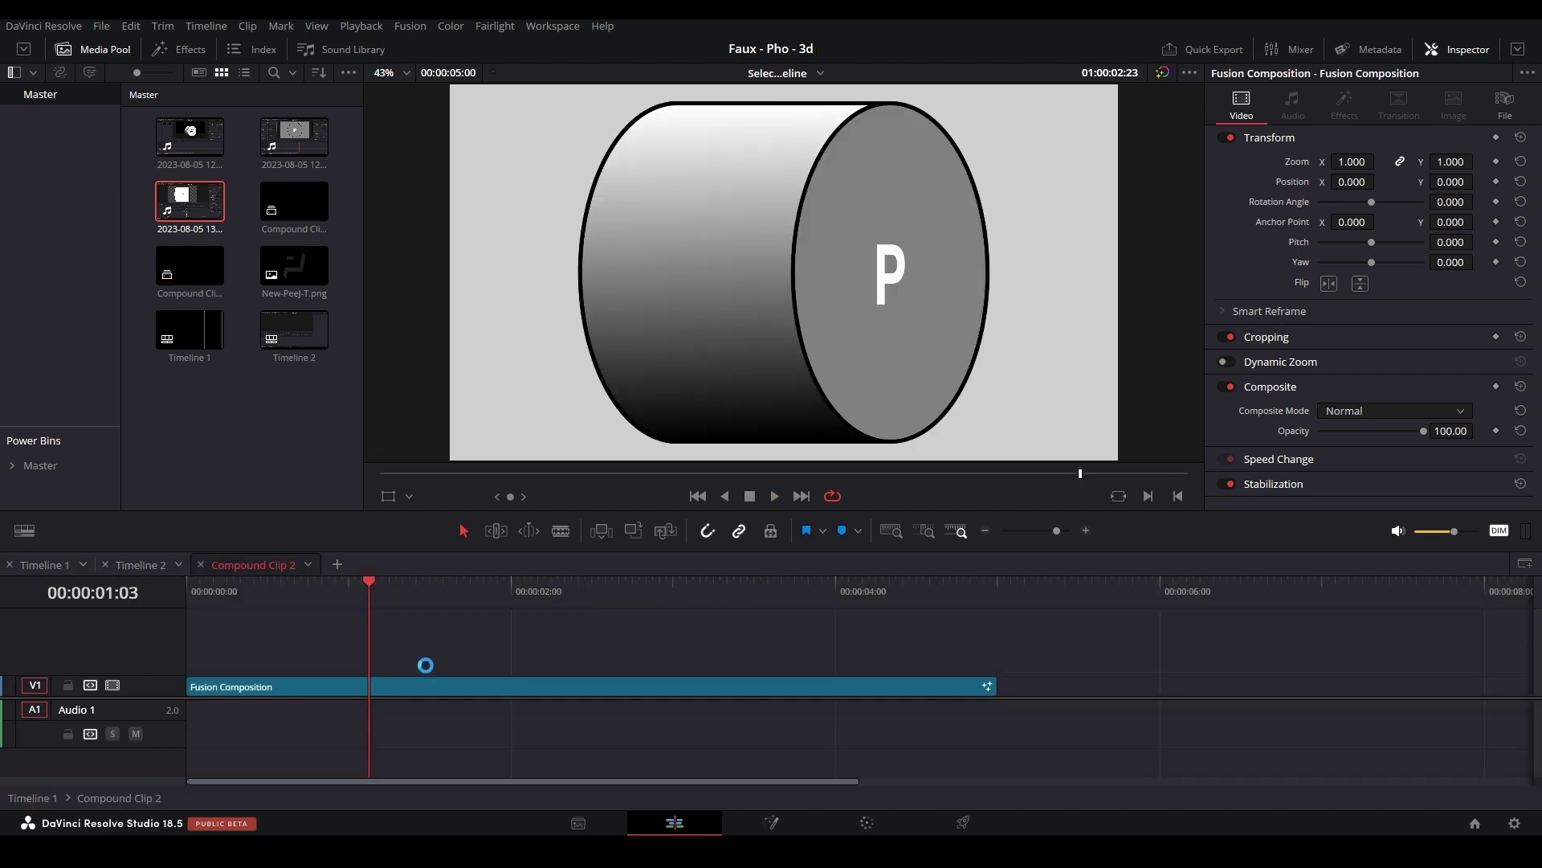
pyautogui.click(427, 689)
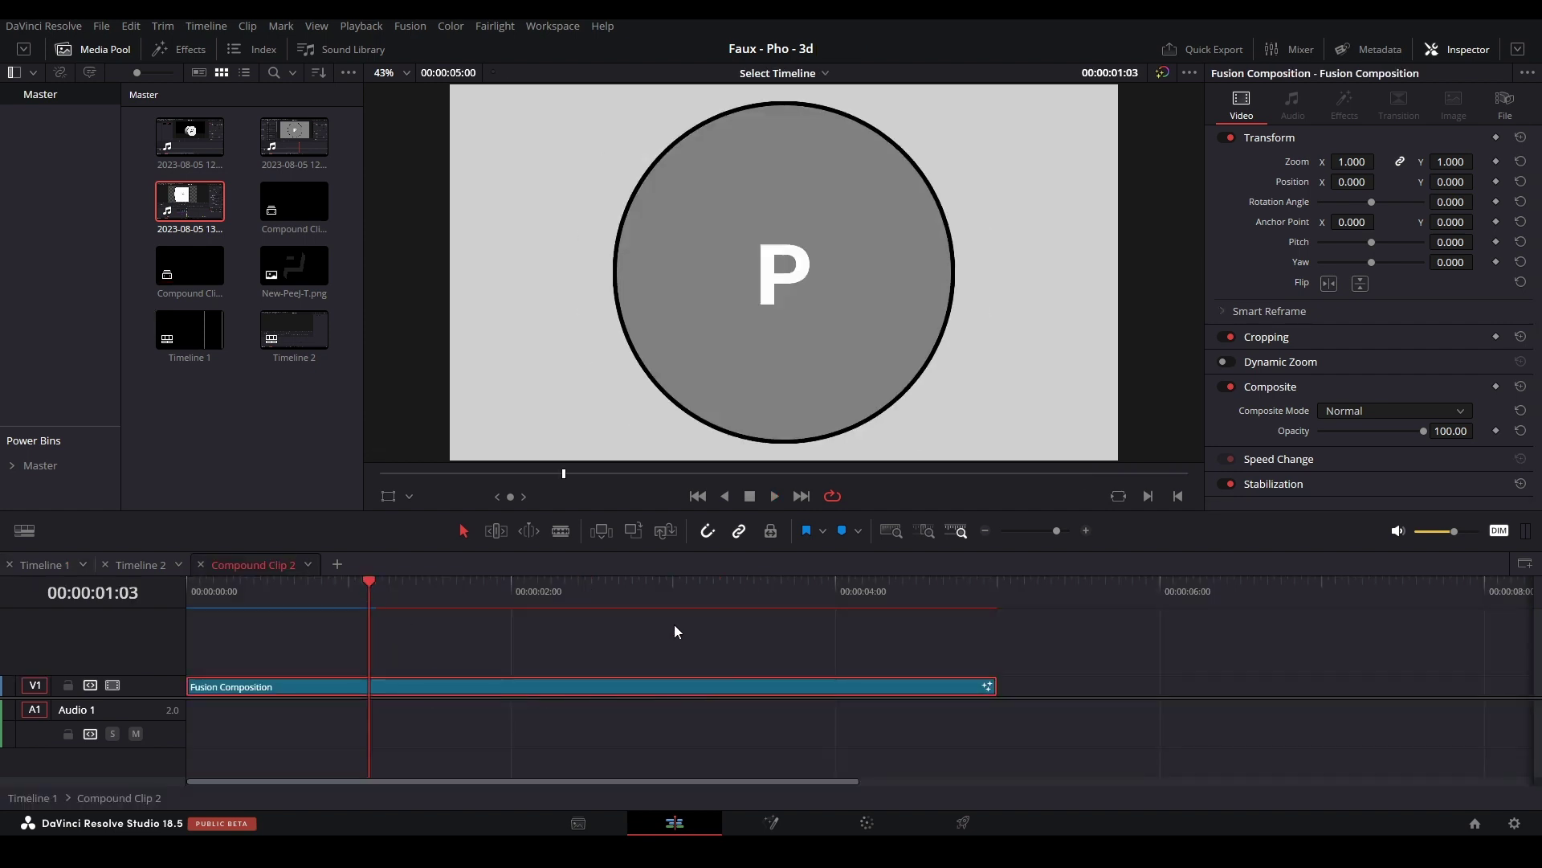
pyautogui.hotkey('shift', '5')
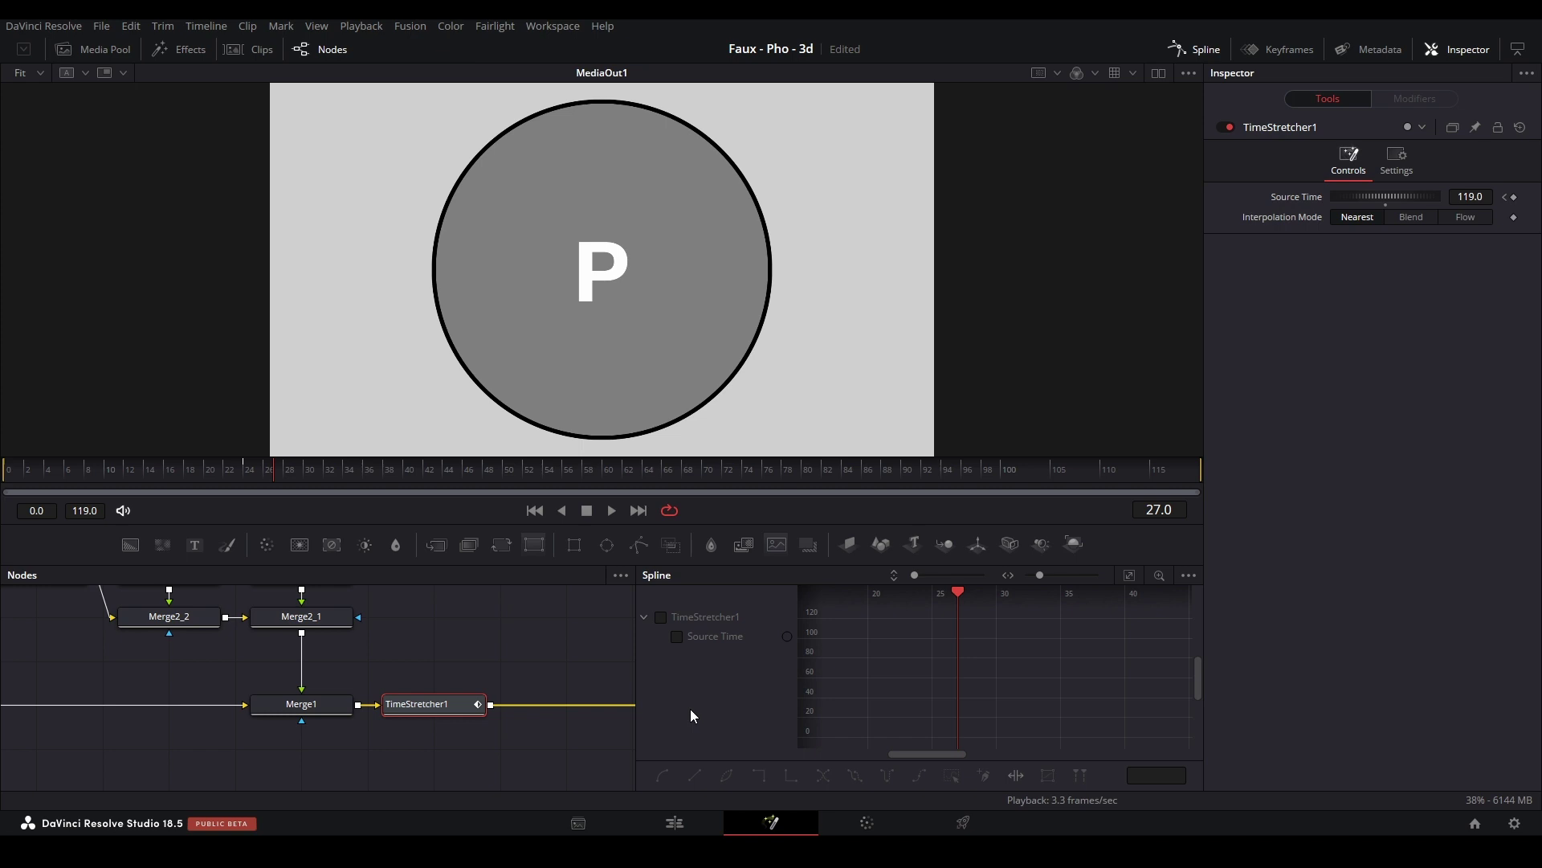
# - Hide the spline editor and insert a Filter node between TimeStretcher1 and MediaOut1, keeping its filter type on Grain
pyautogui.press('F8')
pyautogui.hotkey('shift', 'space')
pyautogui.write('filter')
pyautogui.press('Return')
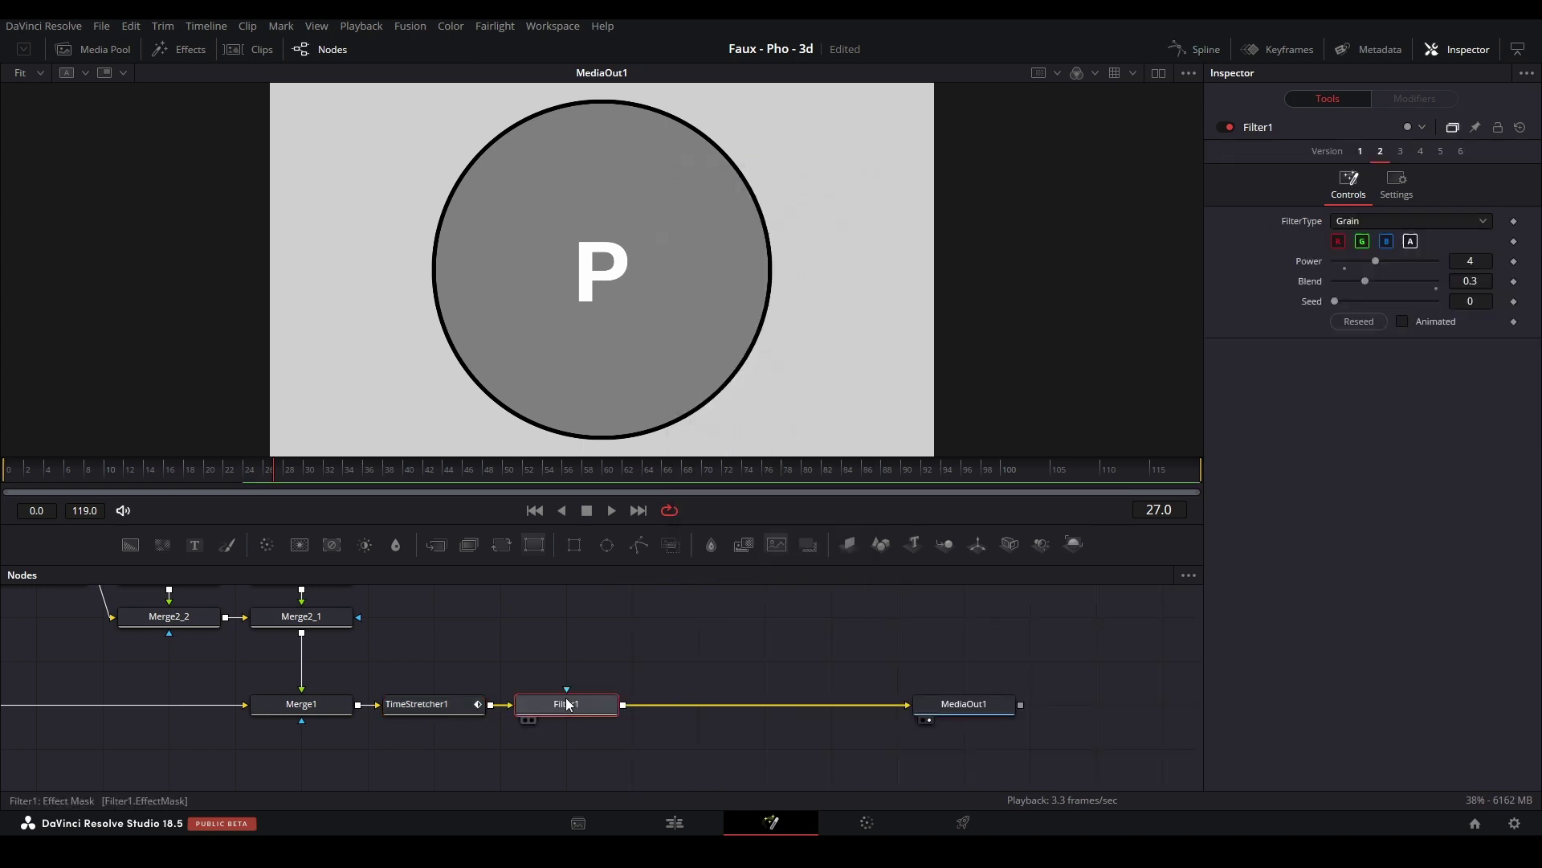
pyautogui.click(1401, 224)
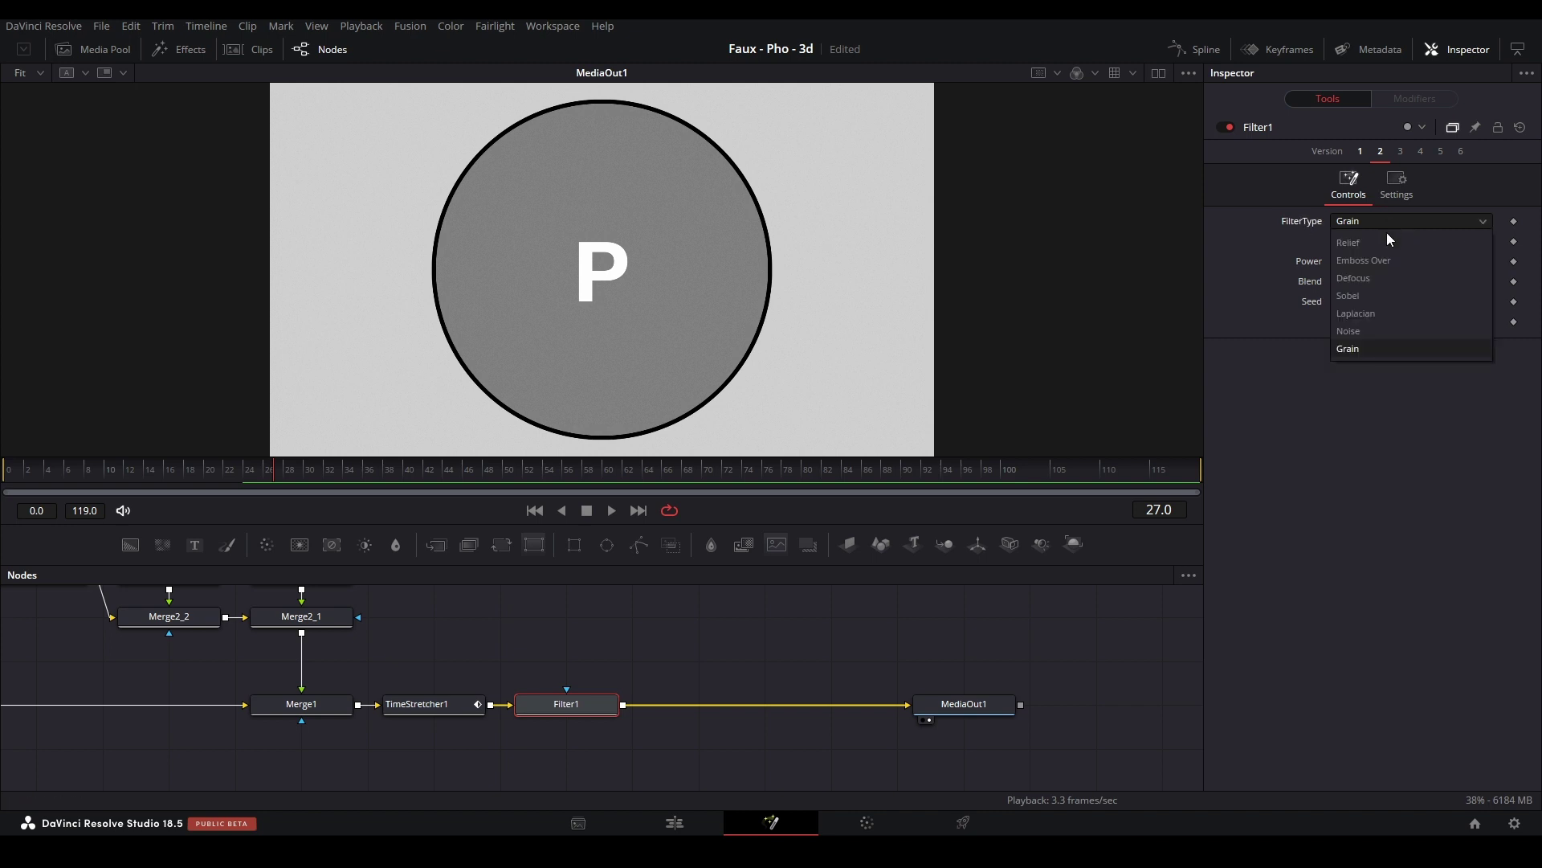
pyautogui.click(1361, 437)
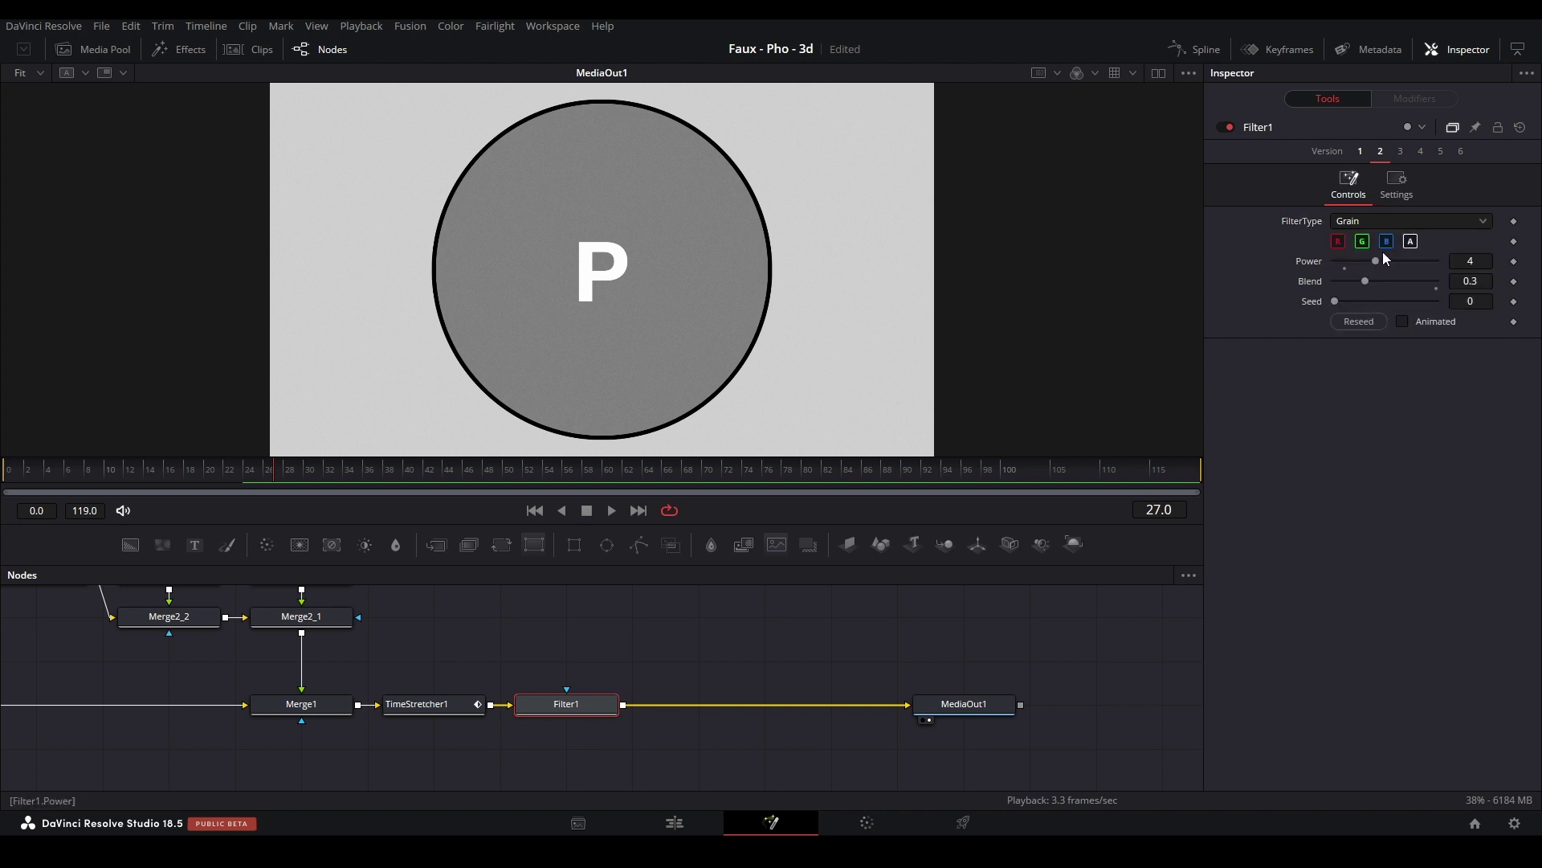
# - Set Filter1's grain Blend to 1.0, enable Animated and play back the composition
pyautogui.moveTo(1362, 283); pyautogui.dragTo(1436, 281)
pyautogui.click(1402, 321)
pyautogui.press('space')
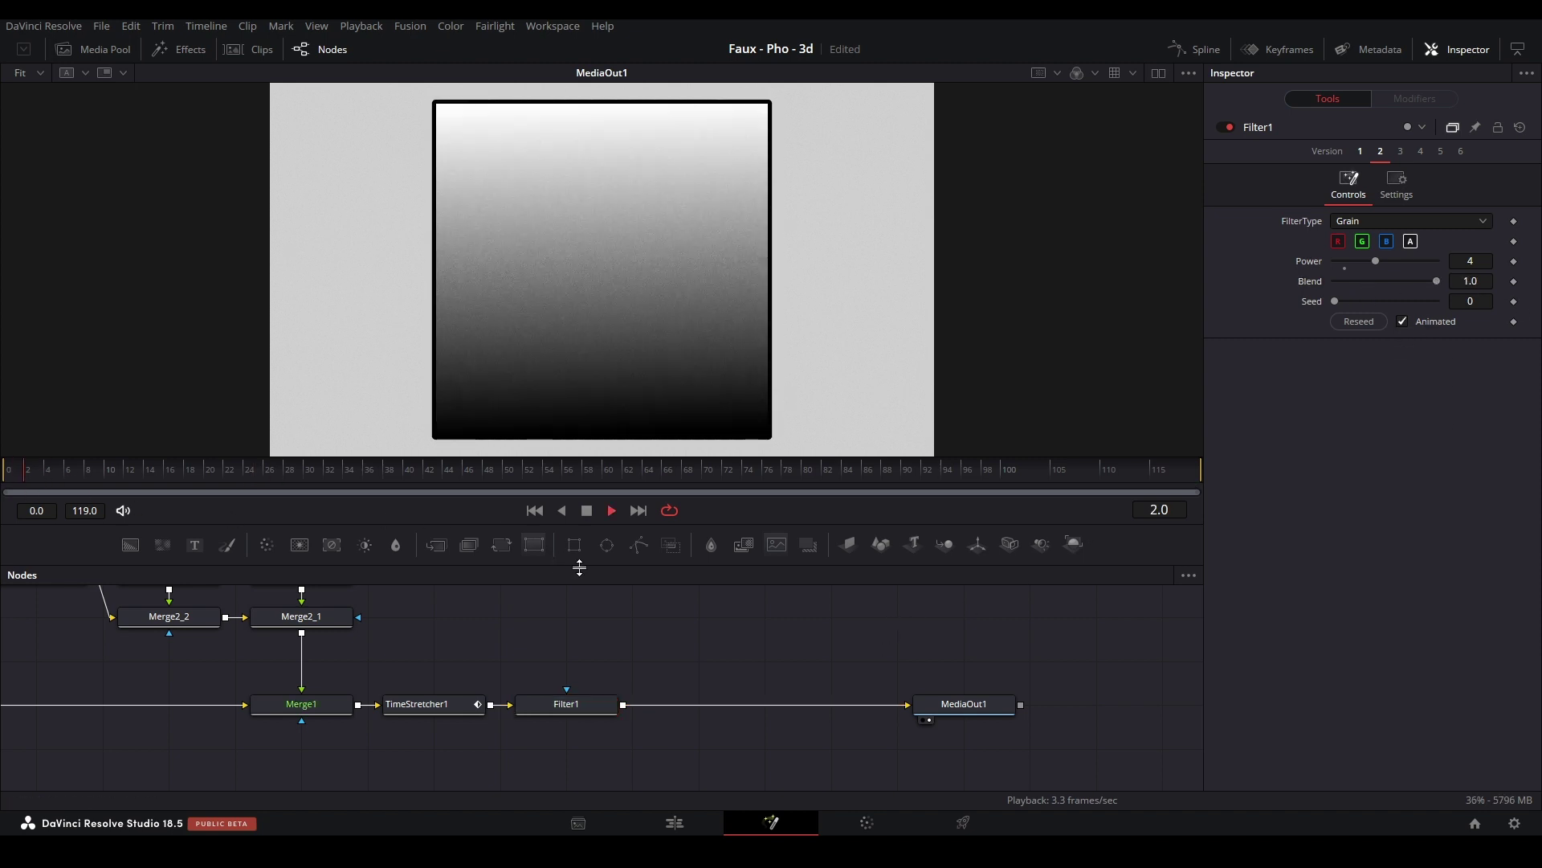
# - Save the project and return to the Edit page to play the grainy animation in the compound clip
pyautogui.hotkey('ctrl', 's')
pyautogui.click(676, 821)
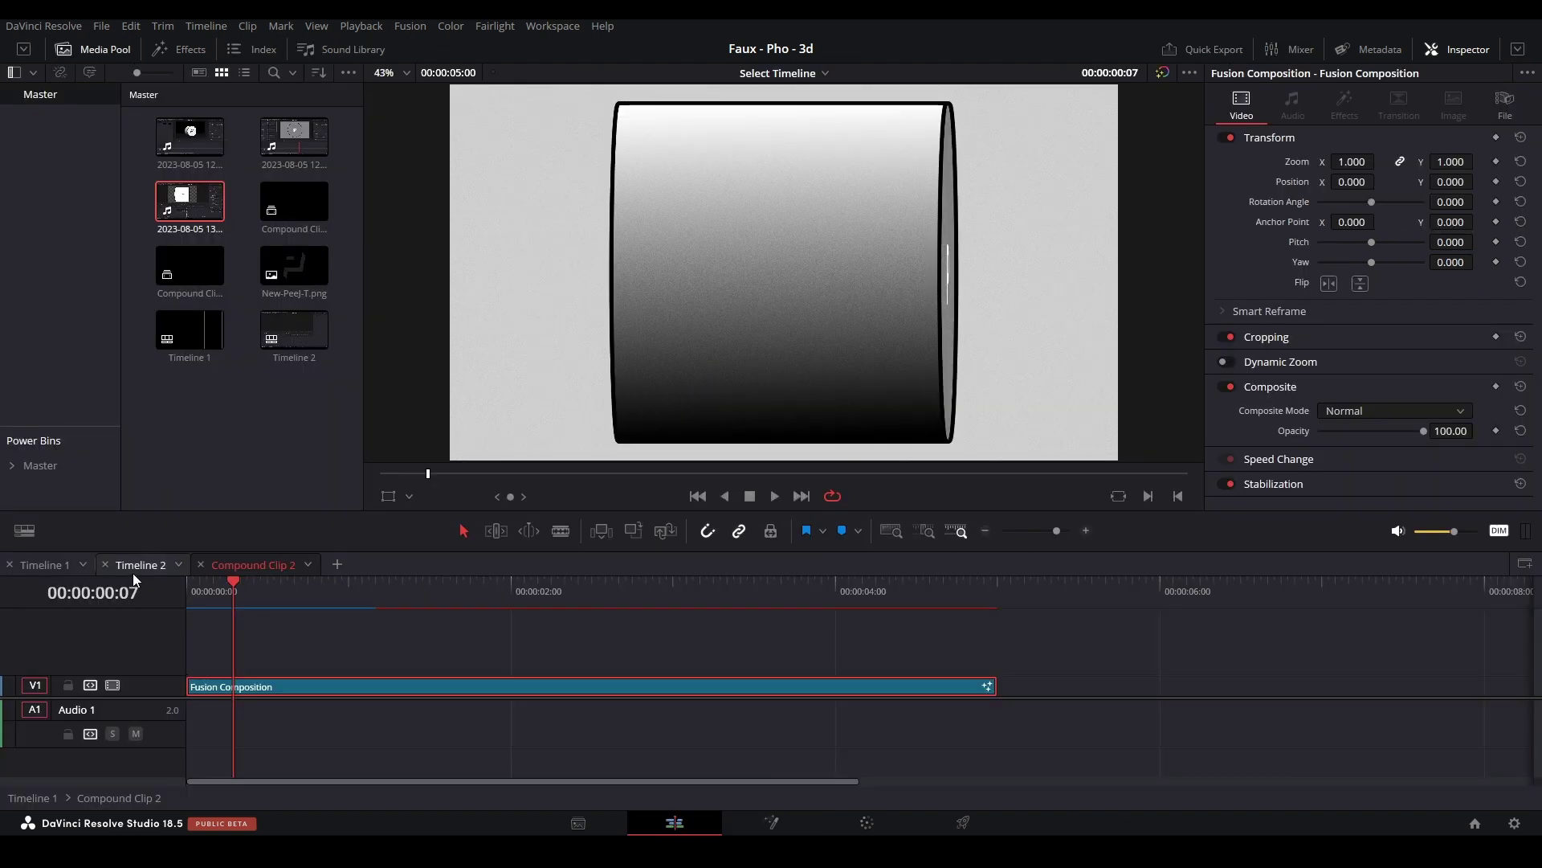
pyautogui.press('space')
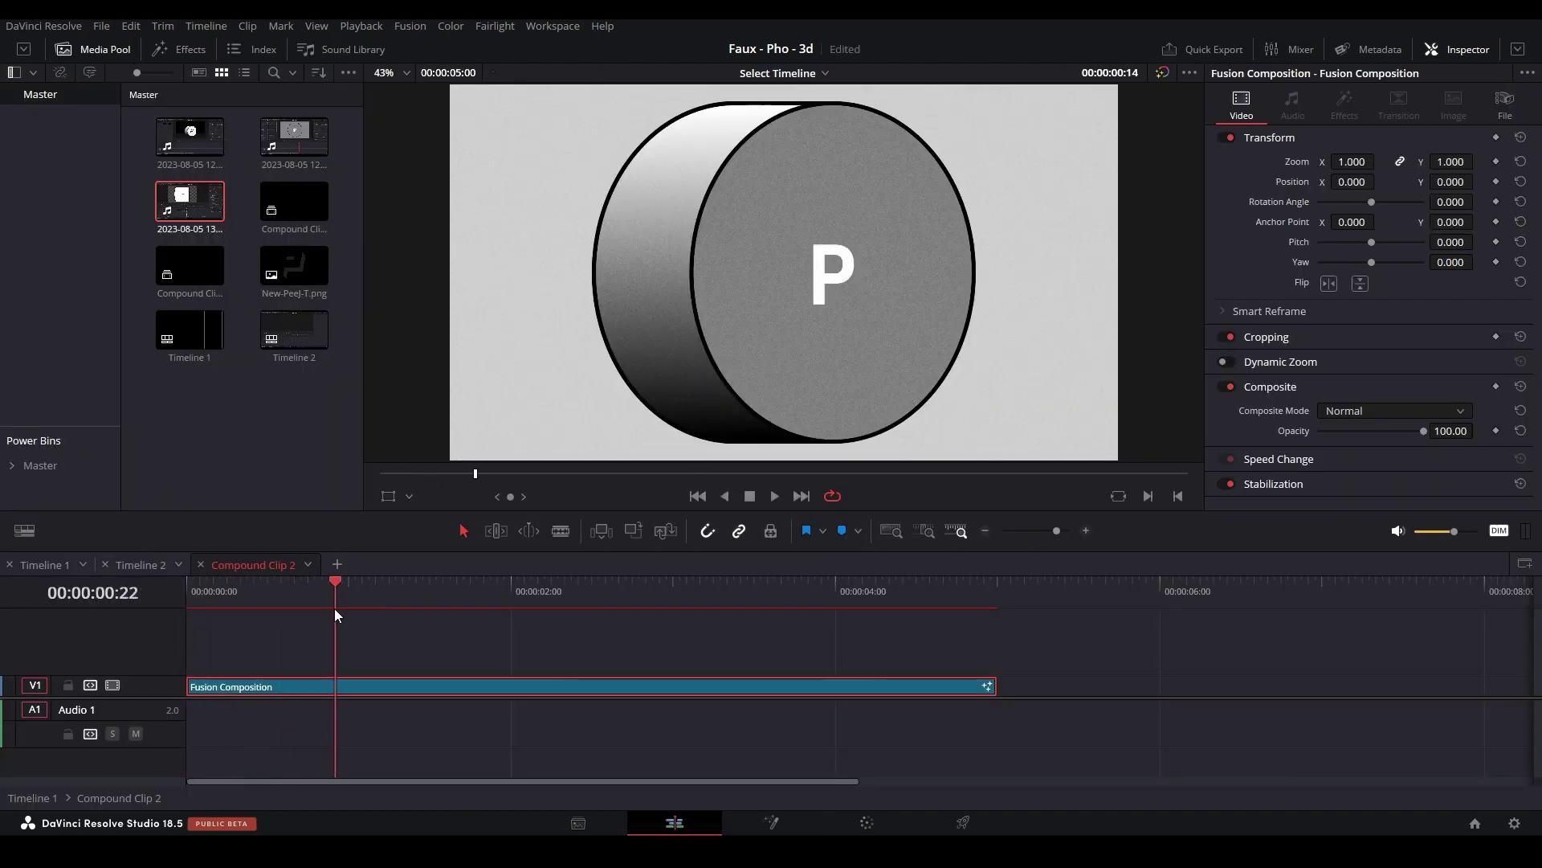